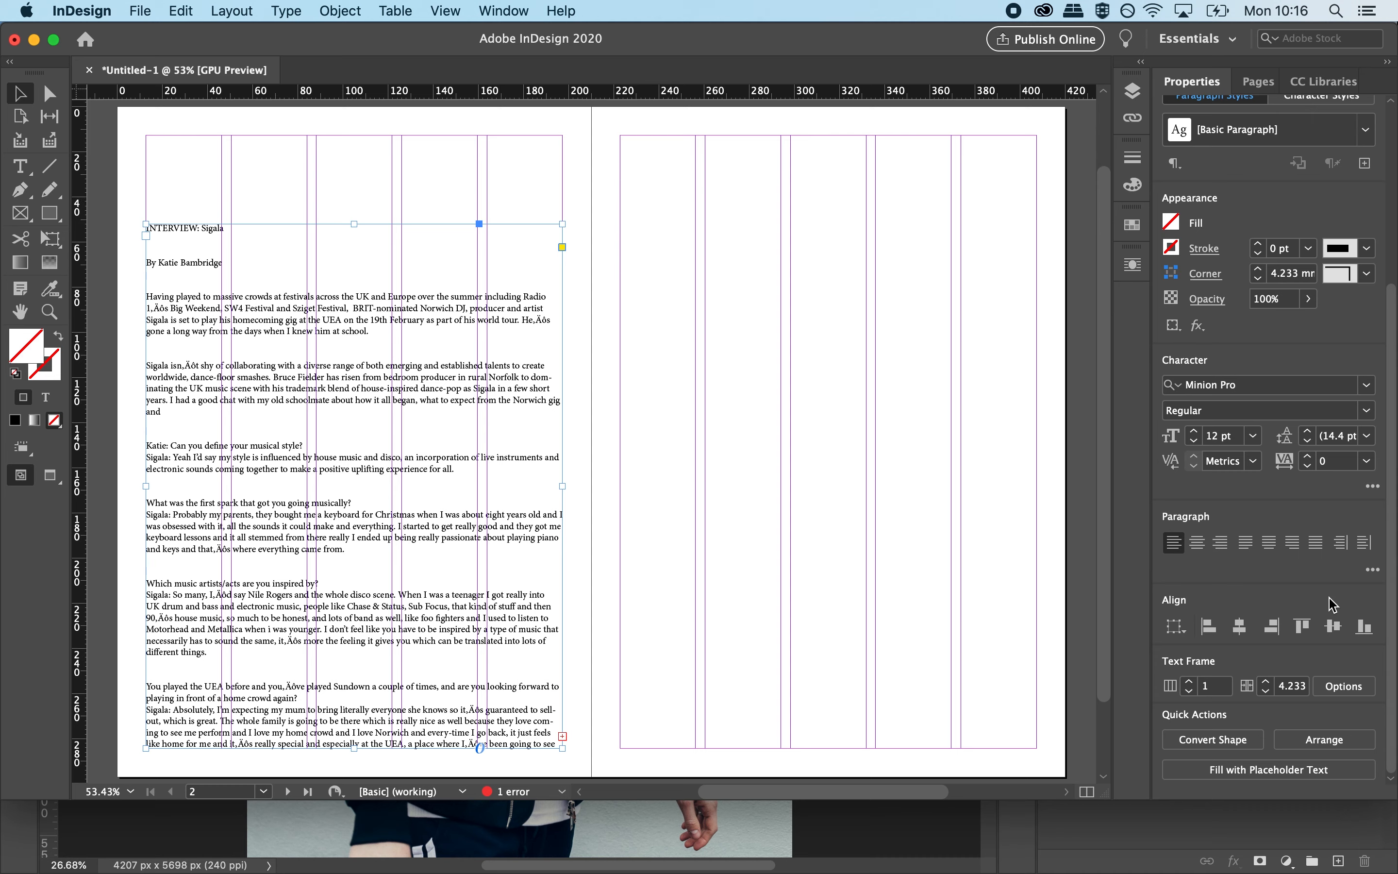
Give the left page's text frame two columns and thread its overset text into a two-column frame about 184.6 mm wide on the right page.
left_click(1191, 685)
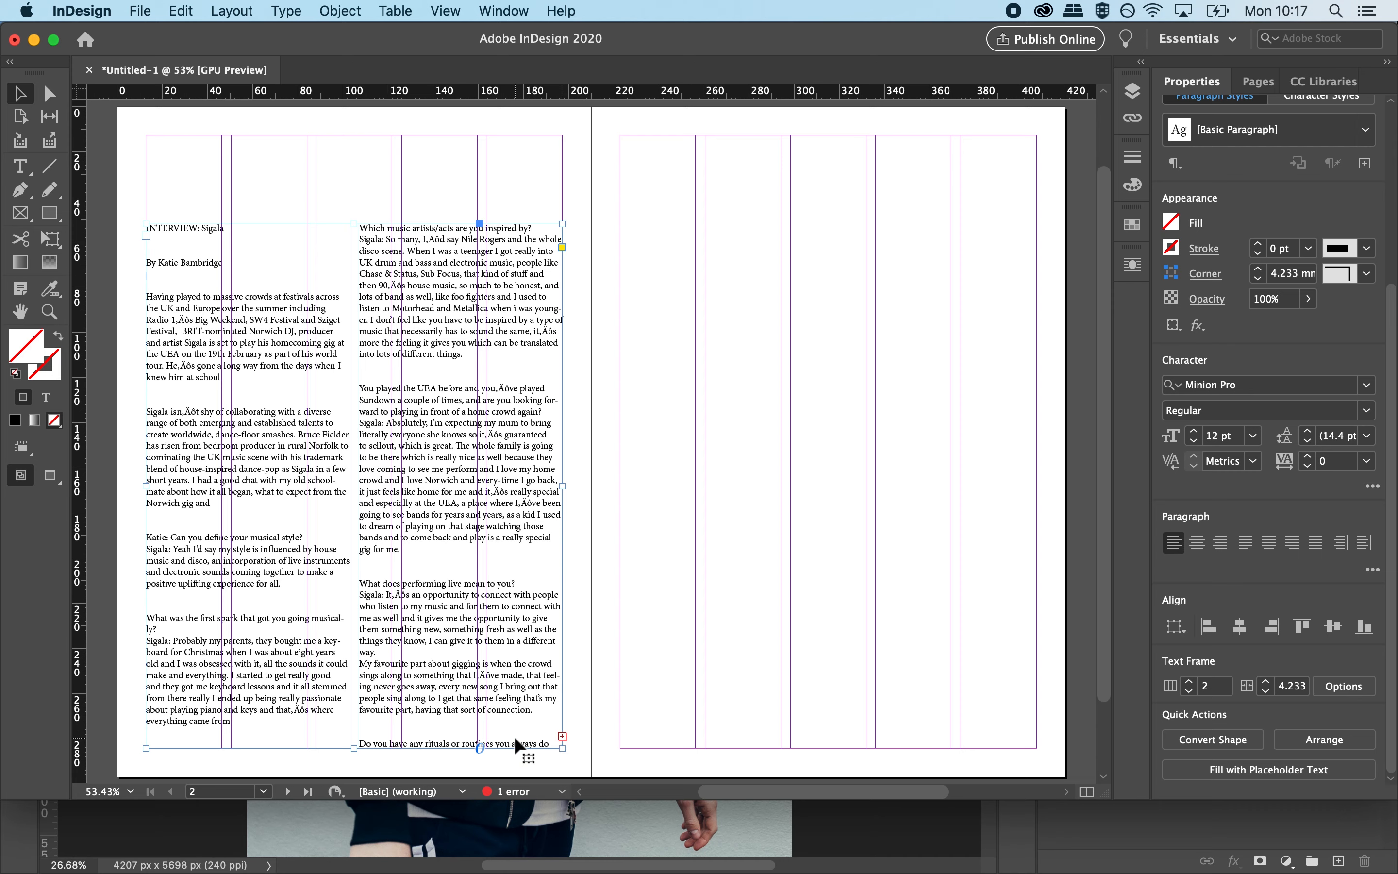
left_click(562, 734)
left_click(622, 224)
left_click(623, 224)
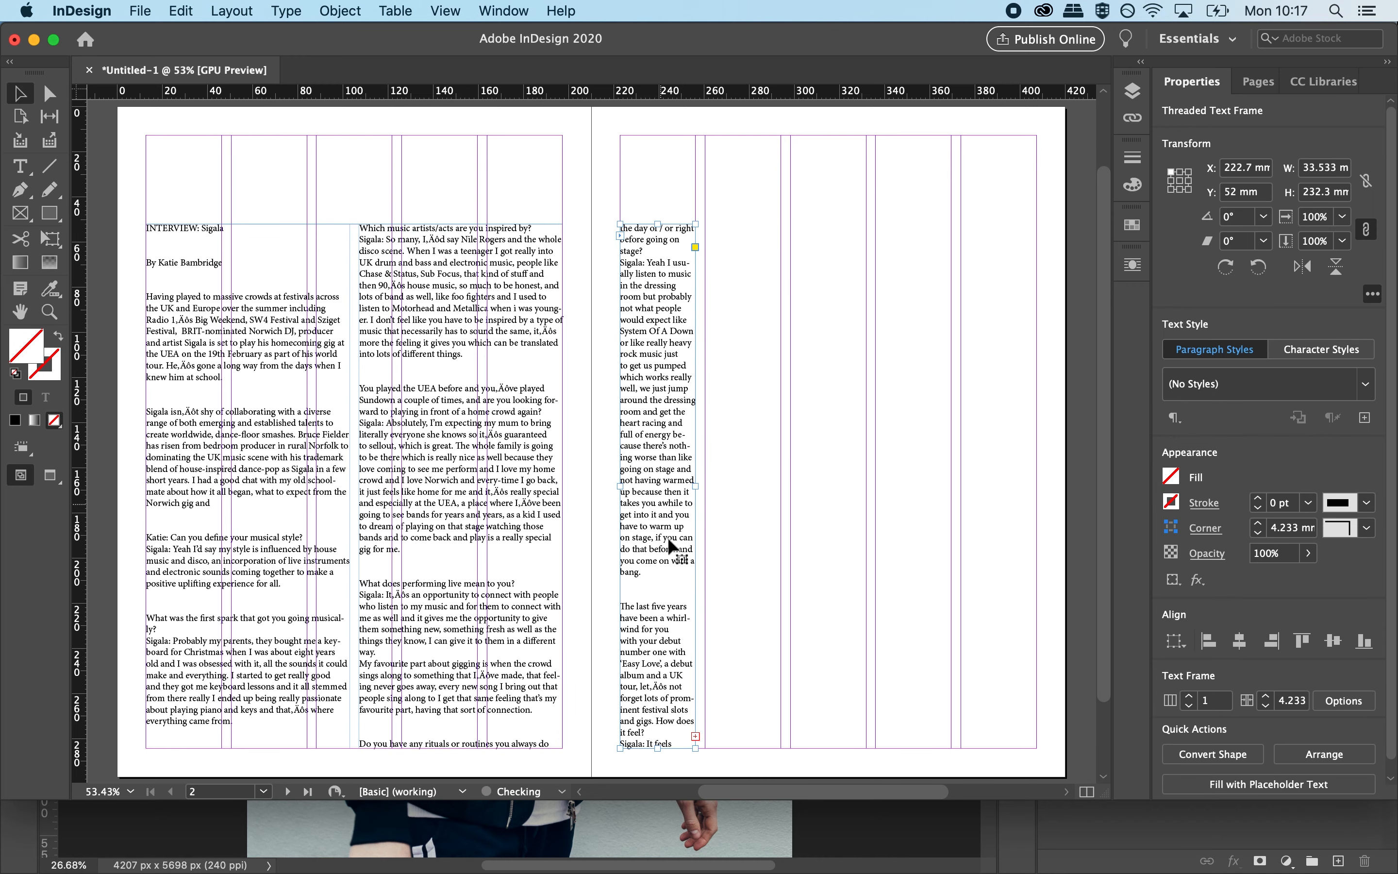
left_click_drag(696, 489, 1037, 487)
left_click(1190, 695)
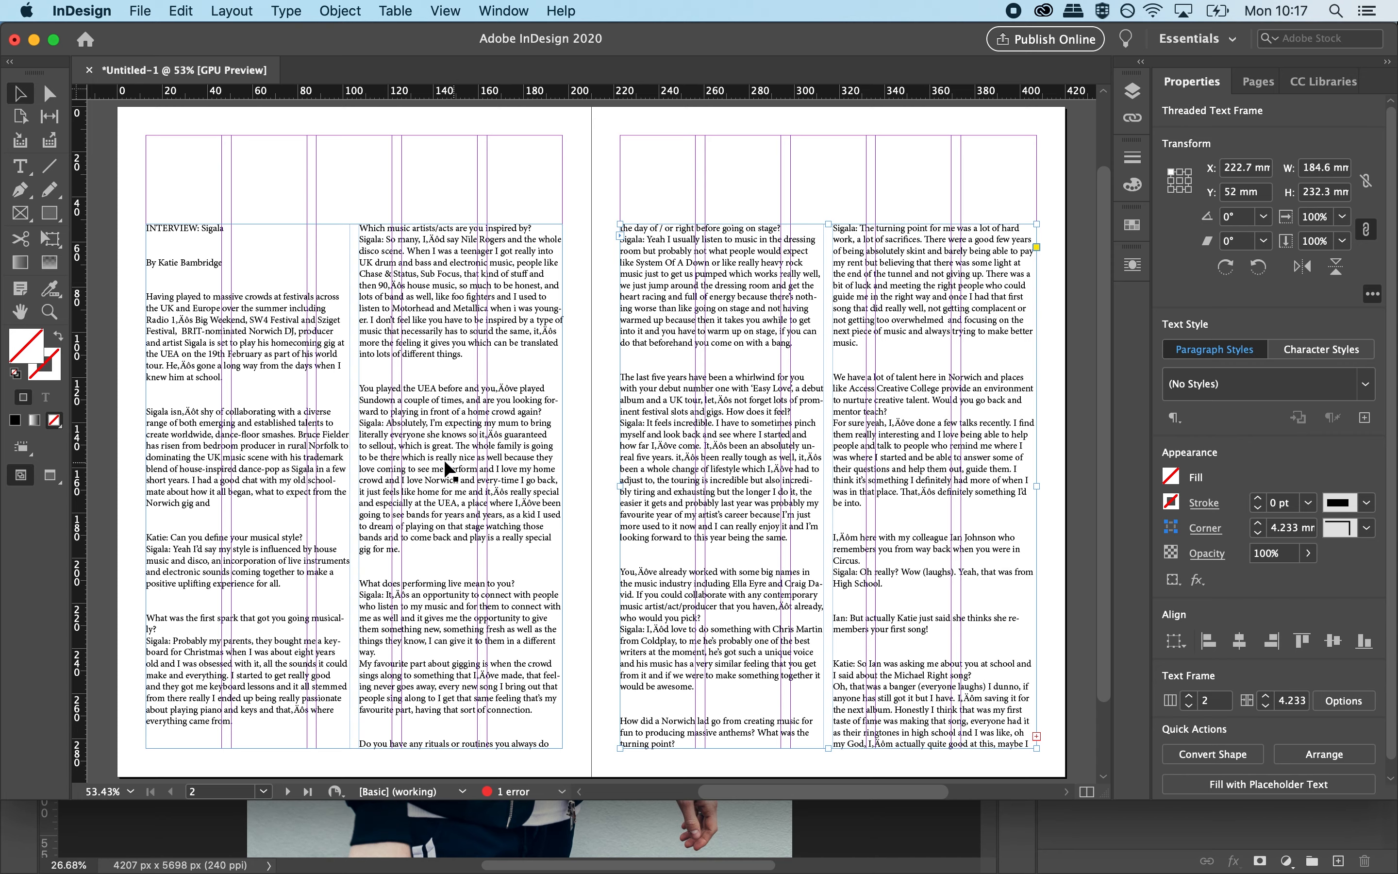
Set all of the threaded interview text in Arial Regular.
double_click(461, 467)
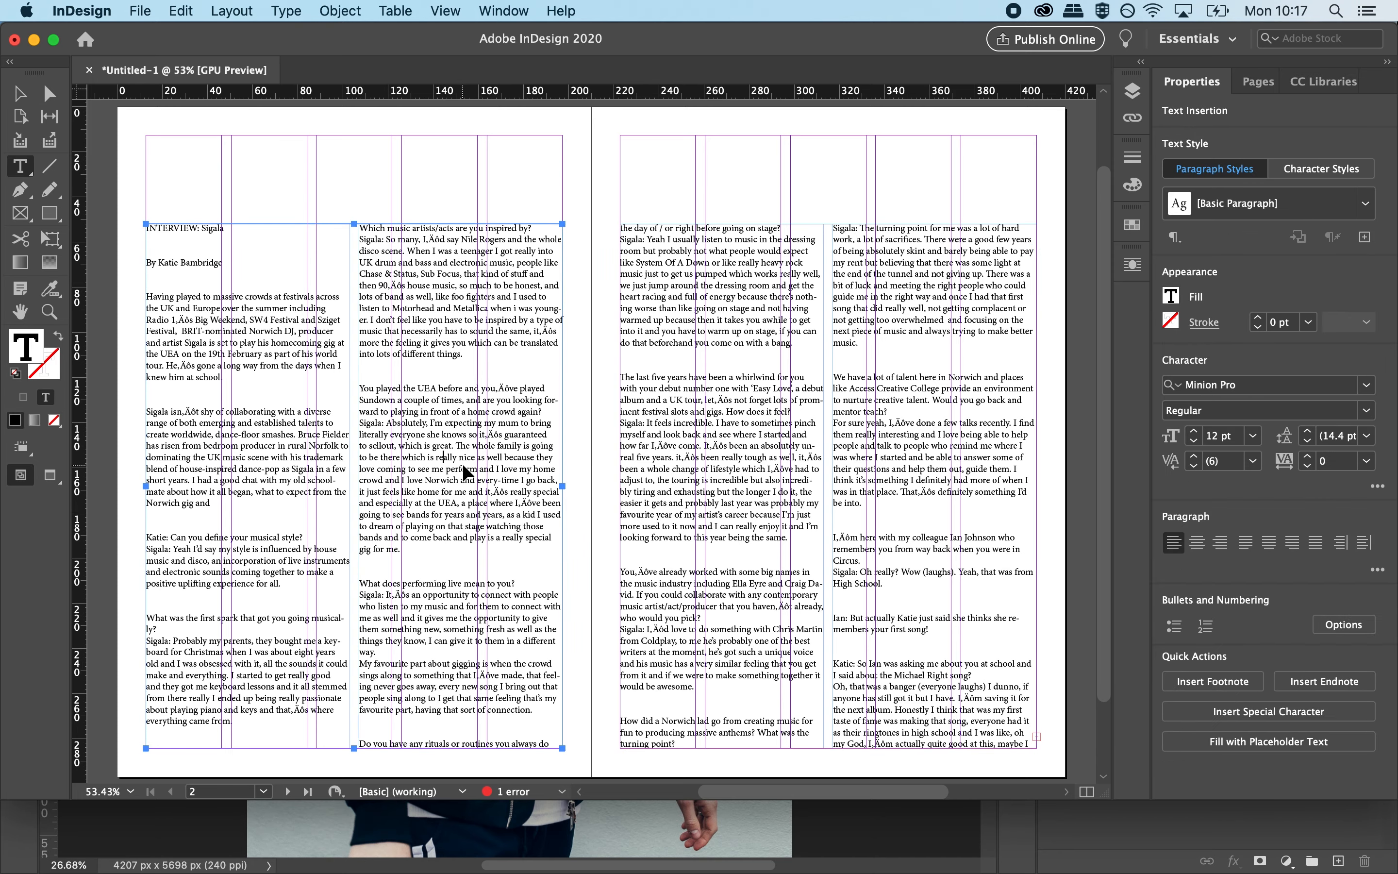
key("super+a")
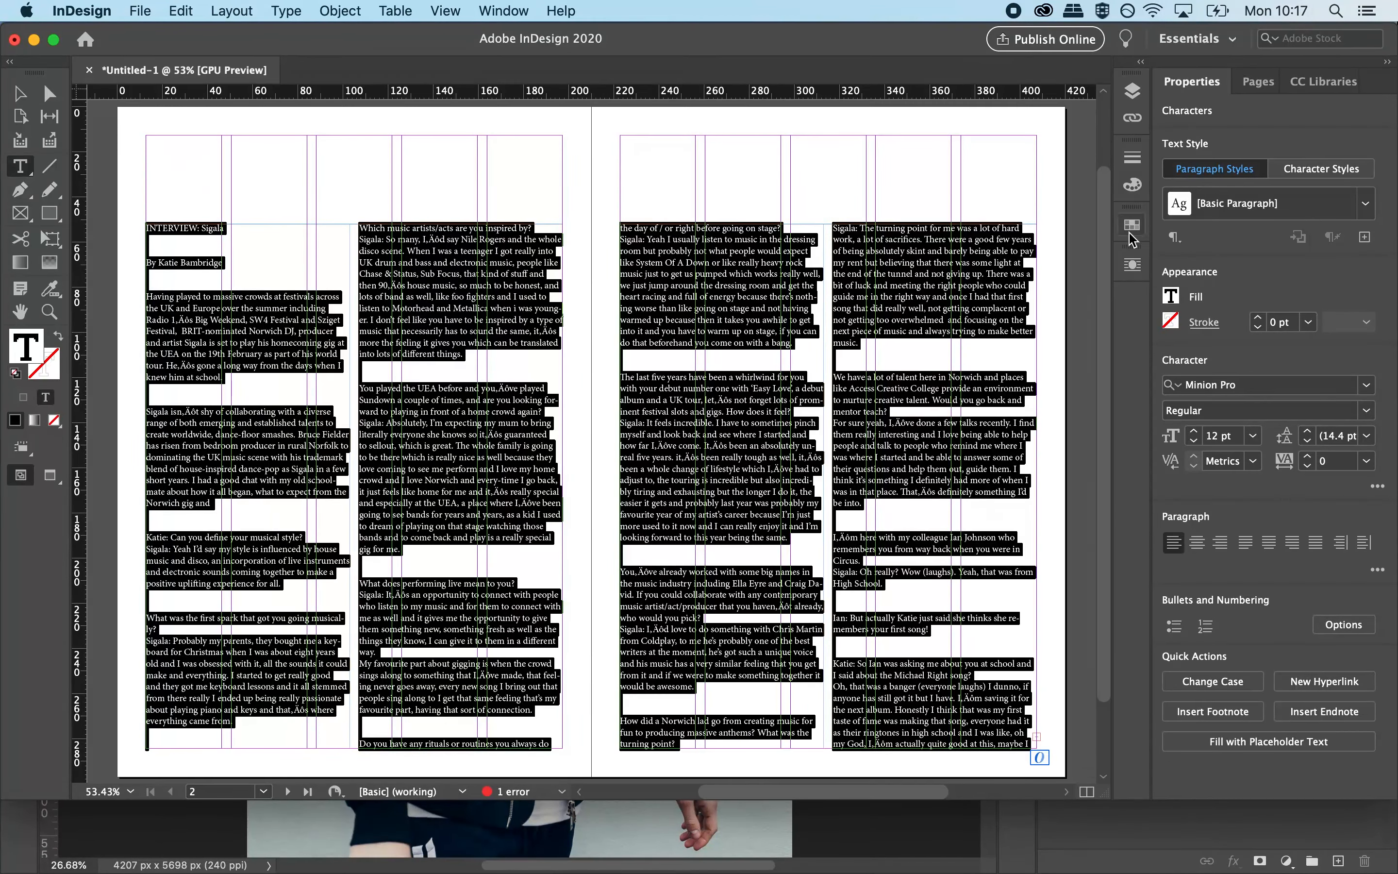
left_click(1368, 387)
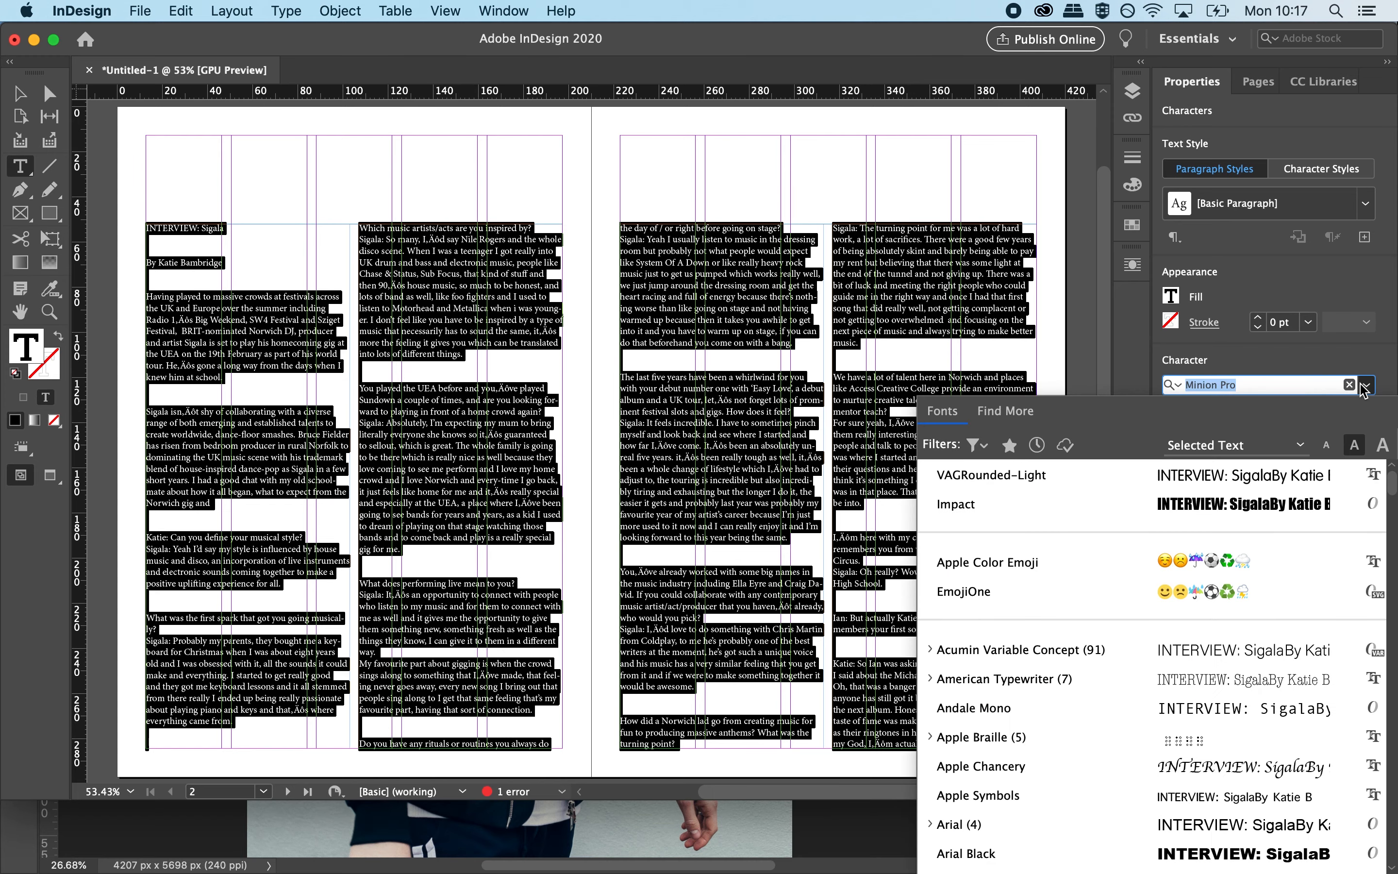
left_click(1302, 383)
left_click_drag(1300, 383, 1183, 382)
type("ari")
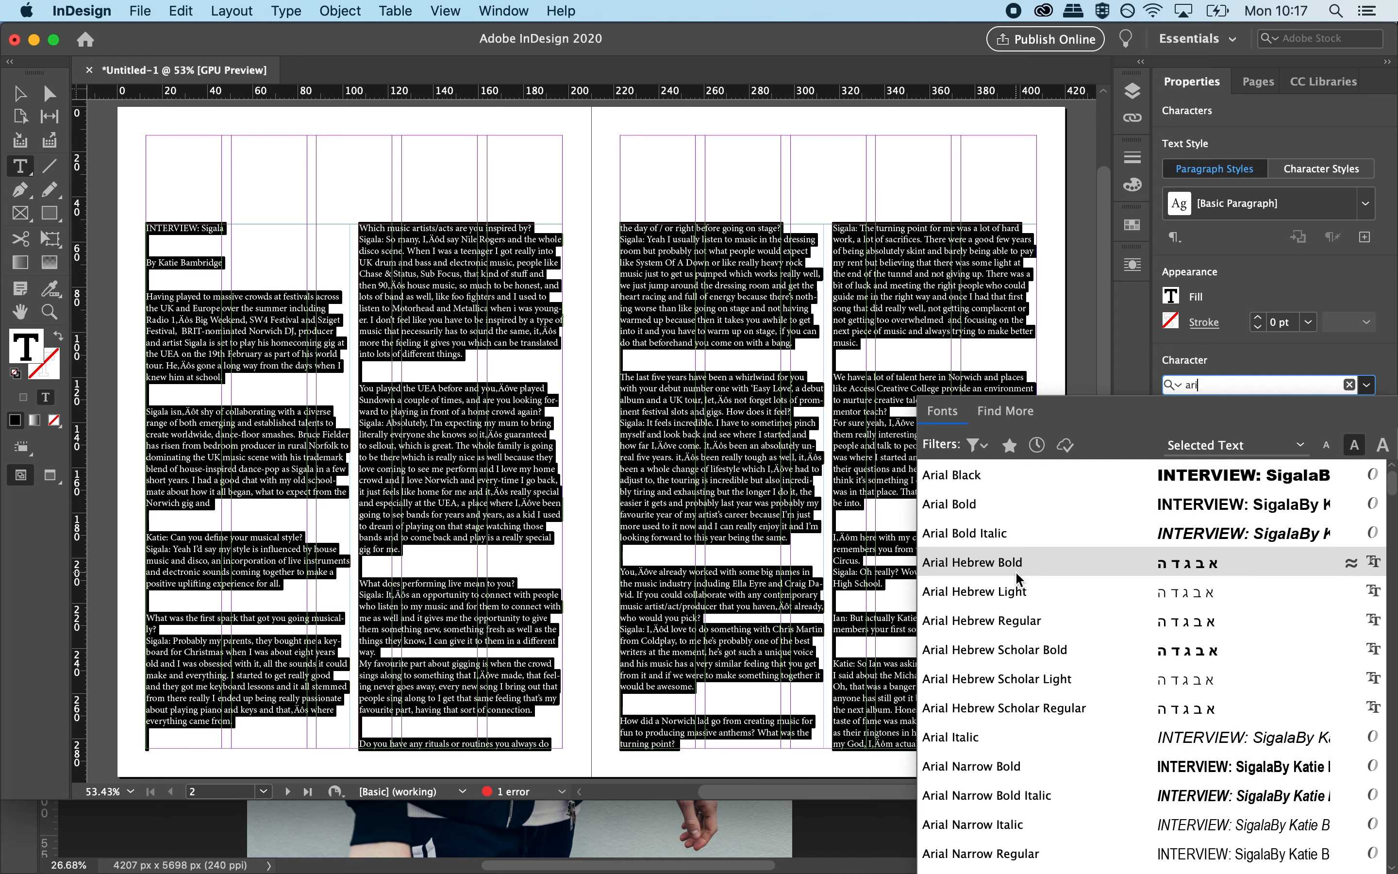
scroll(1015, 737, "down", 3)
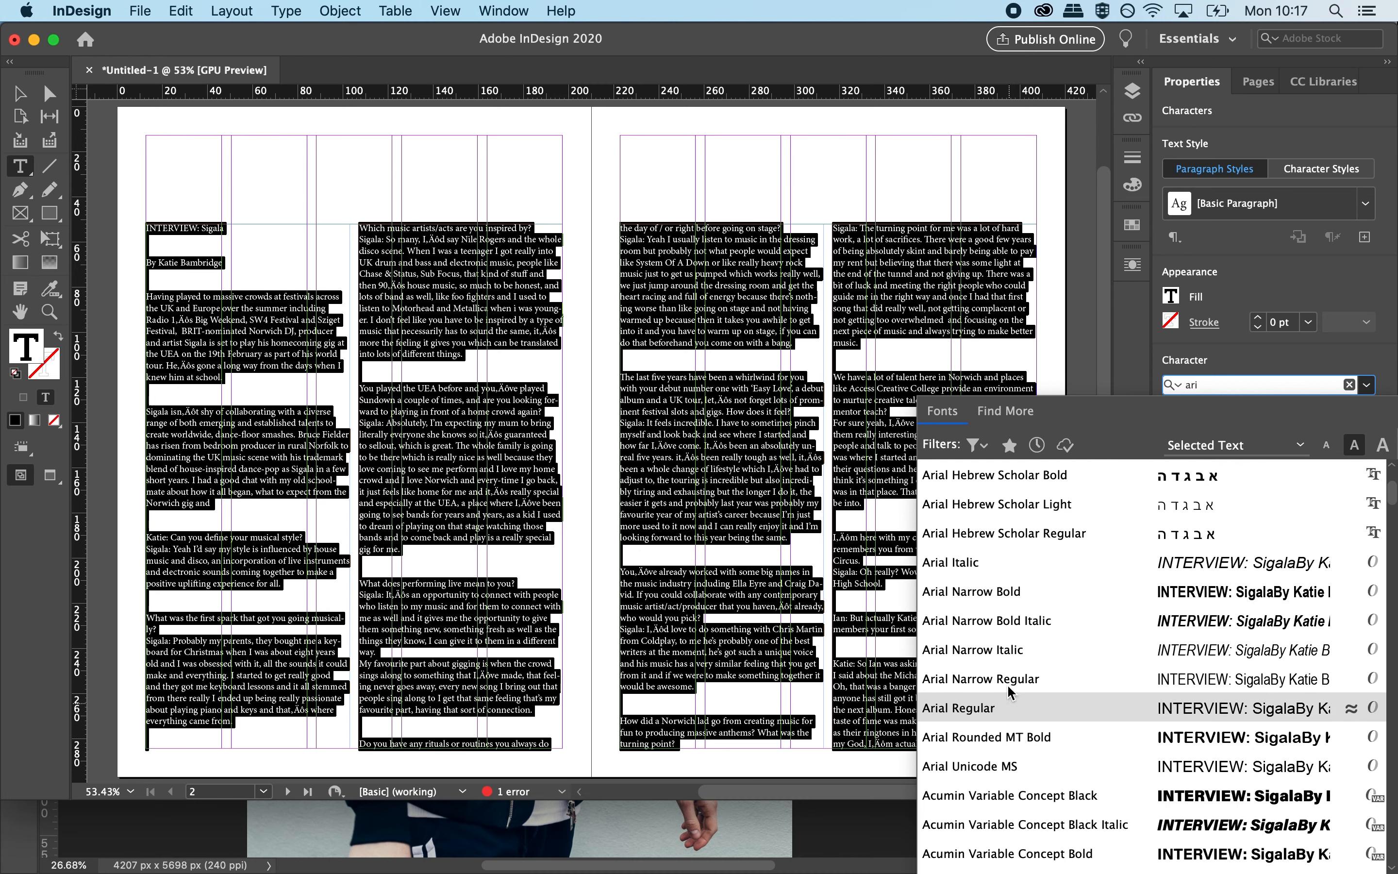
left_click(993, 717)
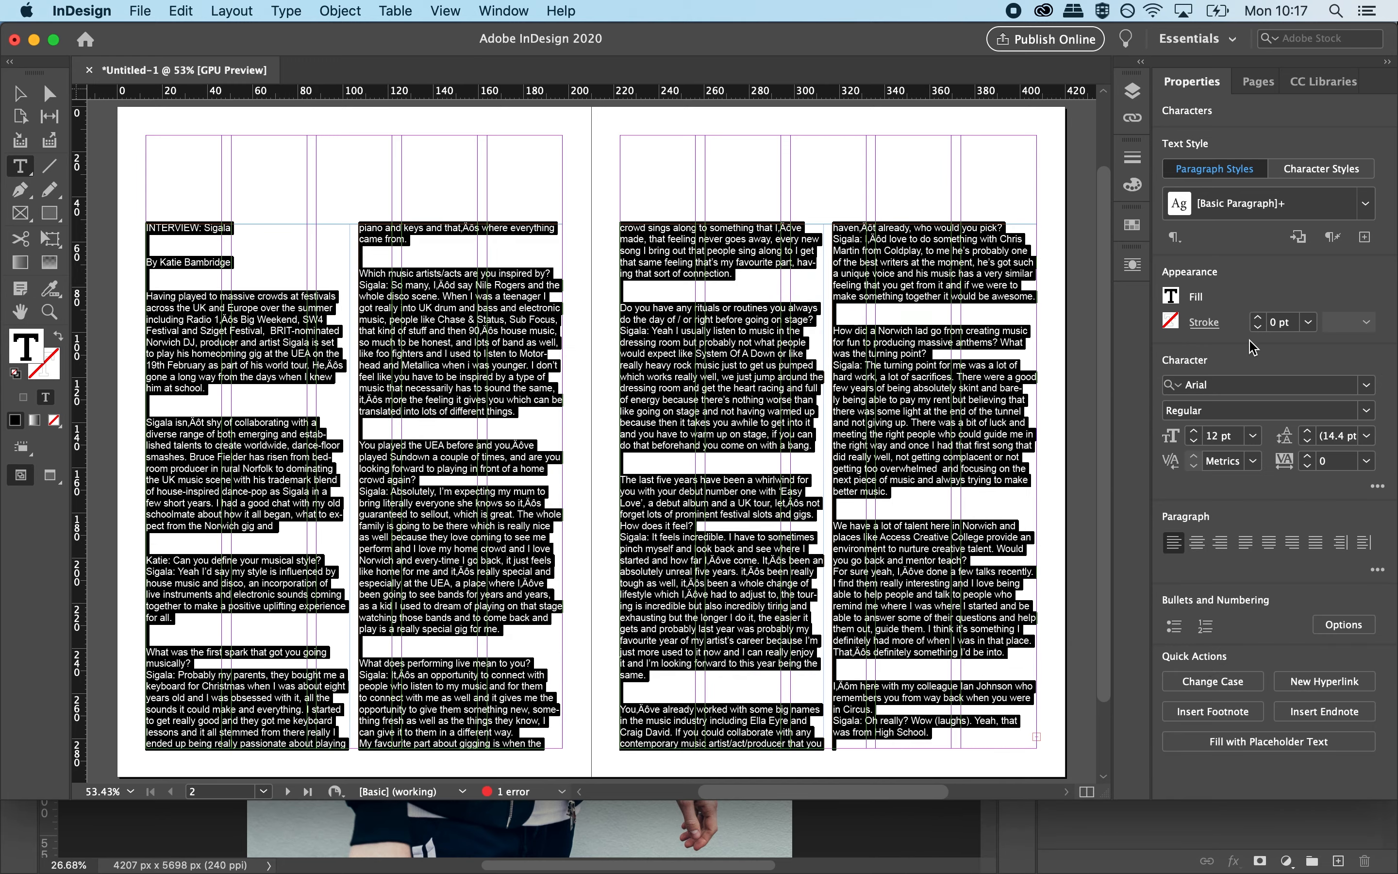
Reduce the font size of the whole interview text to 9 pt.
left_click(1289, 324)
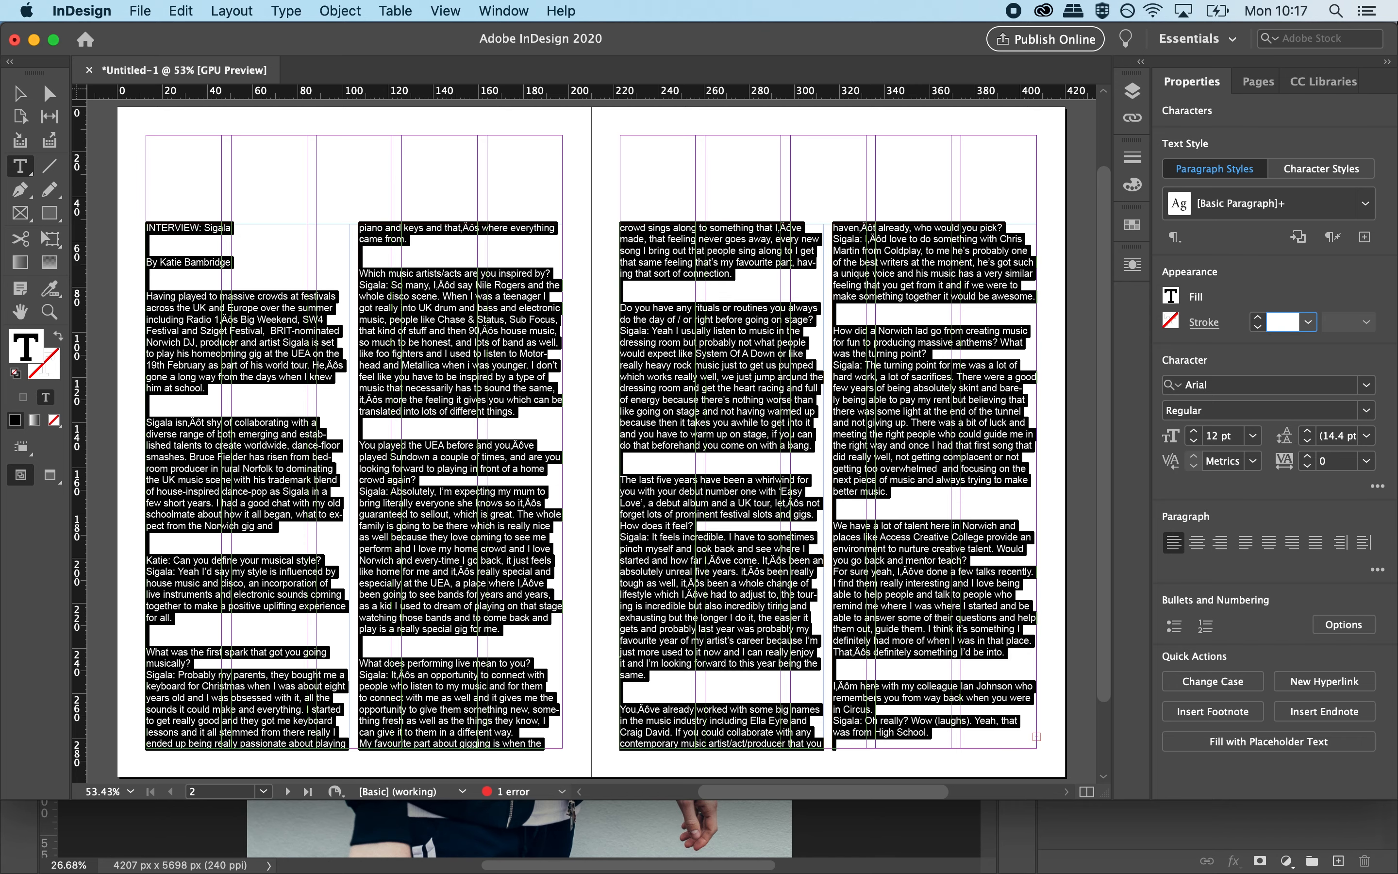
key("Return")
left_click(1210, 438)
type("9")
key("Return")
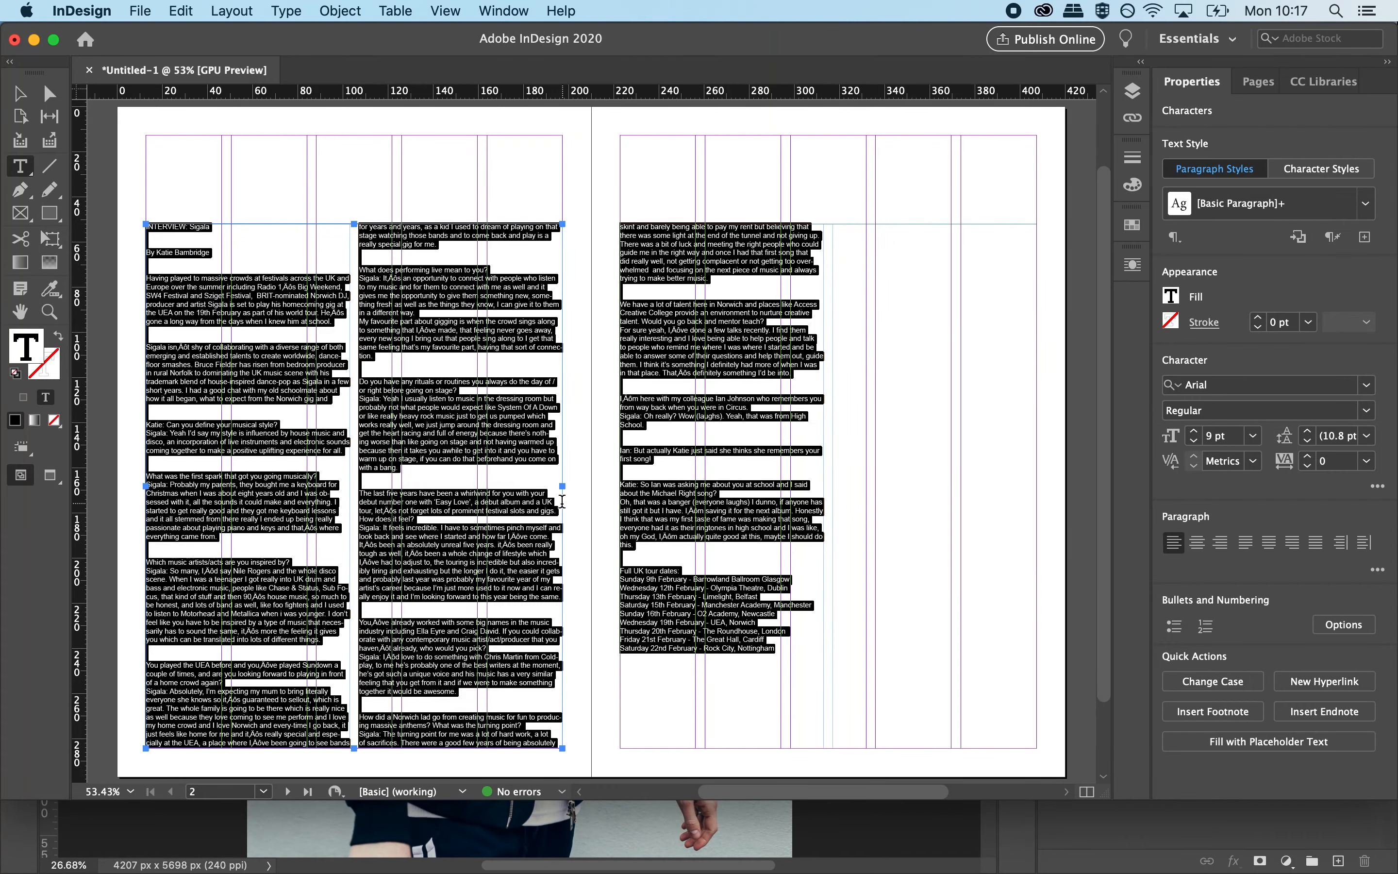
key("Escape")
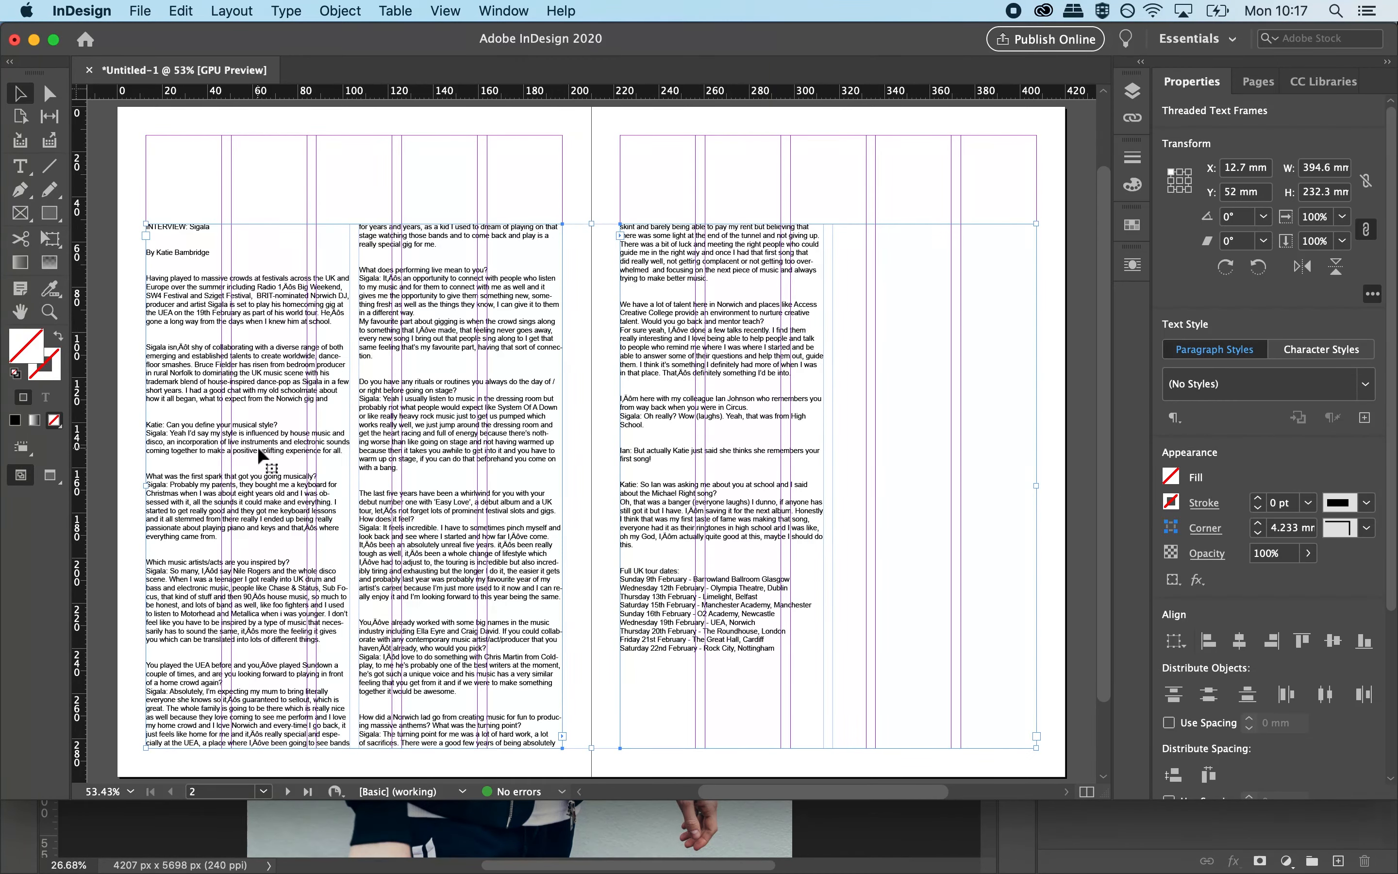
Switch to Chrome to view the Space slide of the page layout presentation, and return to InDesign.
mouse_move(318, 861)
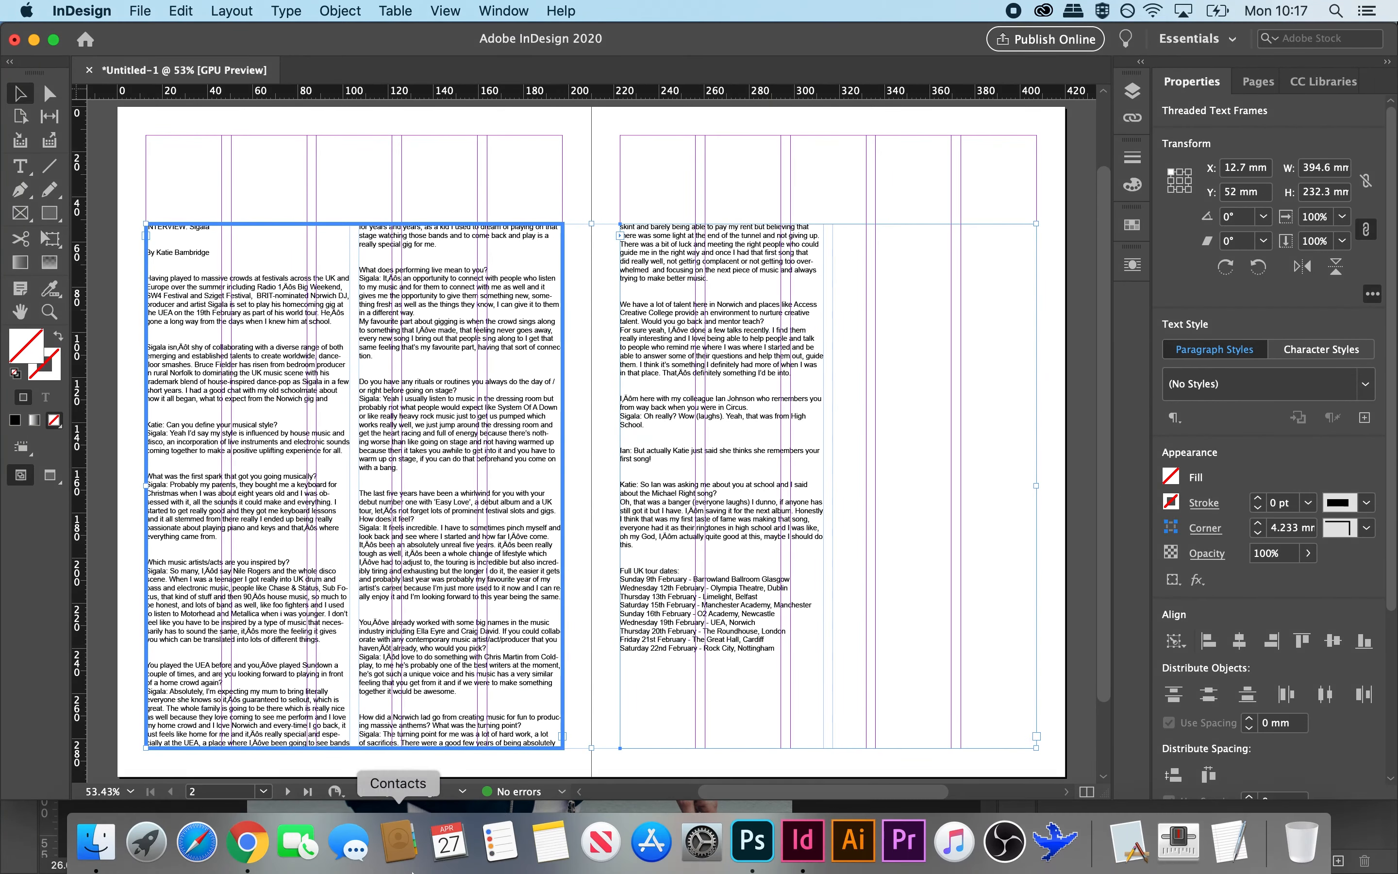
left_click(247, 841)
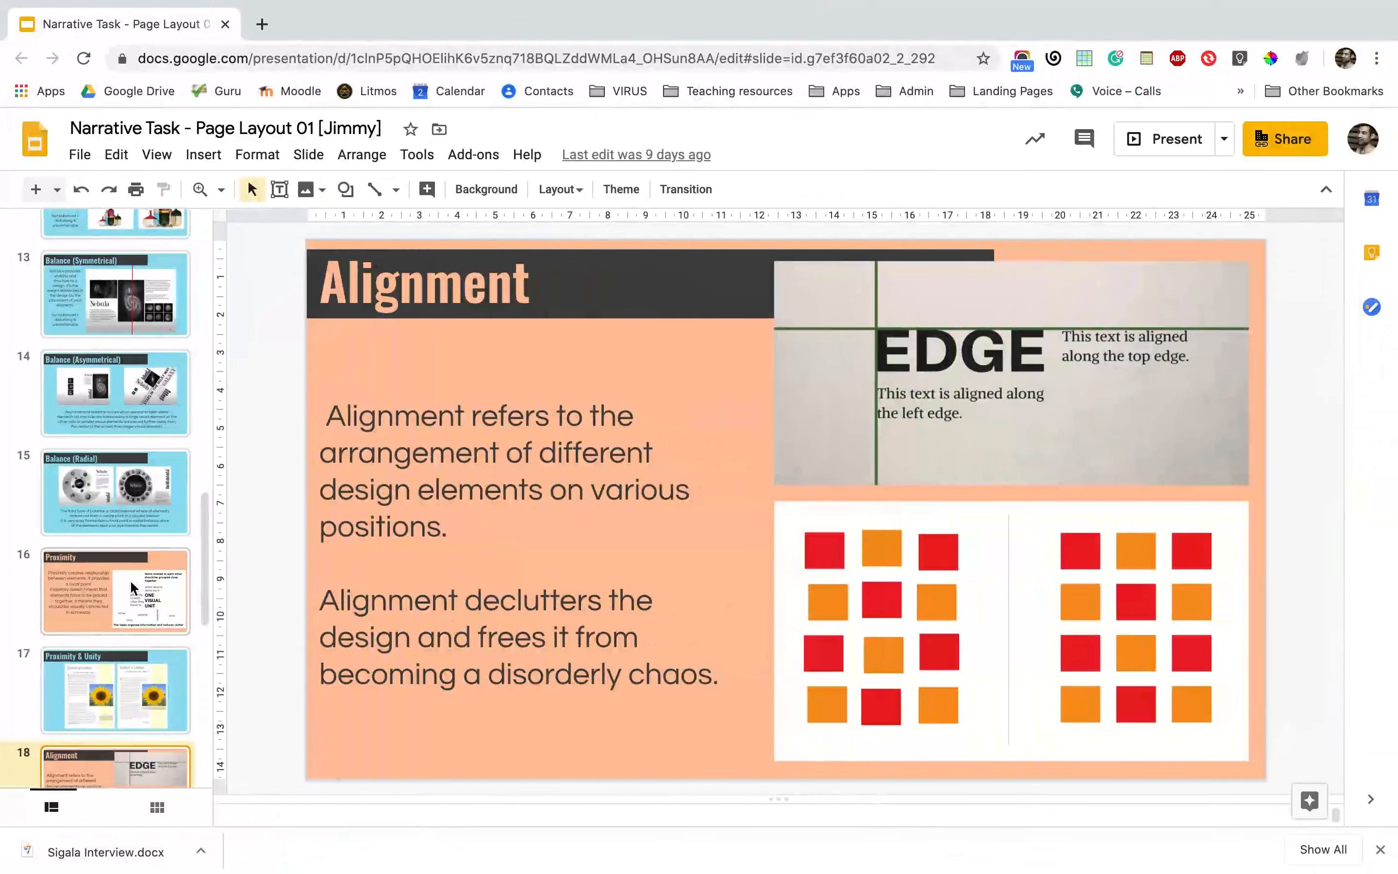
scroll(122, 630, "down", 3)
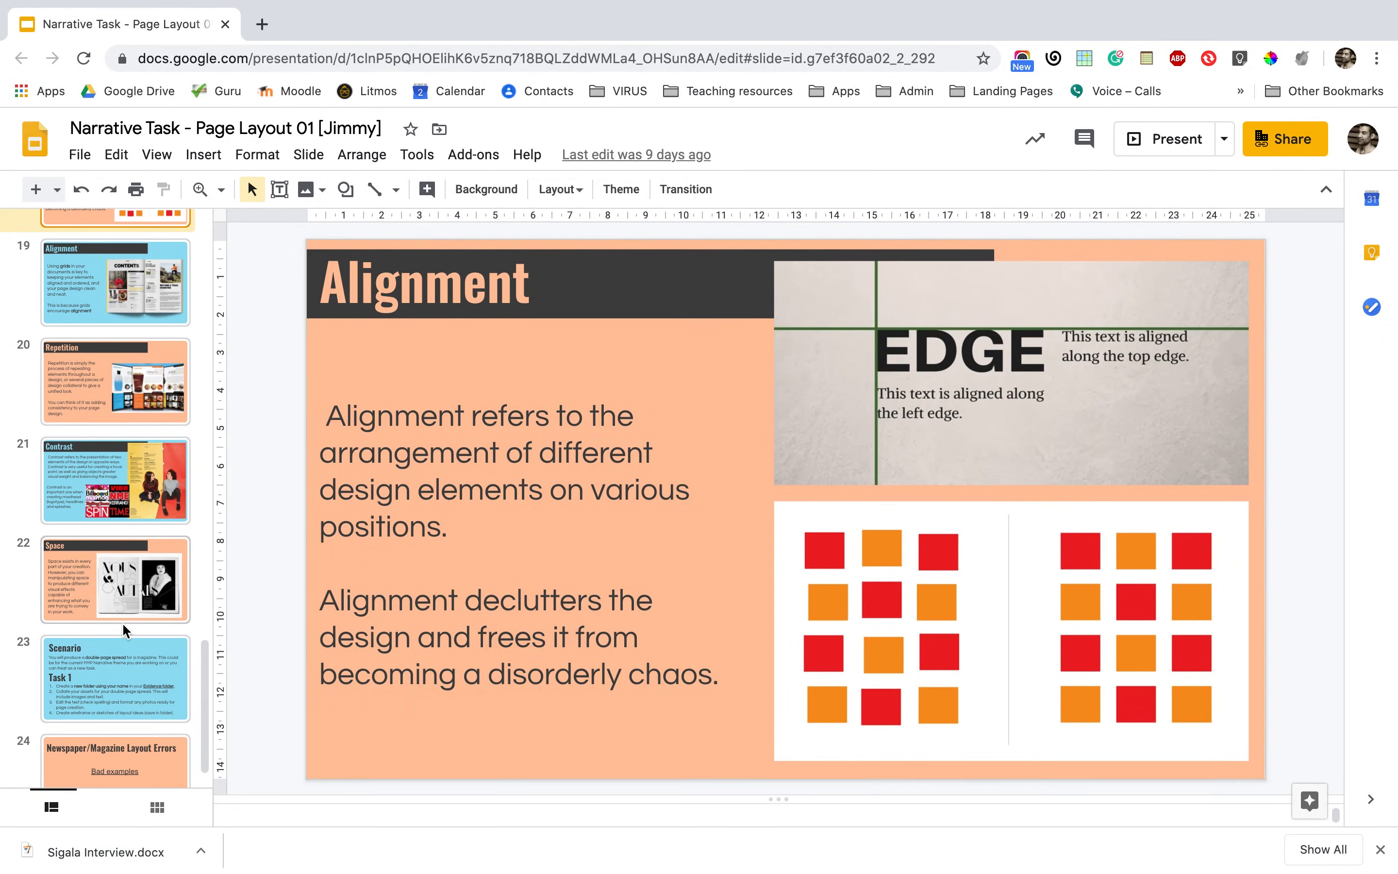
left_click(101, 598)
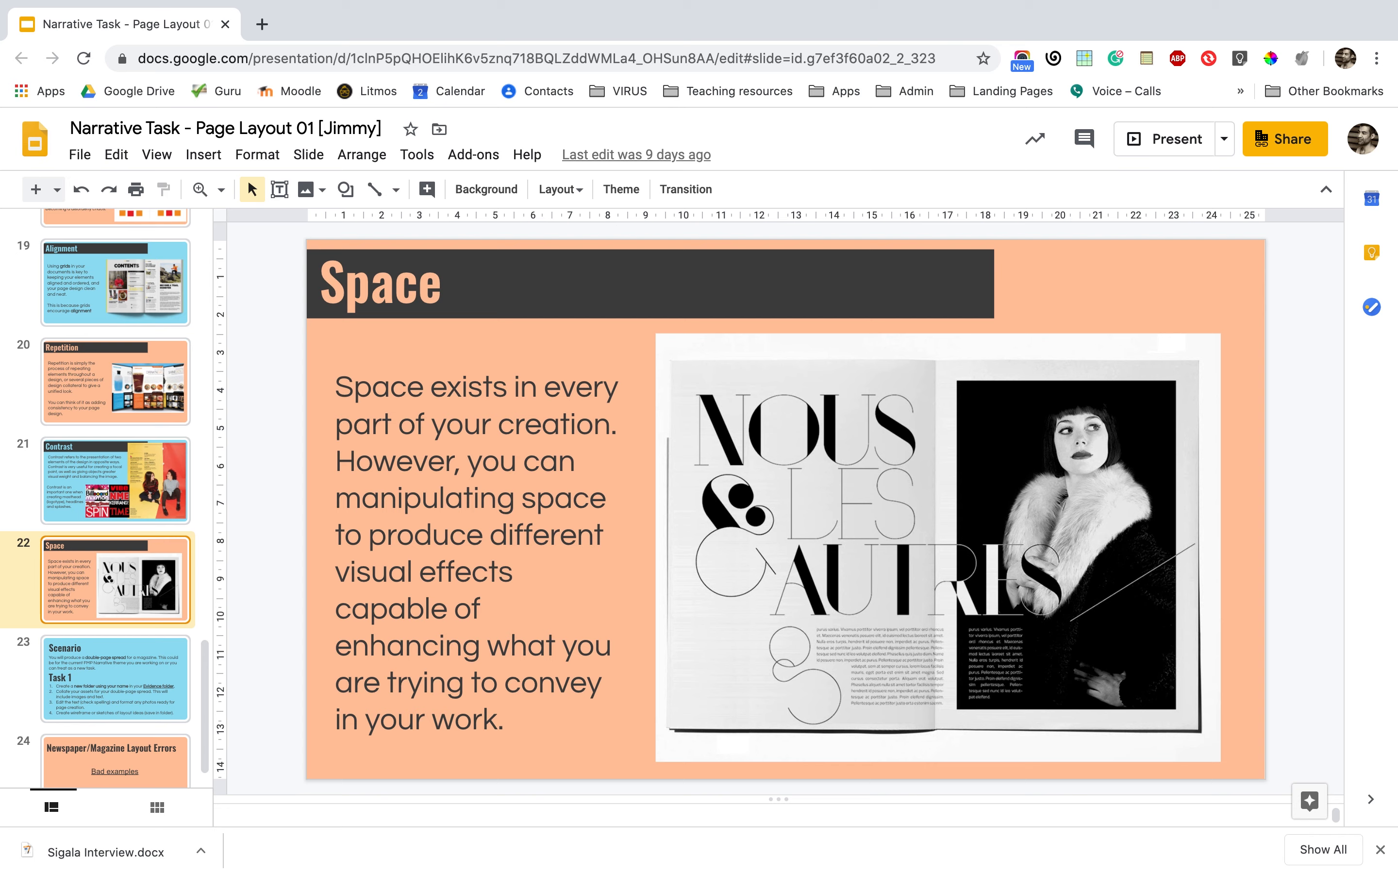
mouse_move(651, 847)
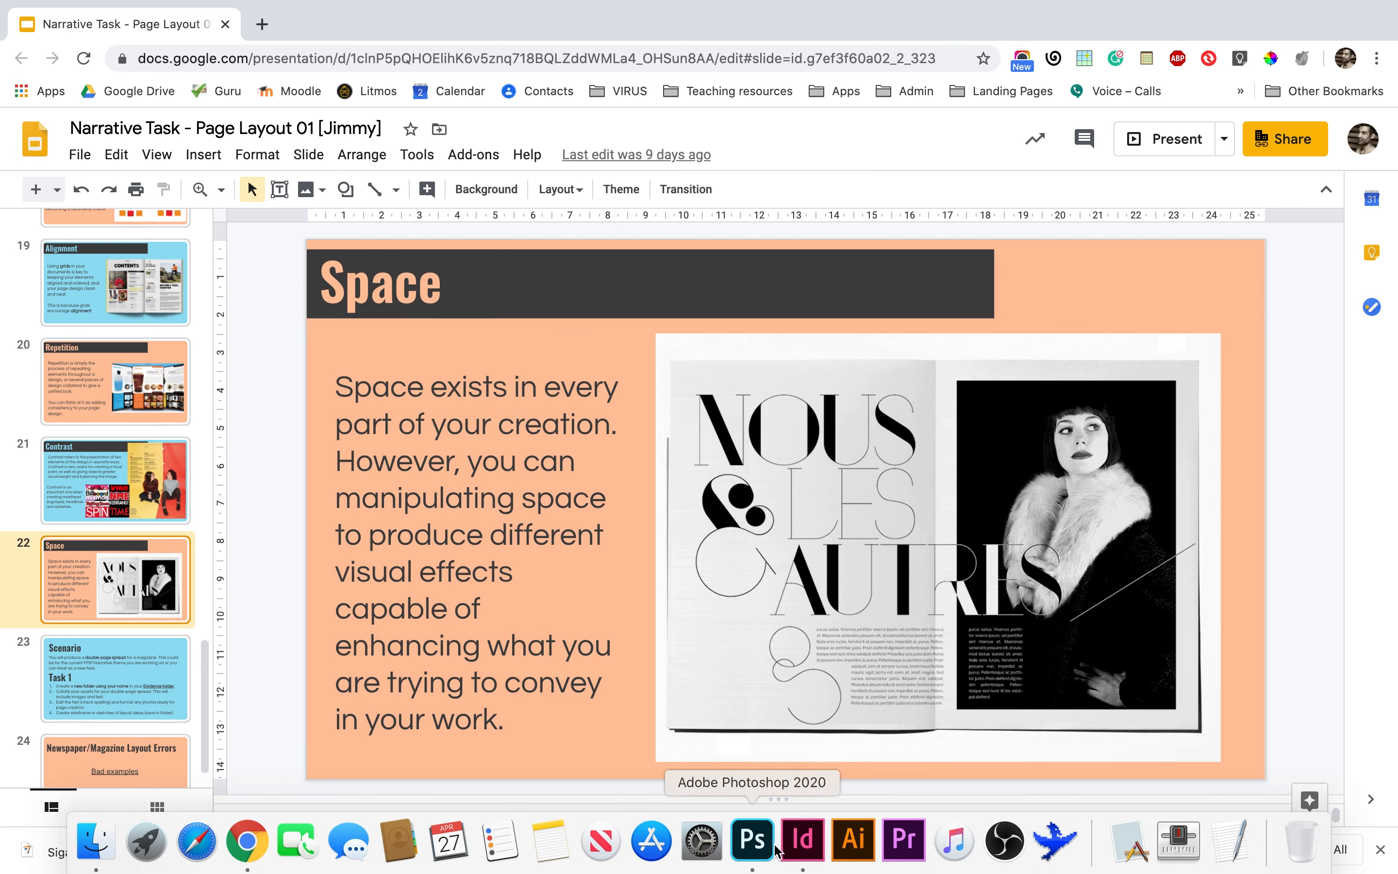
left_click(812, 848)
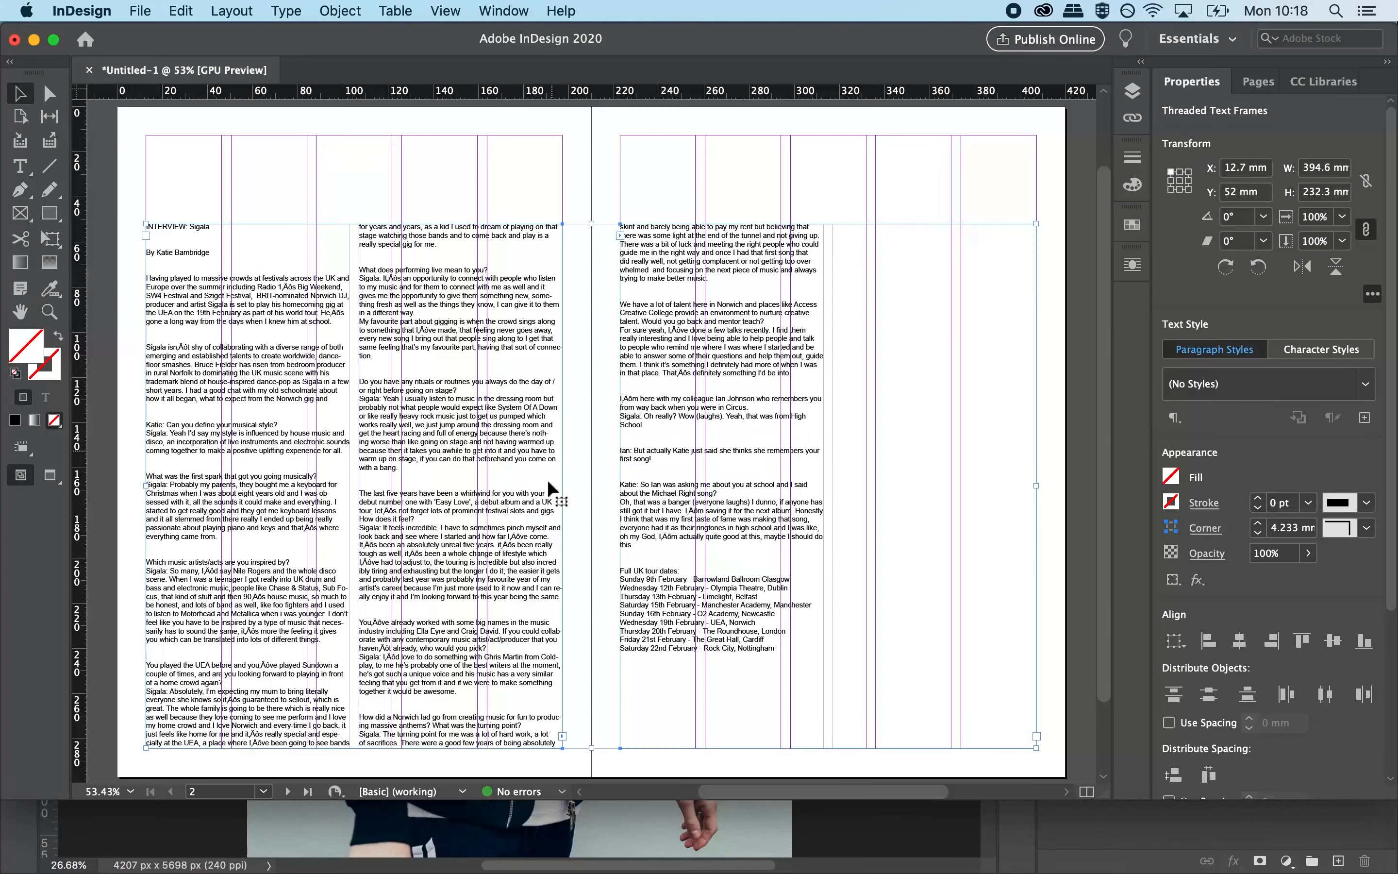
Narrow both text frames to about 146.8 mm wide from their inner edges, snapping to the column guides and freeing the spread's centre.
left_click(449, 164)
left_click(565, 491)
left_click_drag(564, 486, 477, 484)
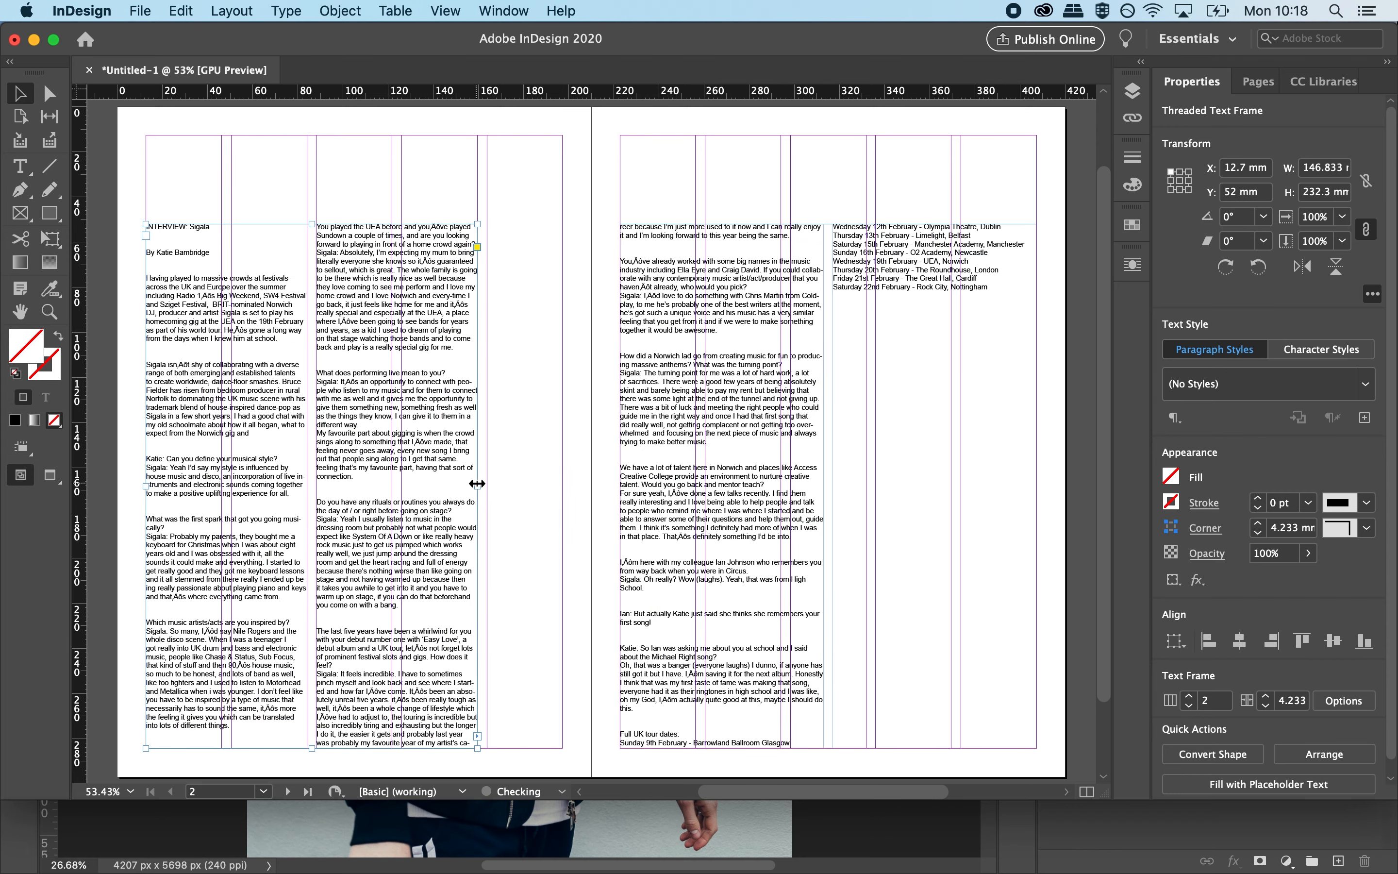
left_click(621, 486)
left_click_drag(621, 487, 705, 489)
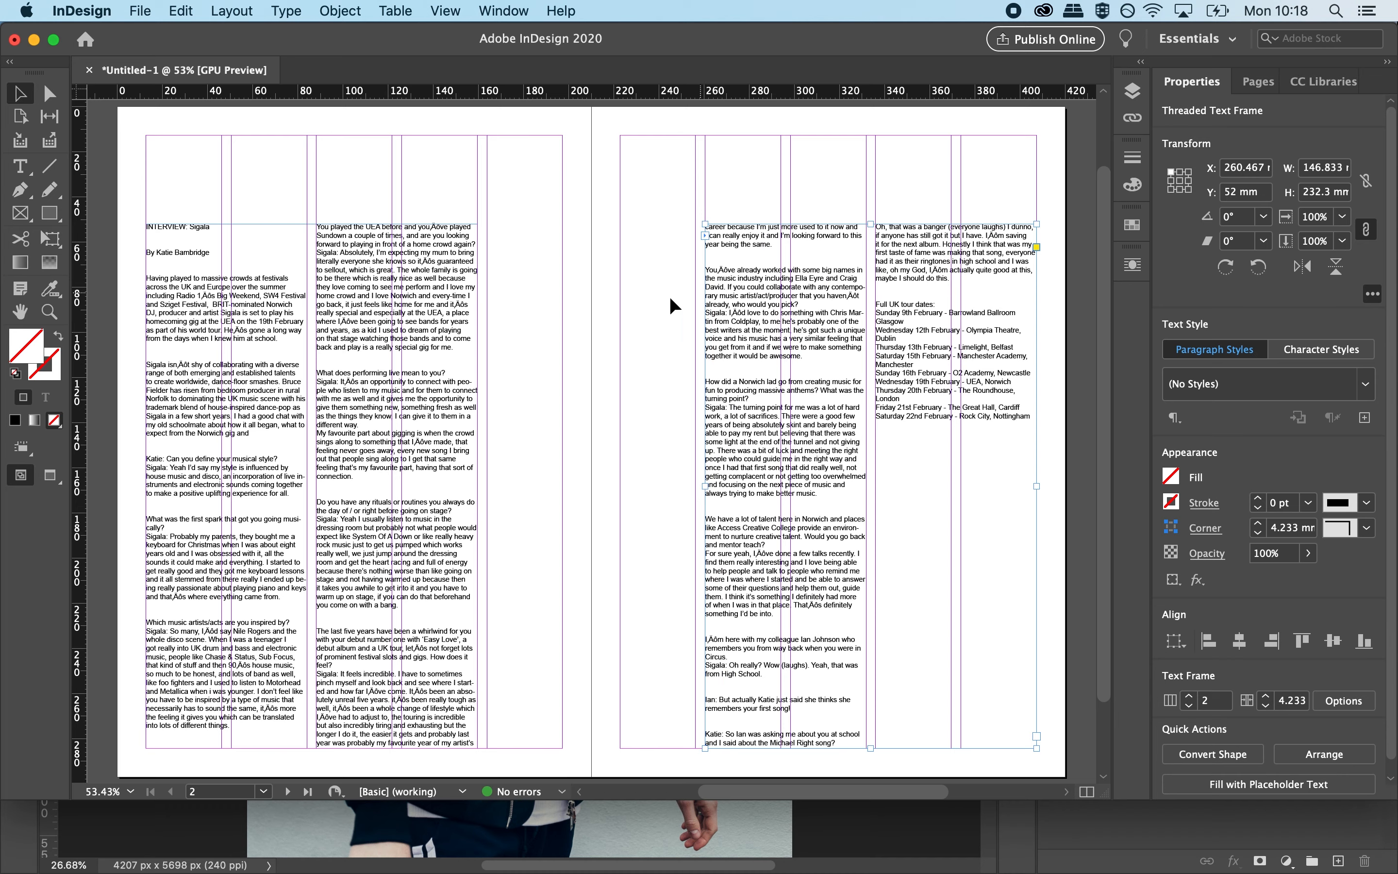
Lower the top edges of both text frames to clear space above them, with the right frame starting at about Y 88.5 mm.
left_click(287, 363)
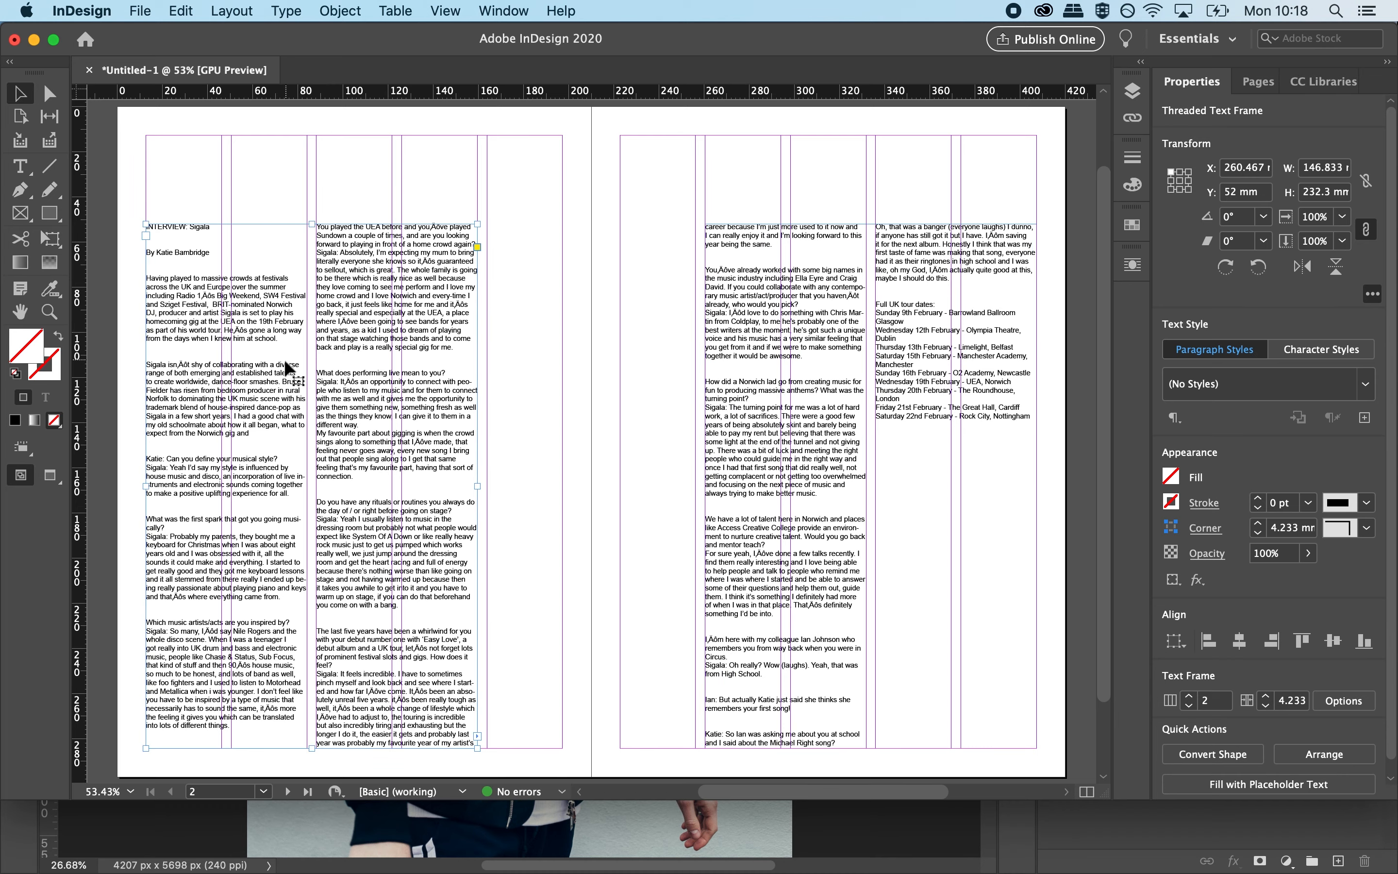
left_click_drag(309, 229, 309, 291)
left_click(871, 224)
left_click_drag(870, 223, 871, 315)
left_click(324, 295)
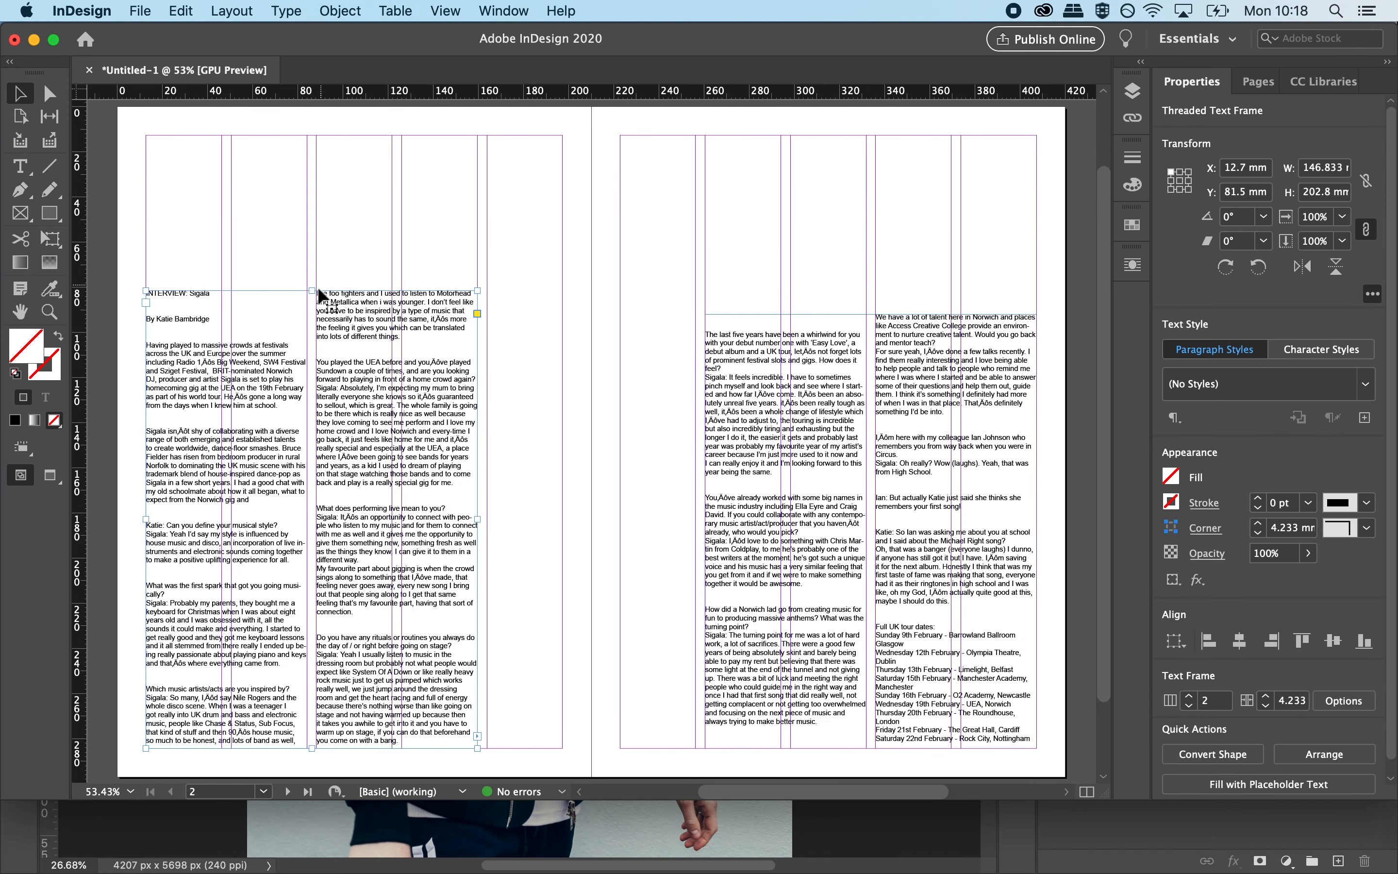
left_click_drag(312, 290, 312, 315)
left_click(878, 324)
left_click_drag(869, 315, 869, 306)
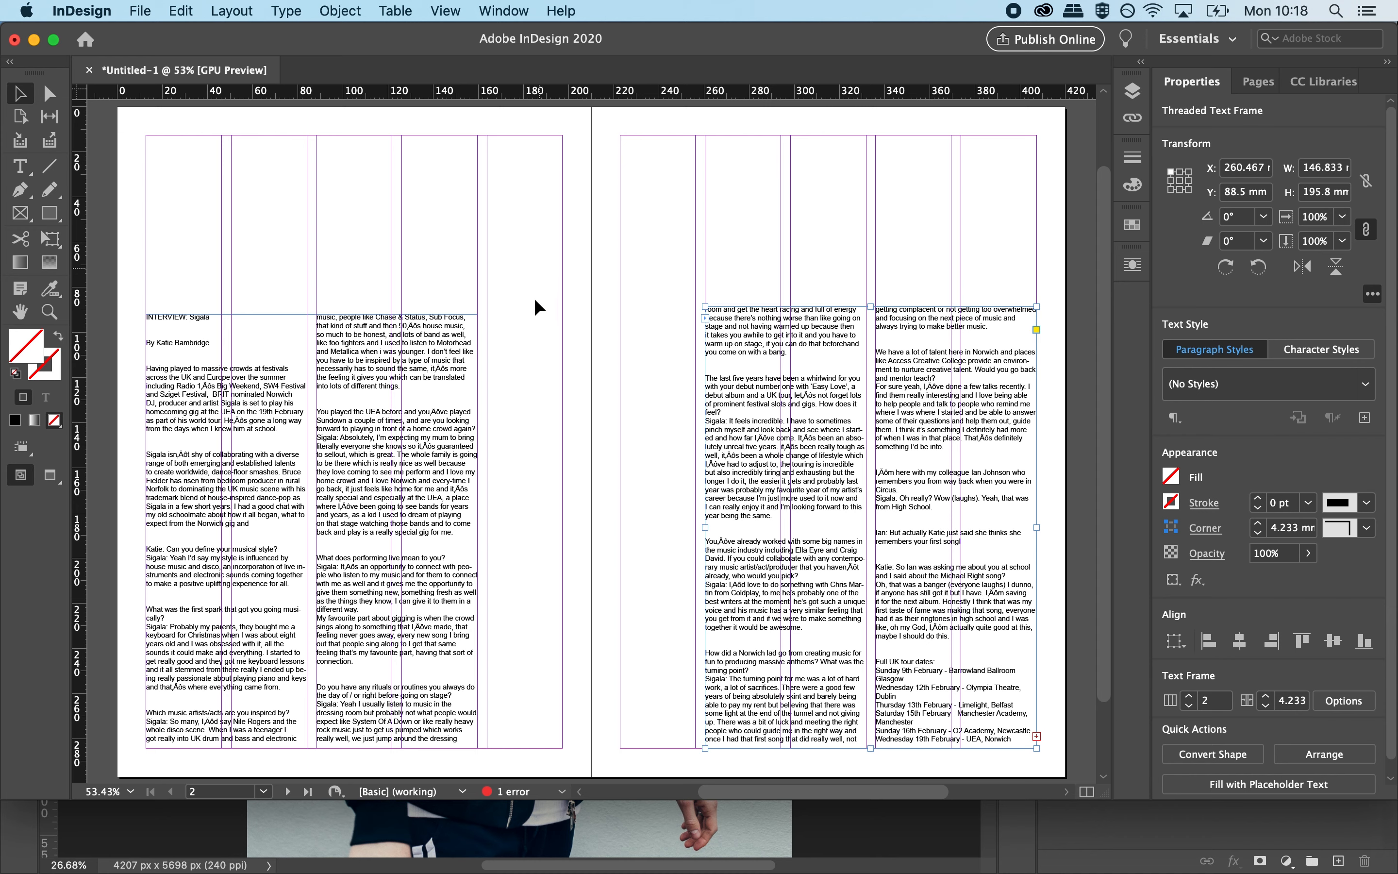
Draw an empty rectangle frame about 146.8 by 250.3 mm across the centre of the spread, extending to the bottom margin.
left_click(19, 213)
left_click_drag(438, 210, 774, 749)
left_click(18, 93)
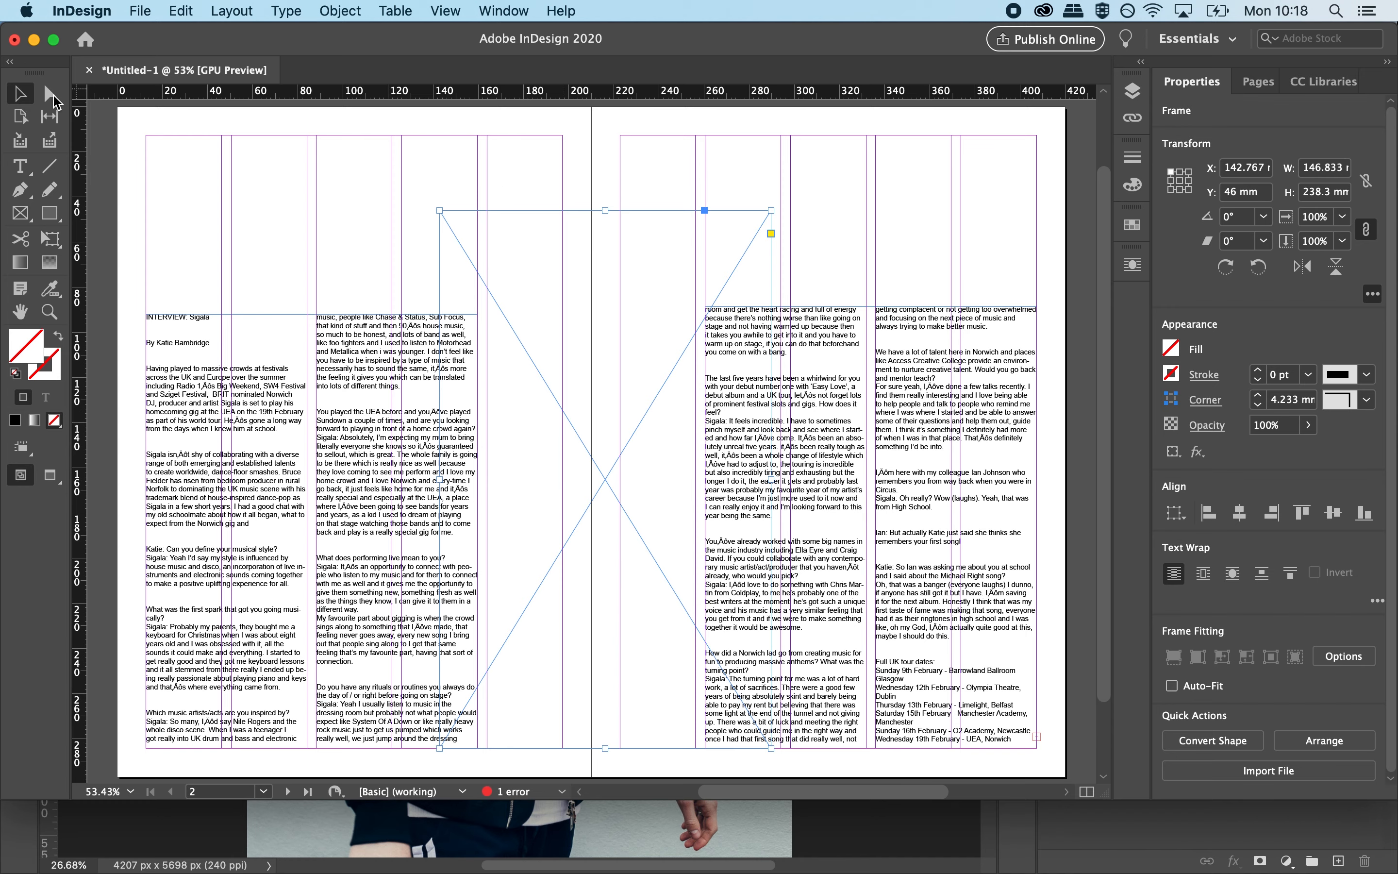
left_click_drag(605, 210, 604, 183)
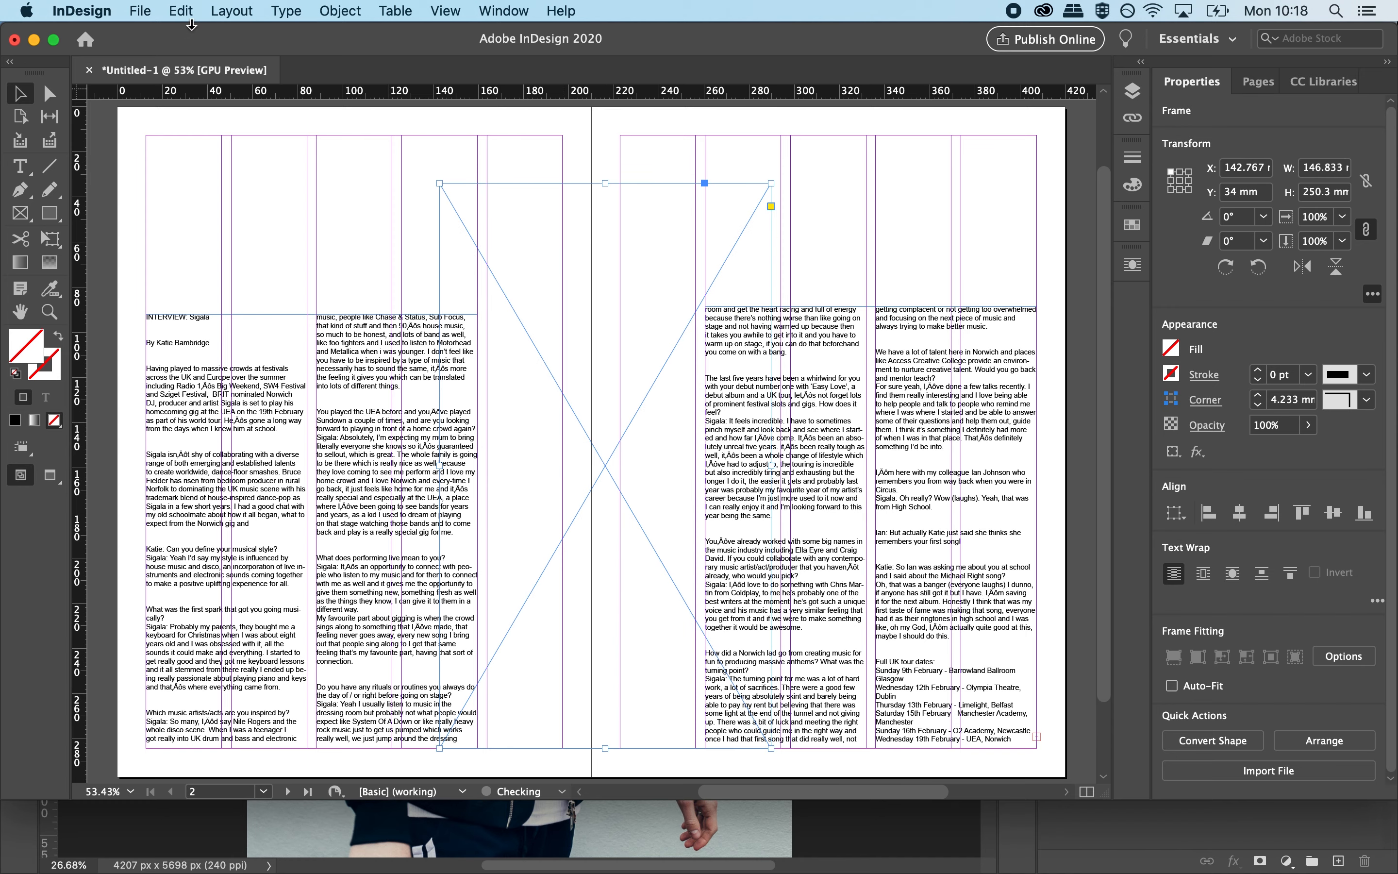
Place sigala.psd from the Assets folder into the central frame.
left_click(141, 12)
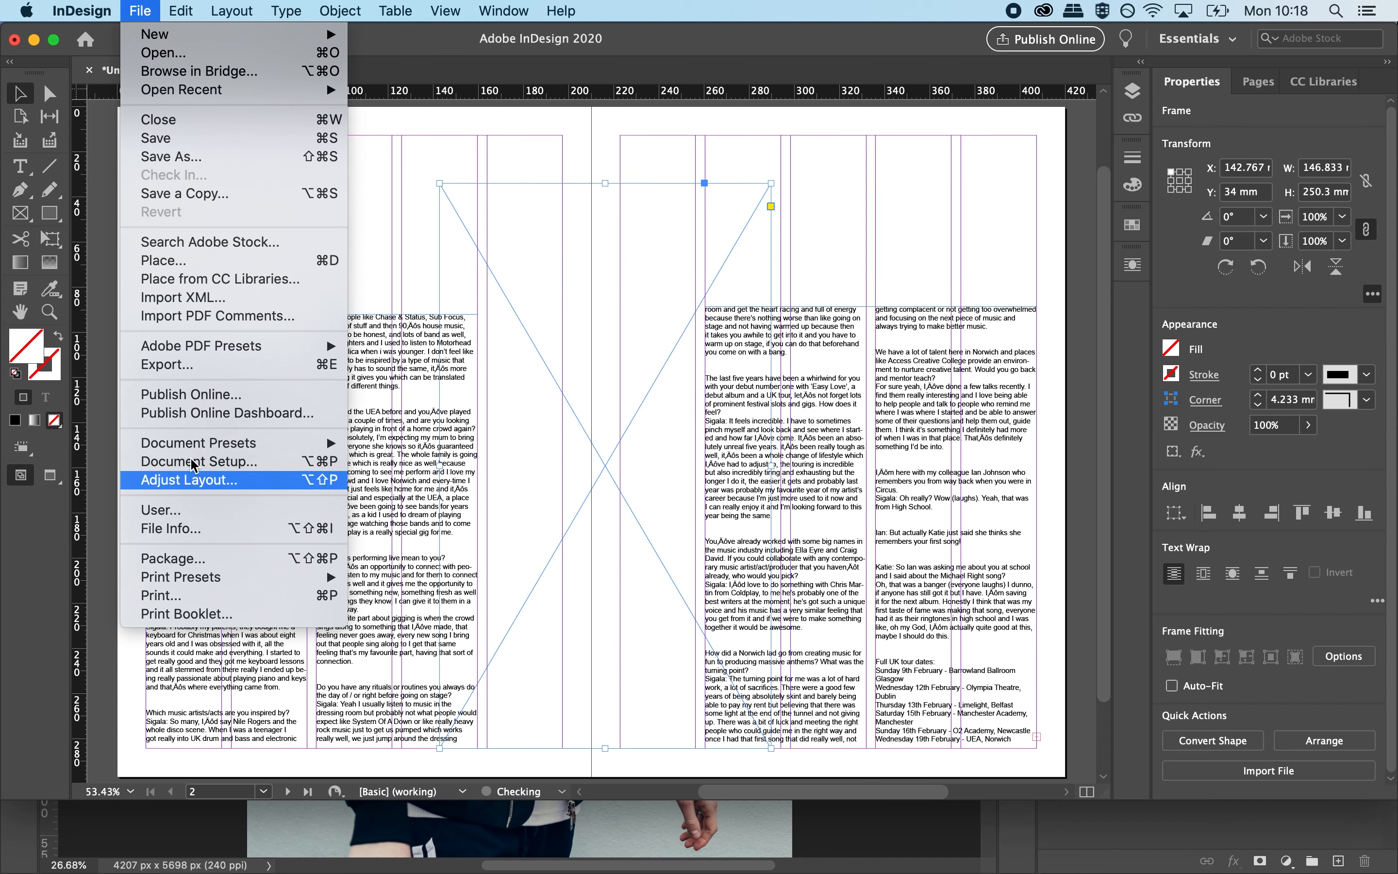
left_click(174, 261)
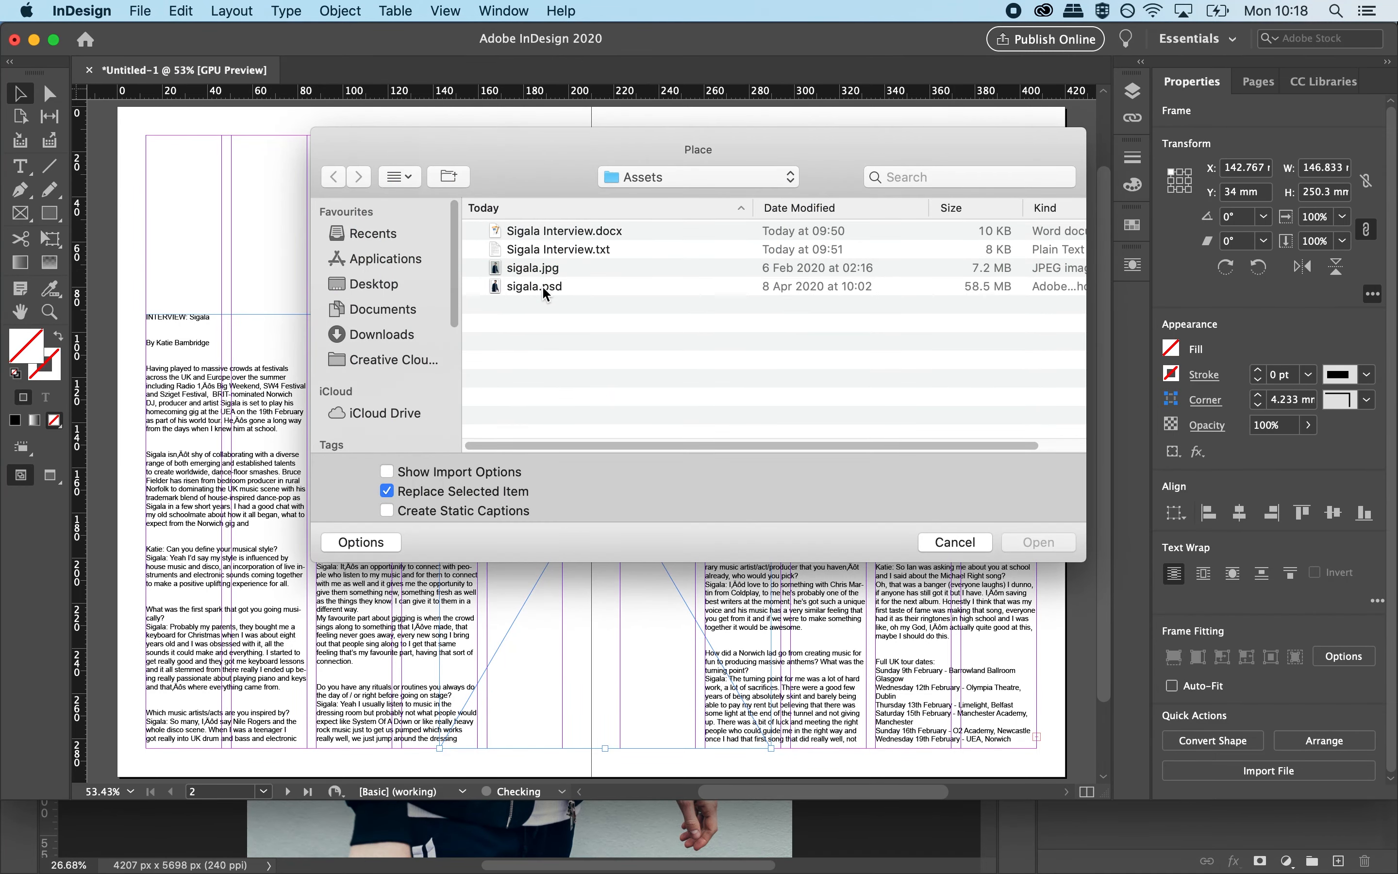
double_click(541, 285)
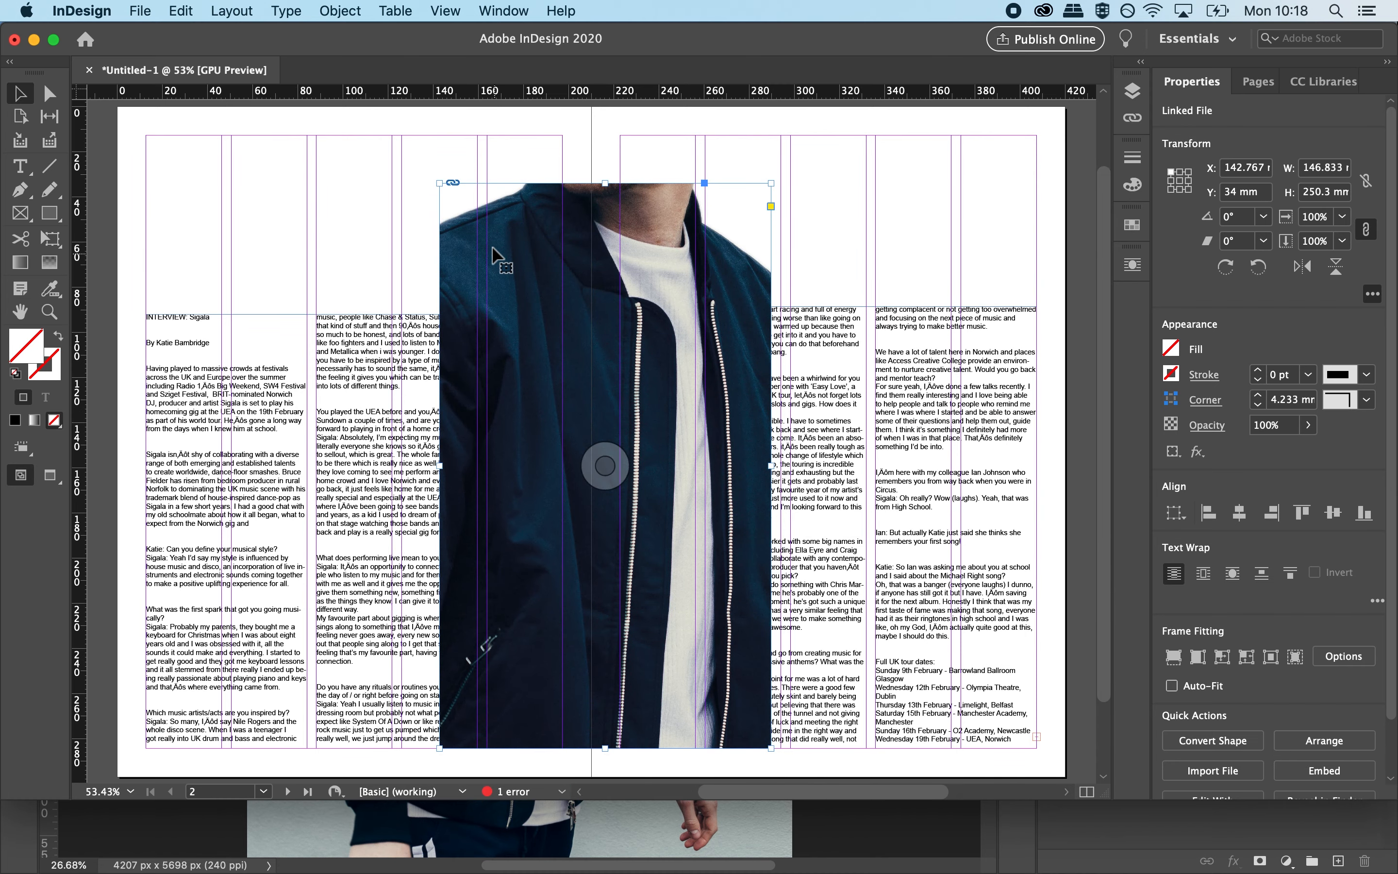
Enlarge the image frame to about 172.2 by 284.5 mm, reaching from the top margin to the bottom page edge.
left_click_drag(609, 183, 605, 135)
left_click_drag(439, 441, 402, 441)
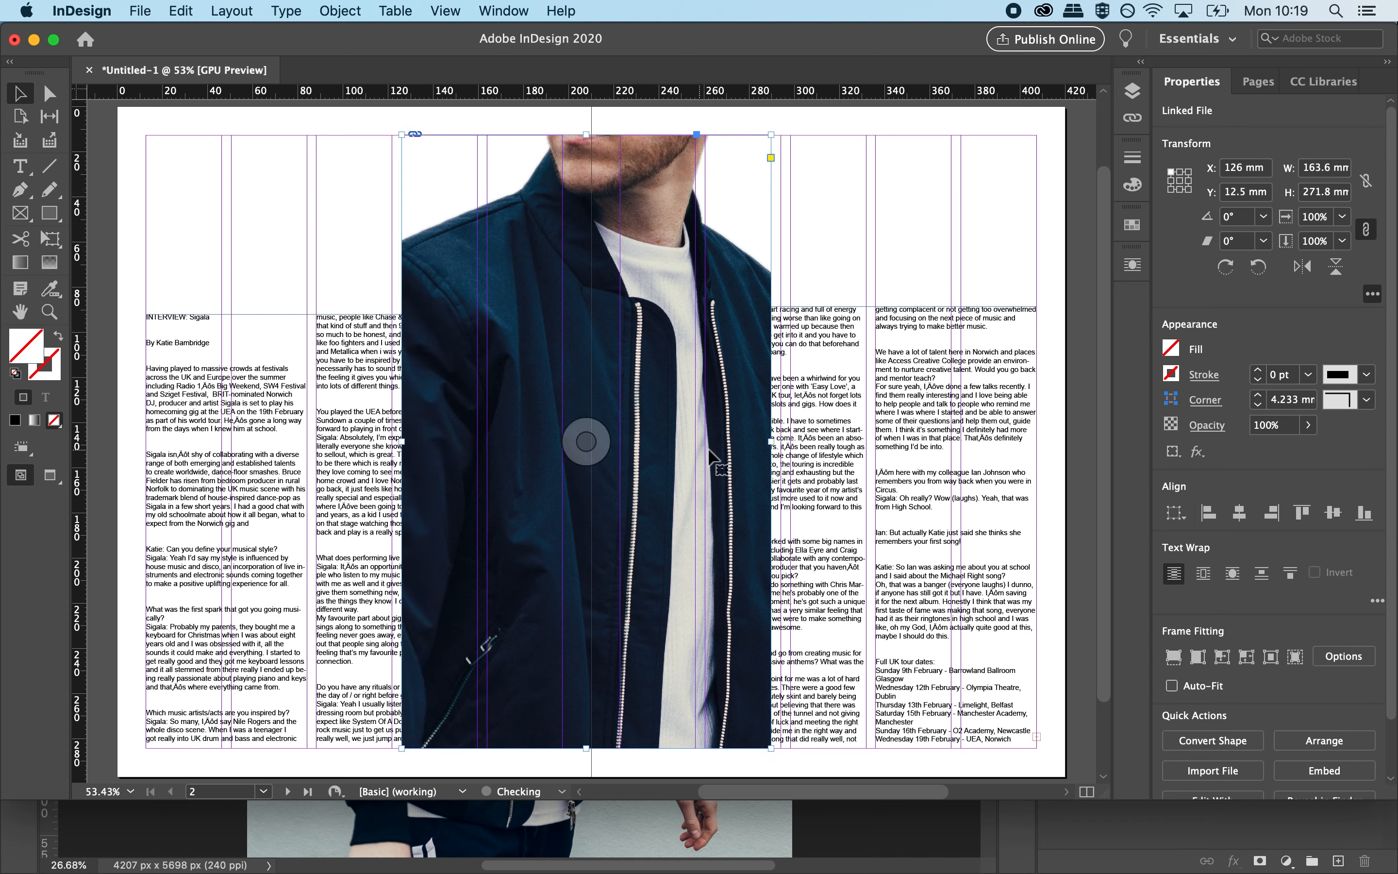
left_click_drag(771, 442, 791, 443)
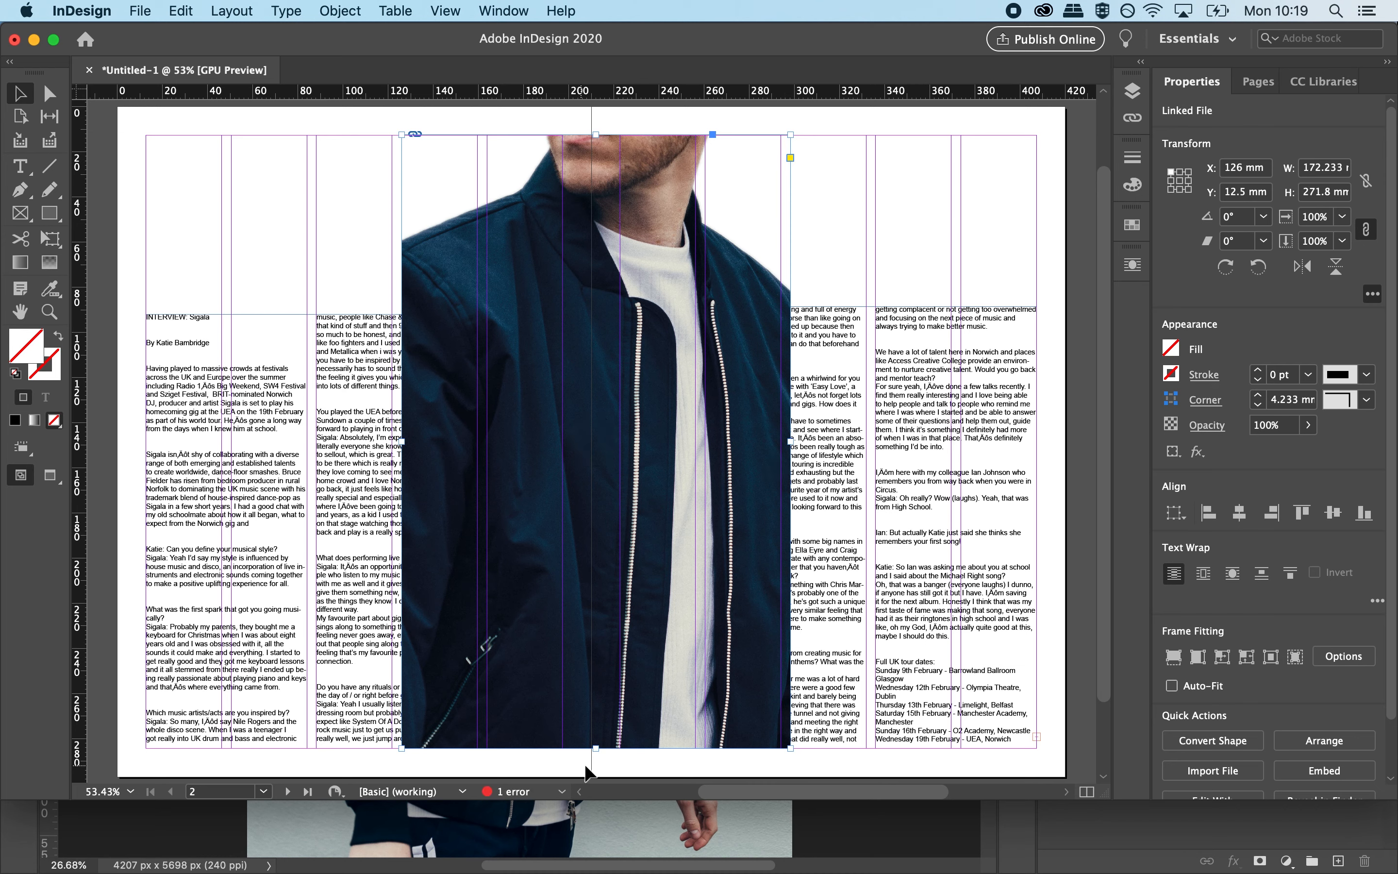
left_click_drag(594, 751, 593, 775)
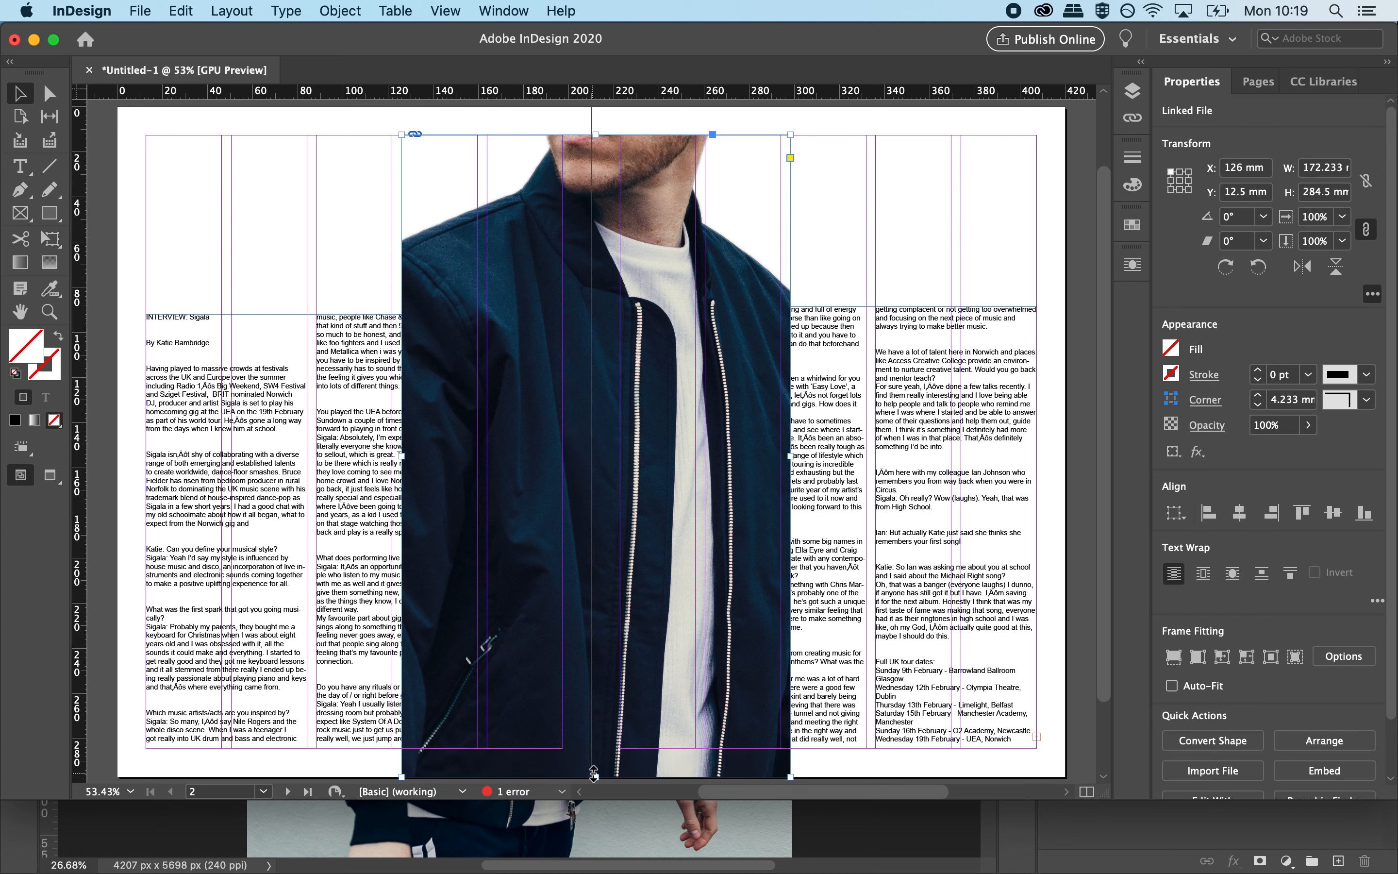
Fit the placed image proportionally inside its frame.
right_click(525, 312)
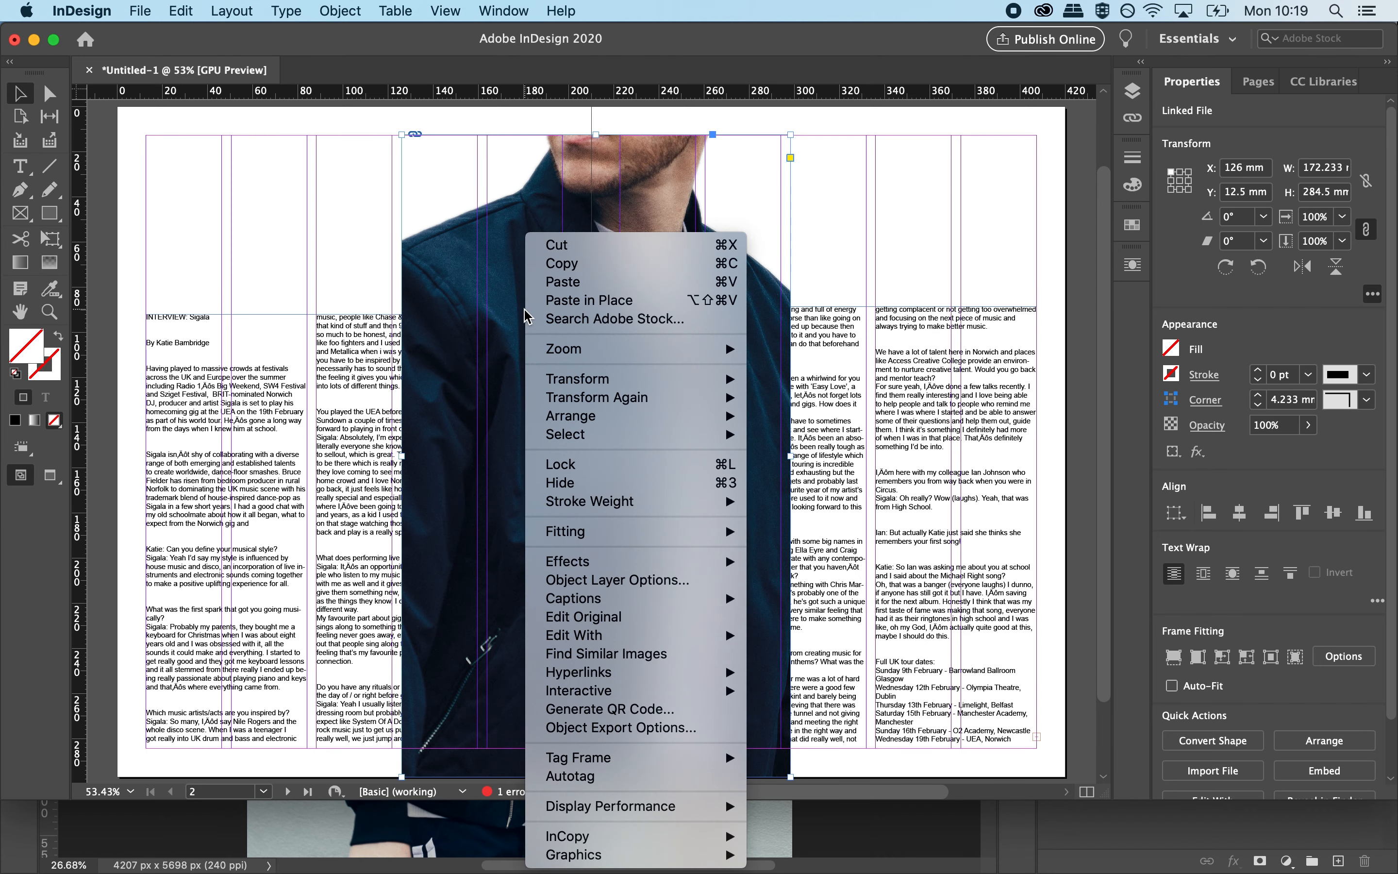
mouse_move(626, 541)
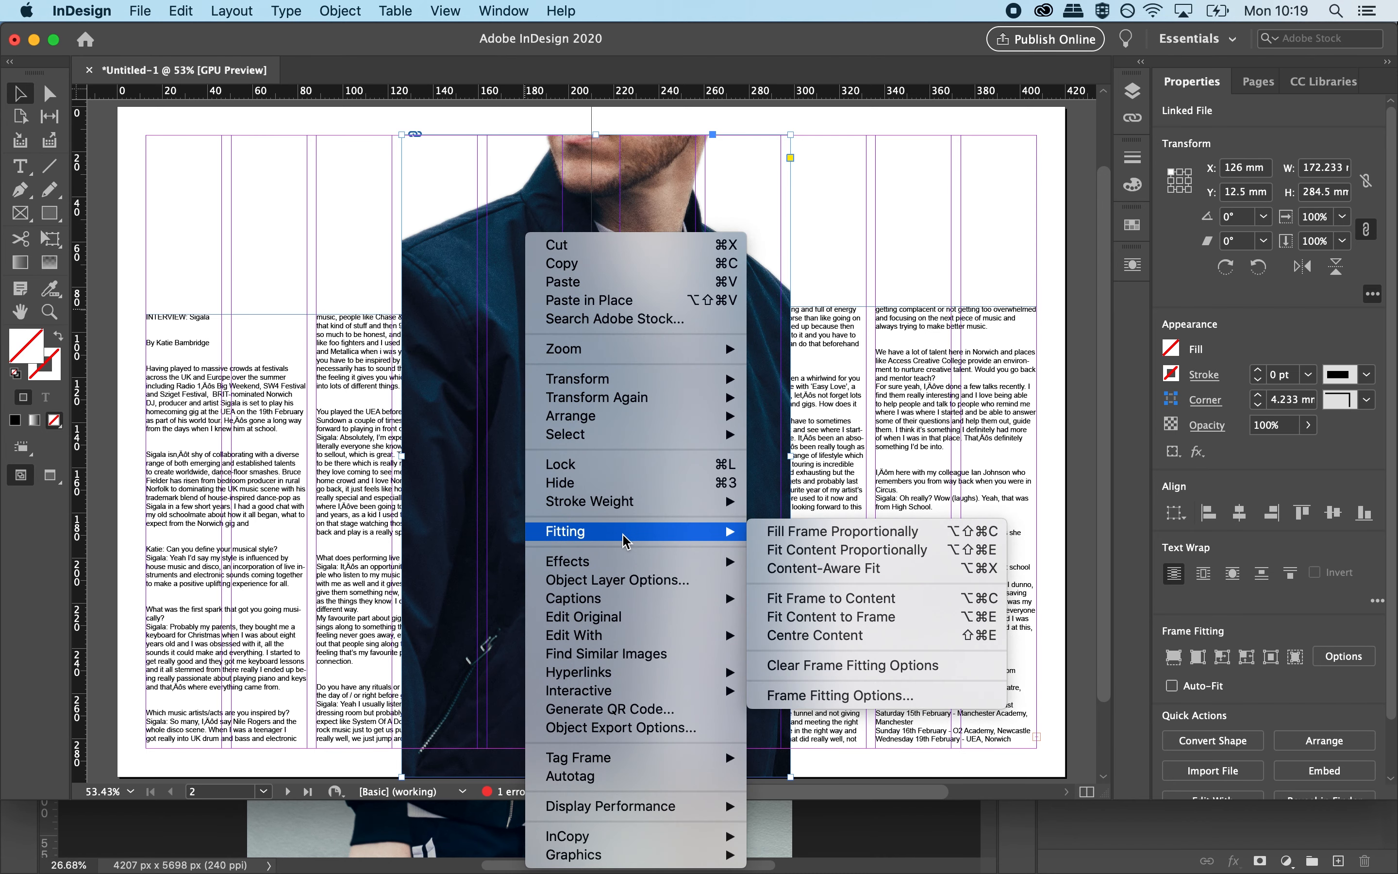
left_click(863, 551)
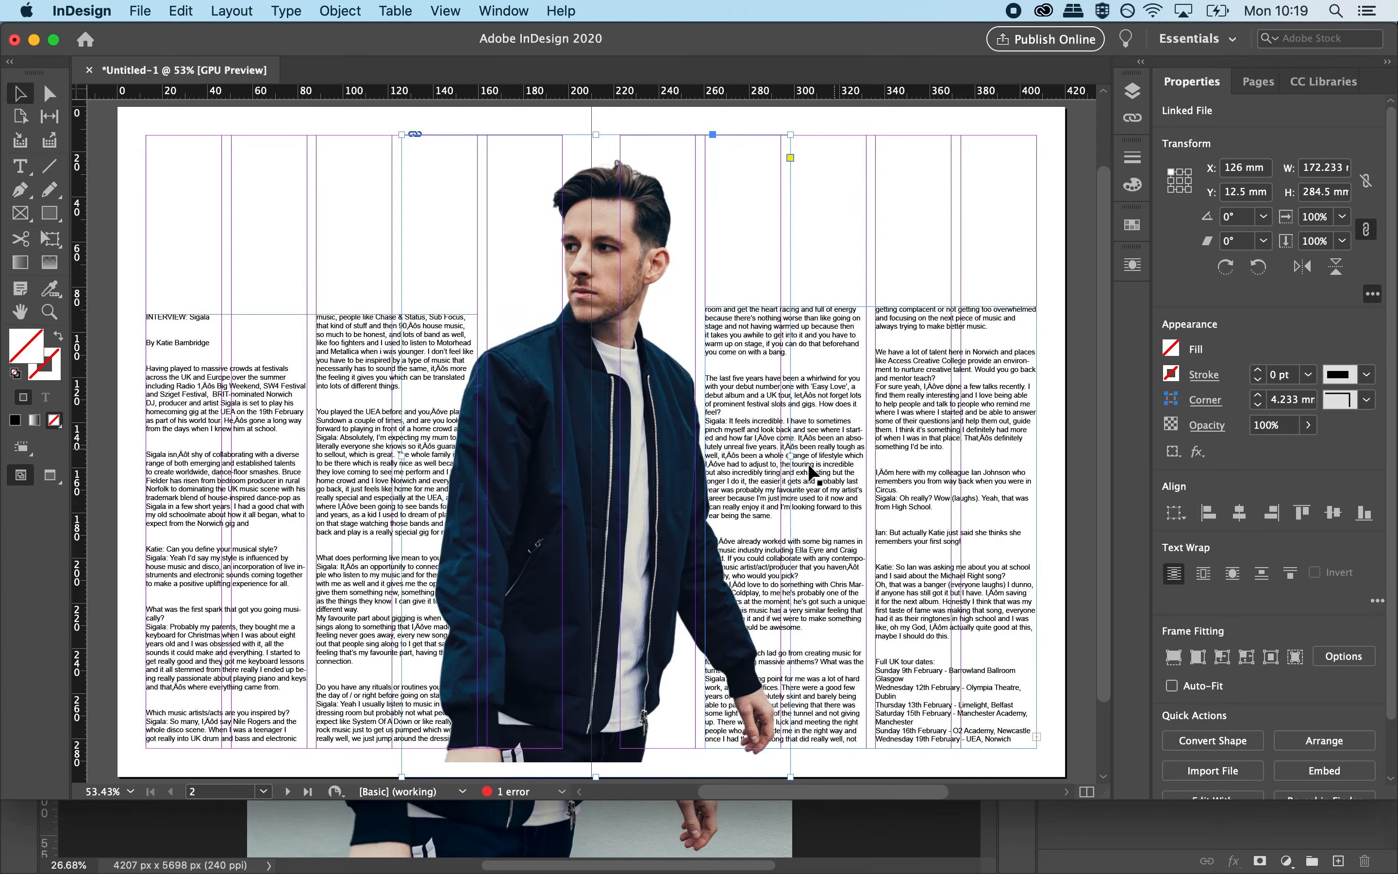
Widen the image frame on both sides to about 213.5 mm and fit the photo proportionally inside it.
left_click_drag(790, 455, 823, 456)
left_click_drag(402, 455, 340, 457)
right_click(585, 237)
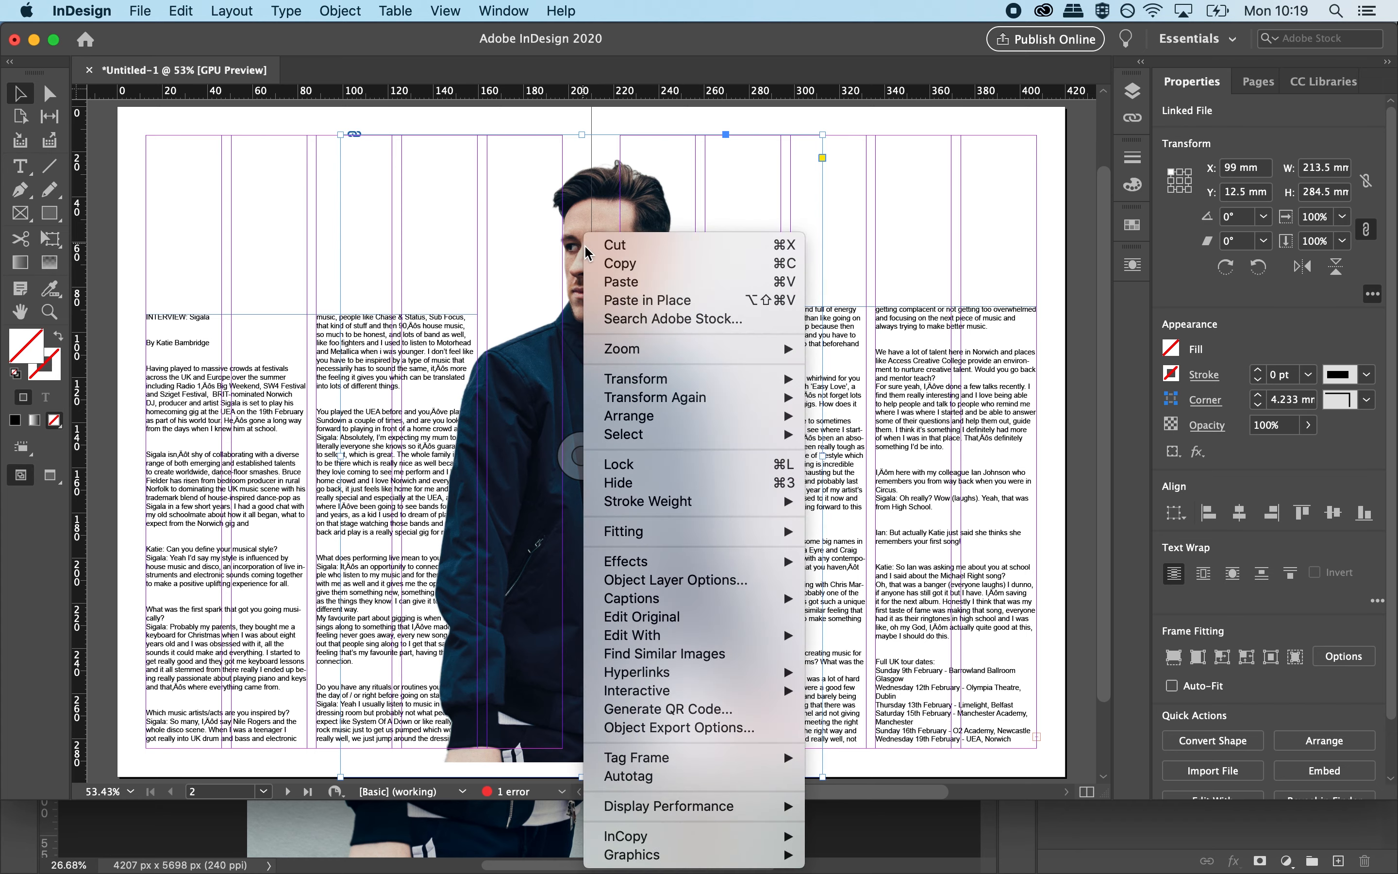
mouse_move(677, 537)
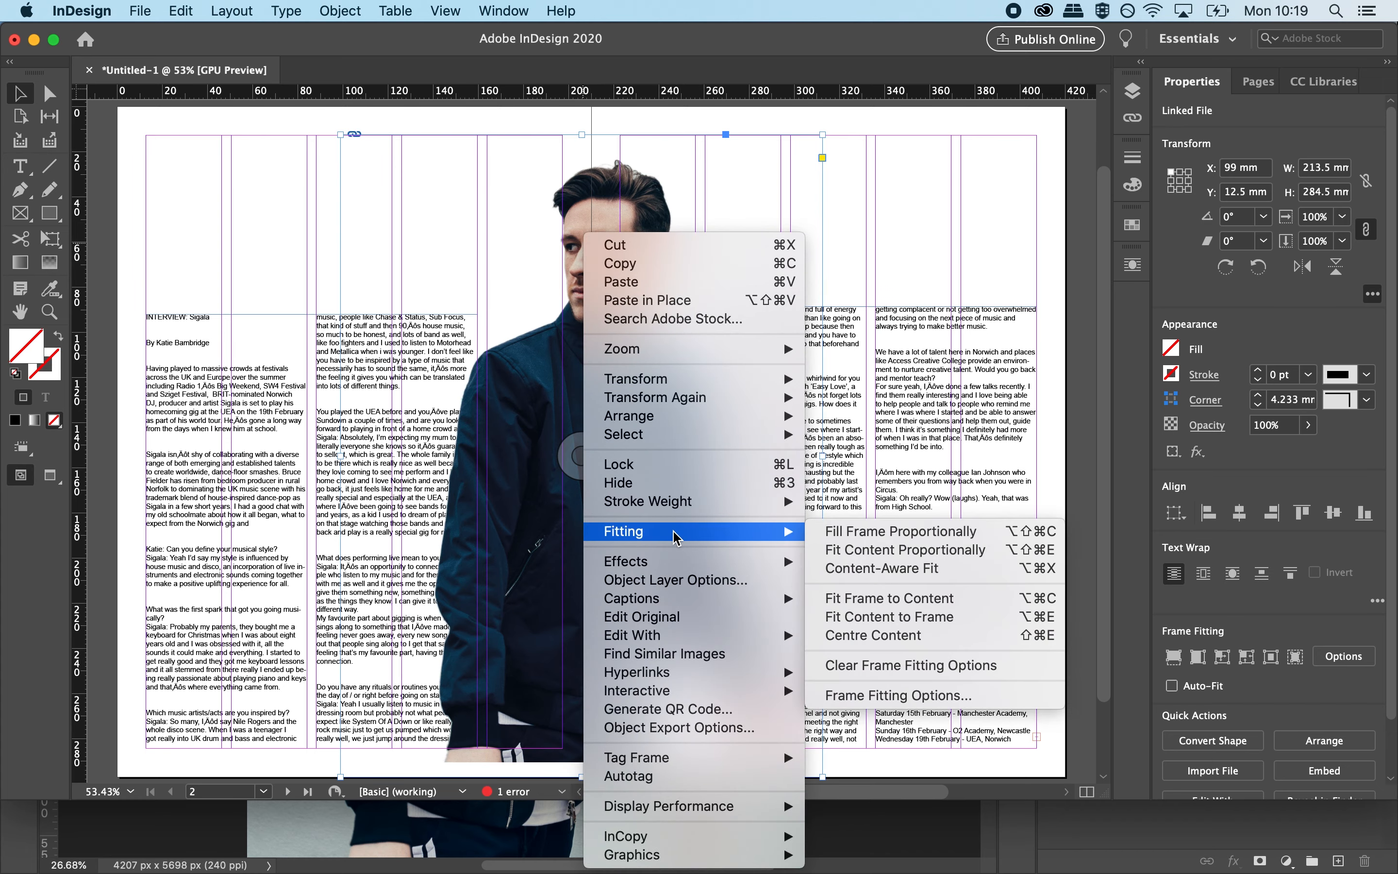
left_click(905, 553)
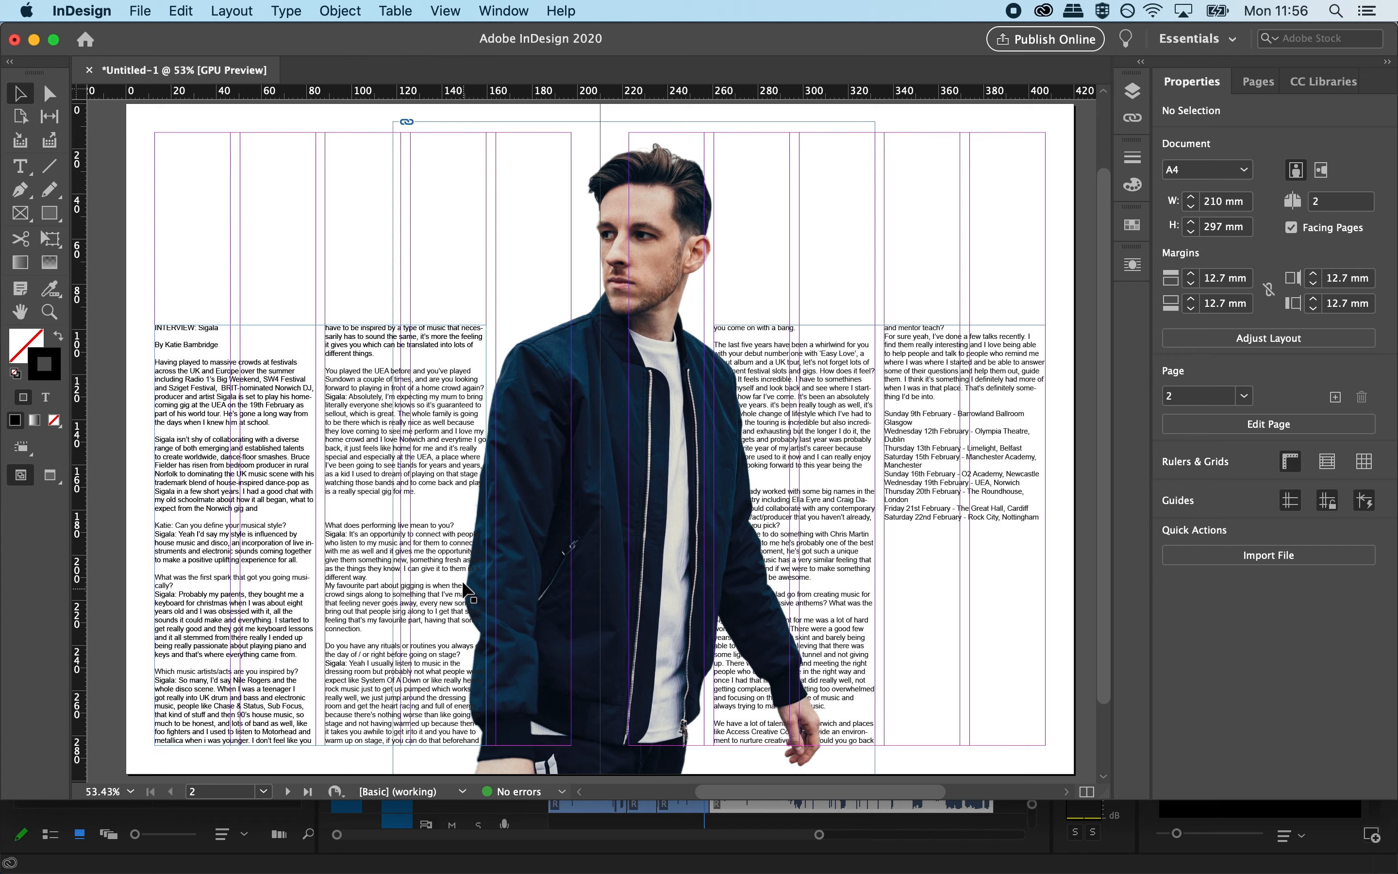
Wrap the interview text around the object shape of the central Sigala photo.
left_click(519, 13)
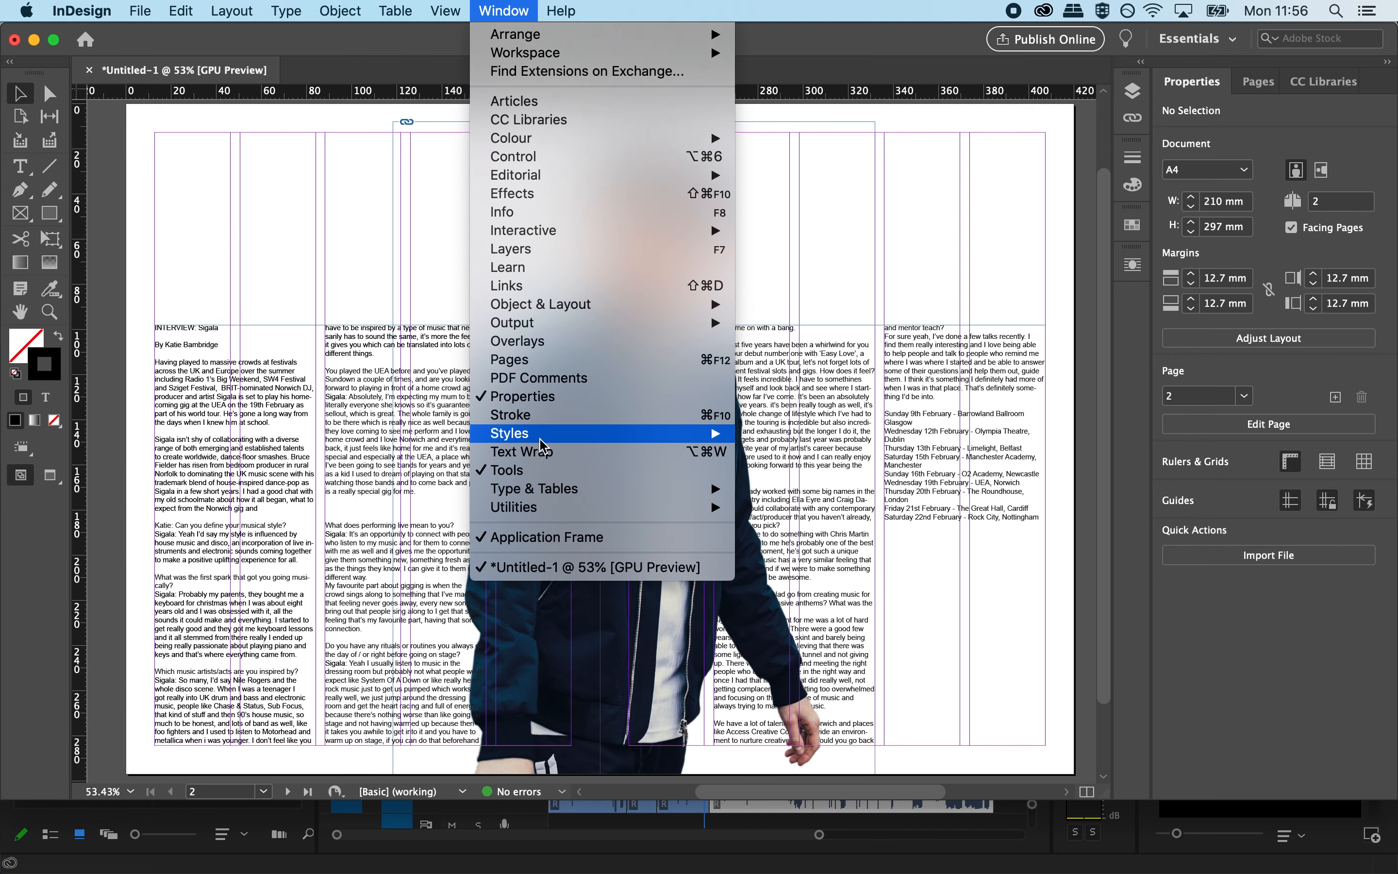
left_click(541, 463)
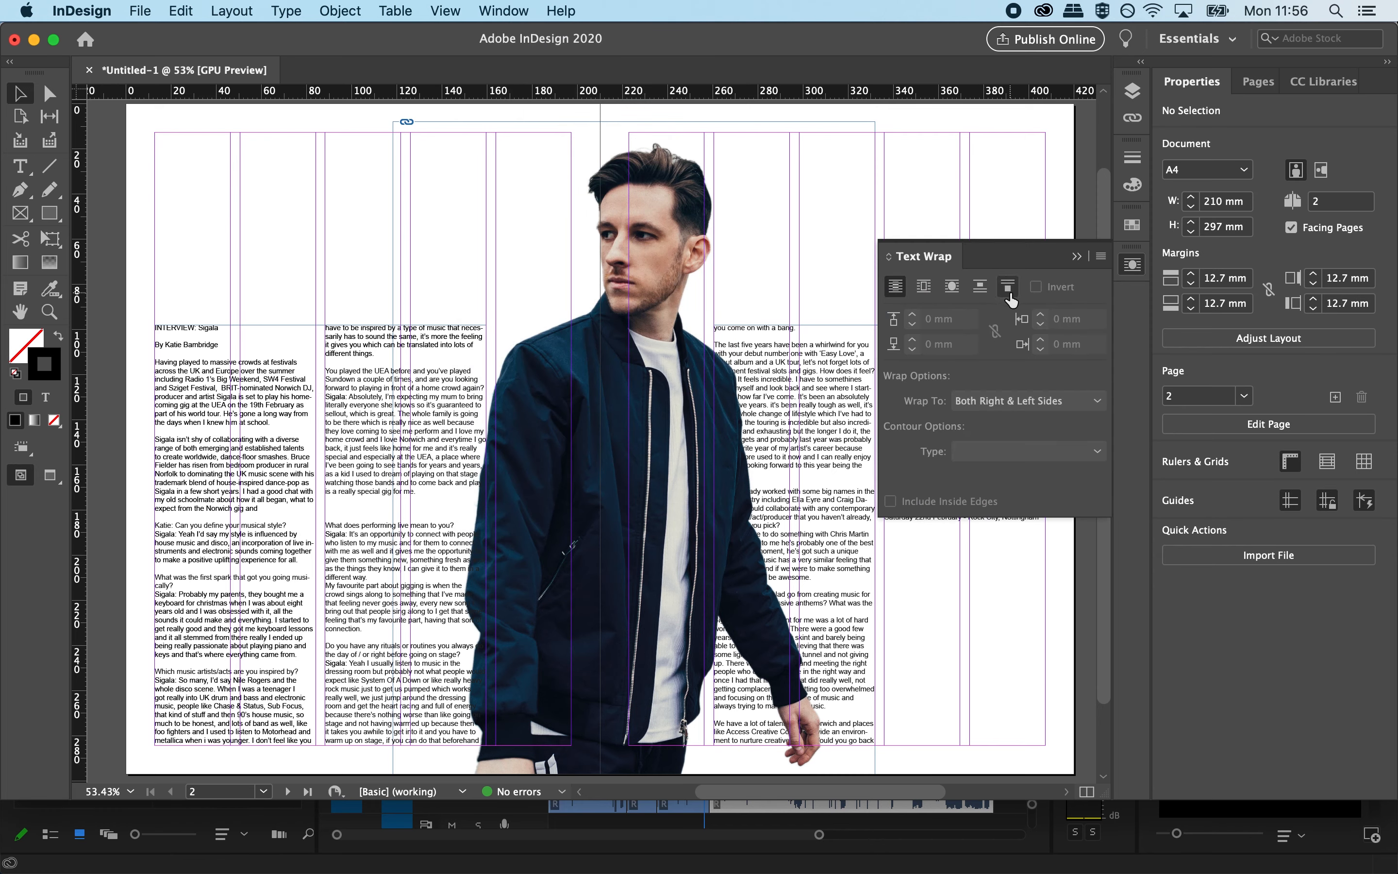
left_click(653, 231)
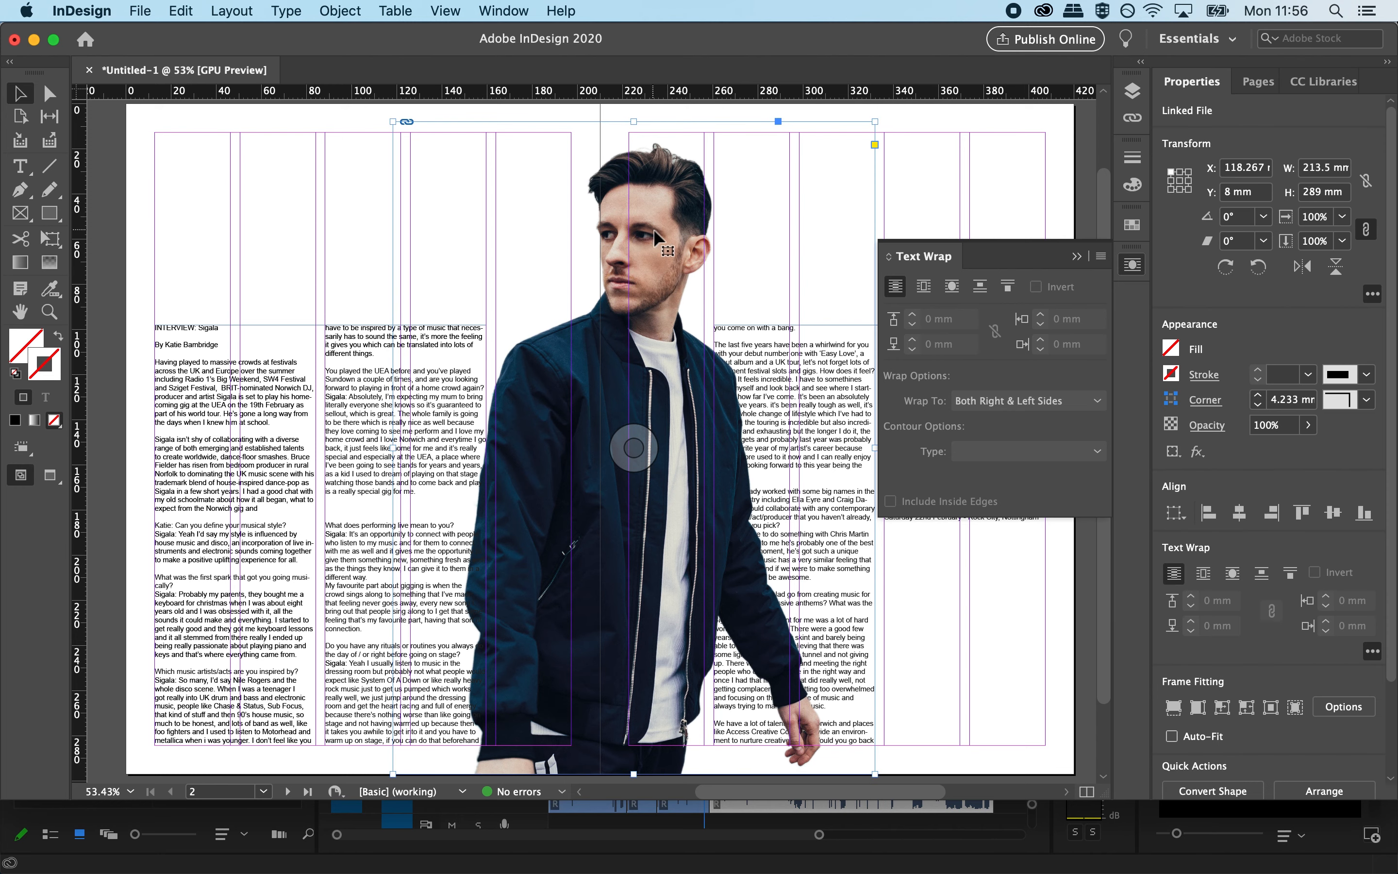
left_click(952, 292)
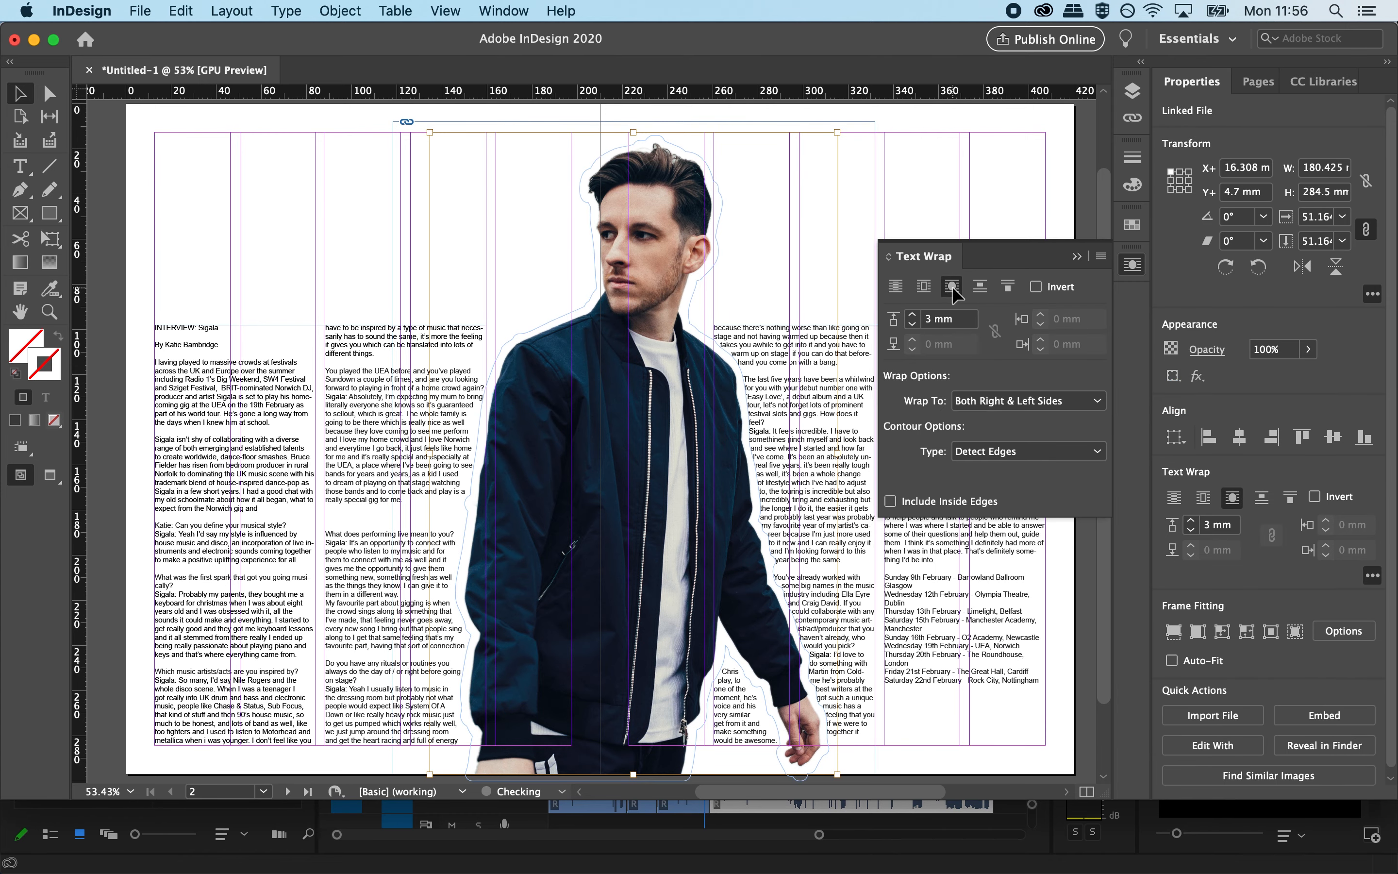
Try the Bounding Box contour type for the photo's text wrap and return it to Detect Edges.
left_click(1015, 461)
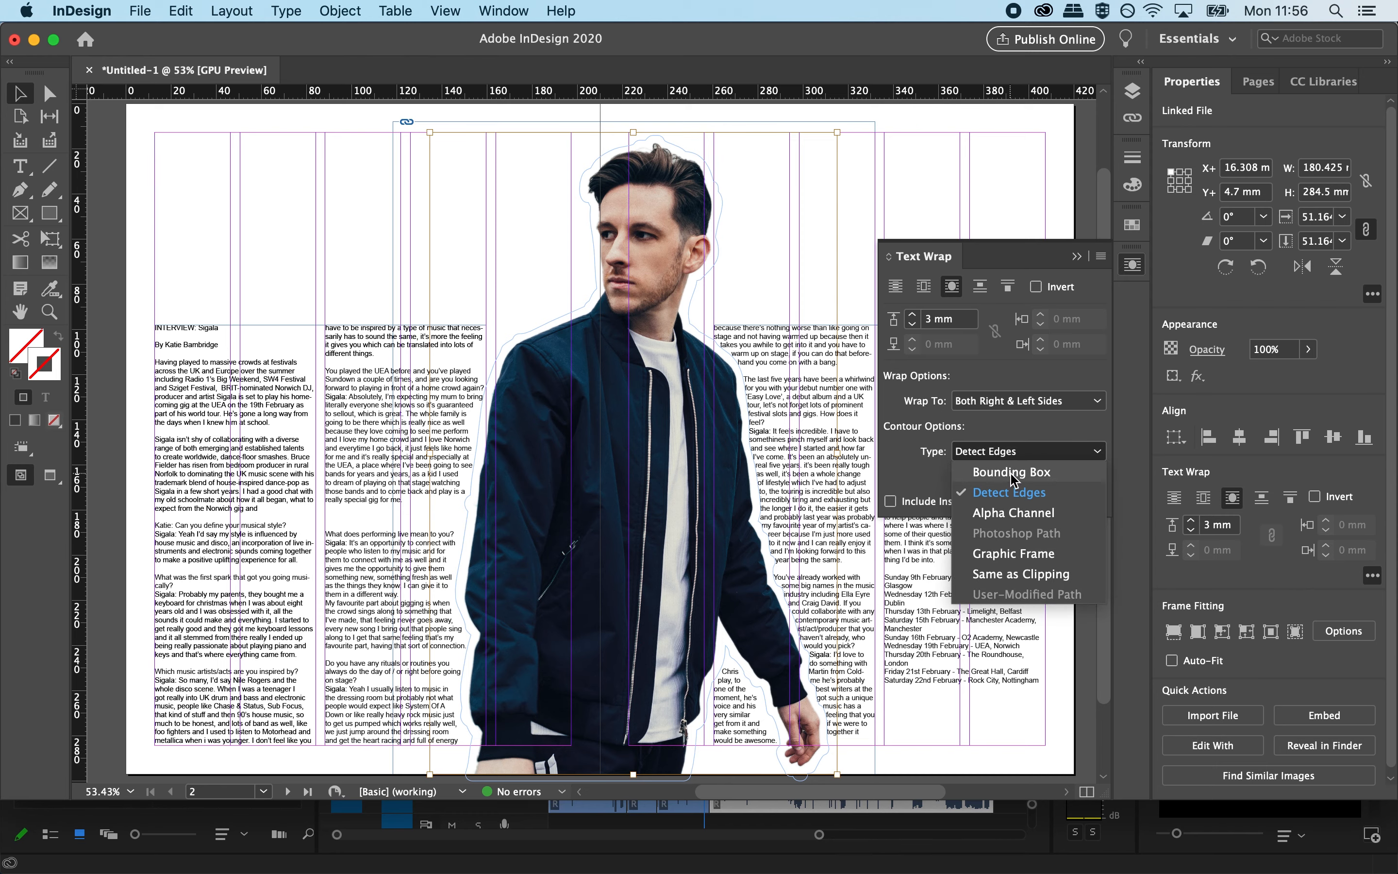
left_click(1013, 473)
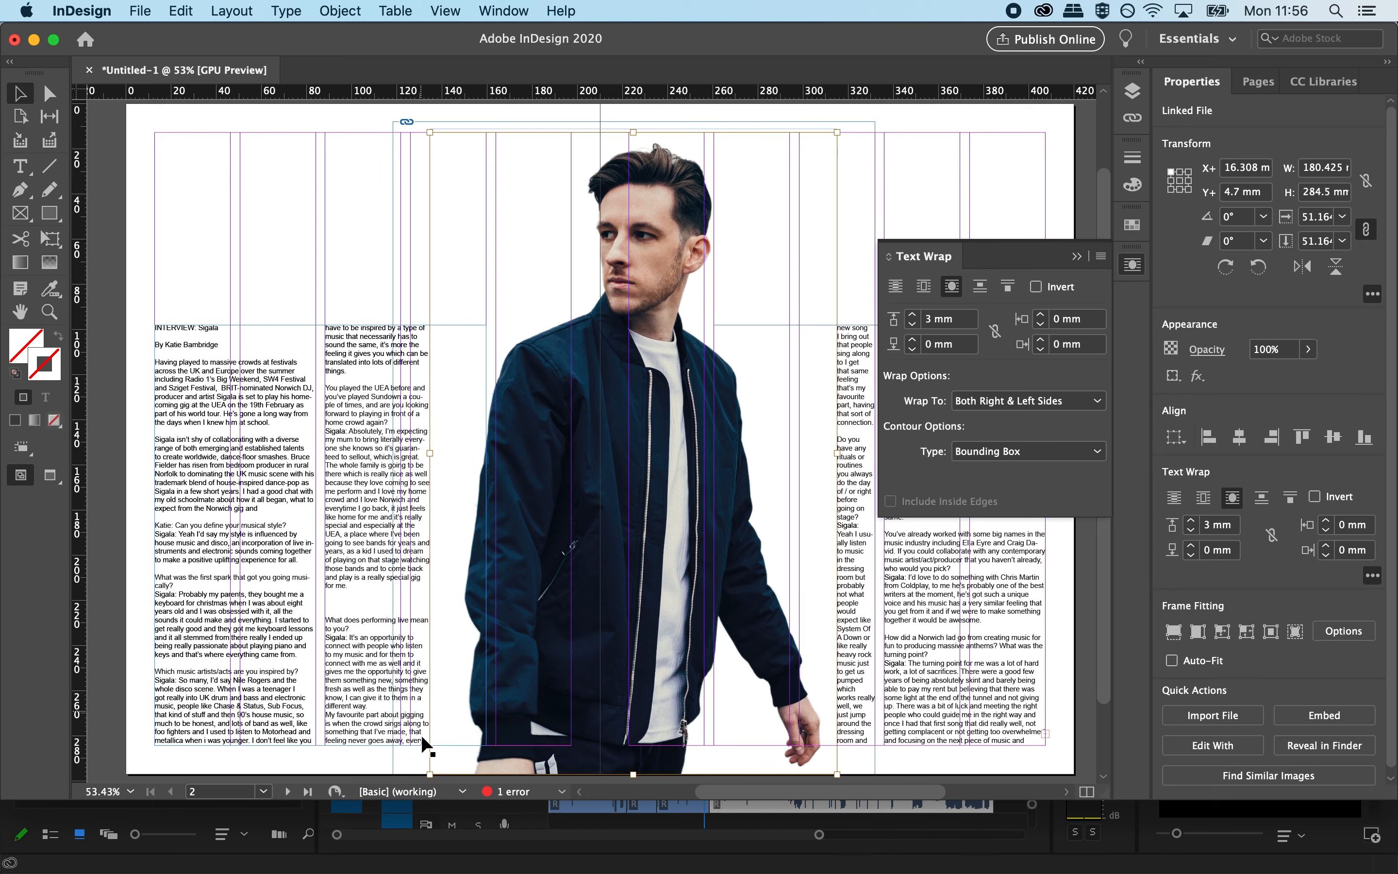
left_click(978, 452)
left_click(1009, 492)
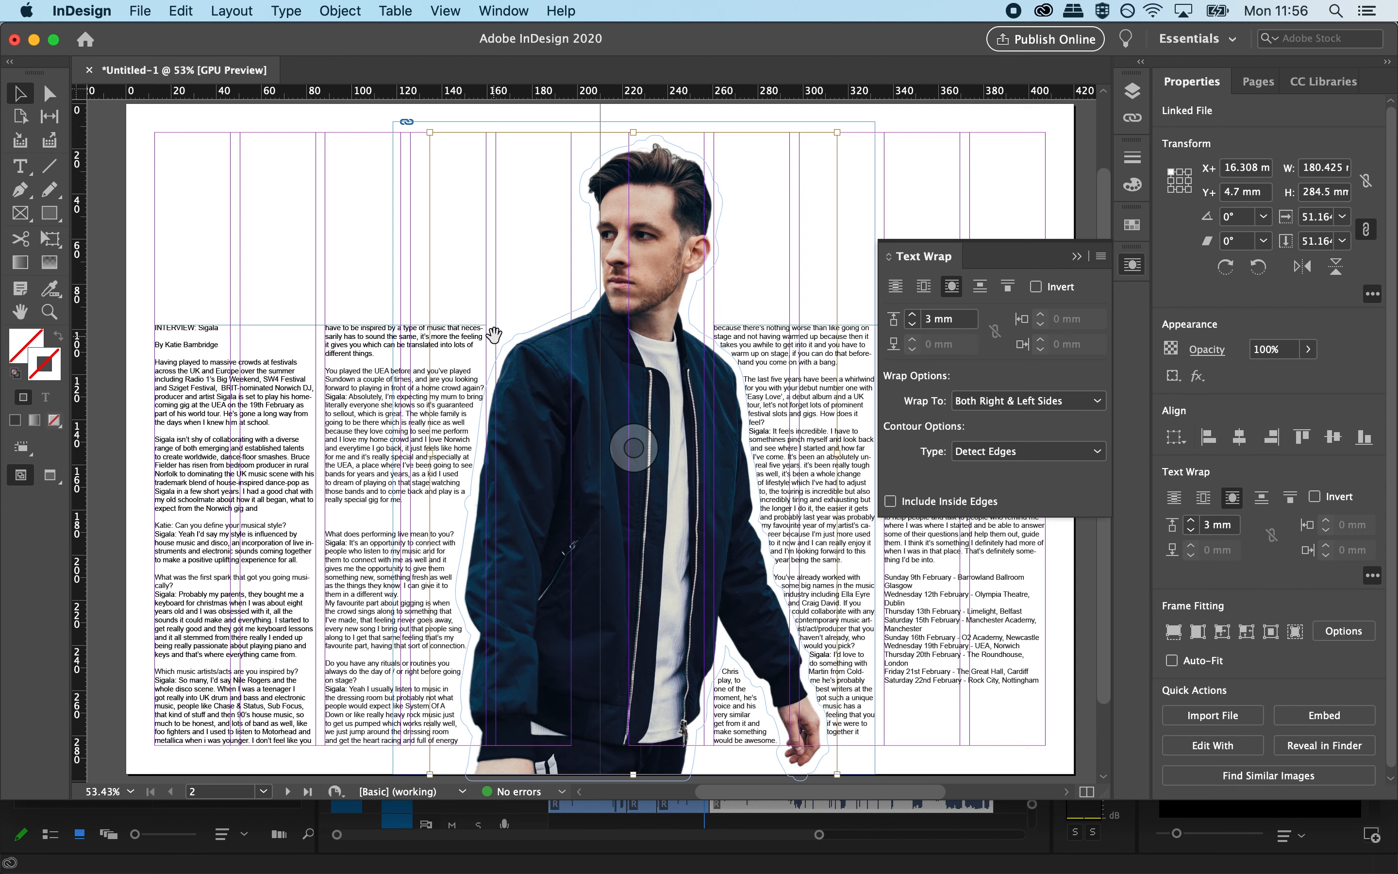
left_click(1079, 258)
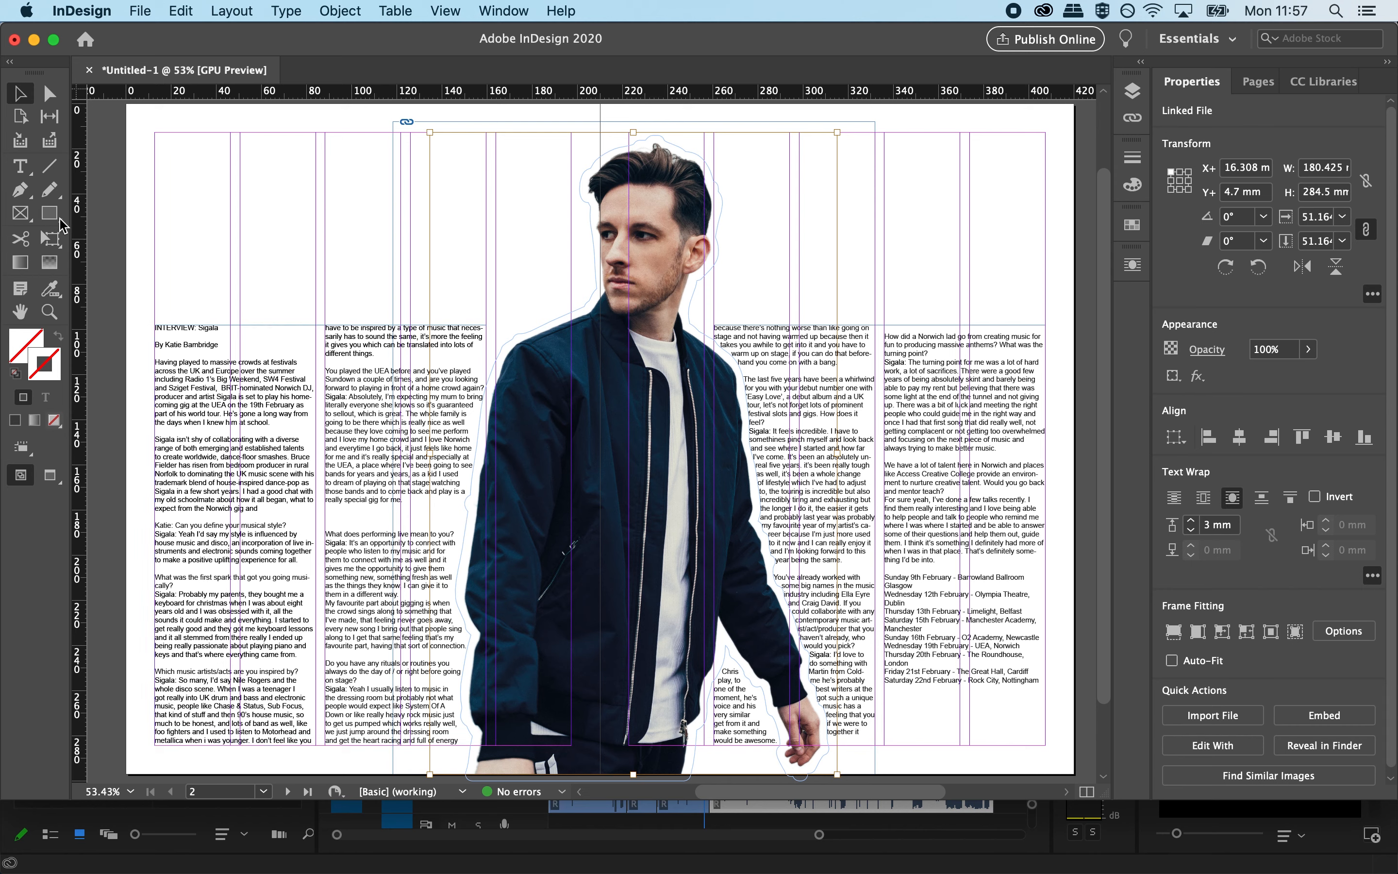
Draw an empty rectangle frame about 57.5 by 48.8 mm over the bottom of the third text column and give it a bounding-box text wrap.
left_click(19, 216)
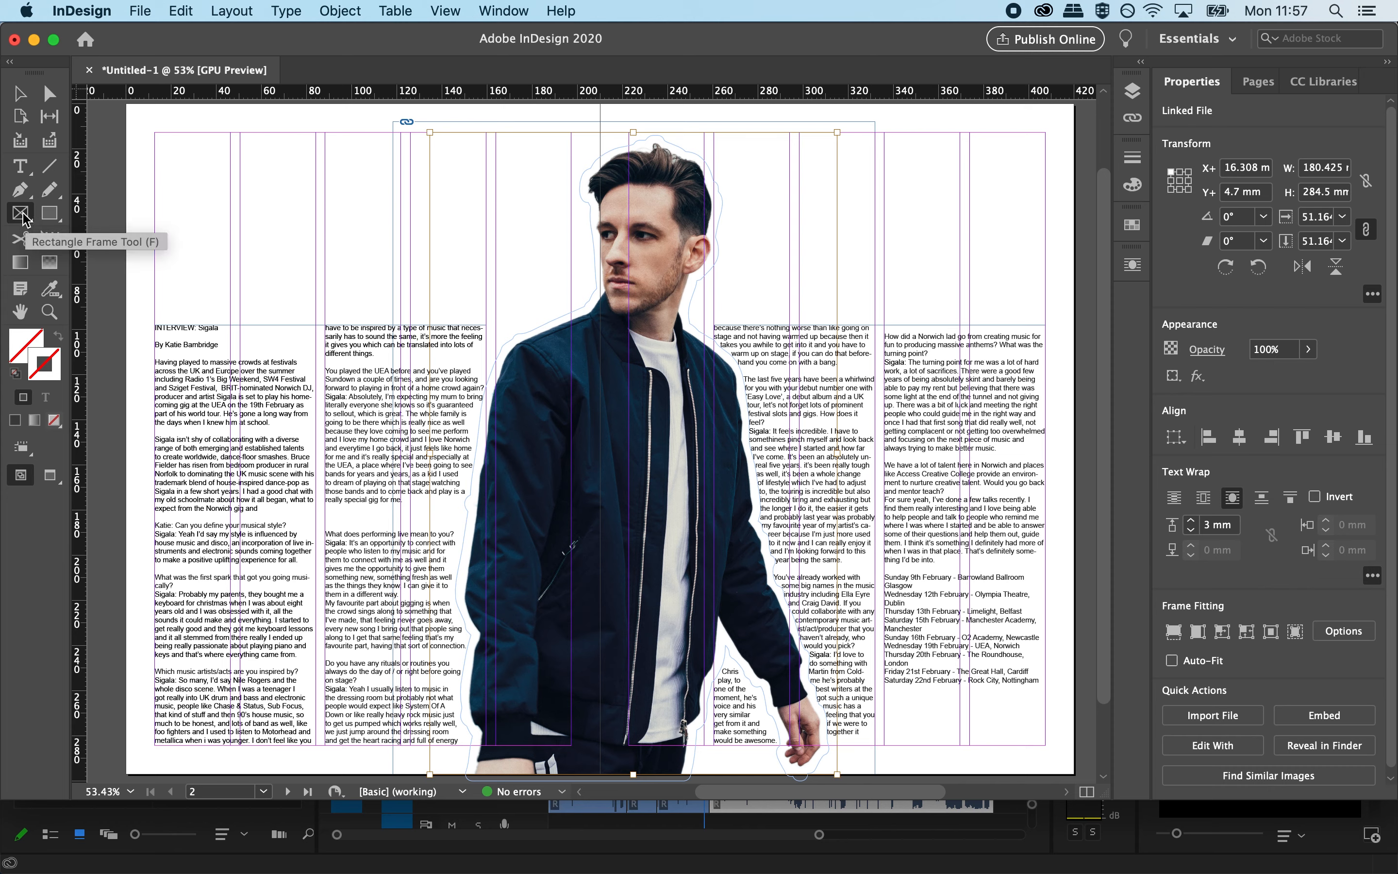
left_click_drag(653, 634, 787, 749)
left_click(19, 94)
left_click(1133, 265)
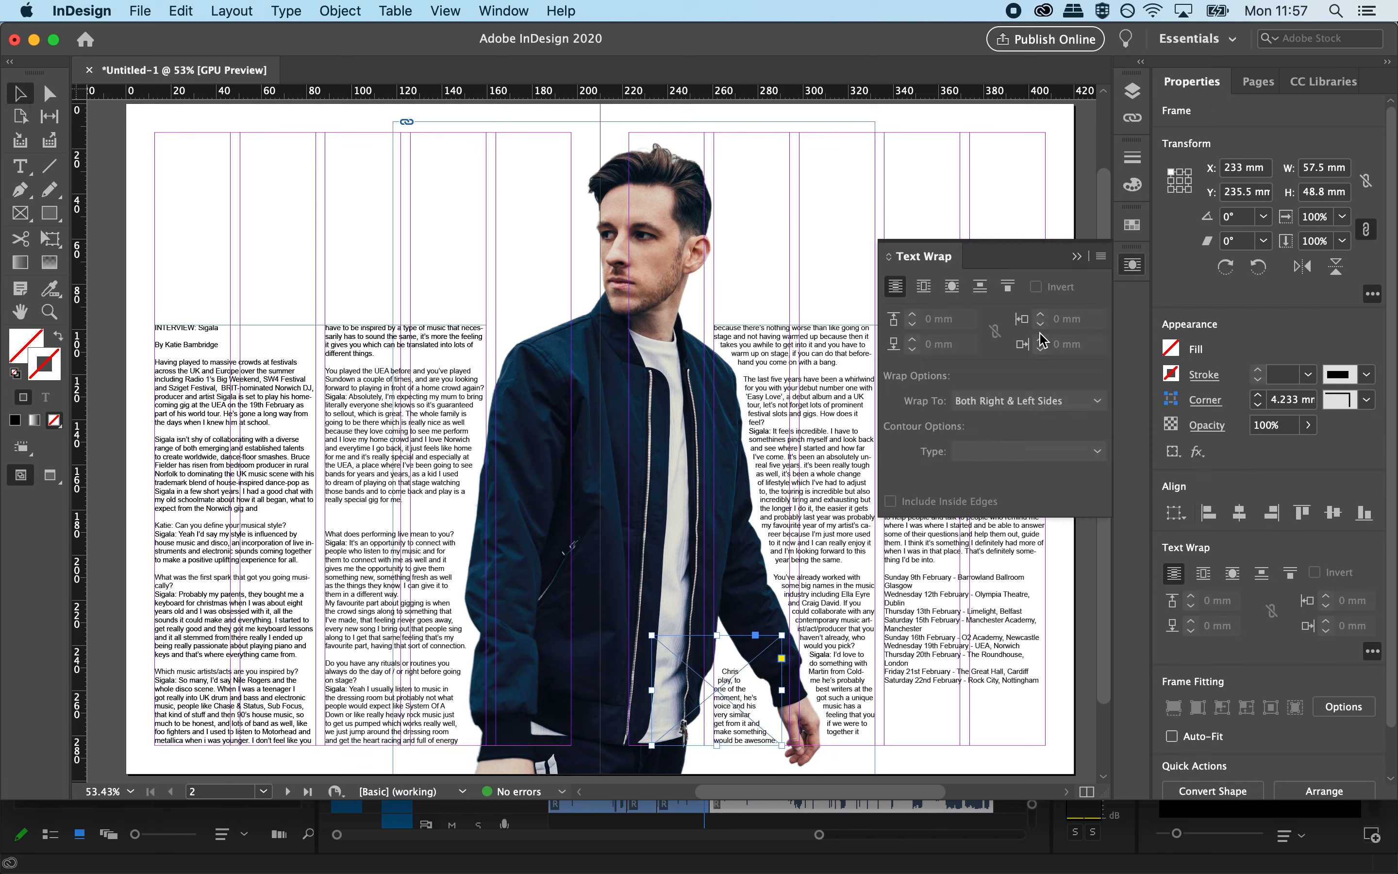
left_click(924, 286)
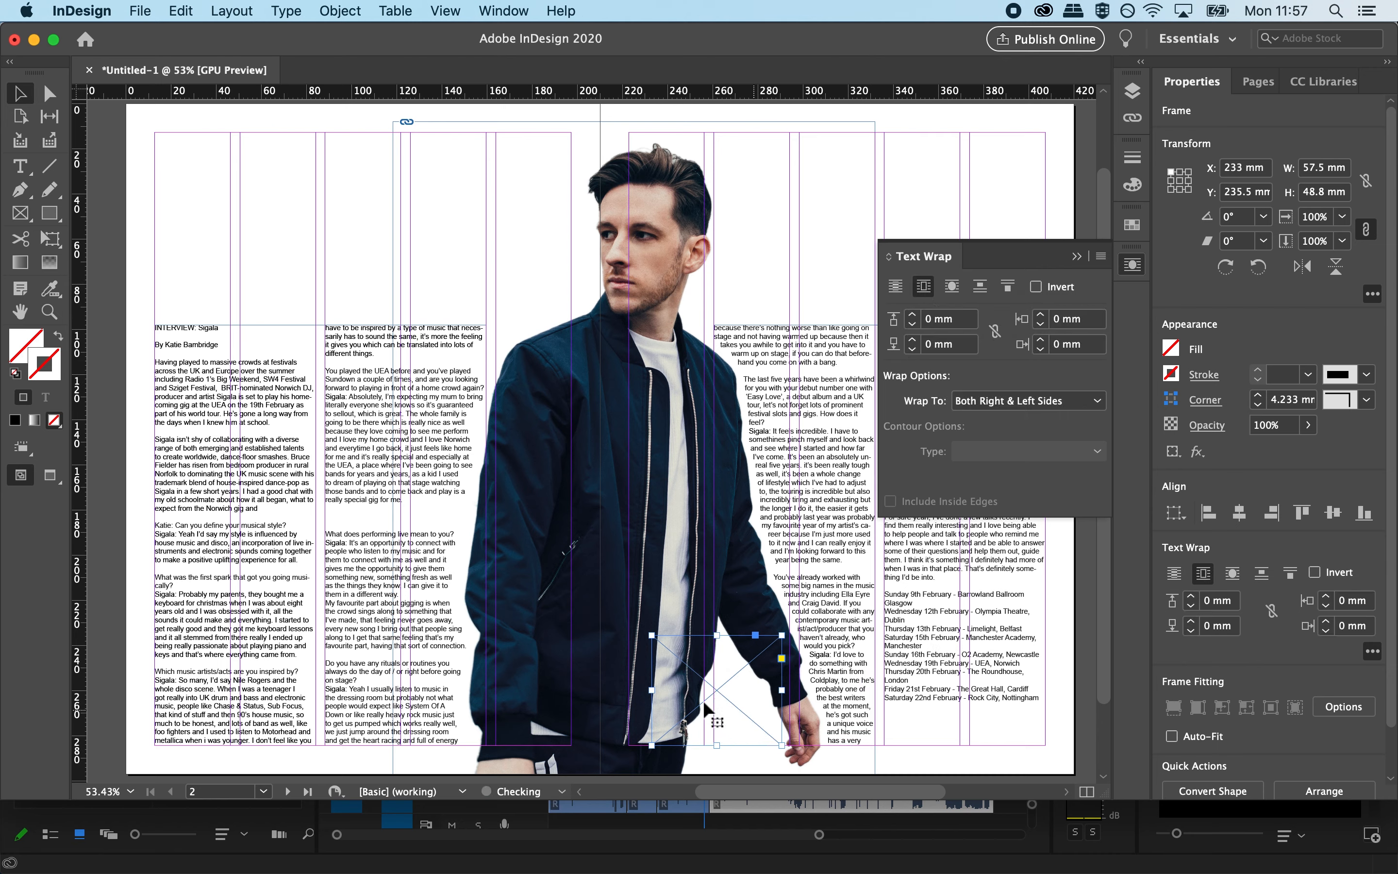
left_click(1017, 215)
left_click(1076, 256)
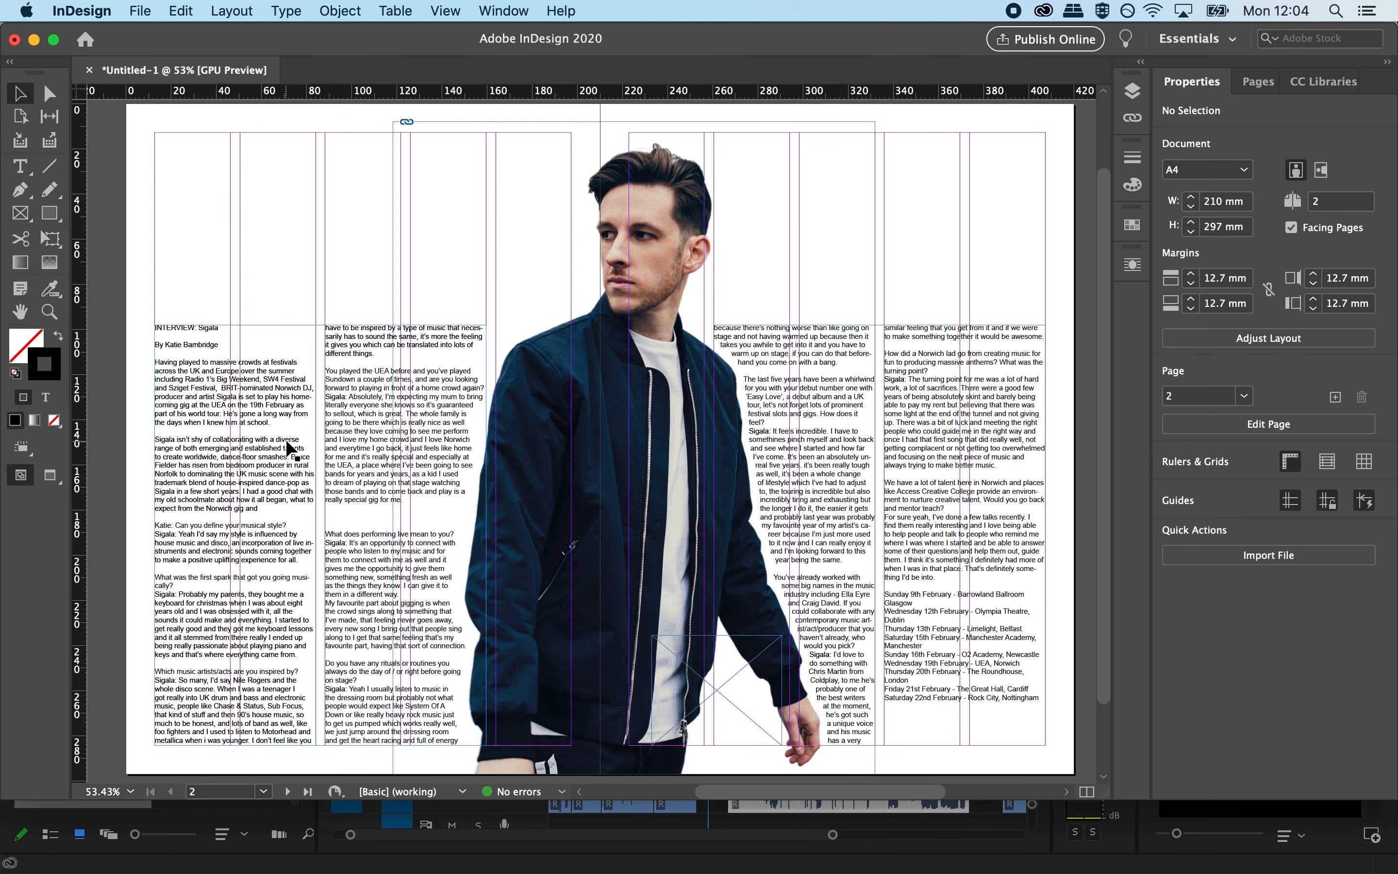
Select the "INTERVIEW: Sigala" heading text and set its size to 59 pt.
left_click(22, 166)
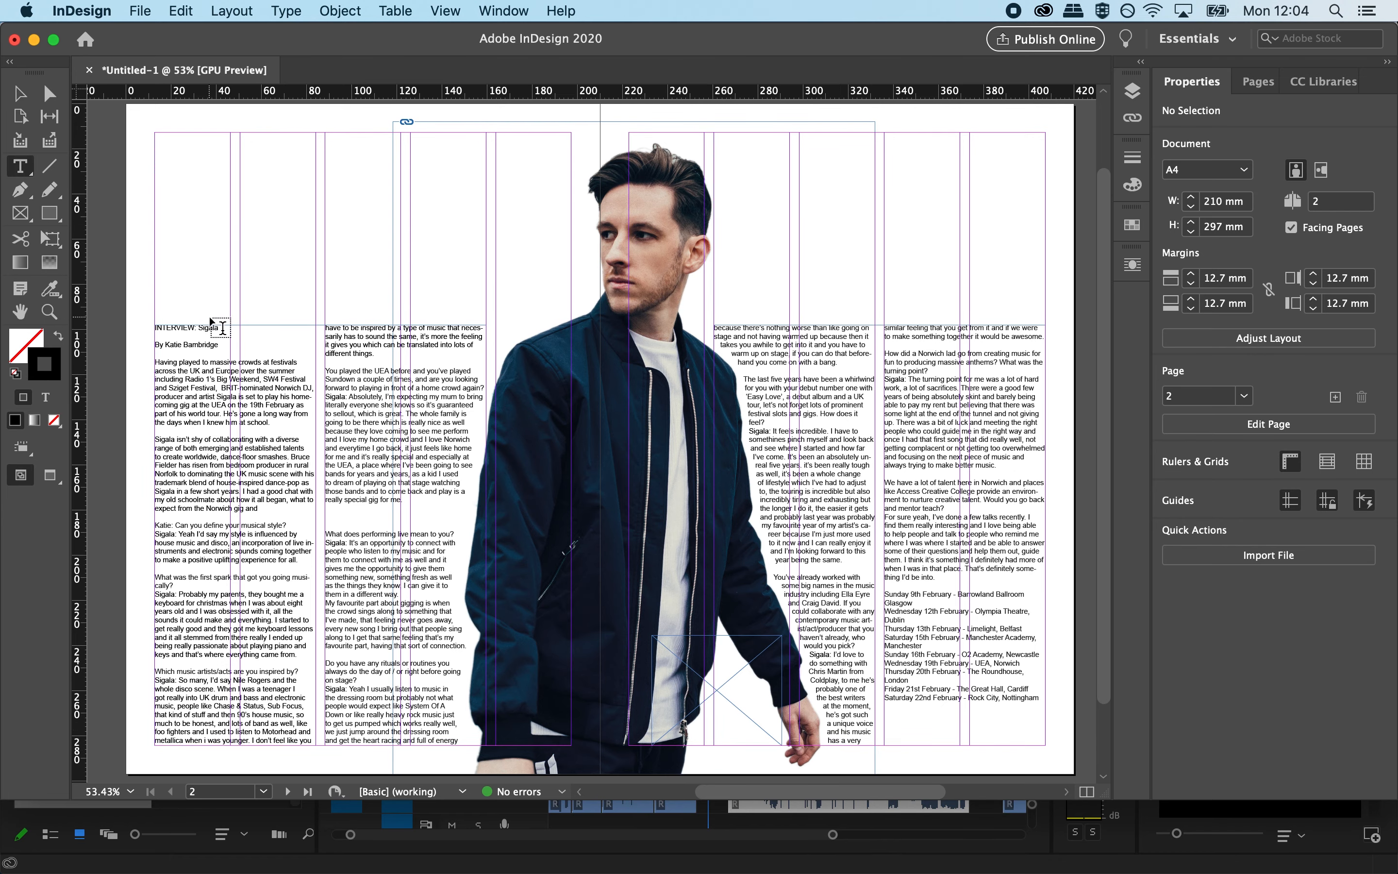
left_click_drag(220, 327, 147, 327)
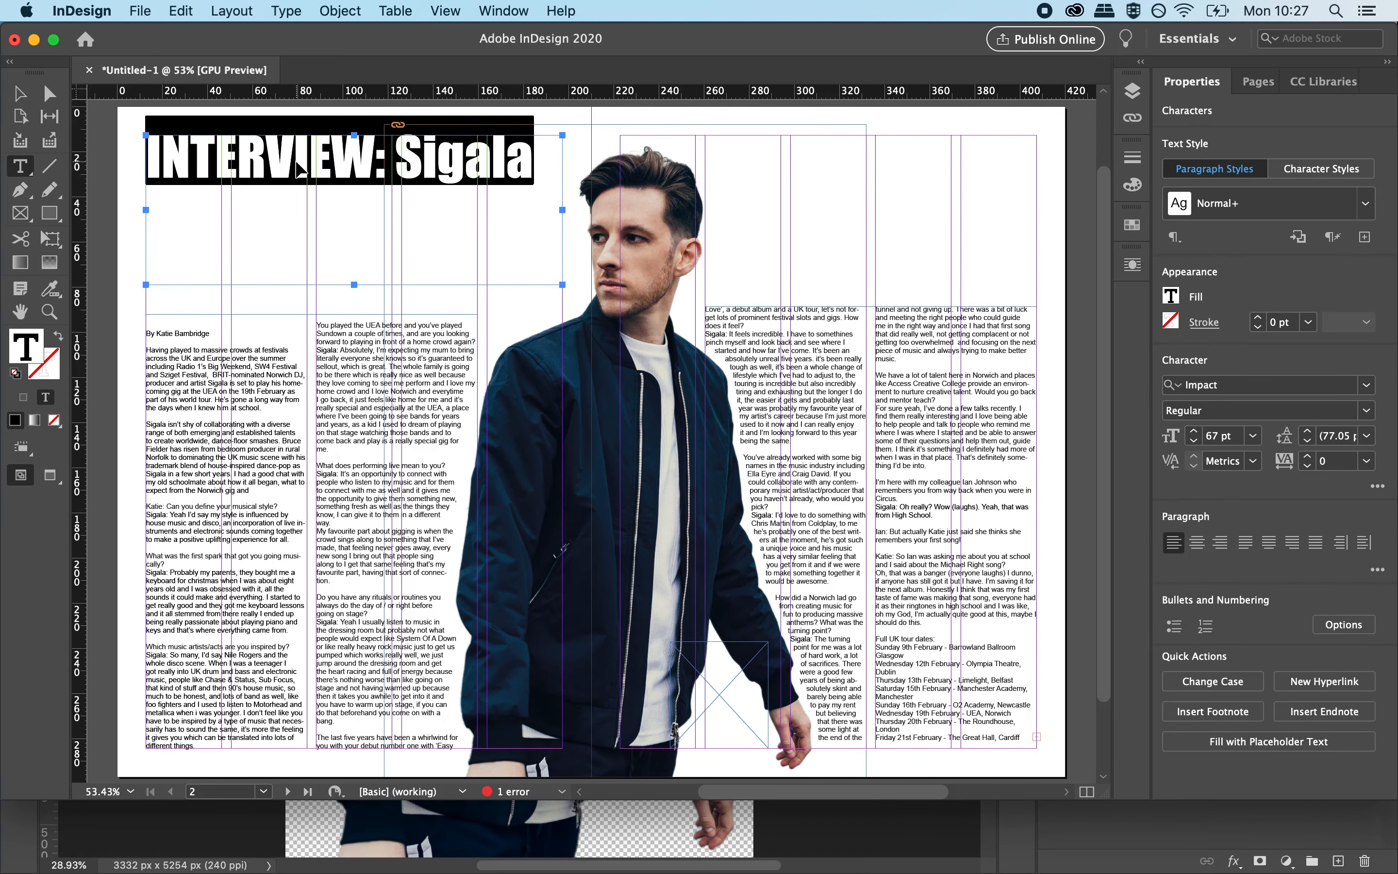
key("super+shift+period")
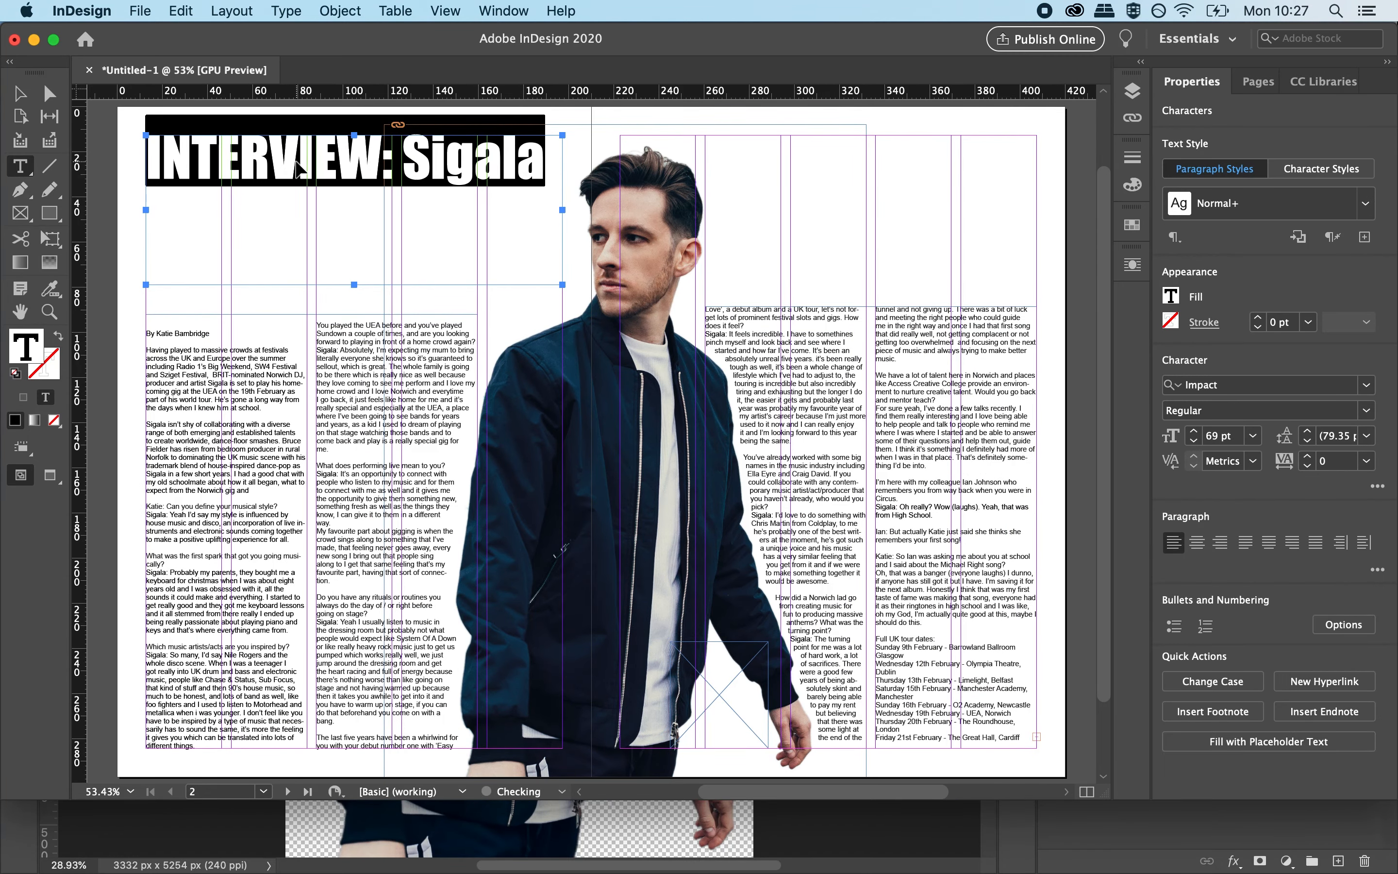
key("super+shift+comma")
key("super+shift+comma")
key("super+shift+comma")
key("super+shift+comma")
key("super+shift+comma")
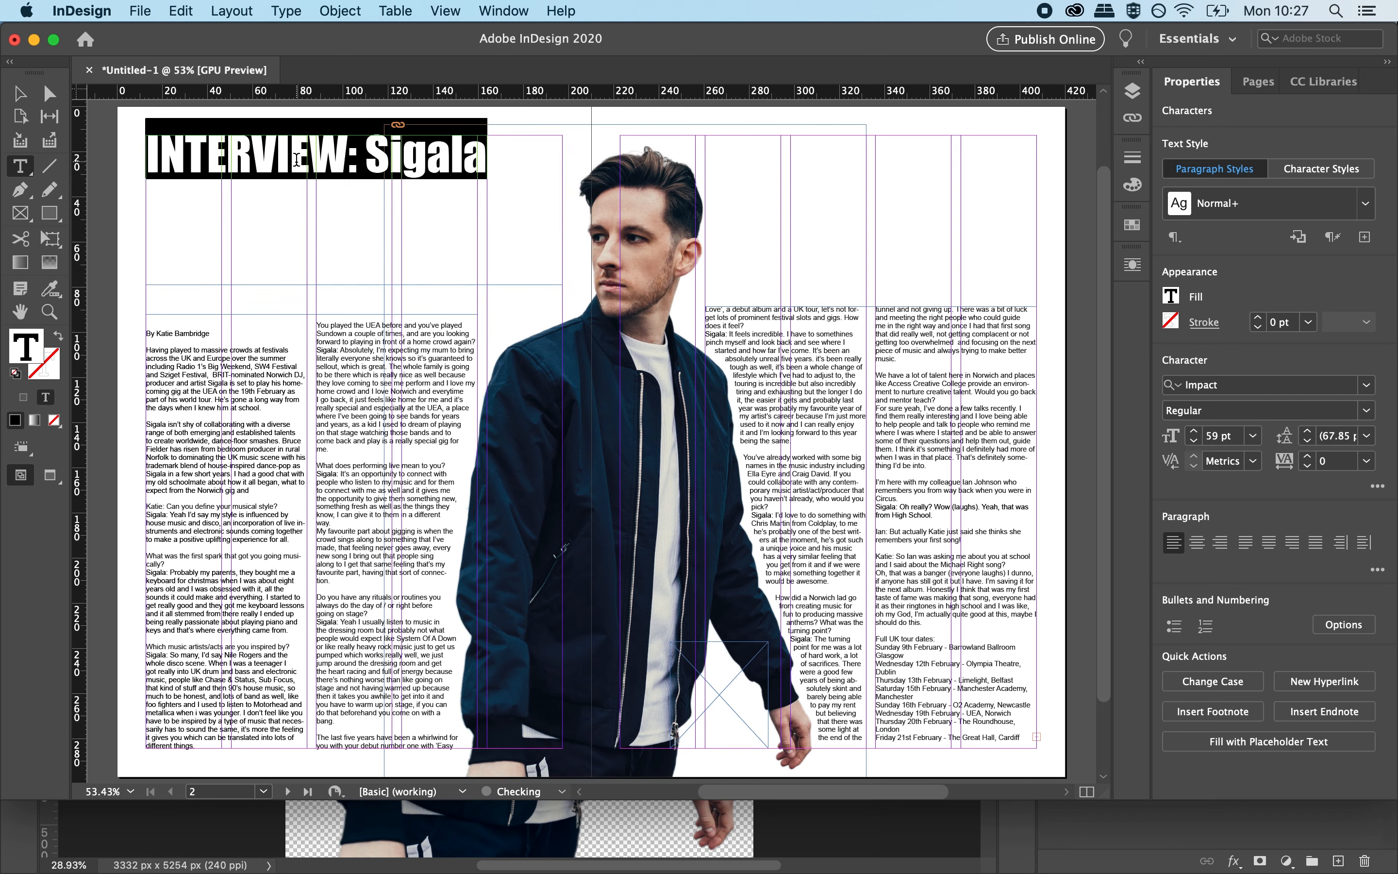
Reword the headline to read "INTERVIEW: DJ and producer Sigala".
left_click_drag(366, 156, 501, 159)
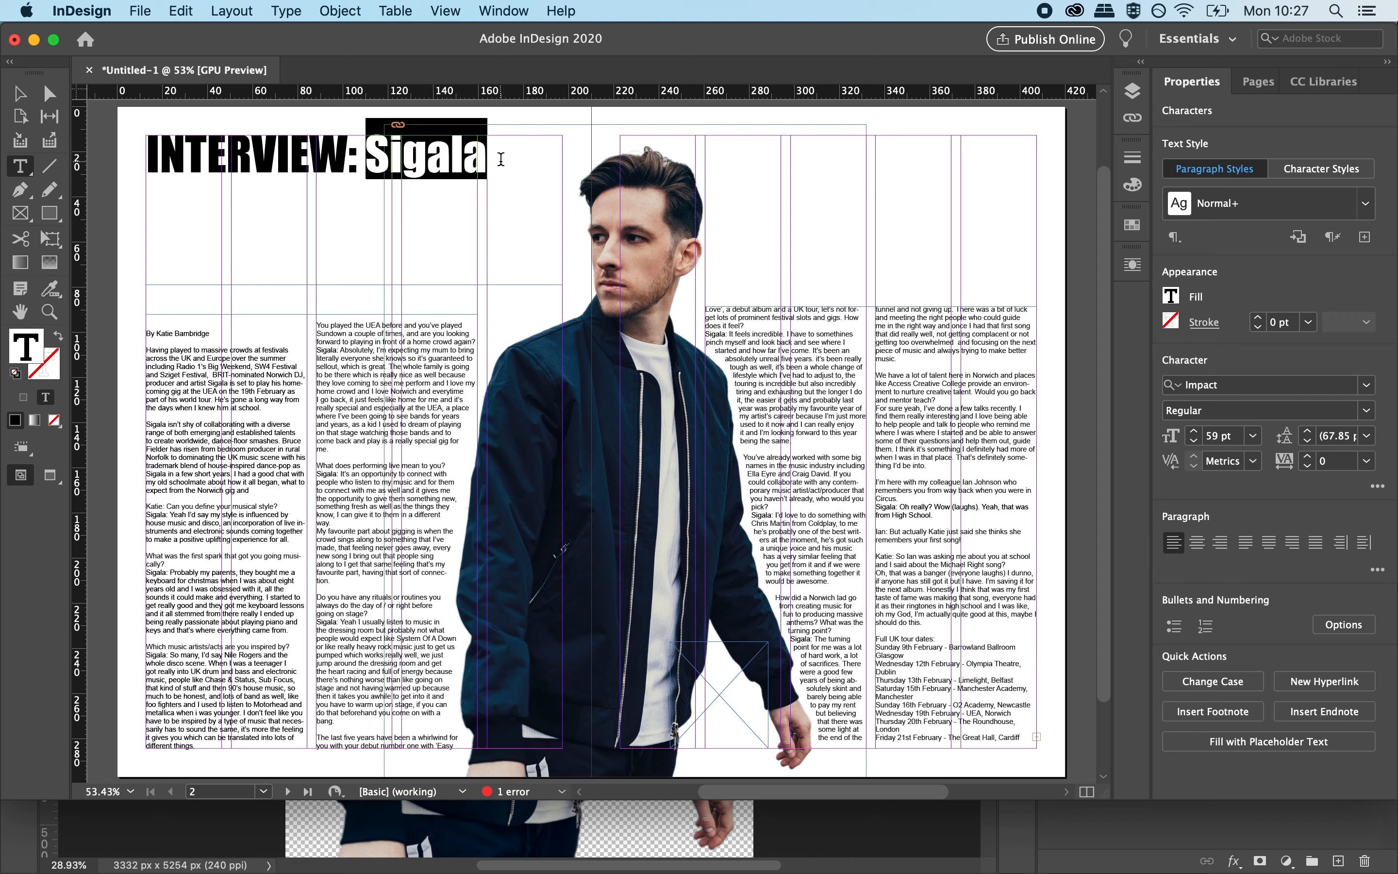
type("DJ")
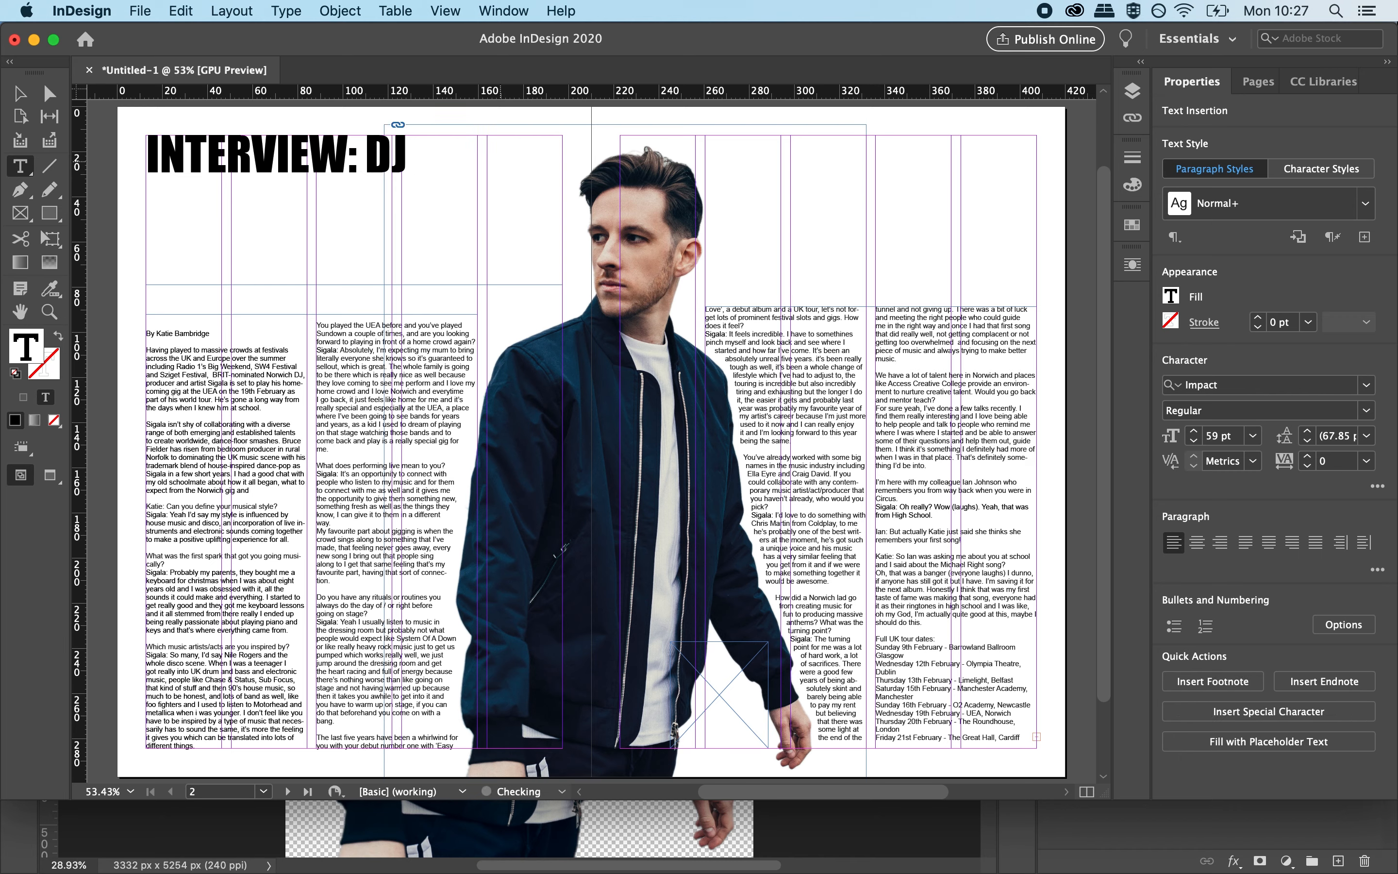
type(" and")
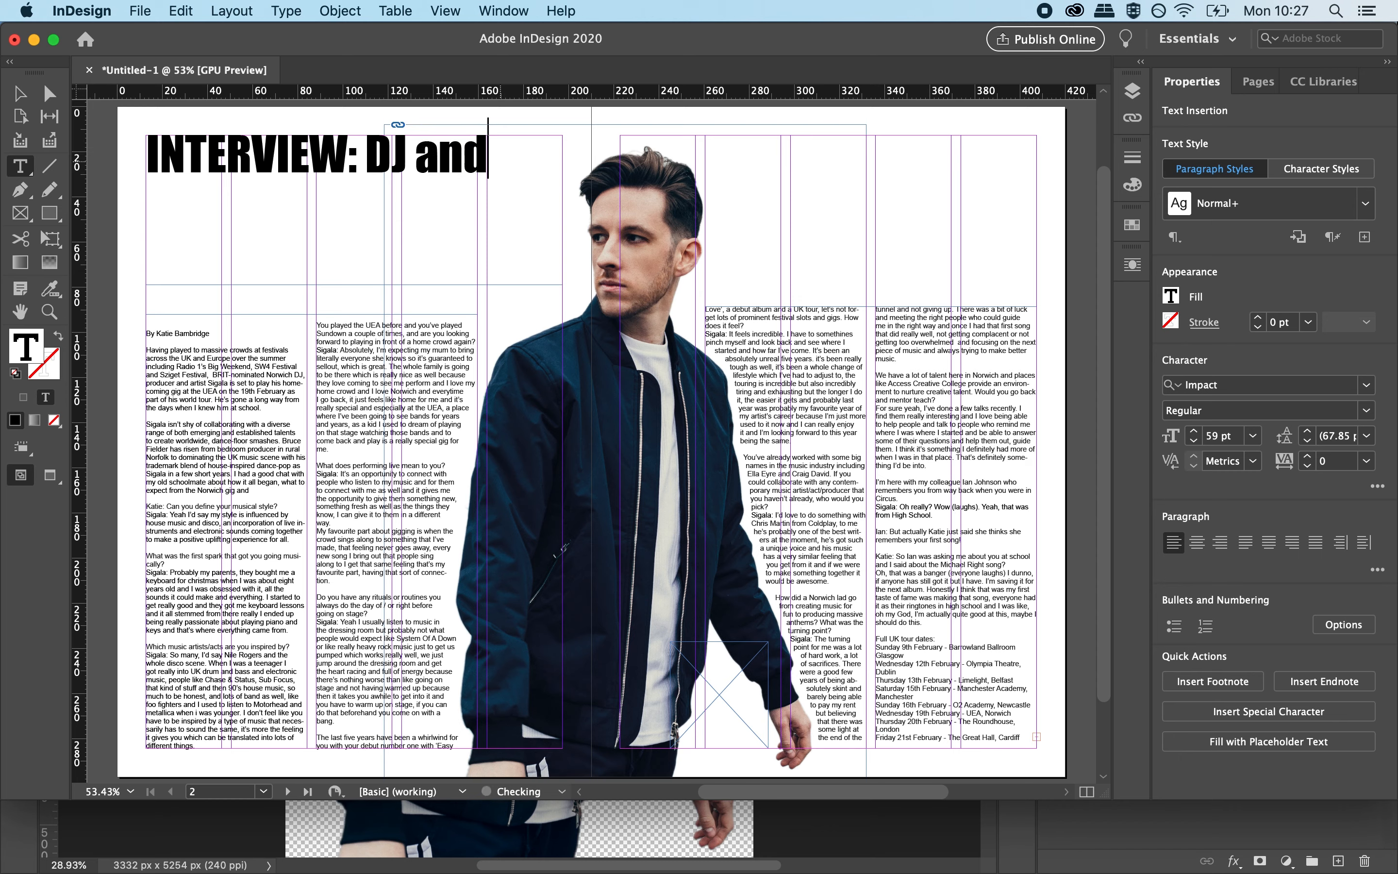
type(" pro")
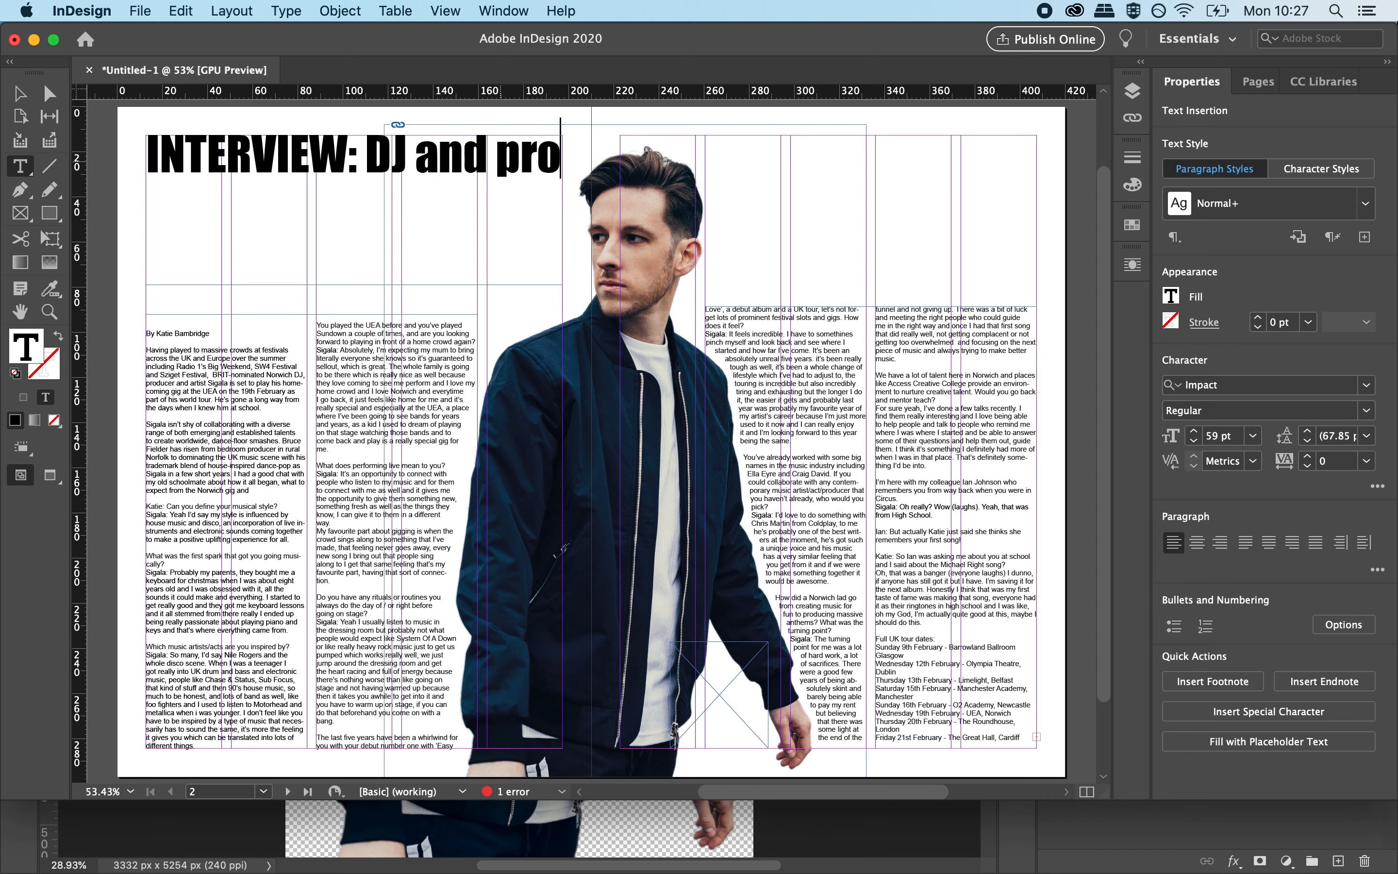
type("ducer")
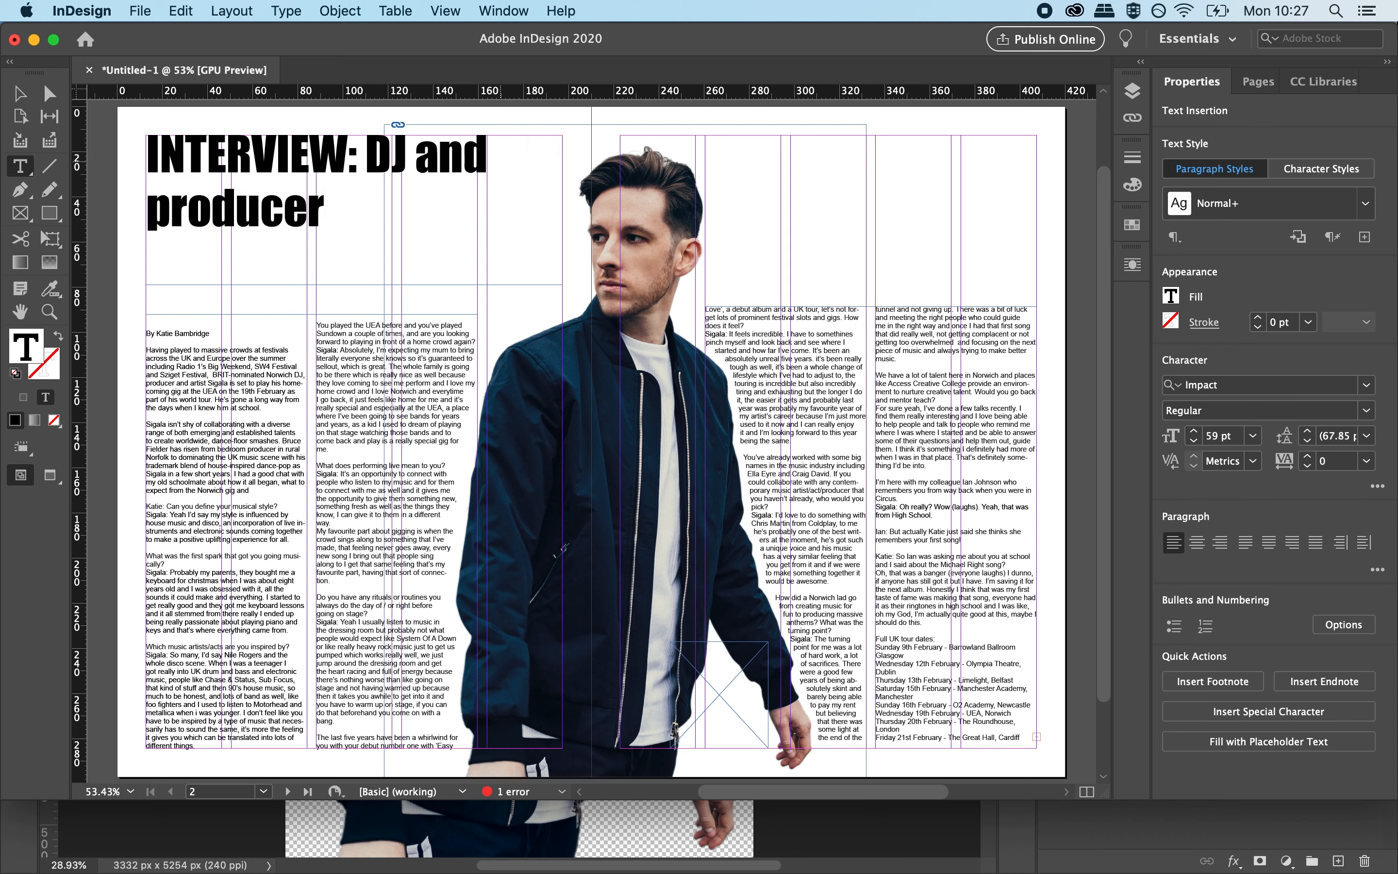
type(" Sigal")
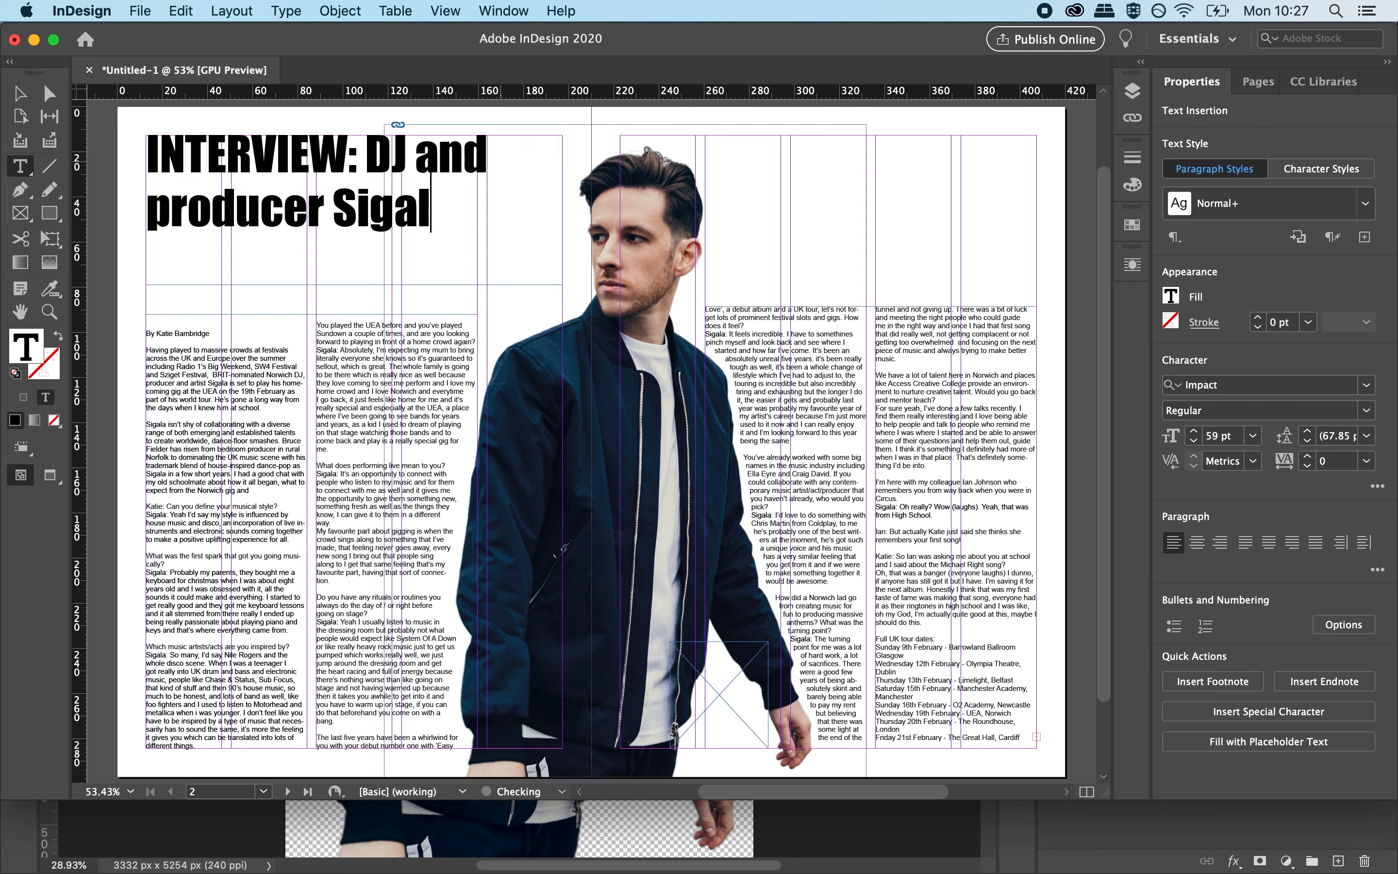
type("a")
Enlarge the whole two-line headline to 71 pt.
left_click_drag(449, 213, 81, 162)
key("super+shift+period")
key("super+shift+period")
key("super+shift+period")
key("super+shift+period")
key("super+shift+period")
key("super+shift+period")
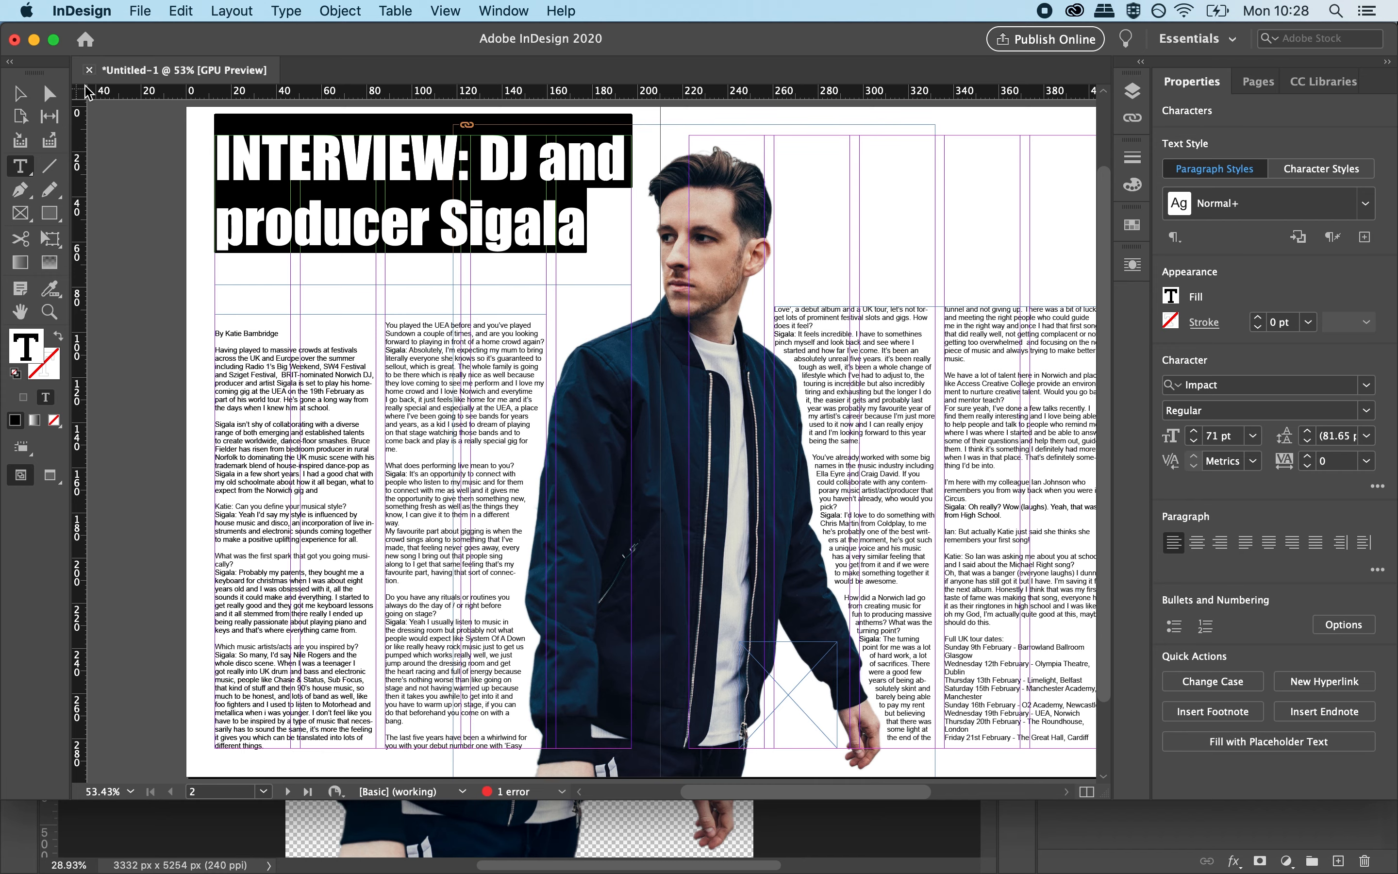
Lower the top edge of the left interview text frame and shorten the headline frame to about 52.3 mm high.
left_click(19, 92)
left_click(131, 333)
left_click(417, 365)
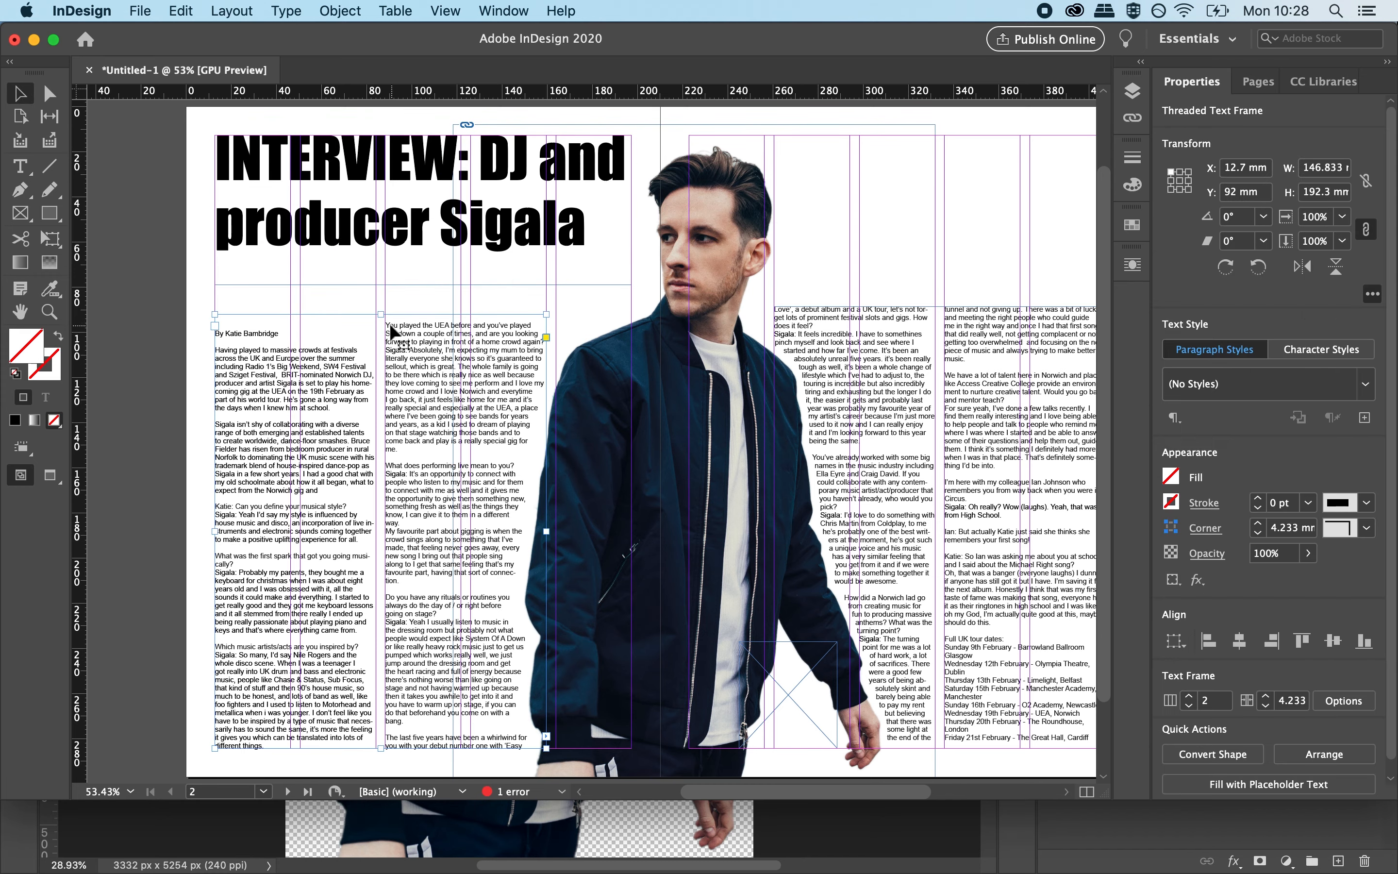
left_click_drag(381, 315, 385, 365)
left_click(410, 271)
left_click_drag(422, 285, 420, 253)
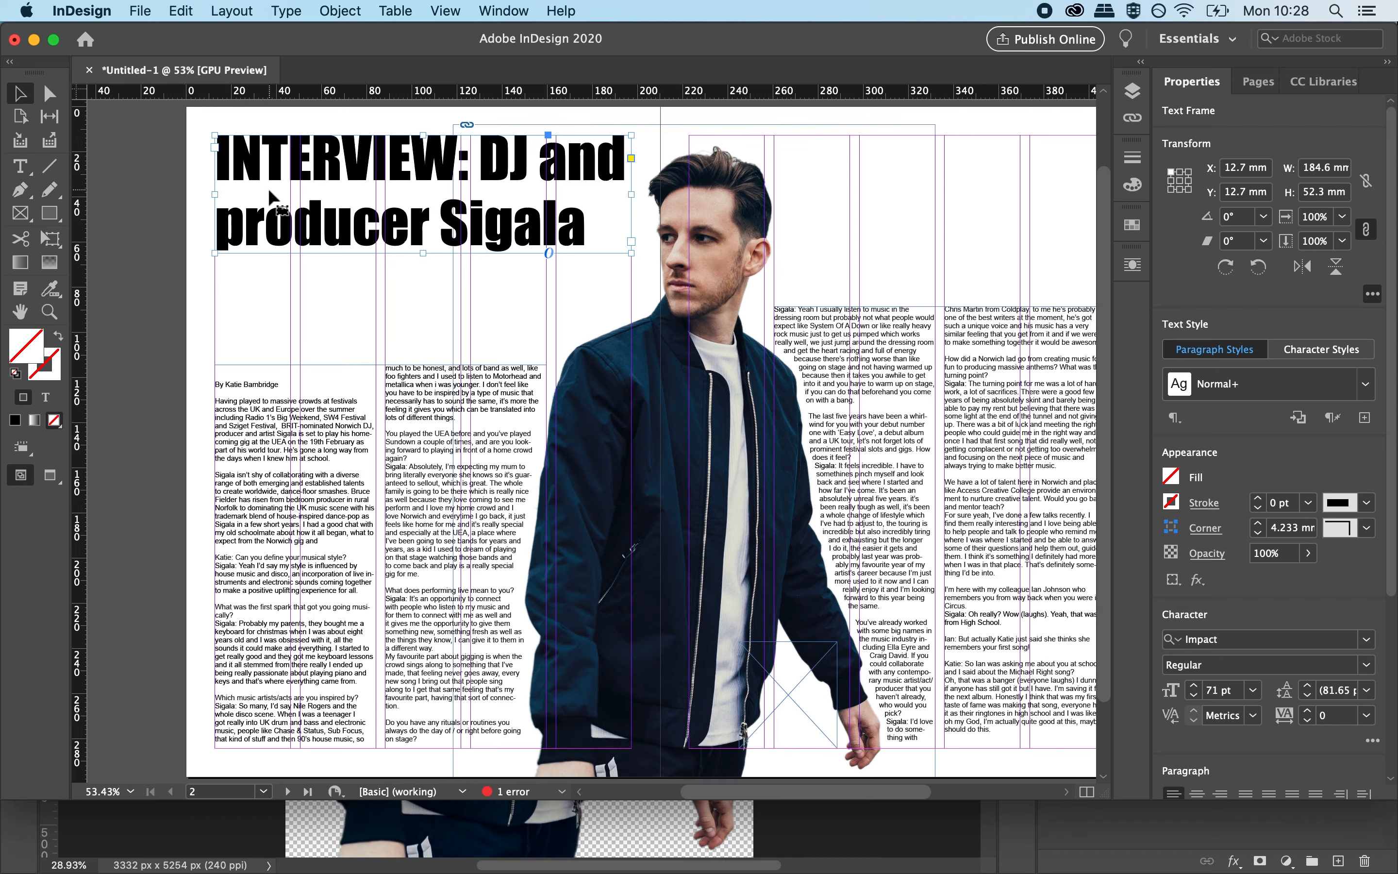
Add a text frame below the headline at its full width reading "On the early years, influences and the upcoming tour & homecoming gig".
key("h")
left_click_drag(438, 415, 356, 412)
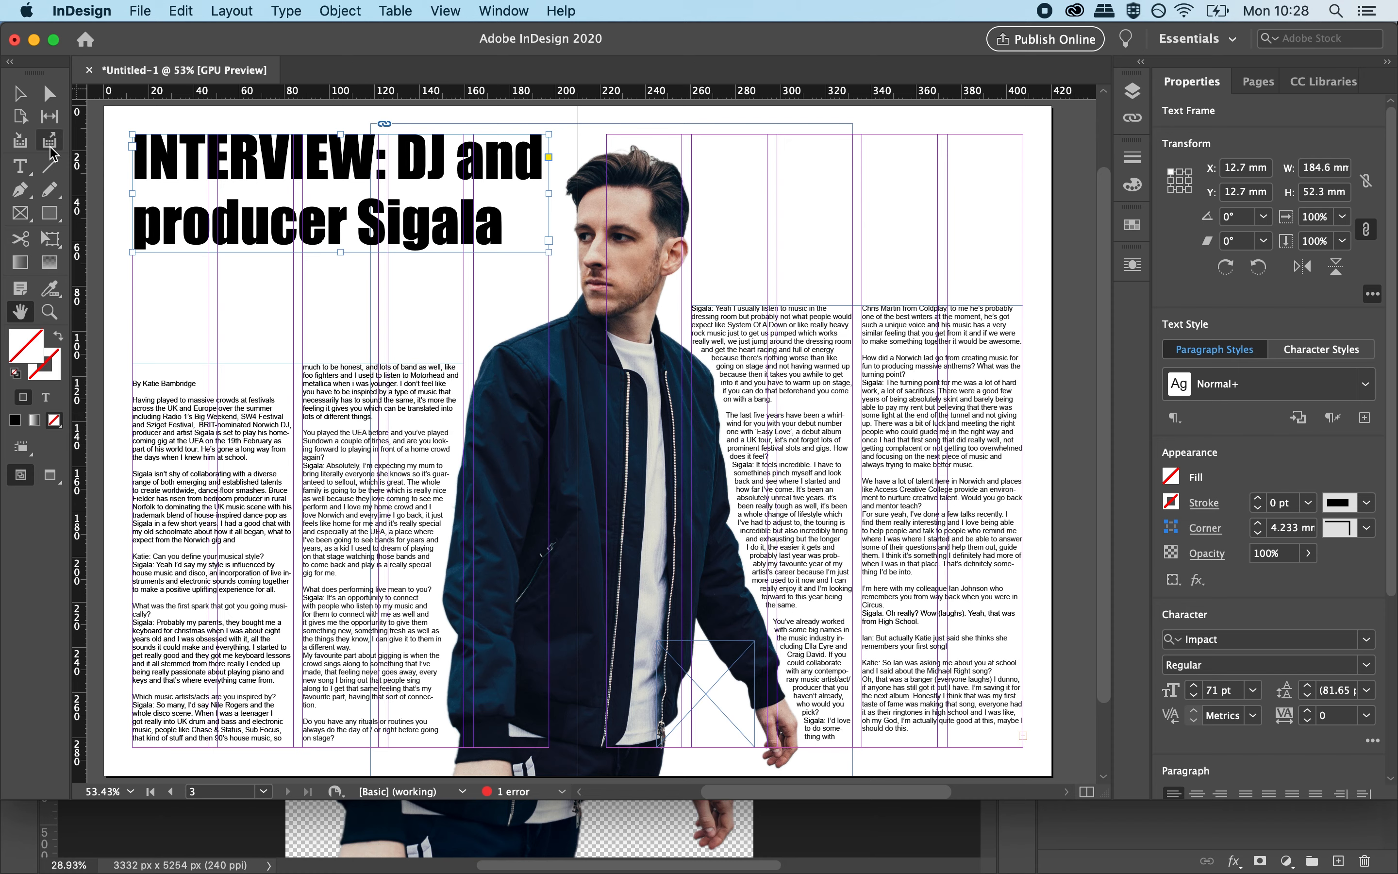
left_click(21, 166)
left_click_drag(132, 264, 549, 354)
type("On")
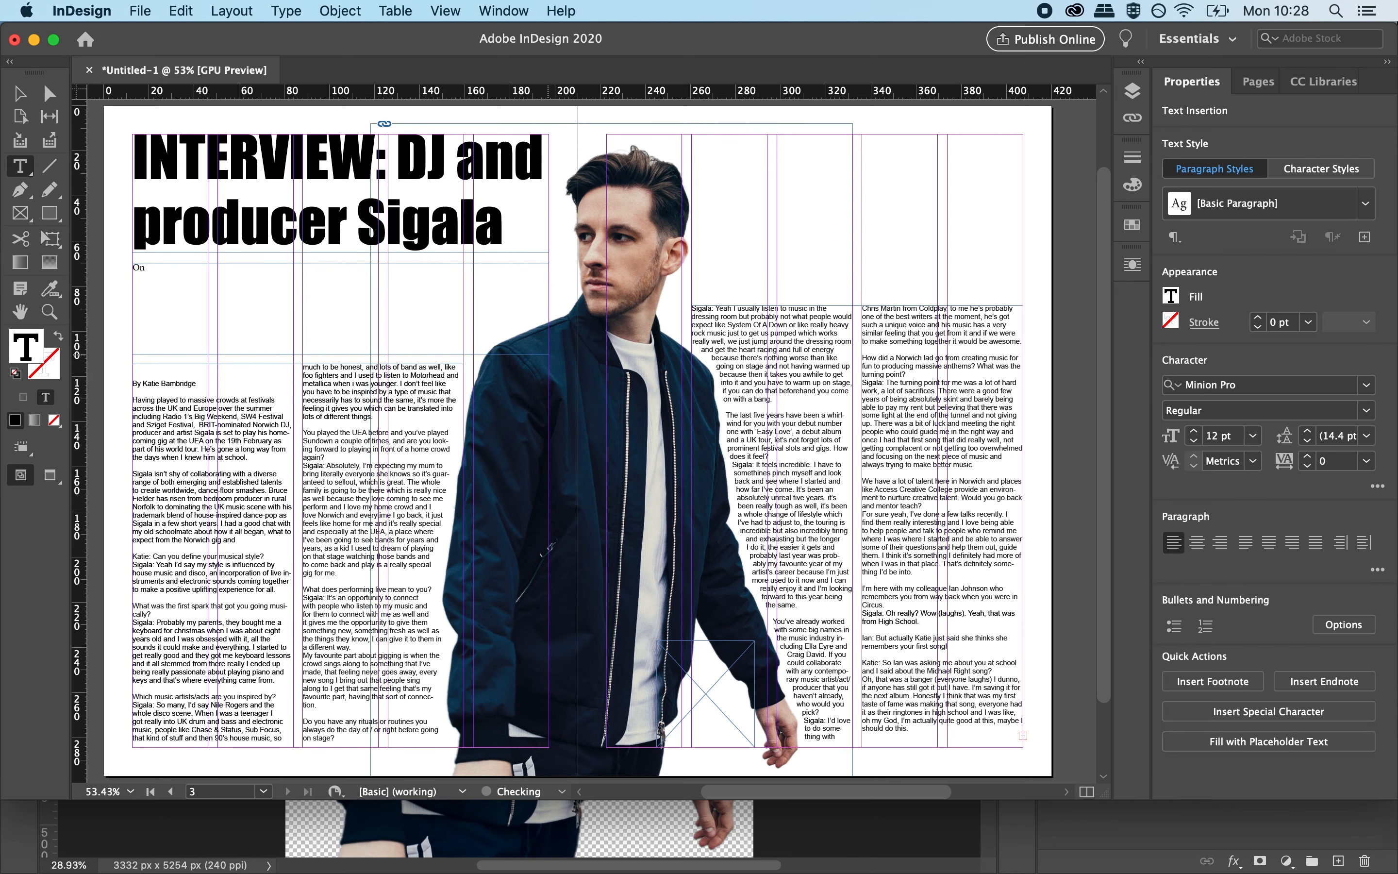
type(" the early years, influences and the upcoming tour & homeco")
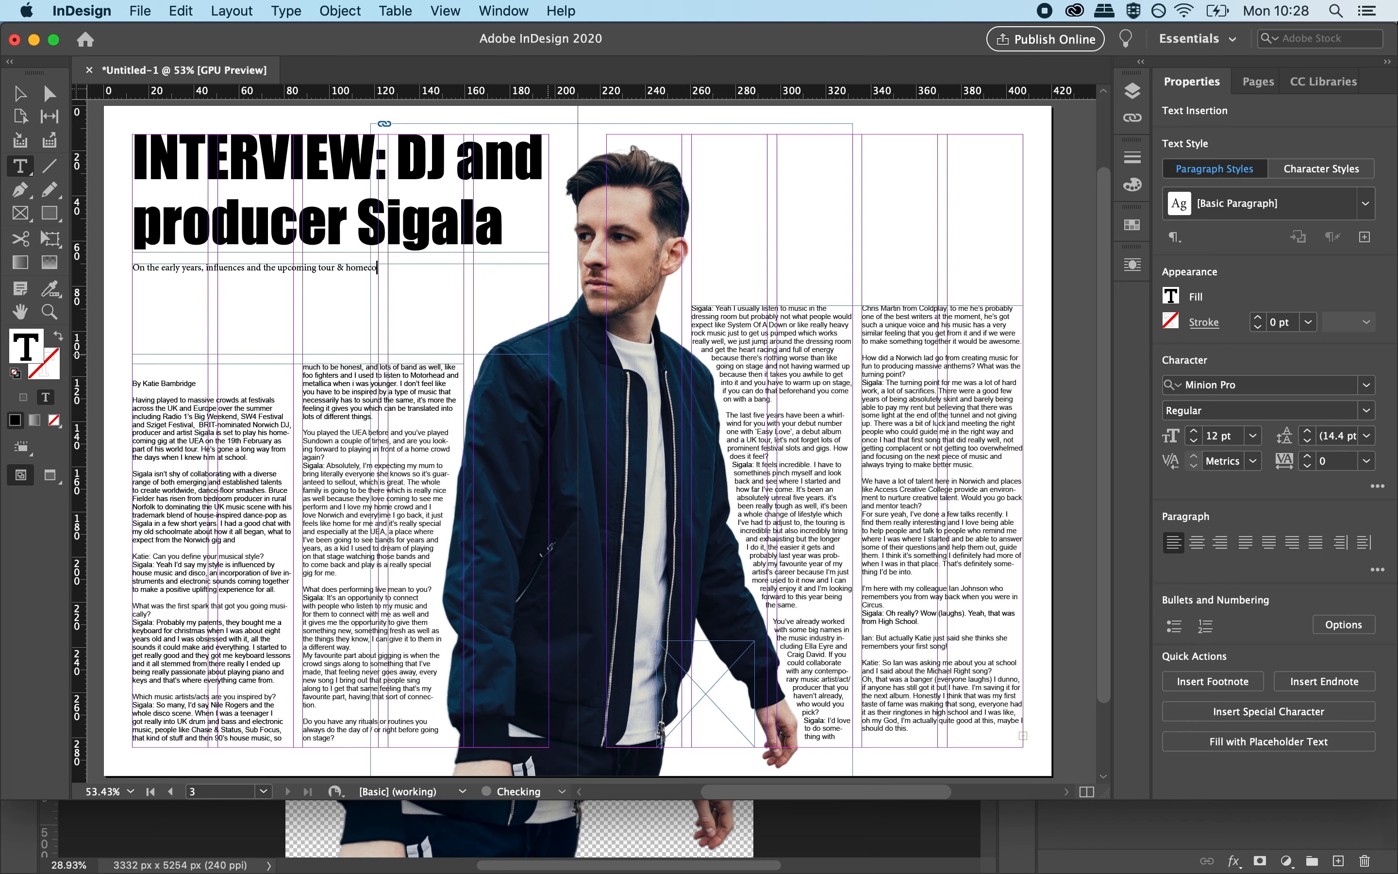
type("gi")
Change the font of the whole subheading line to Impact.
triple_click(321, 261)
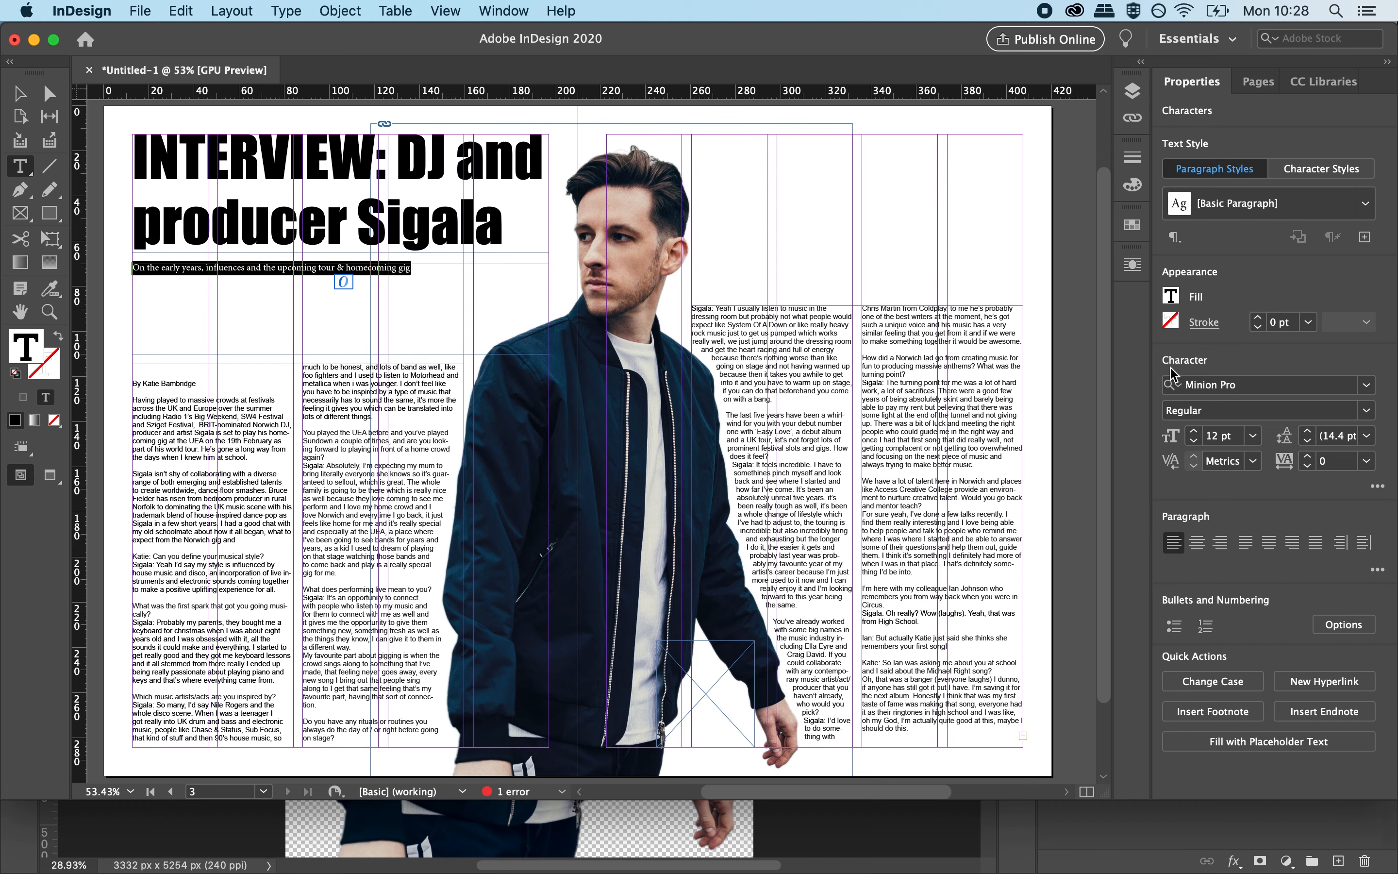
left_click(1367, 384)
scroll(1093, 555, "down", 5)
scroll(1094, 578, "up", 20)
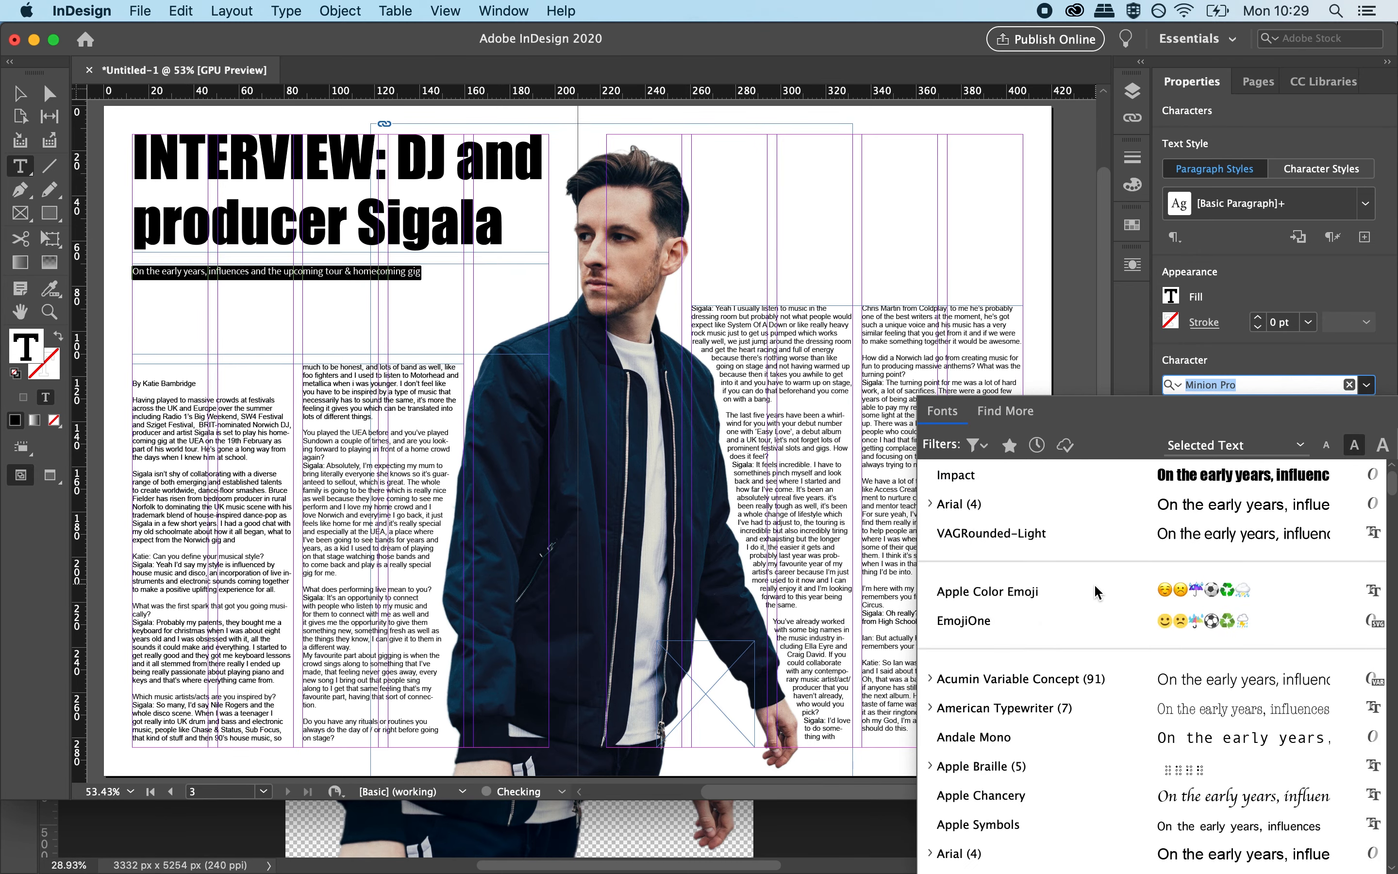
left_click(983, 478)
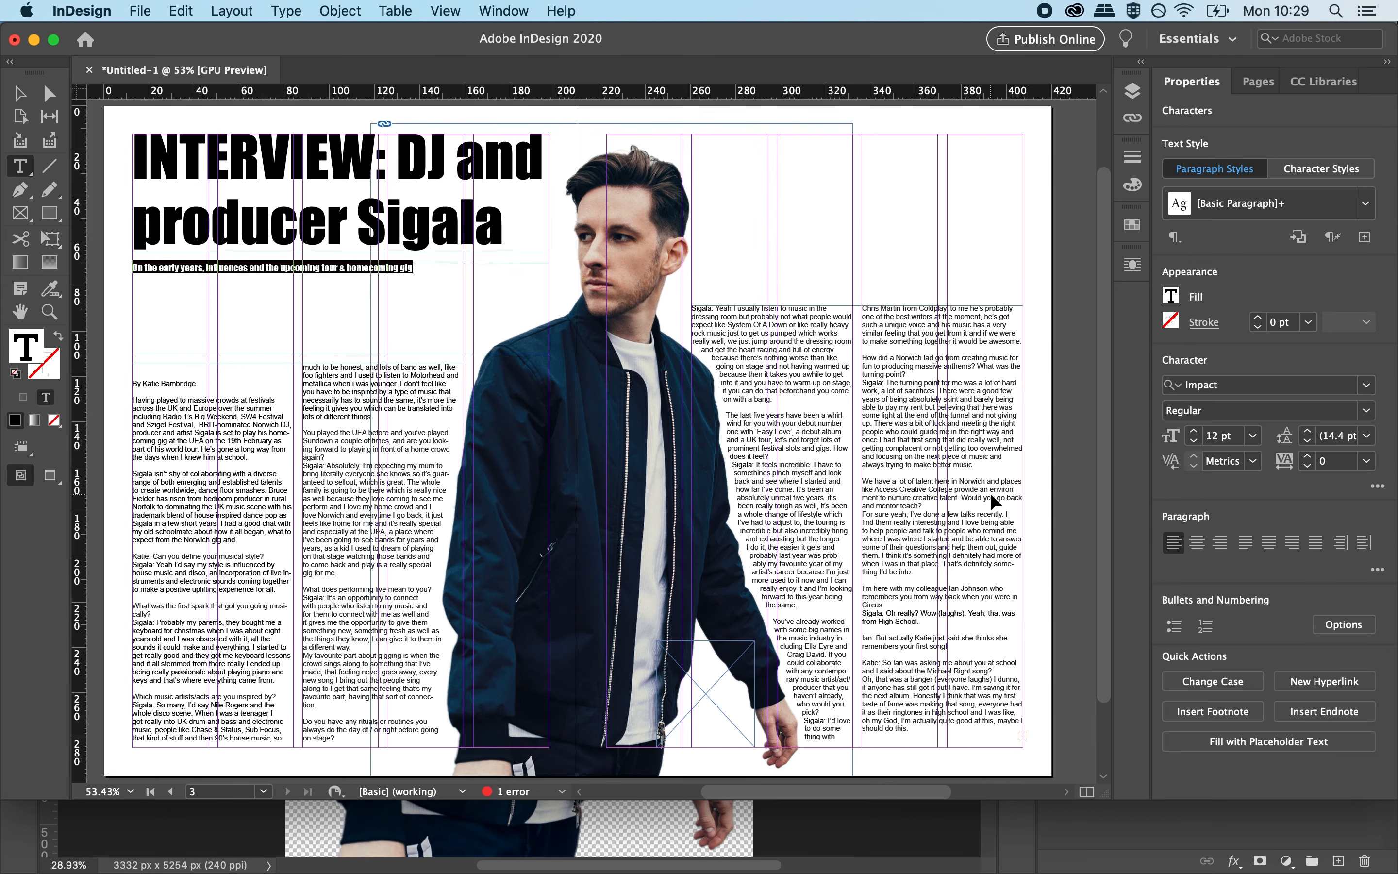
Enlarge the subheading text to 26 pt.
key("super+shift+period")
key("super+shift+period")
key("super+shift+period")
key("super+shift+period")
key("super+shift+period")
key("super+shift+period")
key("super+shift+period")
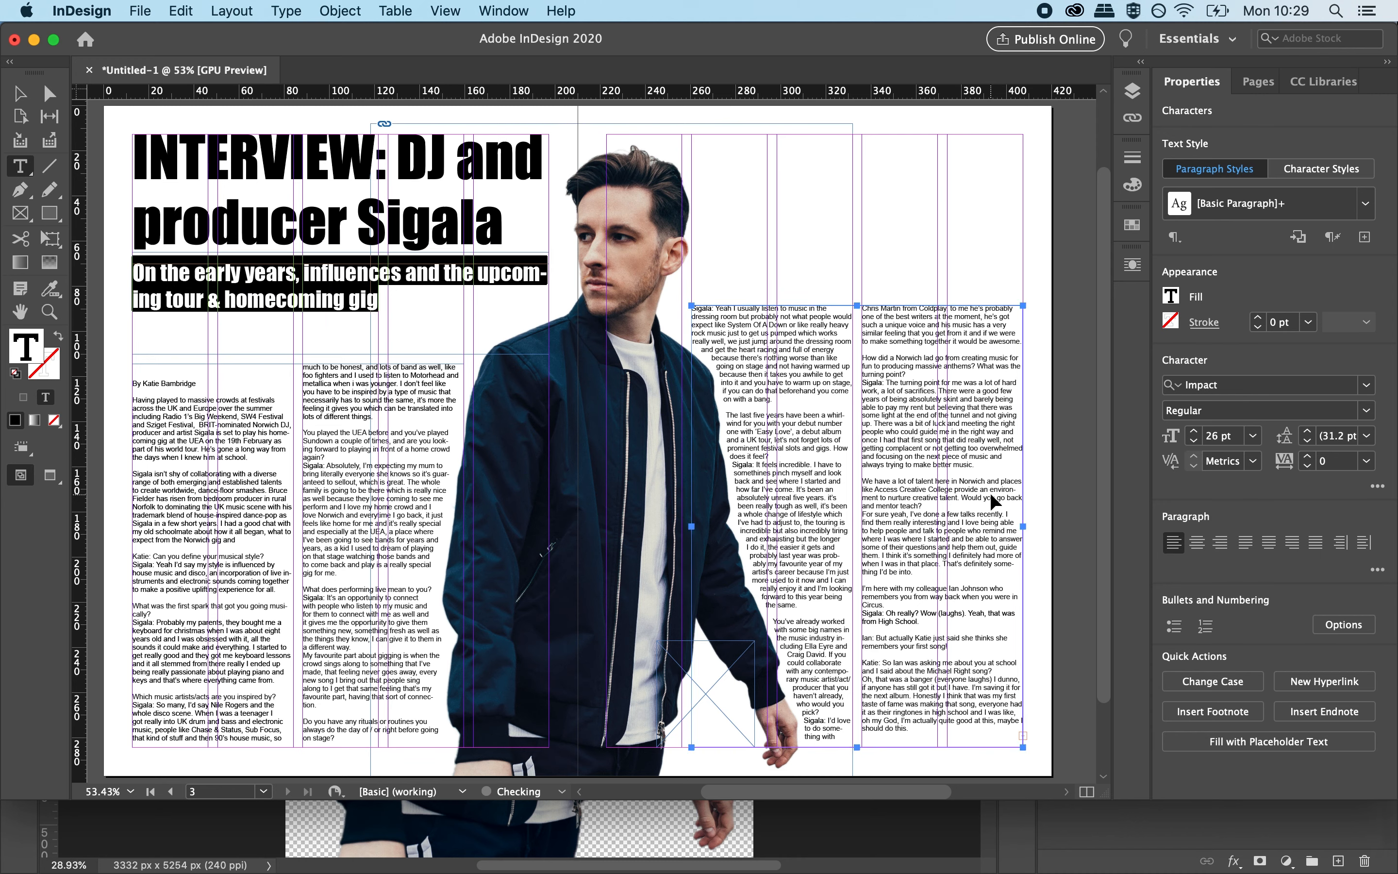
Enlarge the subheading text to 34 pt.
key("super+shift+period")
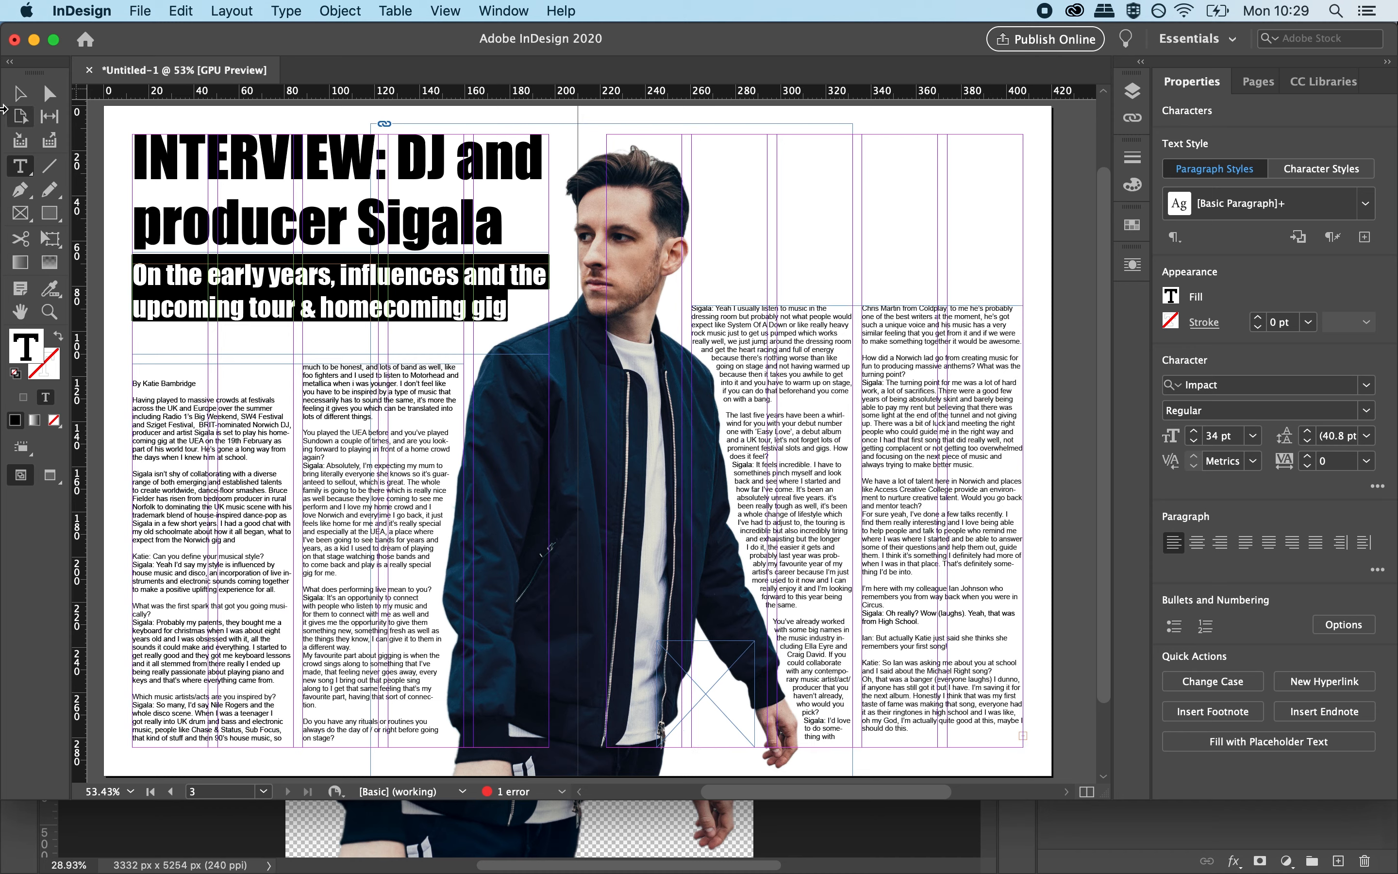
Move the subheading frame down to Y 74.5 mm and shorten it to 31 mm high.
left_click(19, 92)
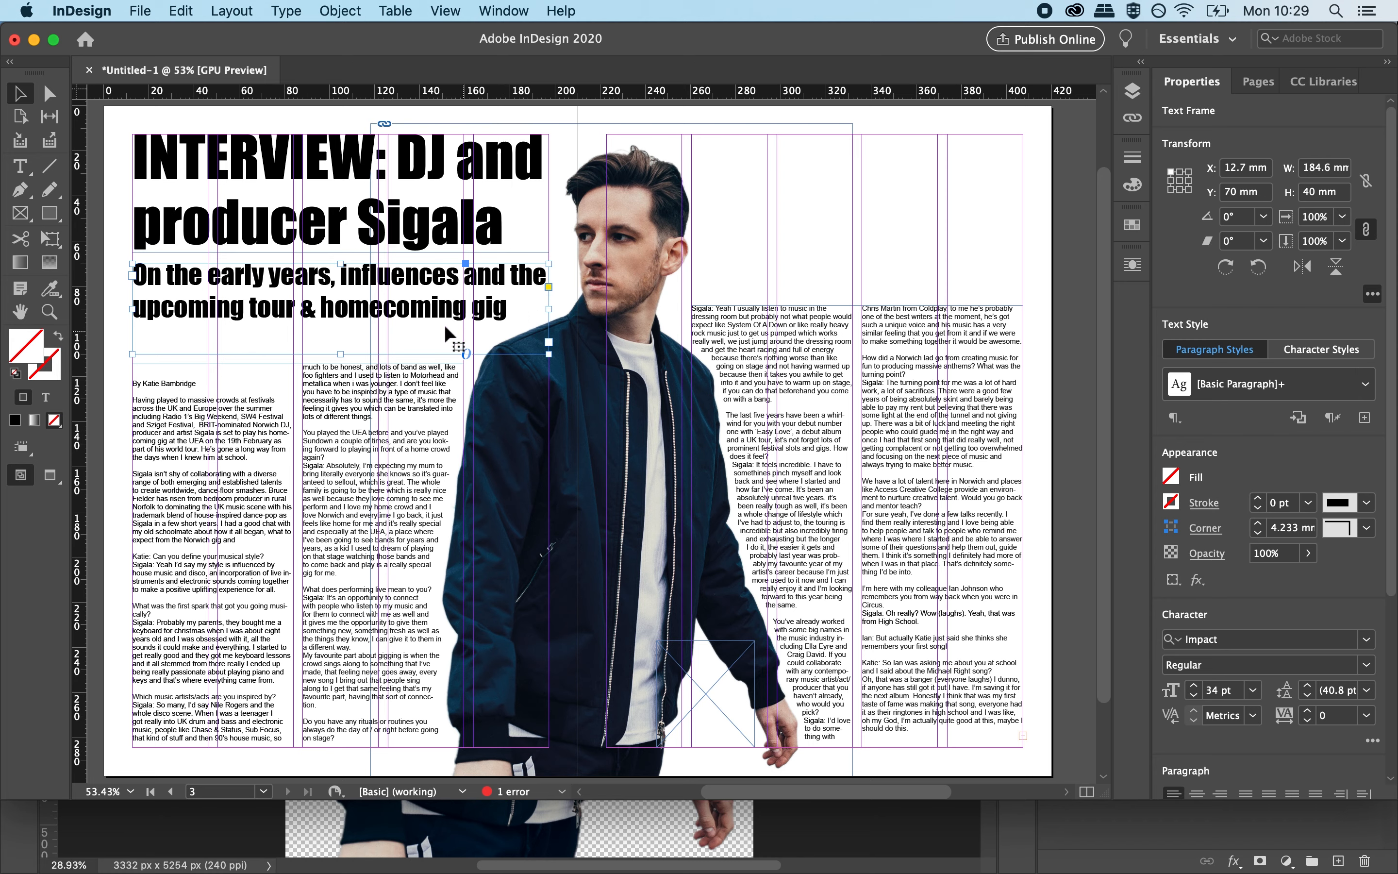
left_click_drag(361, 300, 362, 309)
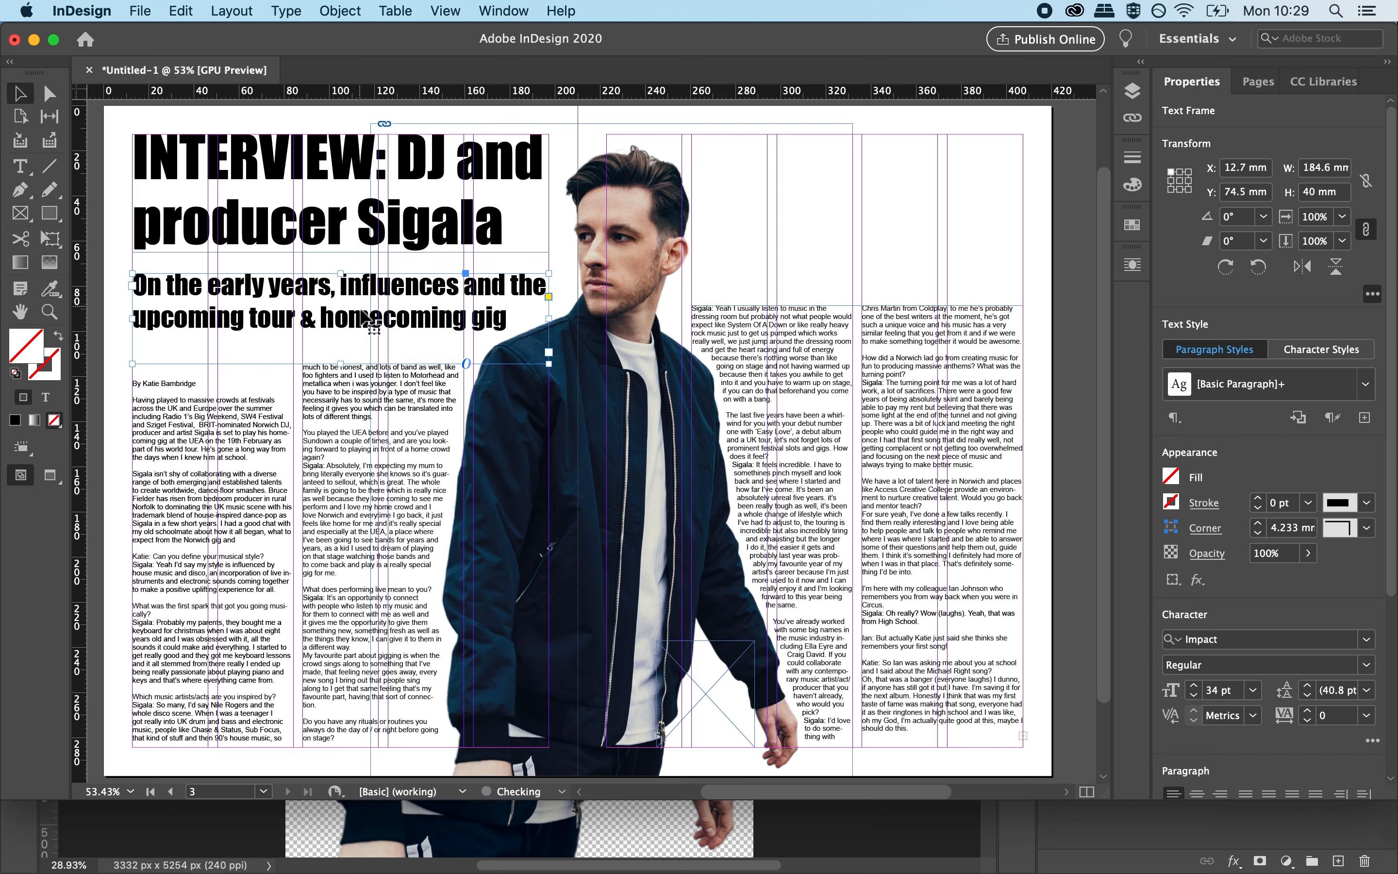
left_click_drag(340, 363, 340, 344)
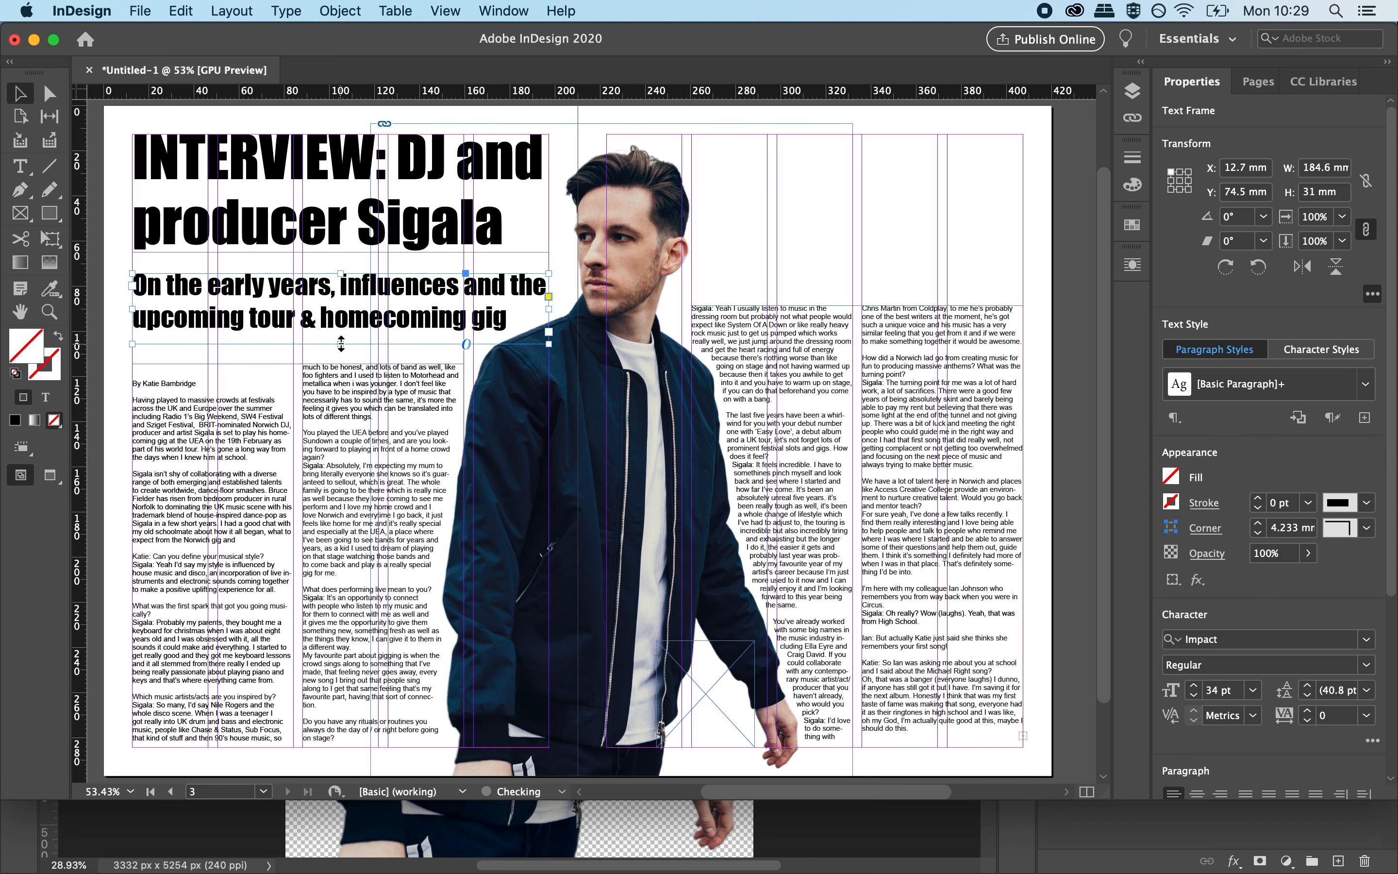
Delete the blank lines above the author byline so it starts at the top of the left interview text frame.
double_click(161, 368)
key("Delete")
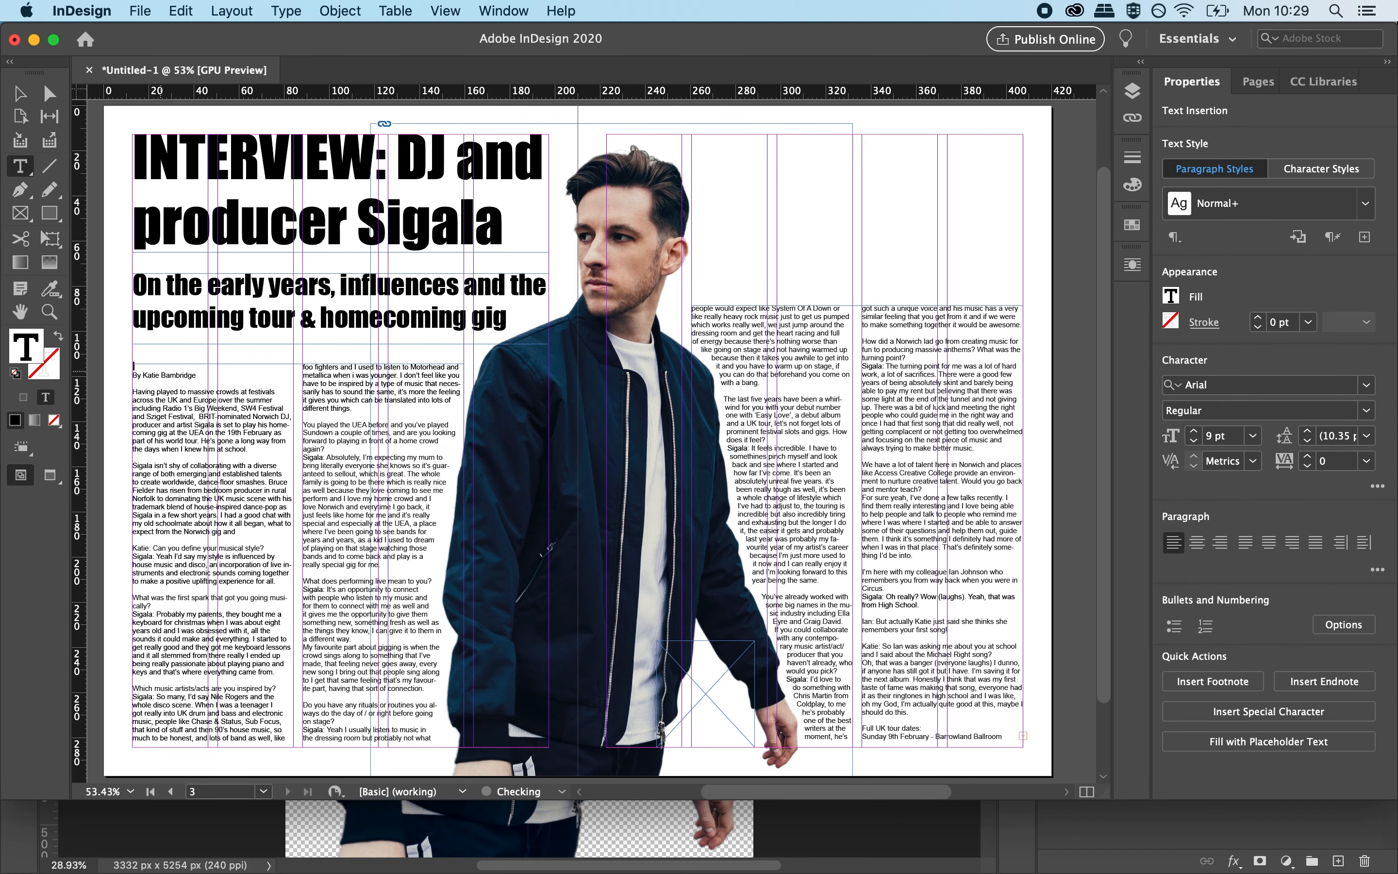
left_click(49, 312)
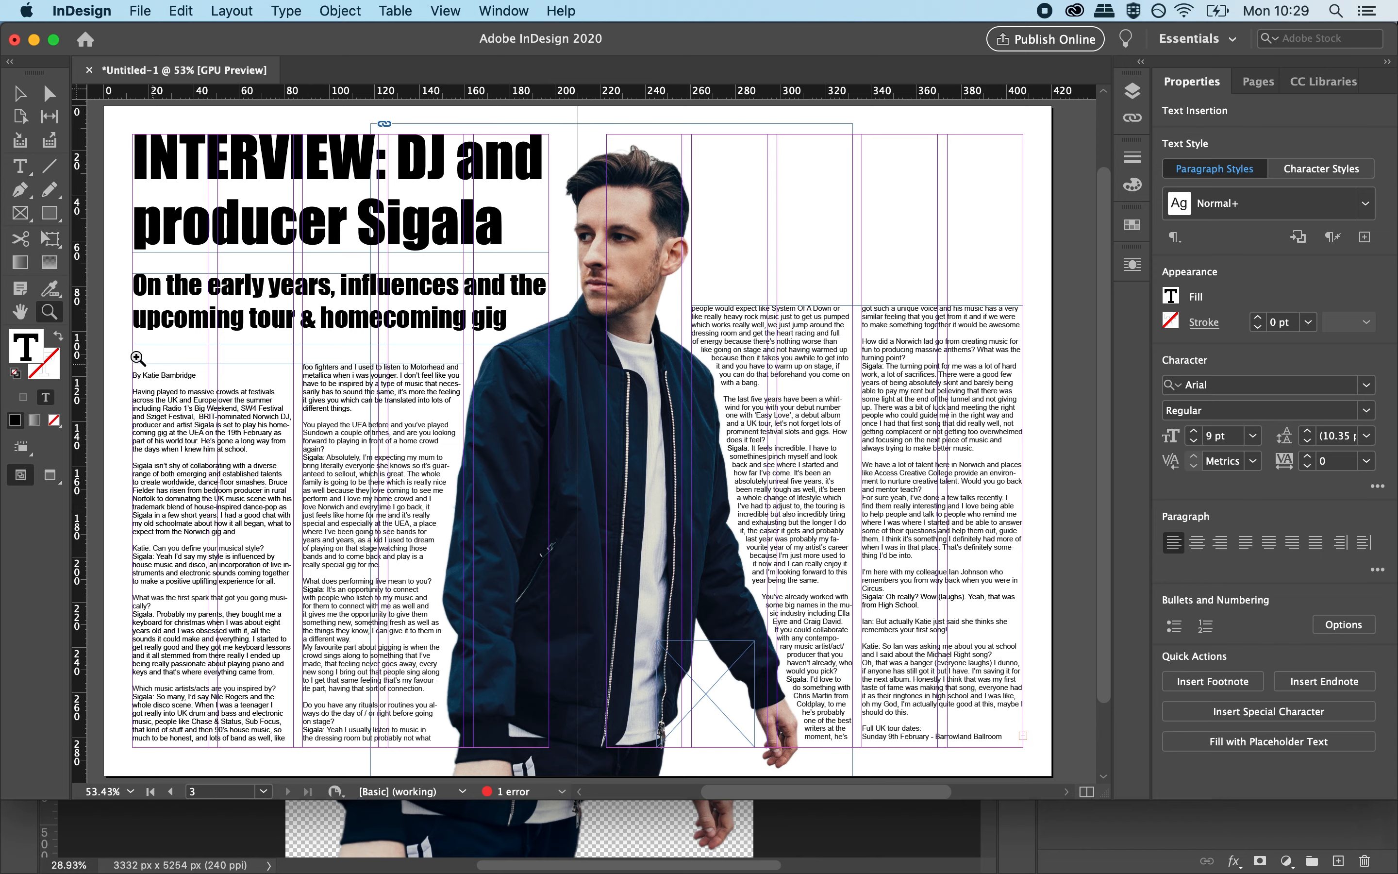
left_click(171, 400)
left_click(637, 503)
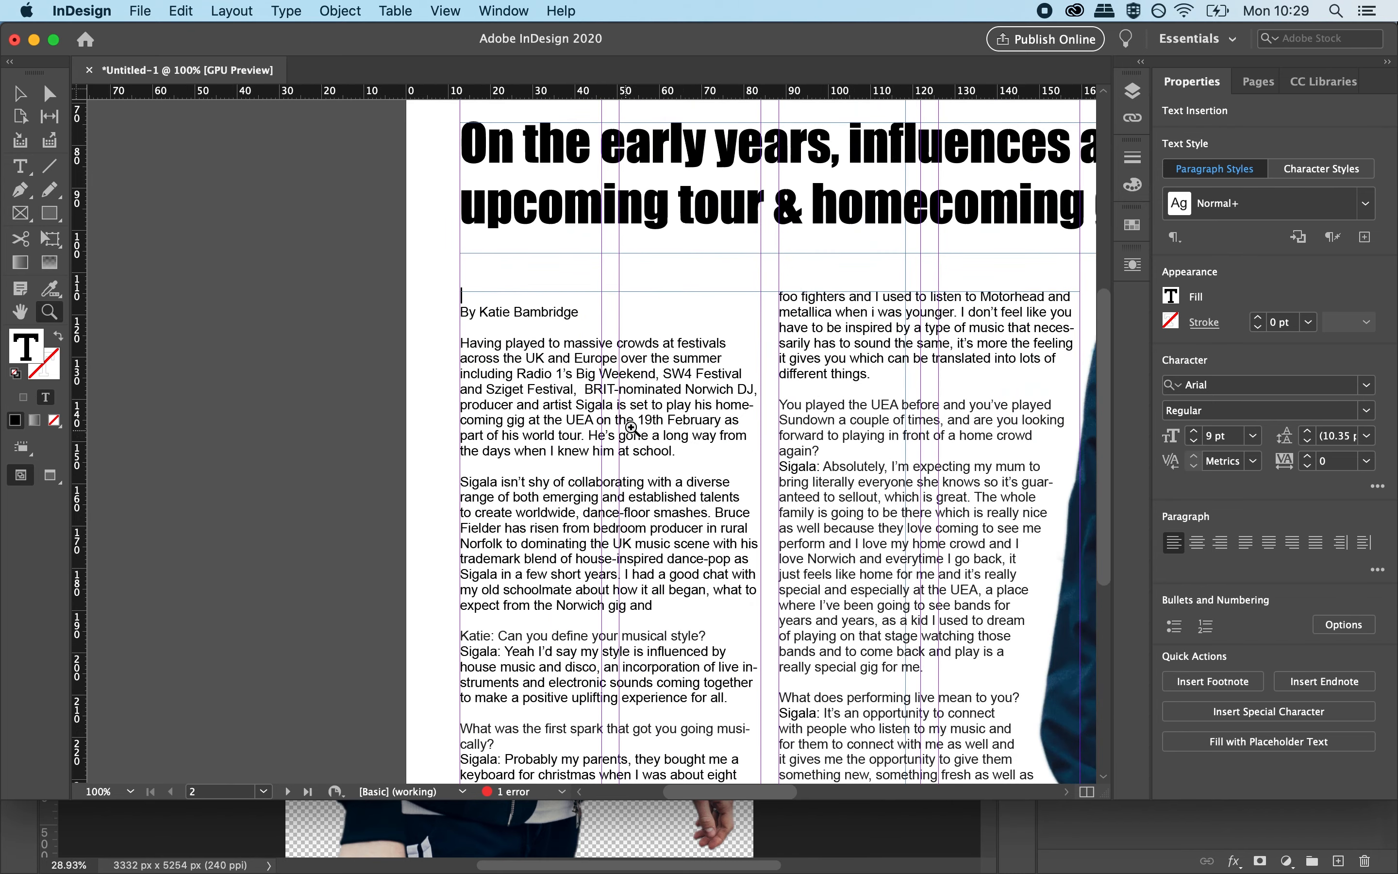
left_click(27, 167)
left_click(462, 295)
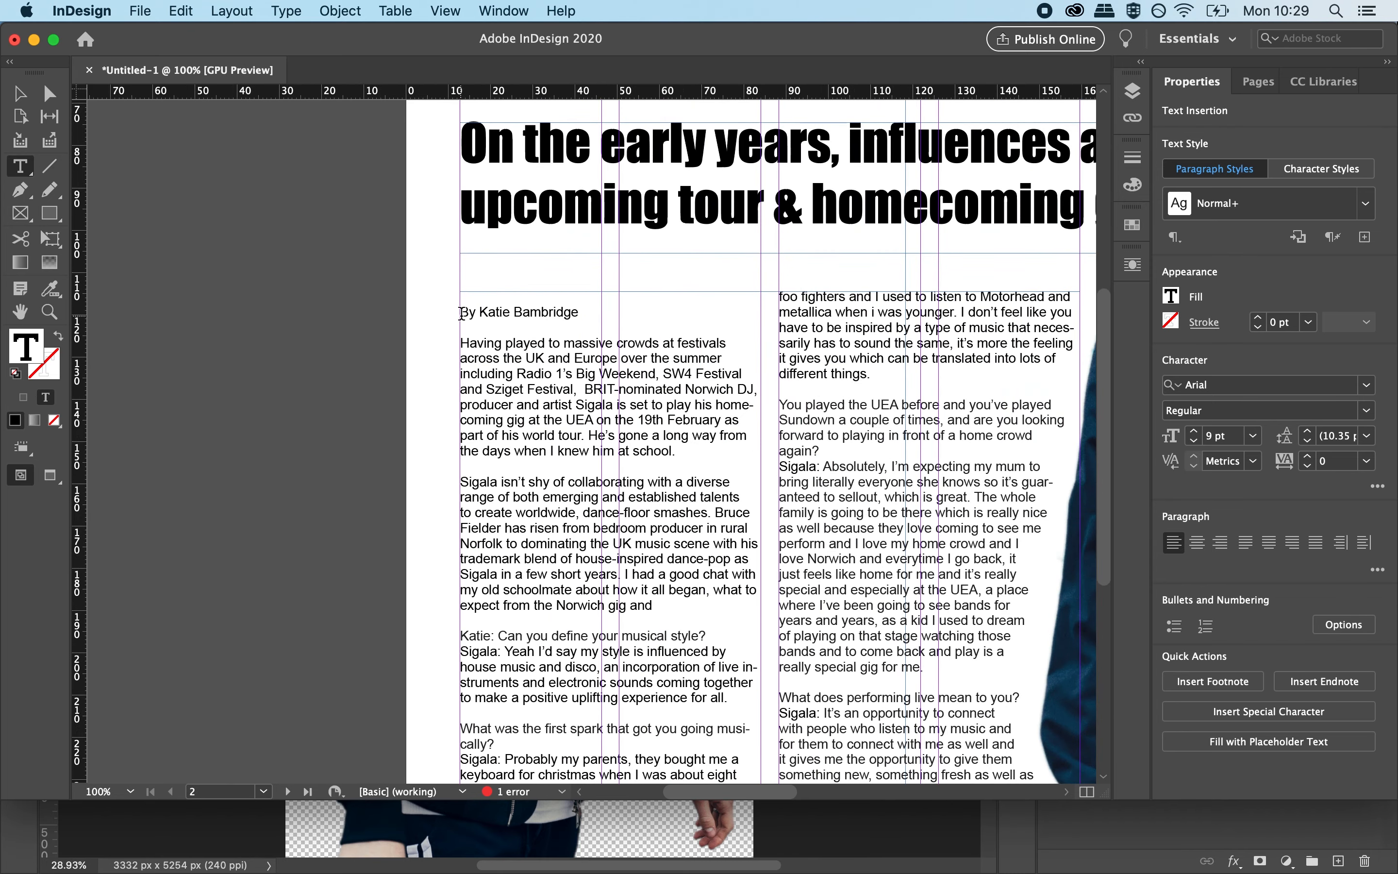
key("BackSpace")
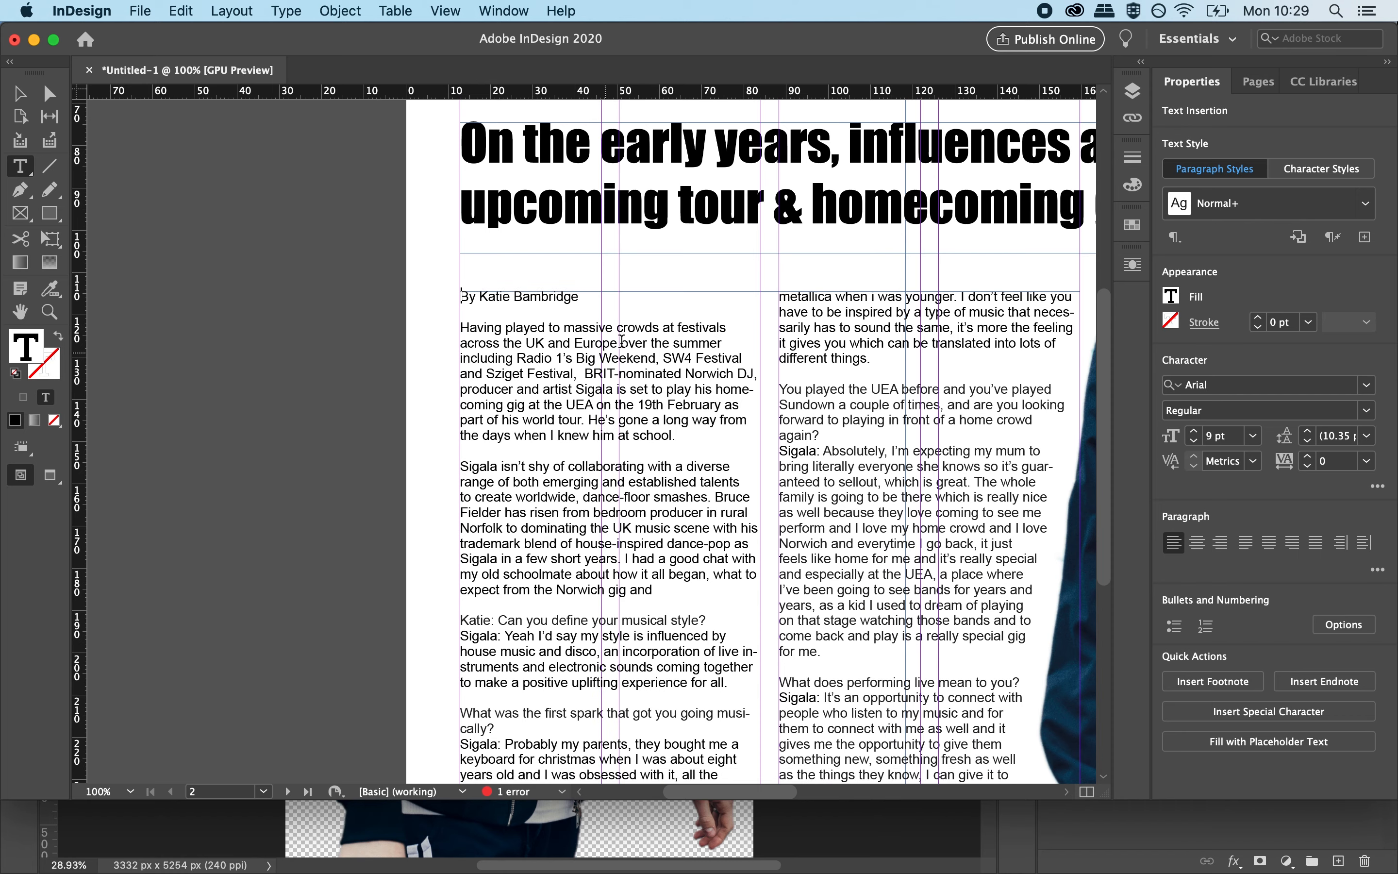
Make the author byline above the interview text bold and underlined.
left_click_drag(578, 295, 444, 298)
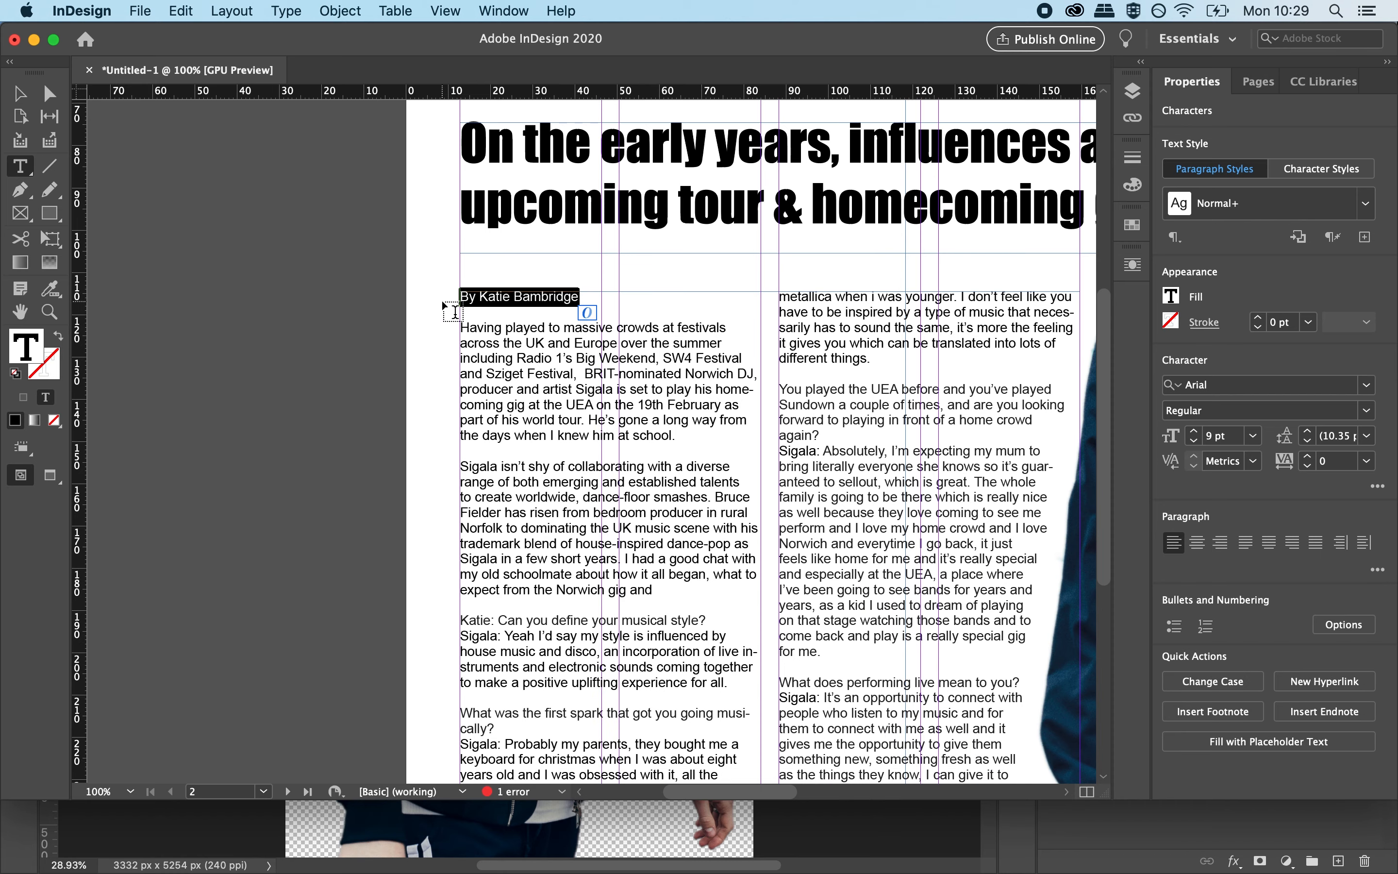
triple_click(490, 308)
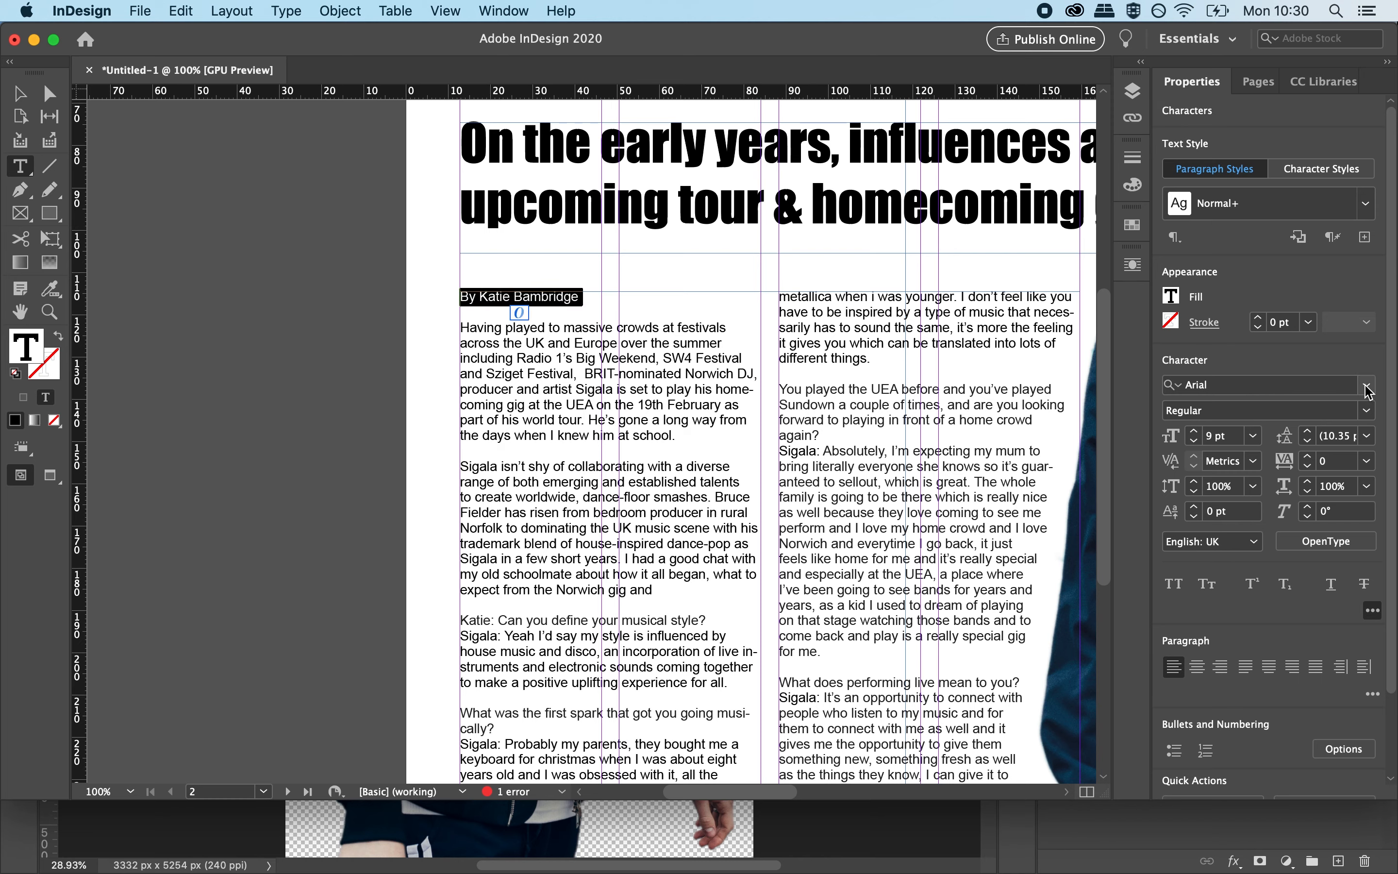
left_click(1368, 411)
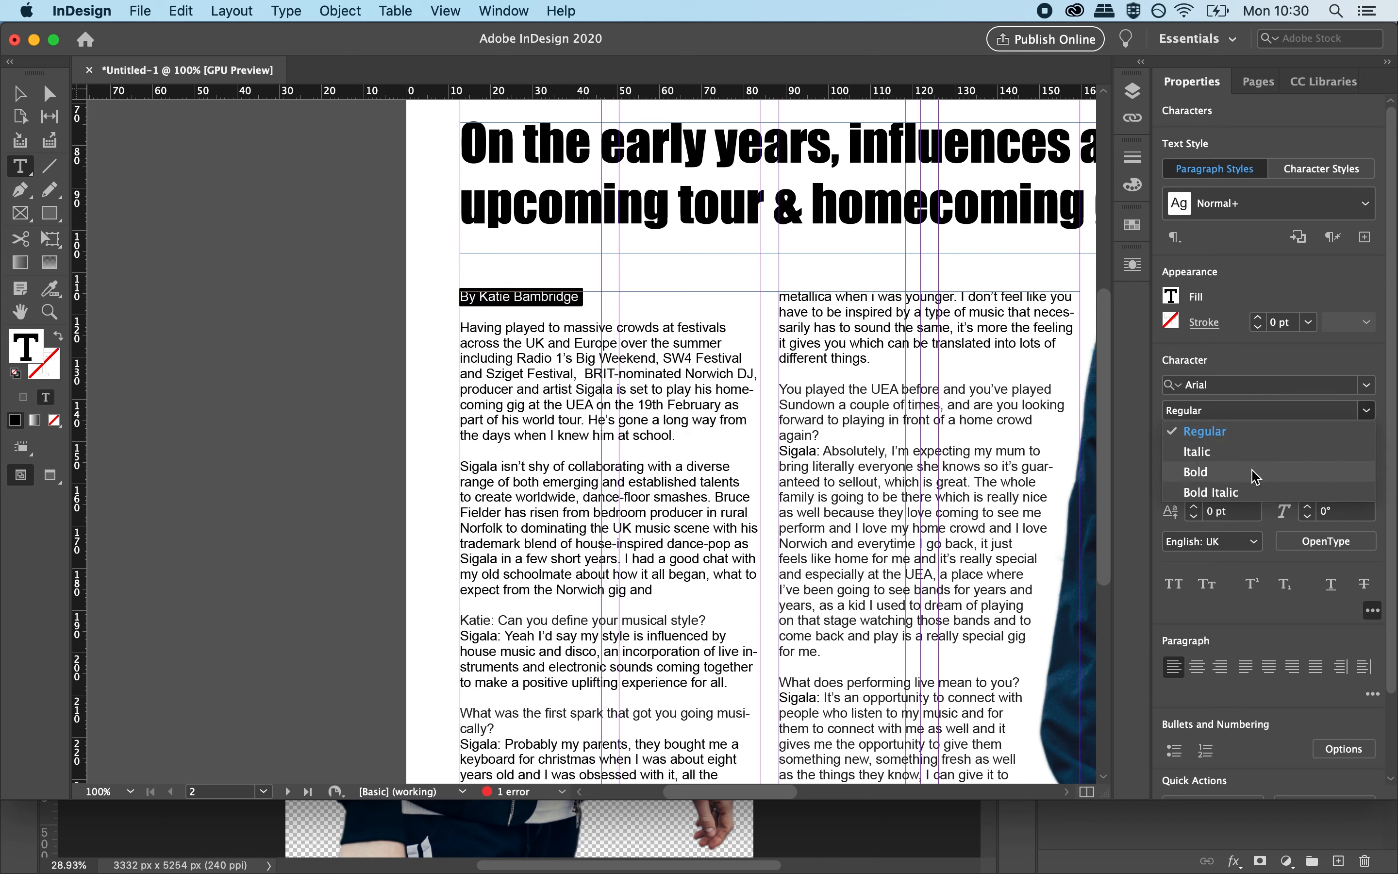
left_click(1252, 480)
left_click(1333, 586)
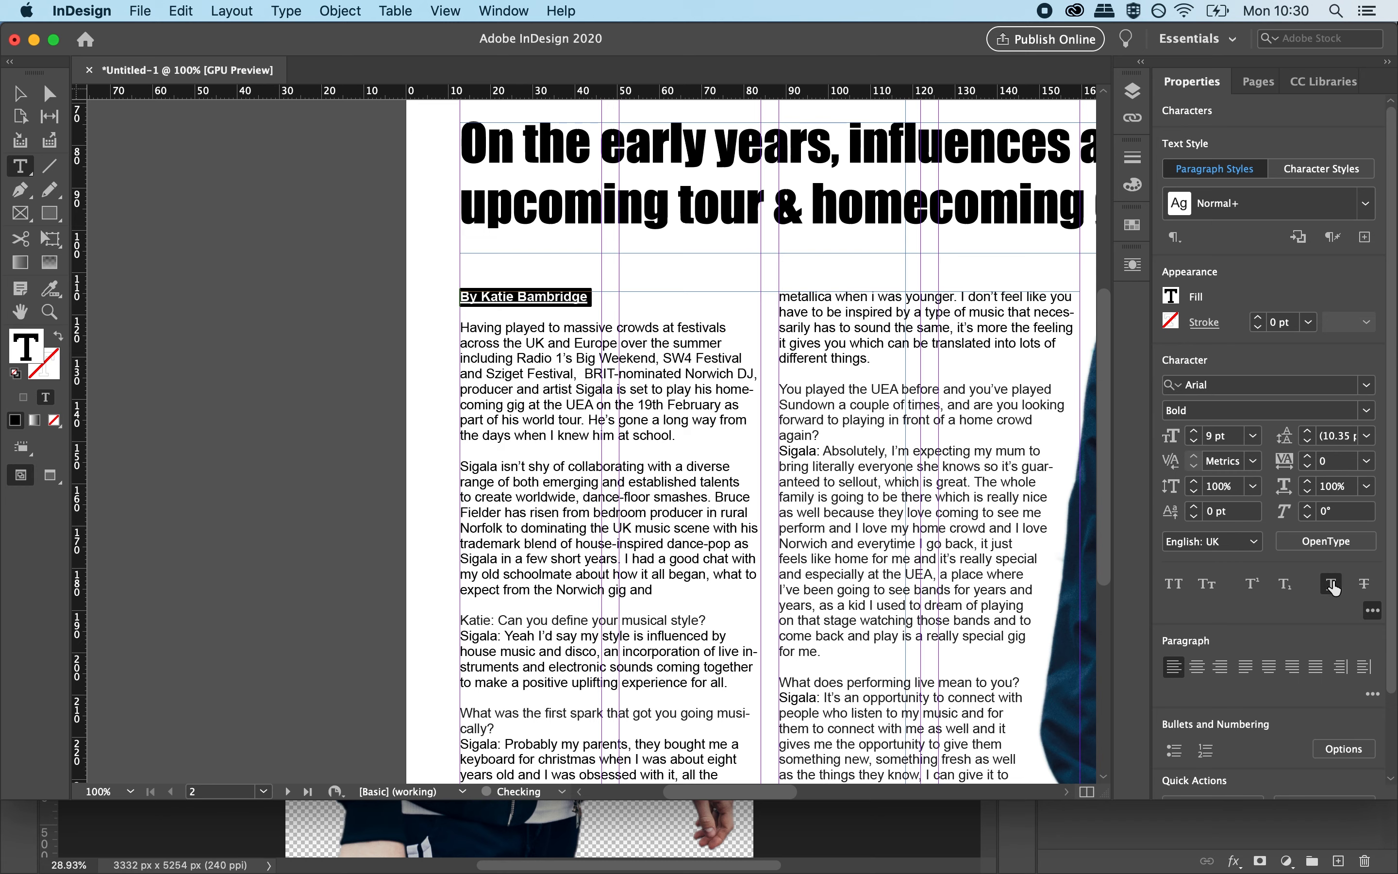
left_click(552, 313)
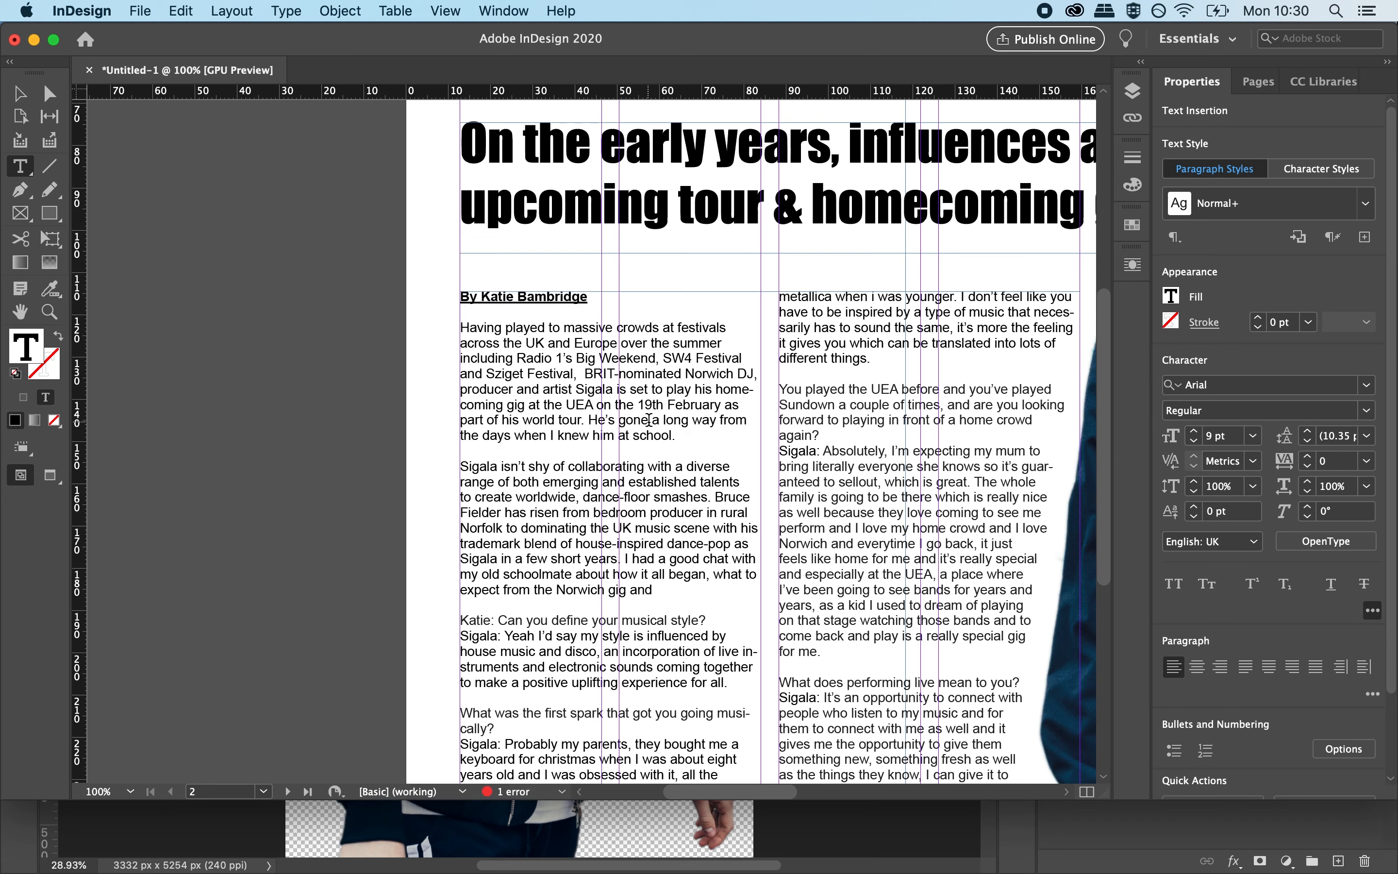
Create a paragraph style named "Drop Caps" for the opening paragraph beginning "Having played to massive crowds".
triple_click(631, 428)
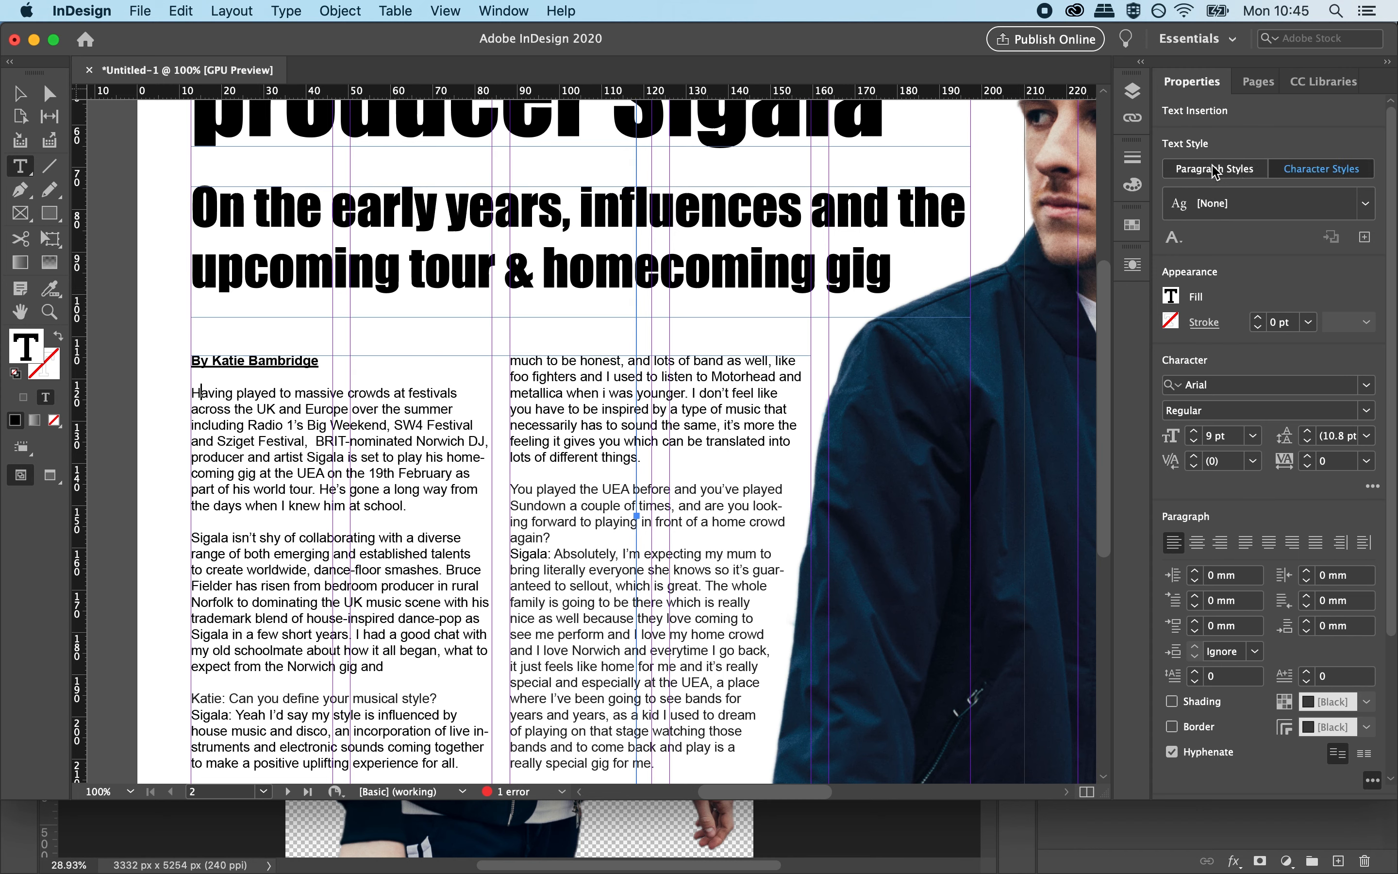
left_click(1365, 239)
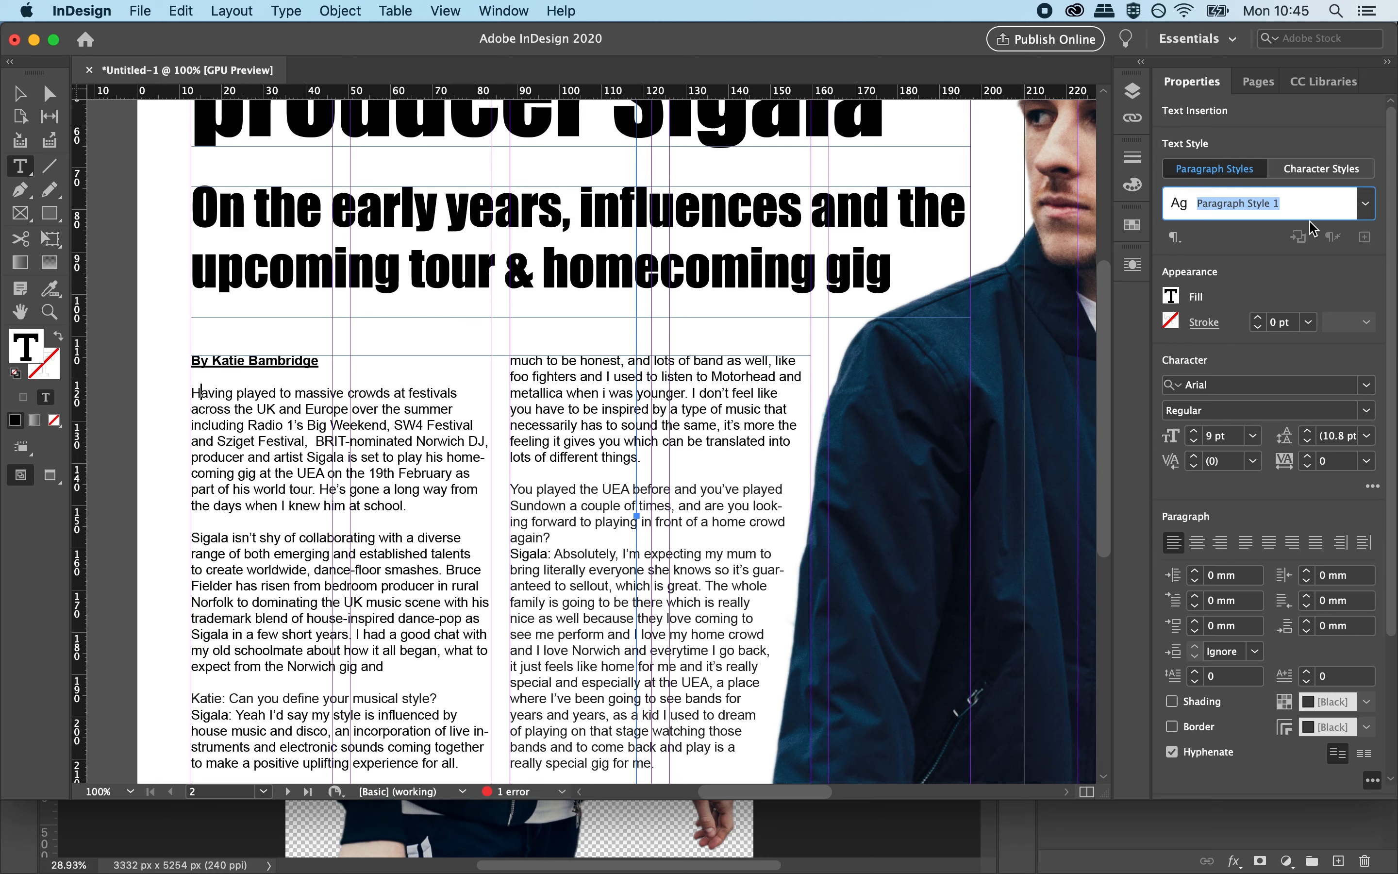
type("Drop Caps")
key("Return")
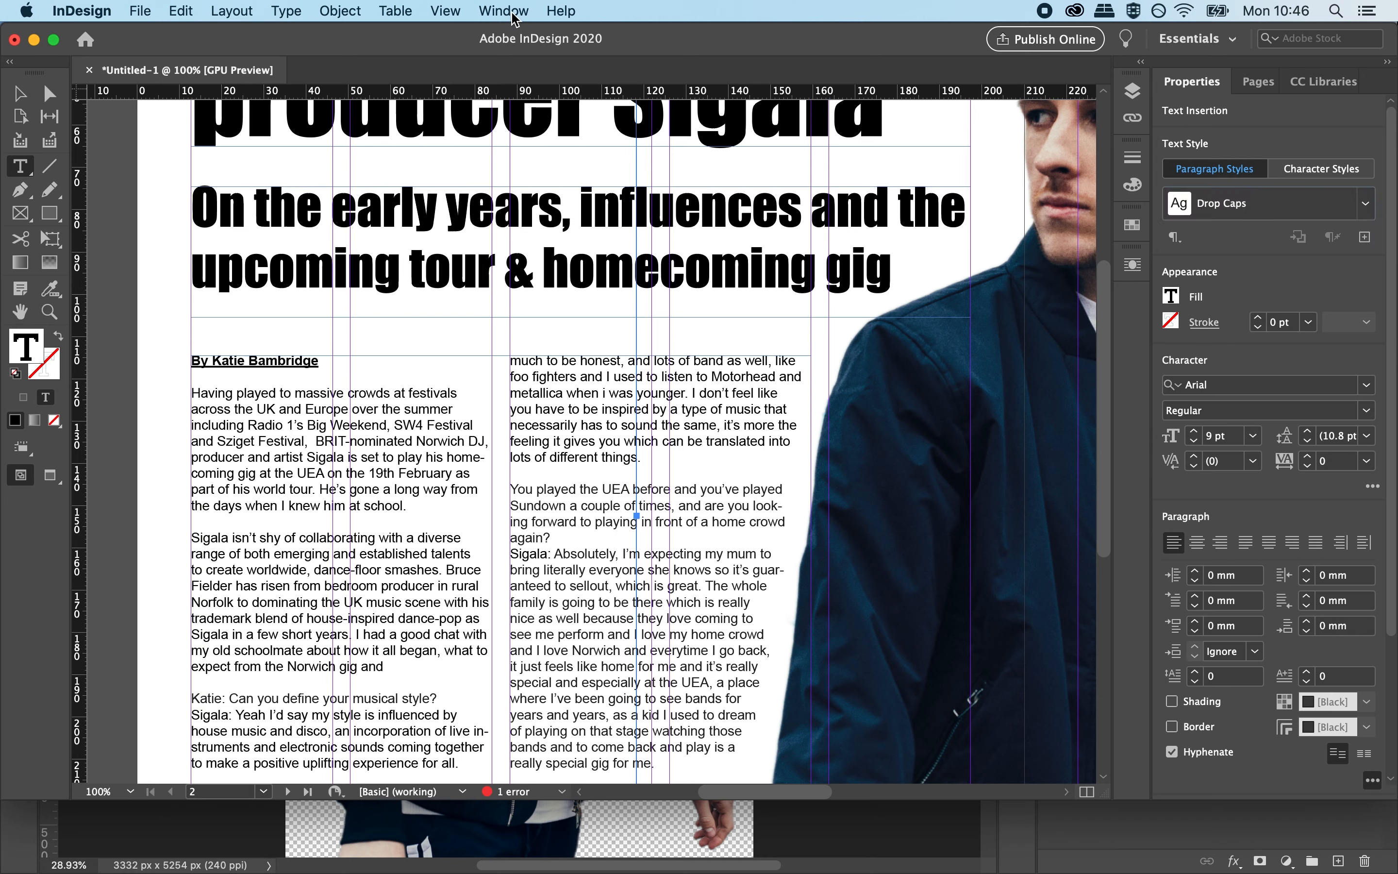
Edit the Drop Caps paragraph style to use a one-character drop cap spanning 4 lines.
left_click(1366, 203)
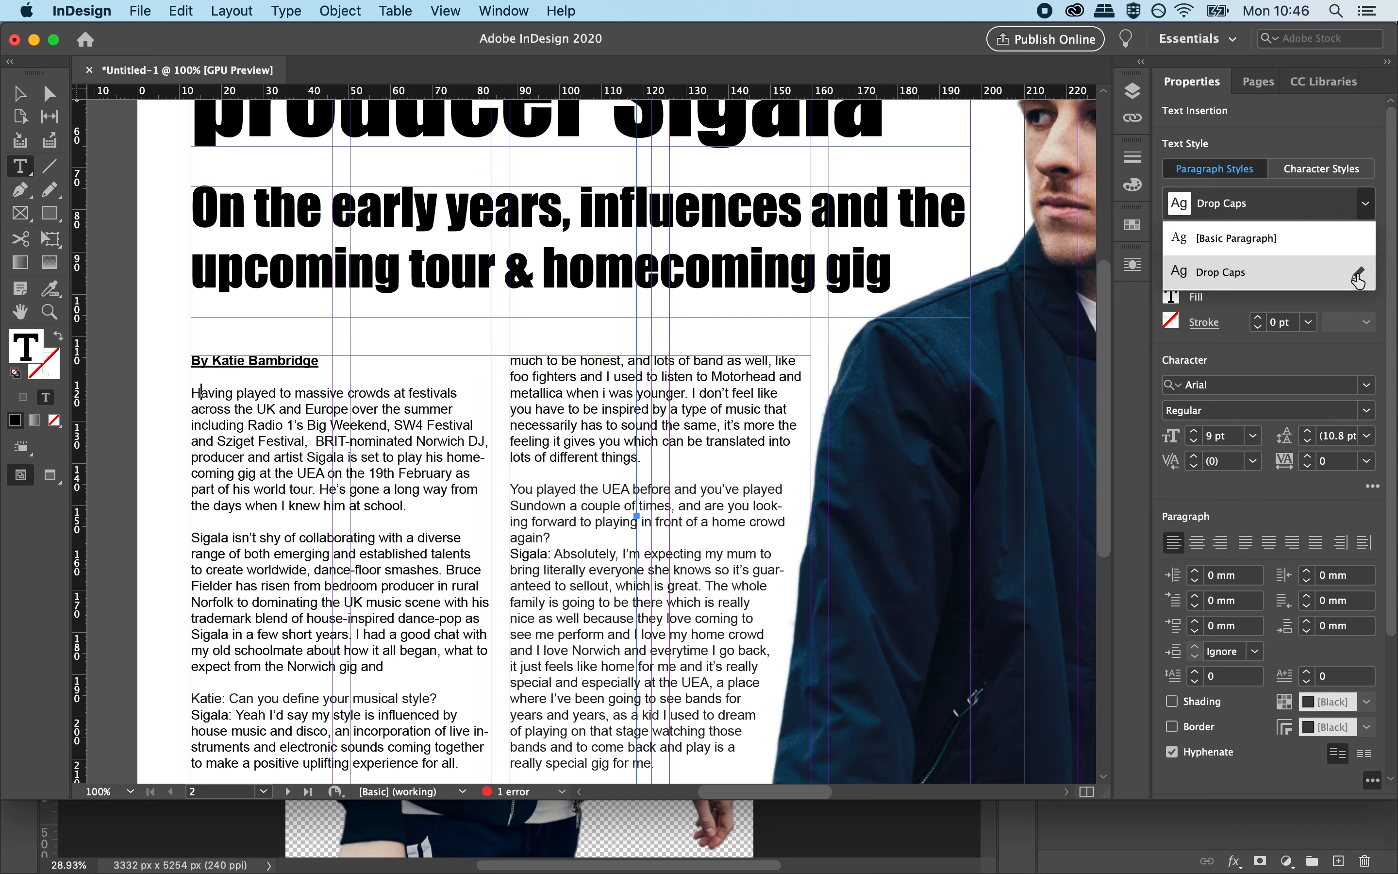
left_click(1358, 276)
left_click_drag(596, 118, 830, 124)
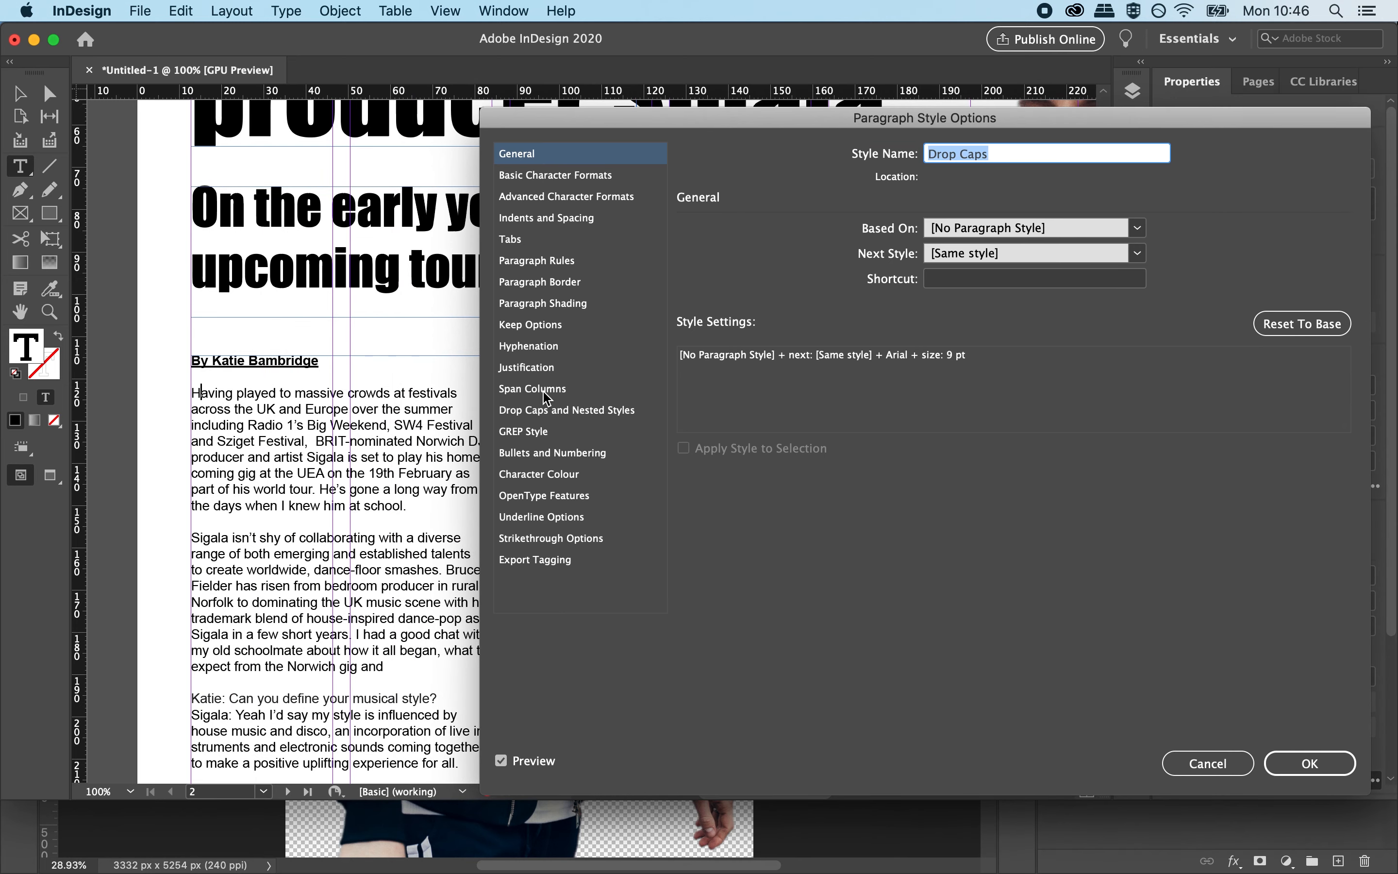
left_click(542, 412)
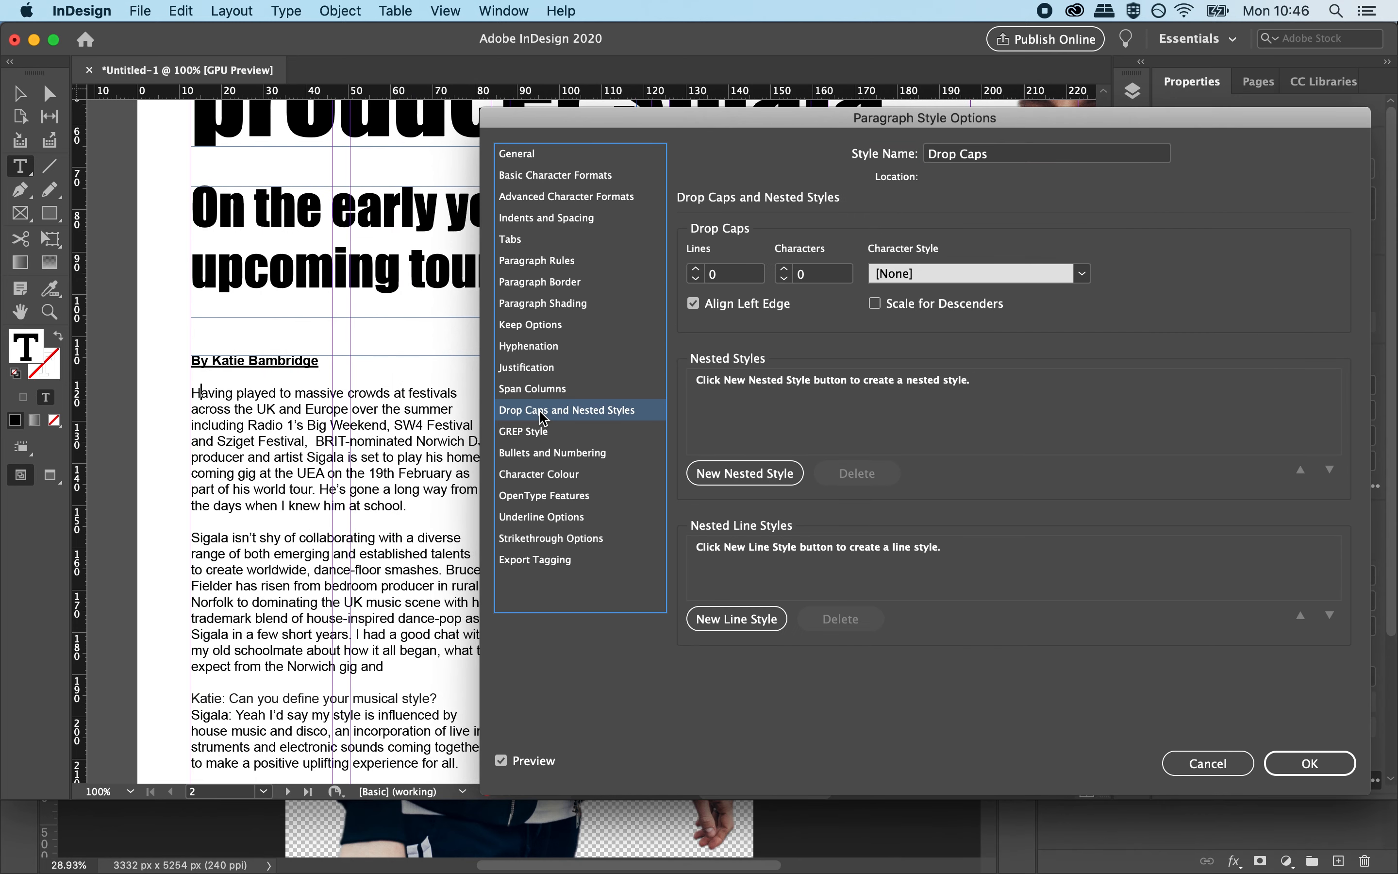
left_click(696, 270)
left_click(696, 270)
left_click(696, 269)
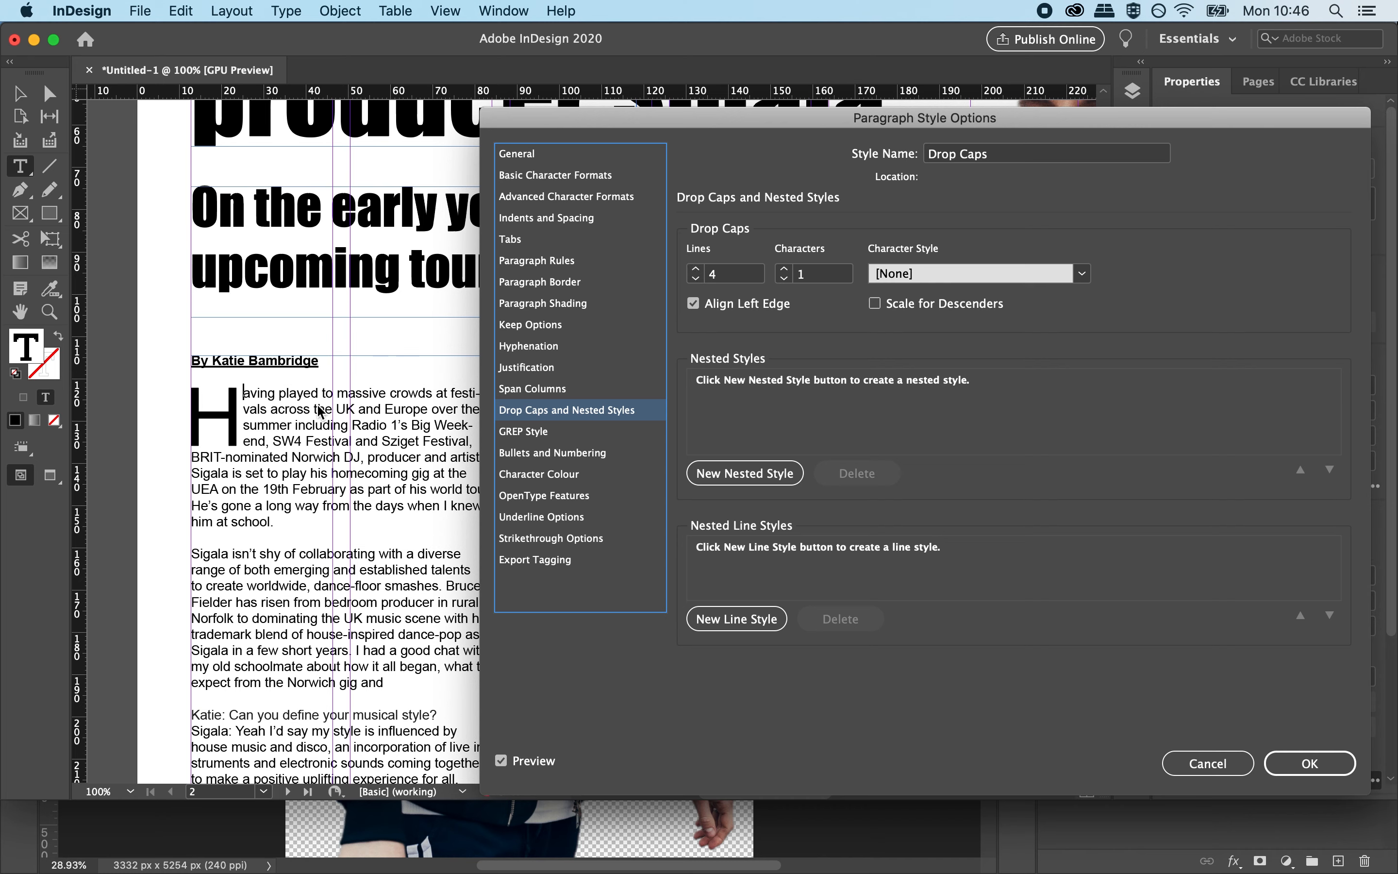
Try Impact as the font family of the Drop Caps paragraph style and set it back to Arial.
left_click(549, 176)
left_click(951, 238)
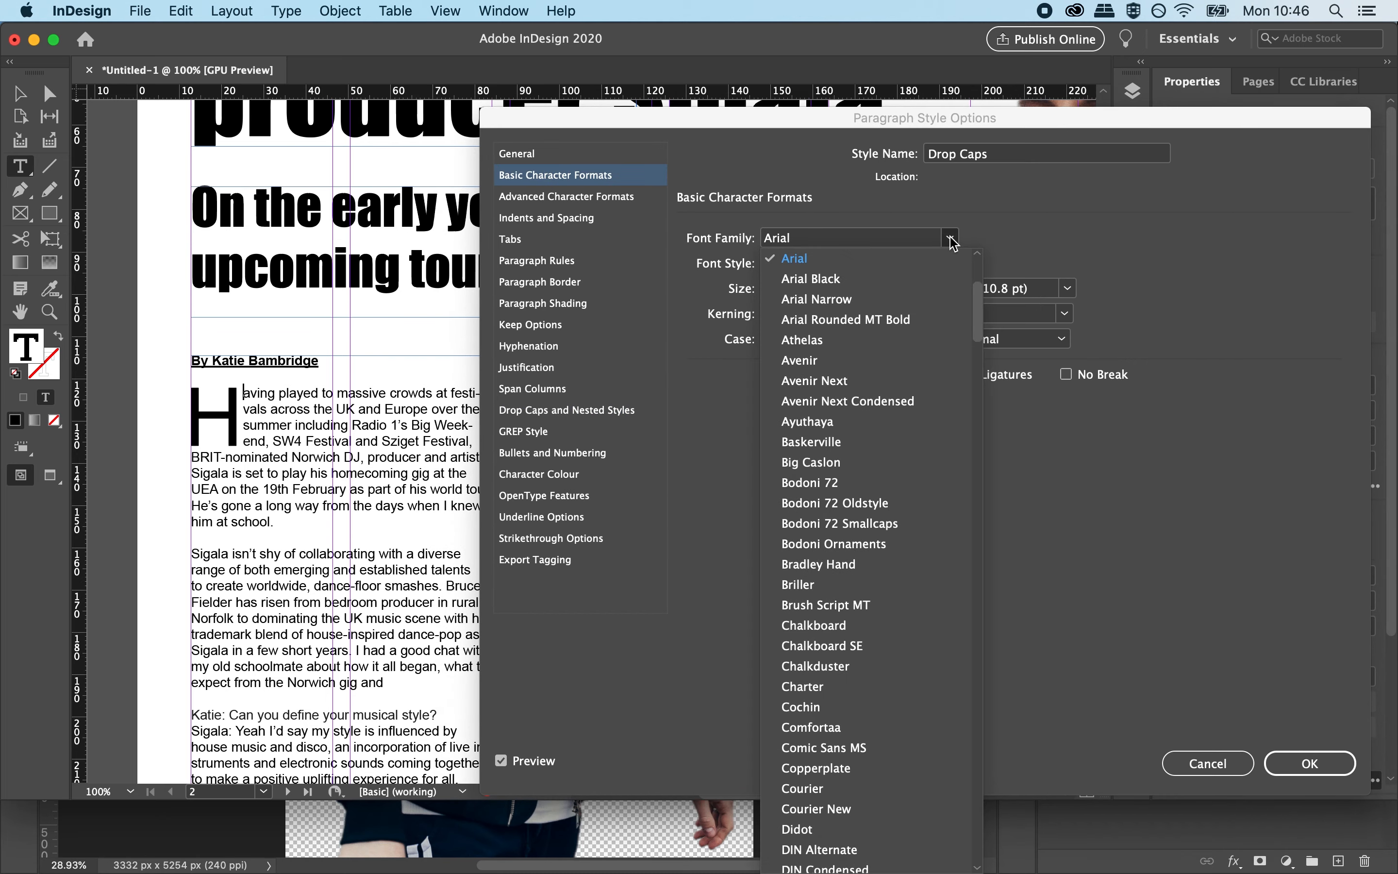
scroll(867, 442, "down", 10)
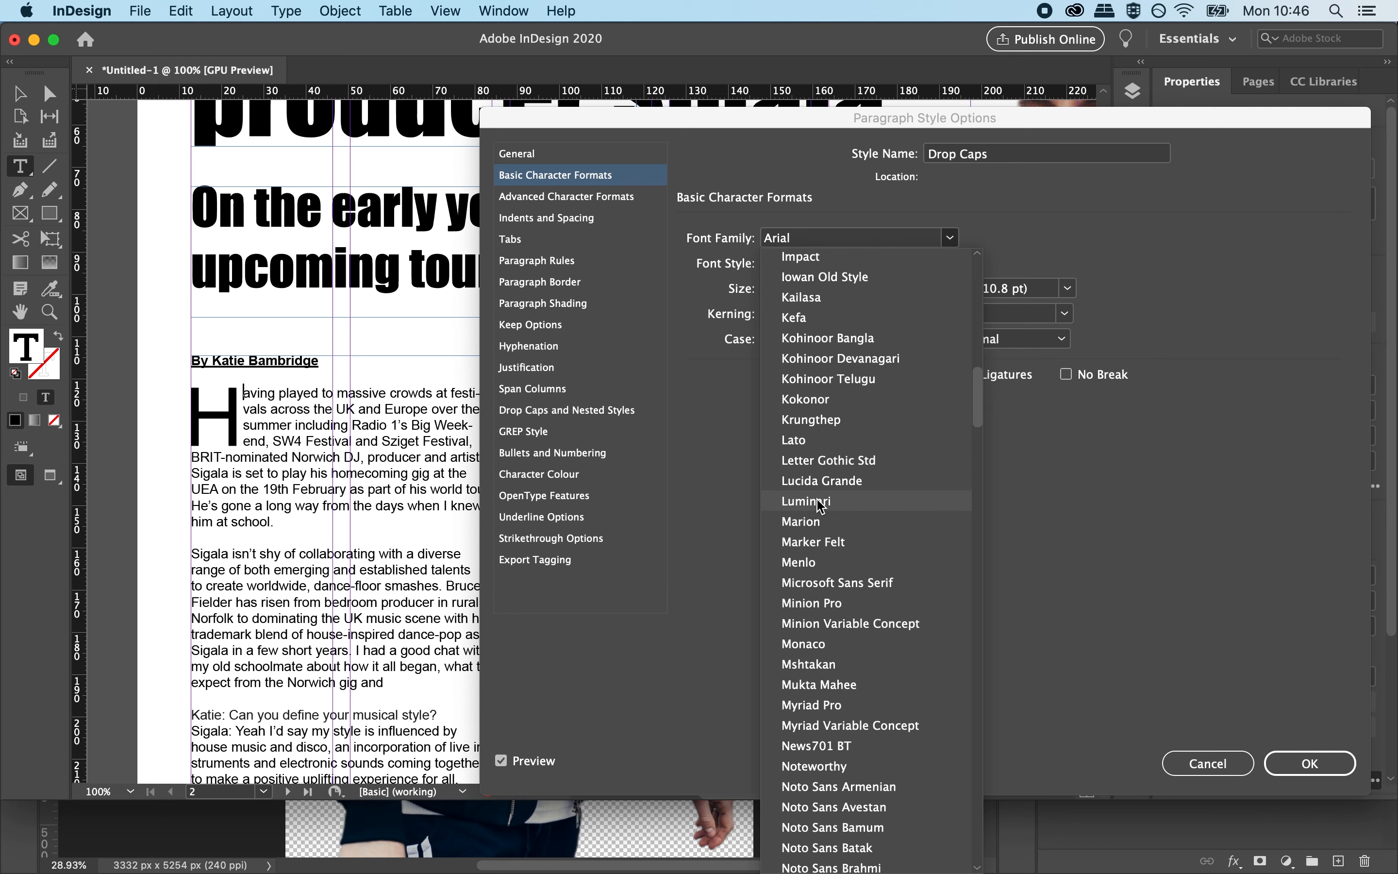
scroll(840, 367, "up", 2)
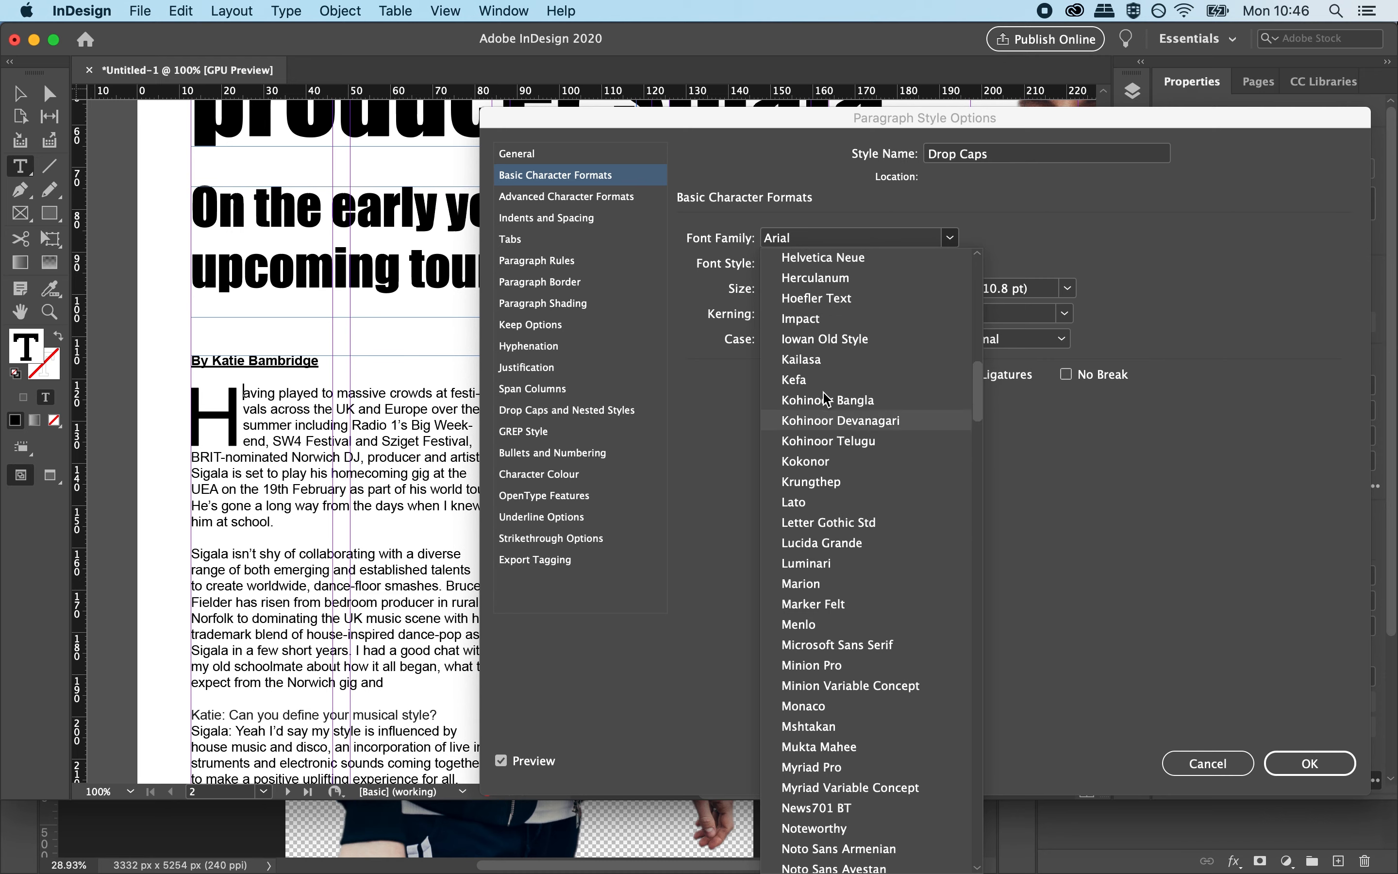
left_click(830, 322)
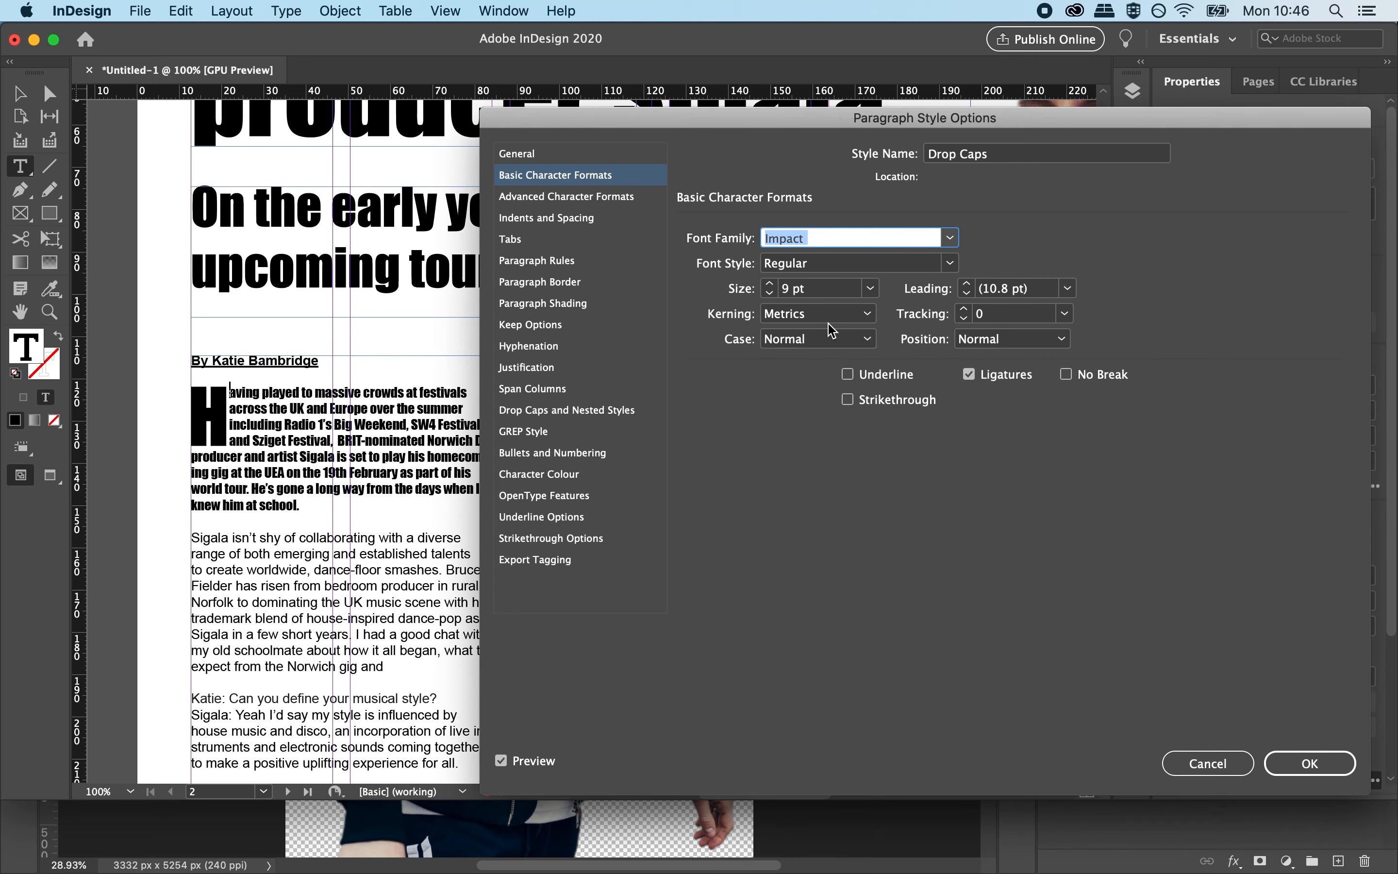
left_click(951, 239)
scroll(909, 301, "down", 10)
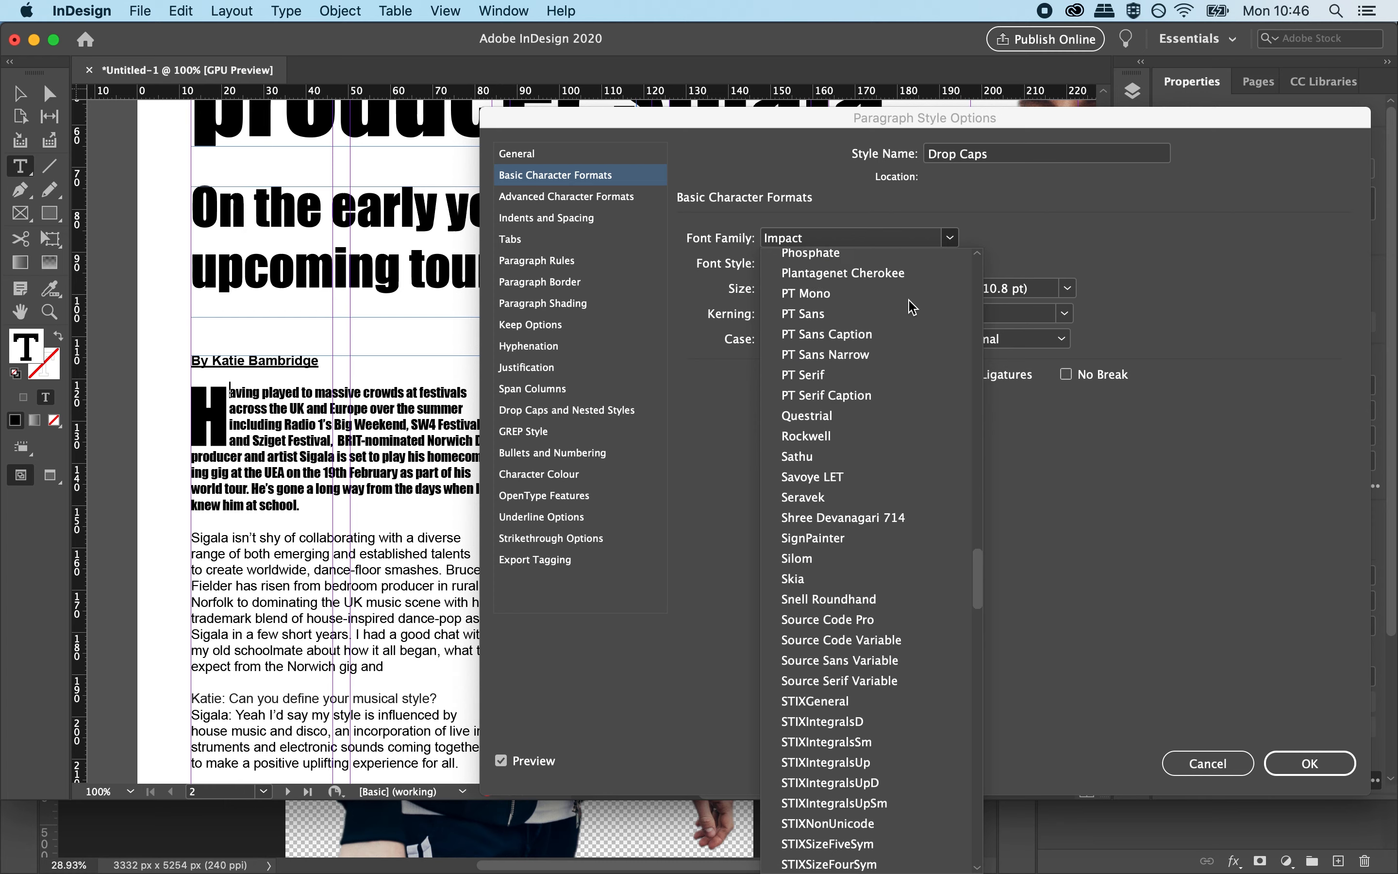
scroll(909, 301, "up", 20)
left_click(858, 280)
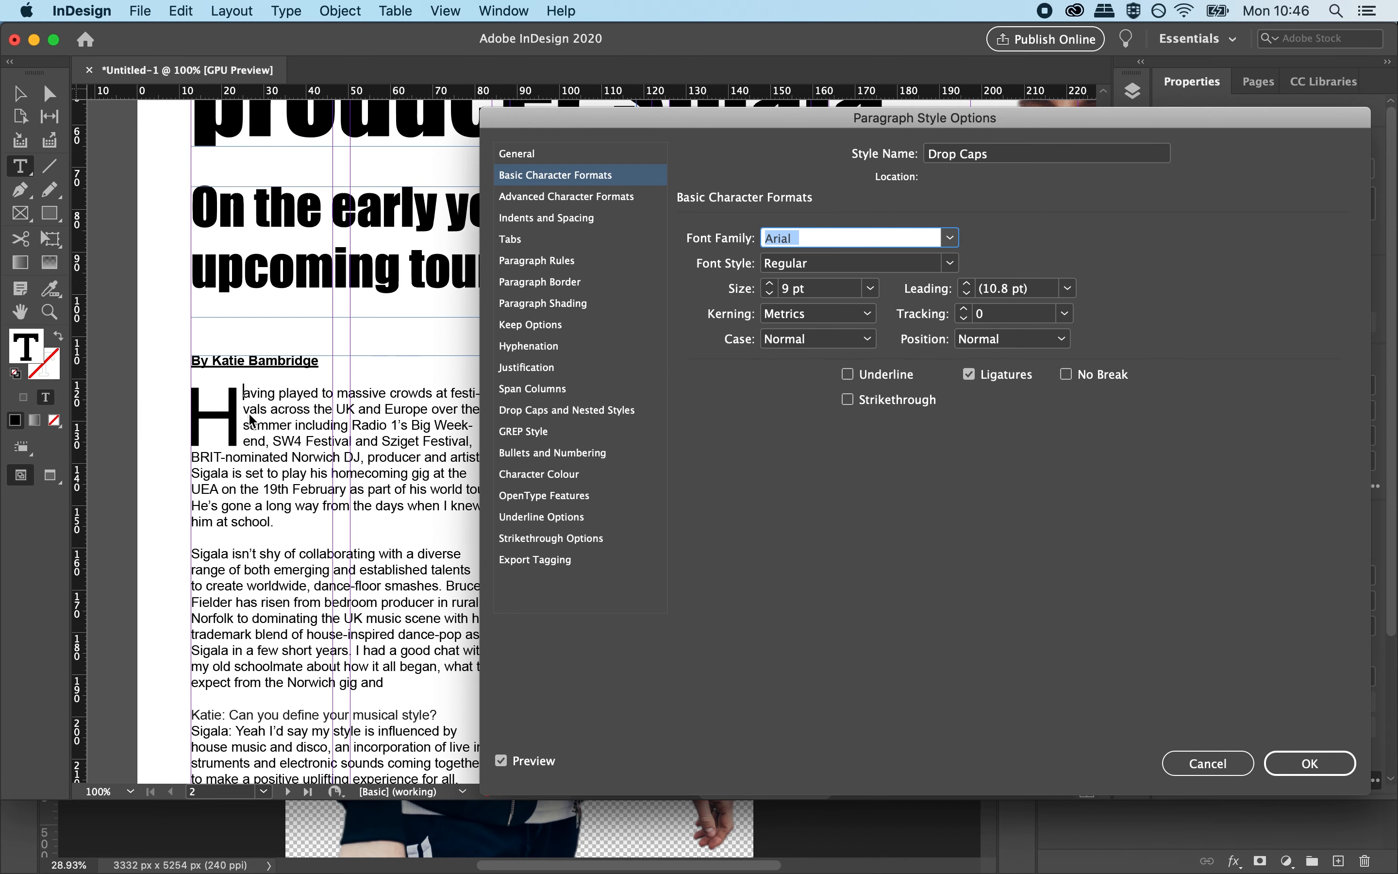
Start a new character style named "Drop Caps" from the drop cap settings of the Drop Caps paragraph style.
left_click(567, 409)
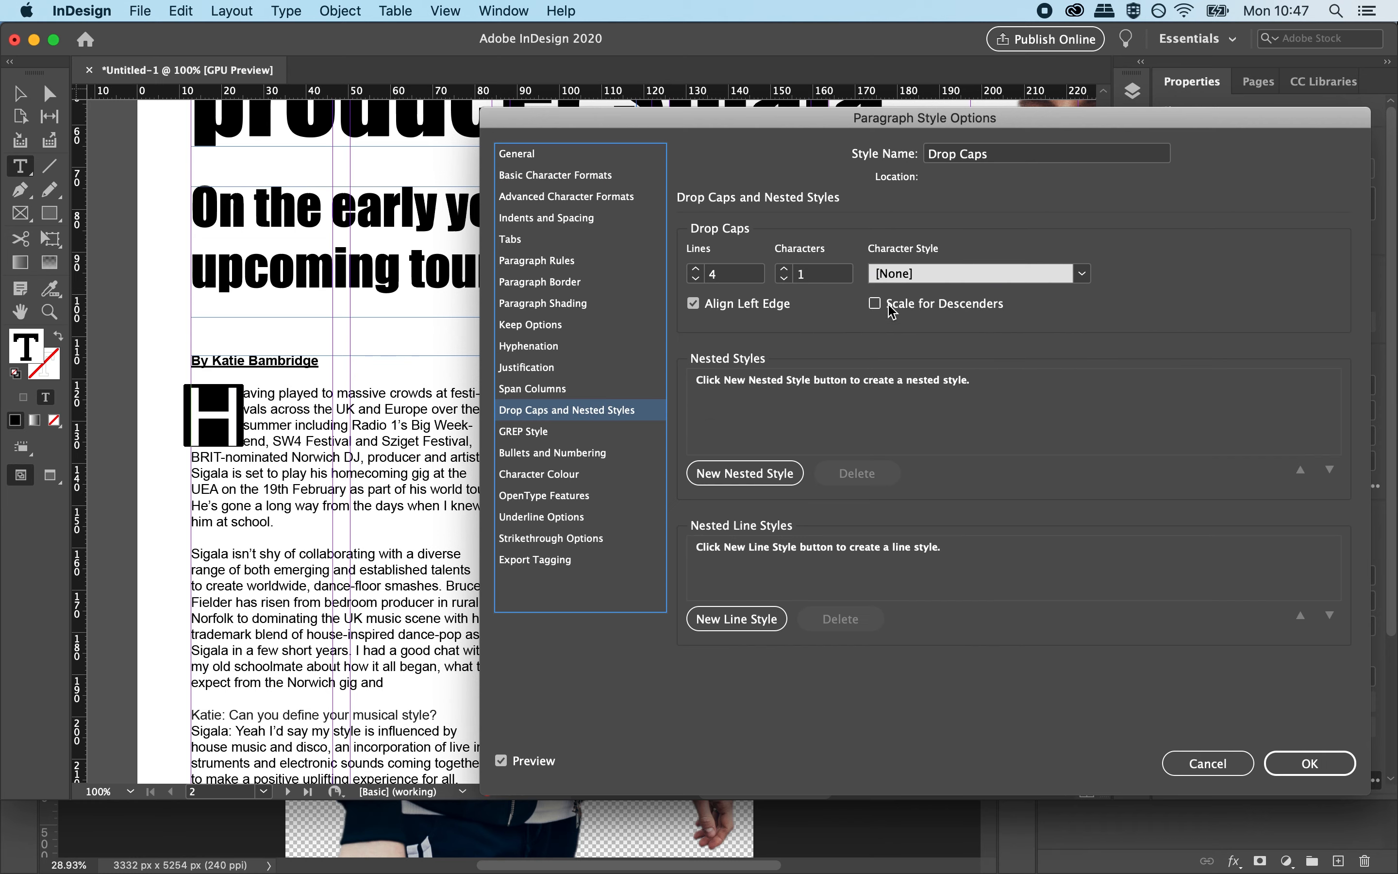
left_click(1083, 273)
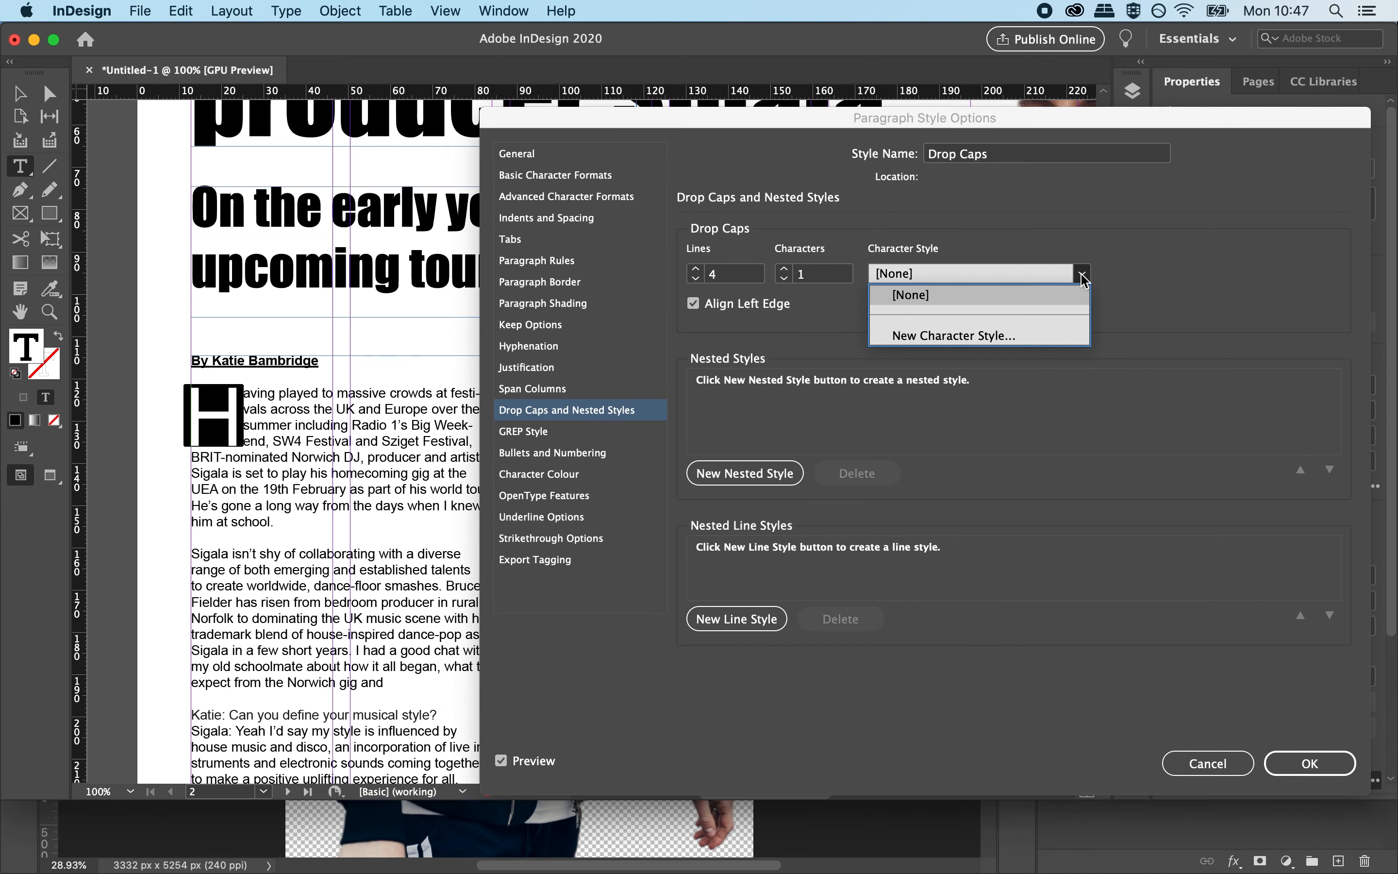
left_click(985, 343)
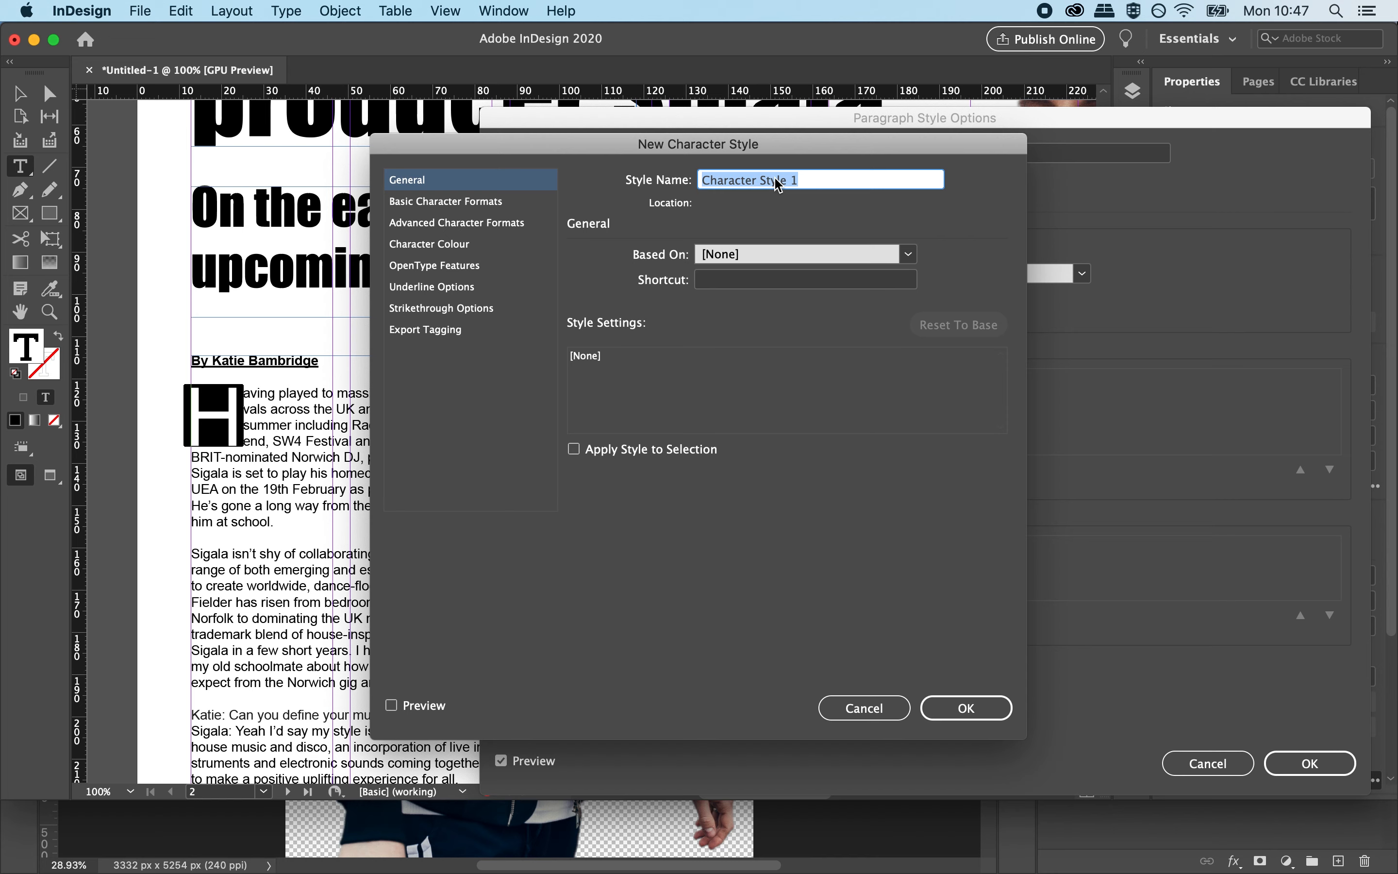
type("Drop Caps")
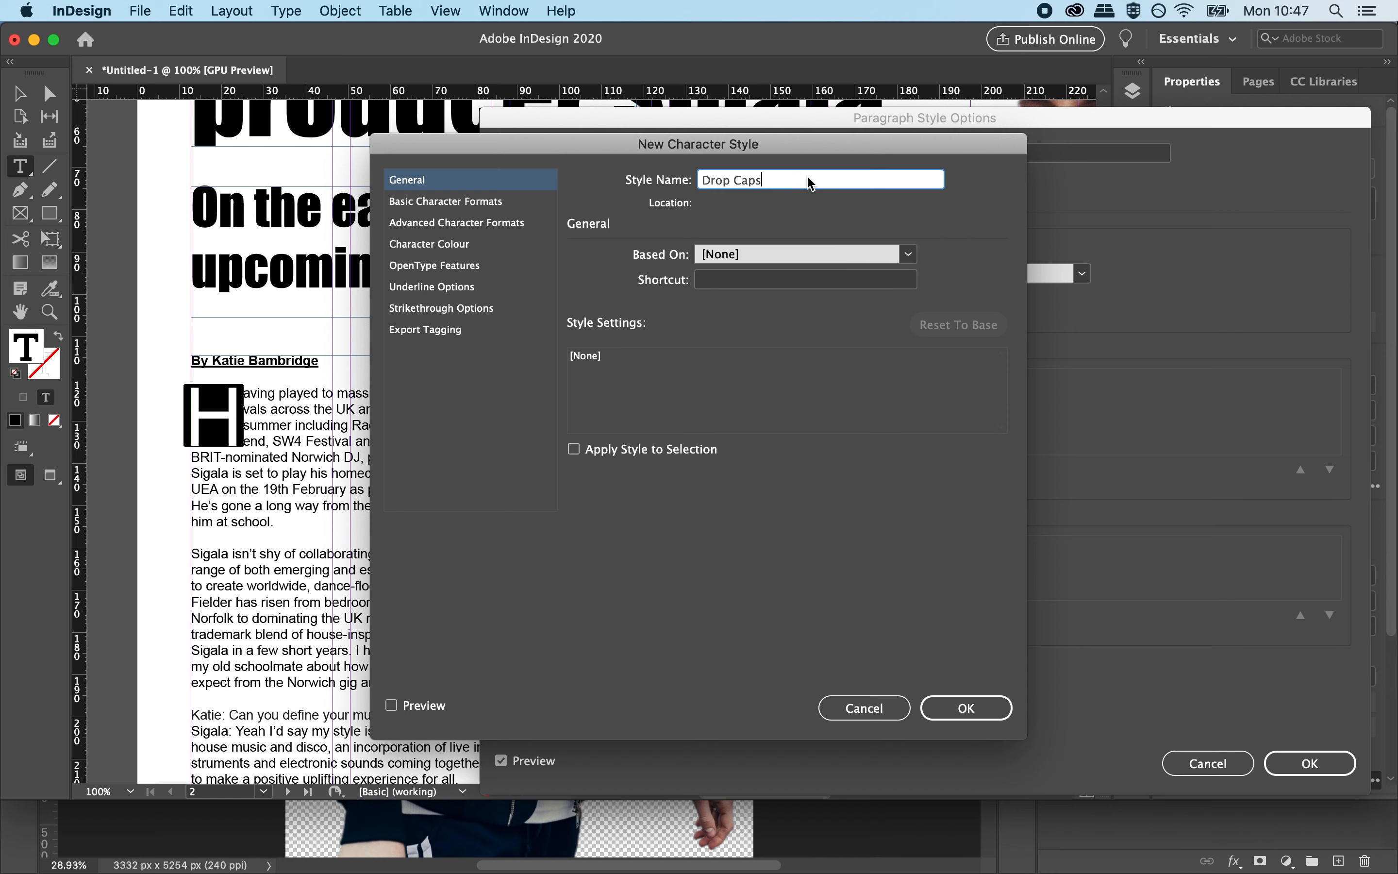
Set the Drop Caps character style's font to Impact Regular and apply it to the paragraph style's drop cap.
left_click(457, 201)
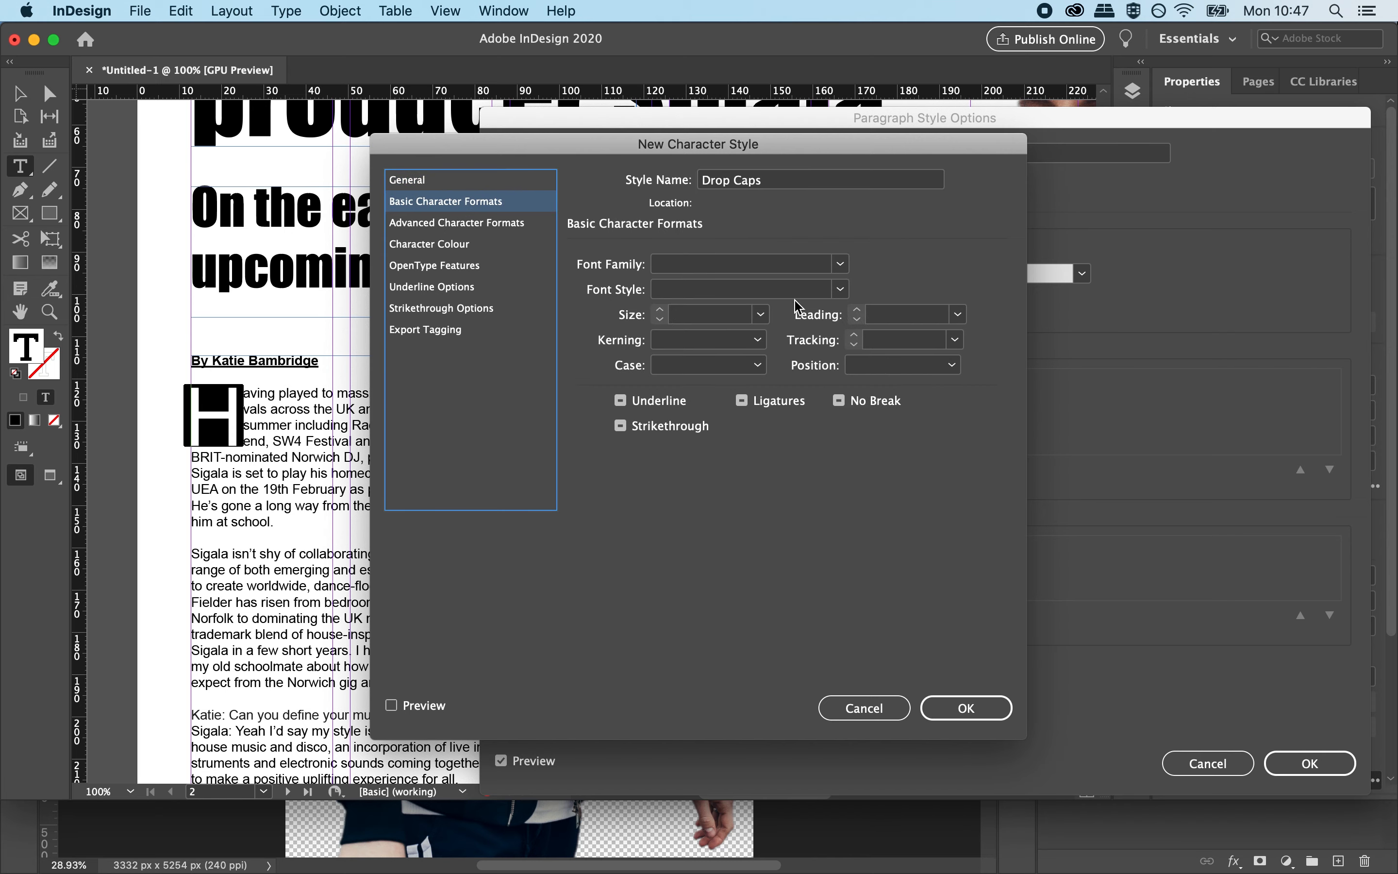
left_click(841, 264)
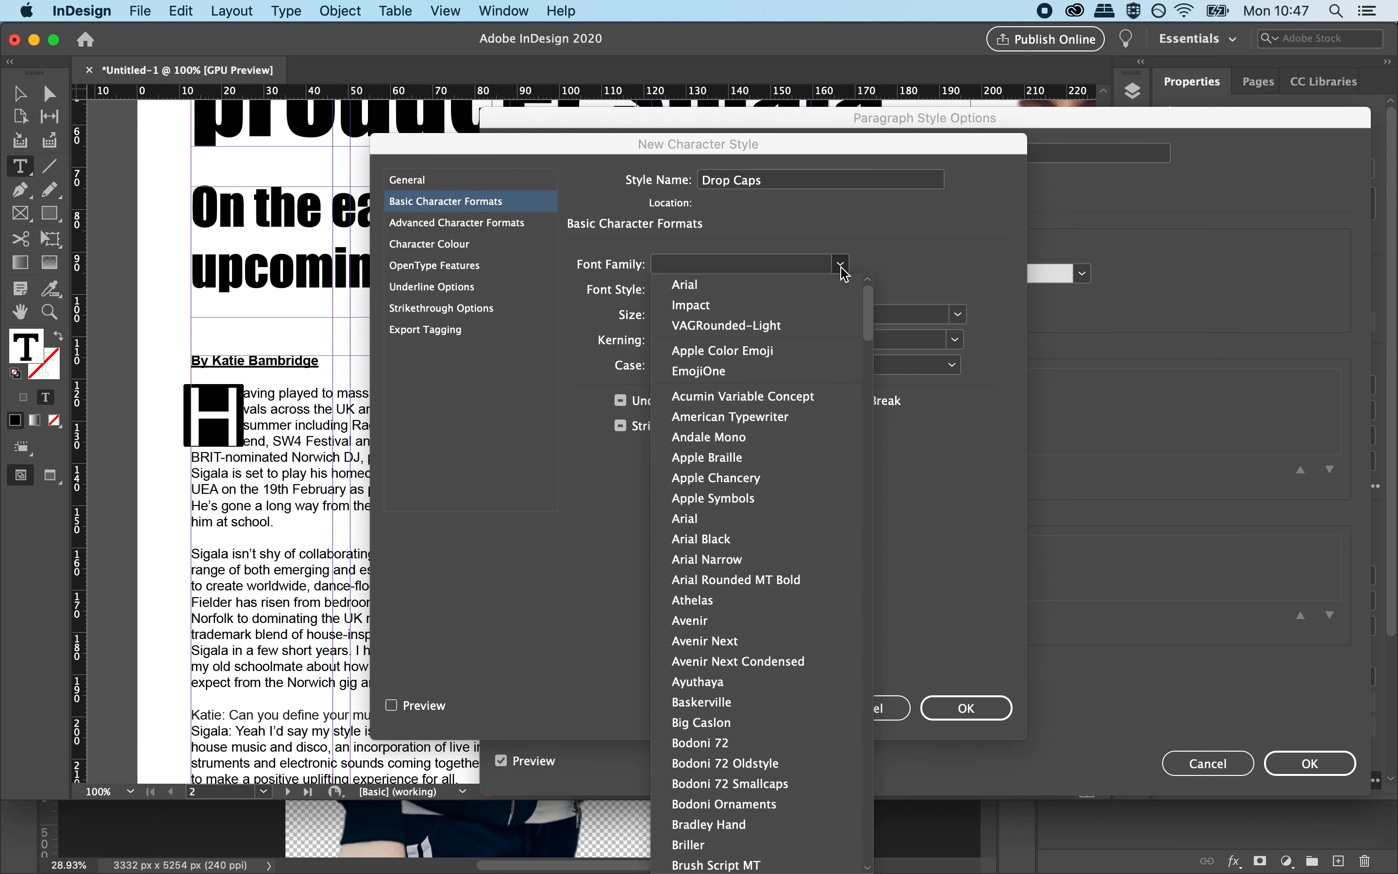
left_click(778, 316)
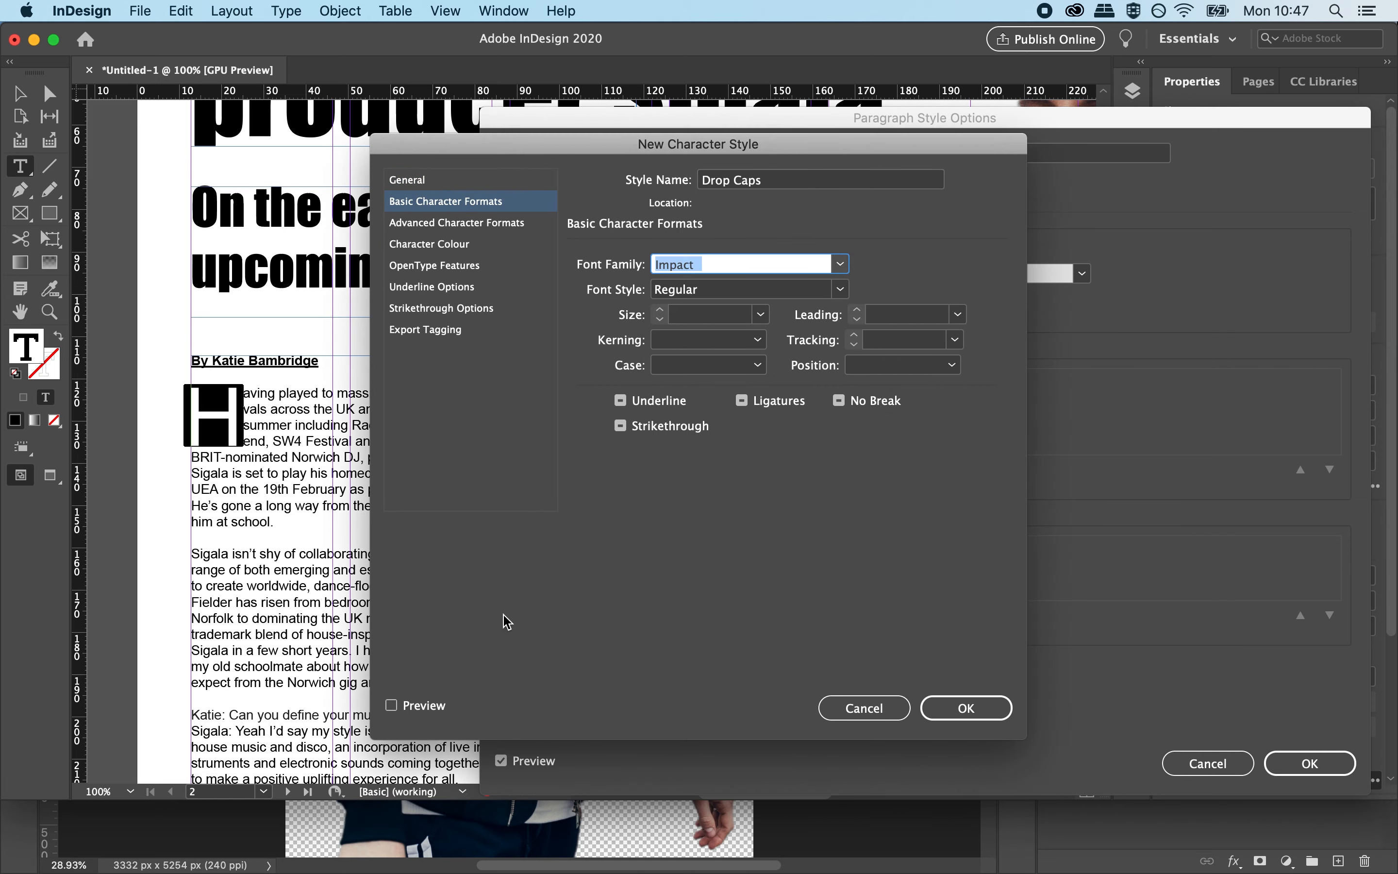
left_click(392, 706)
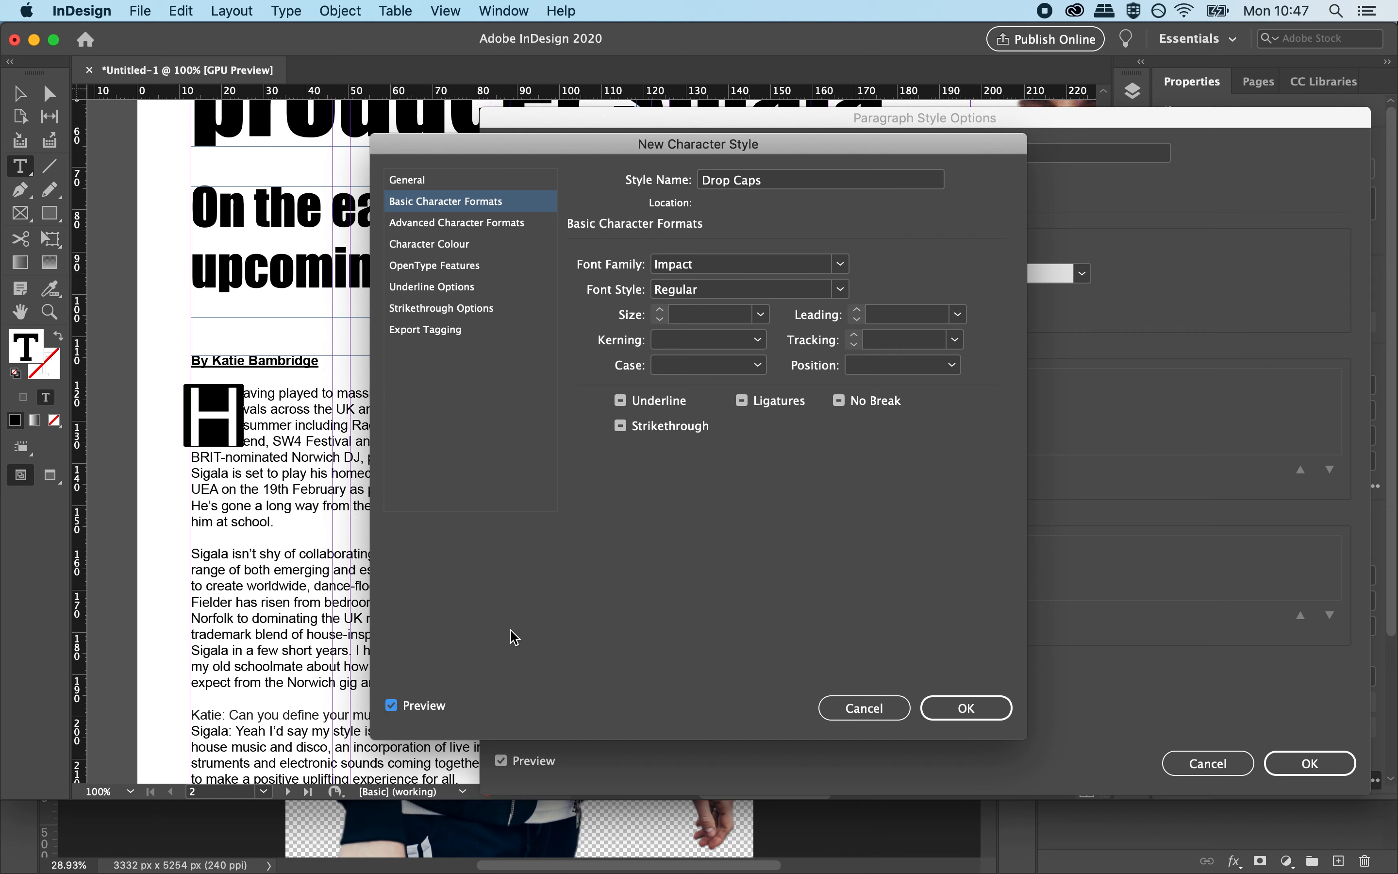
left_click(841, 290)
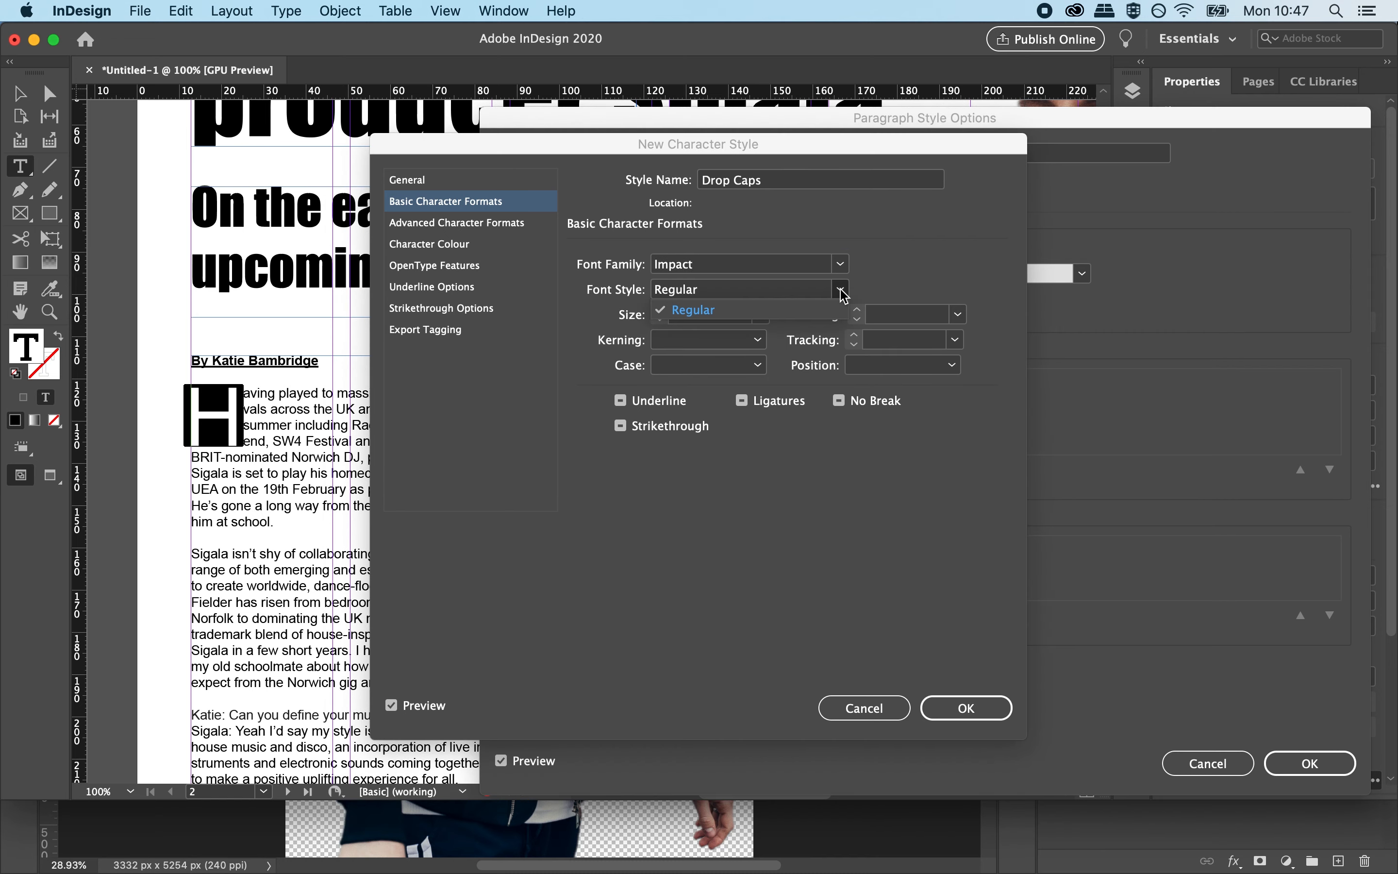
left_click(821, 306)
left_click(968, 708)
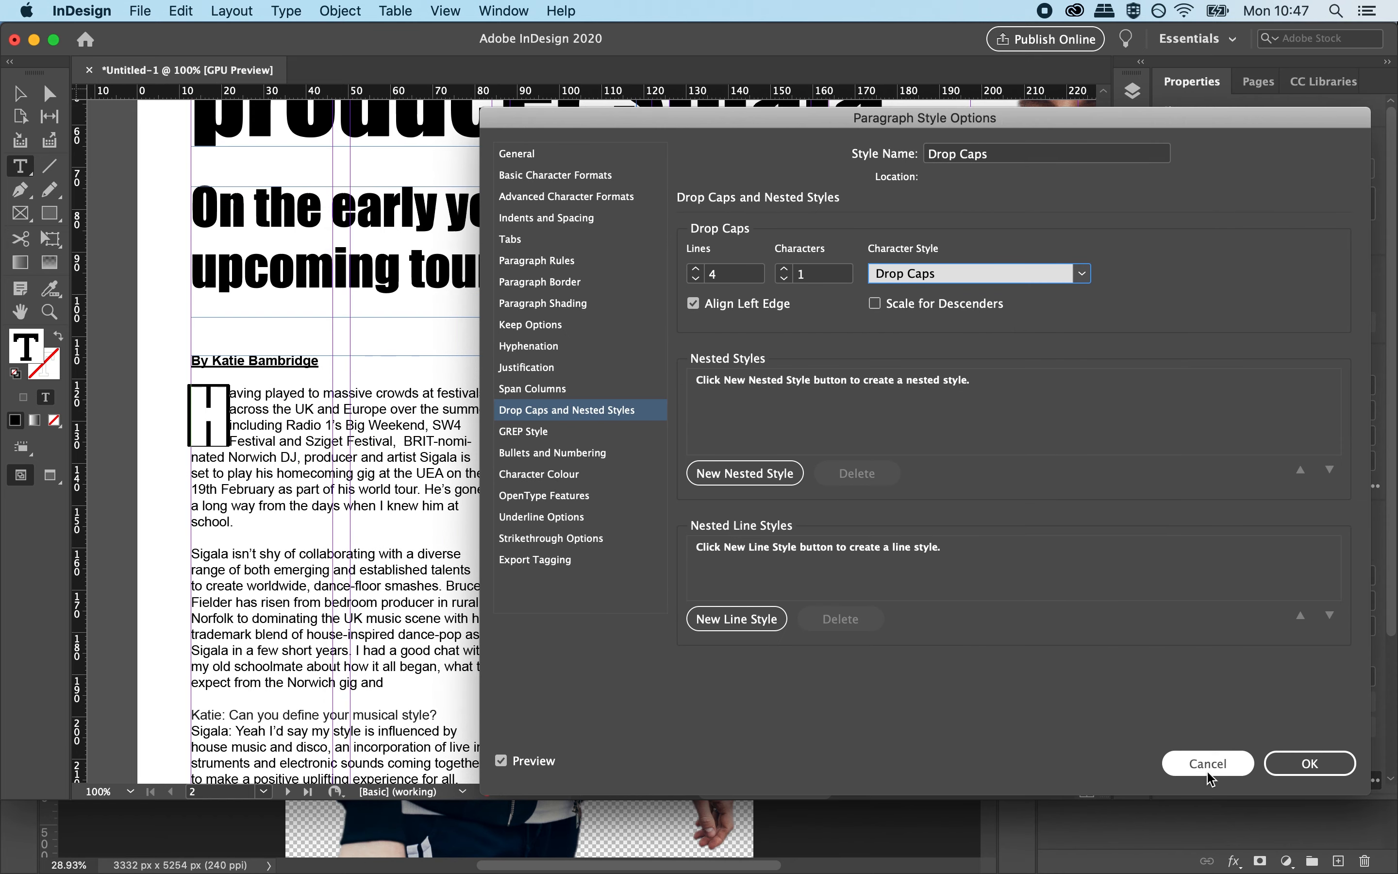
left_click(1297, 753)
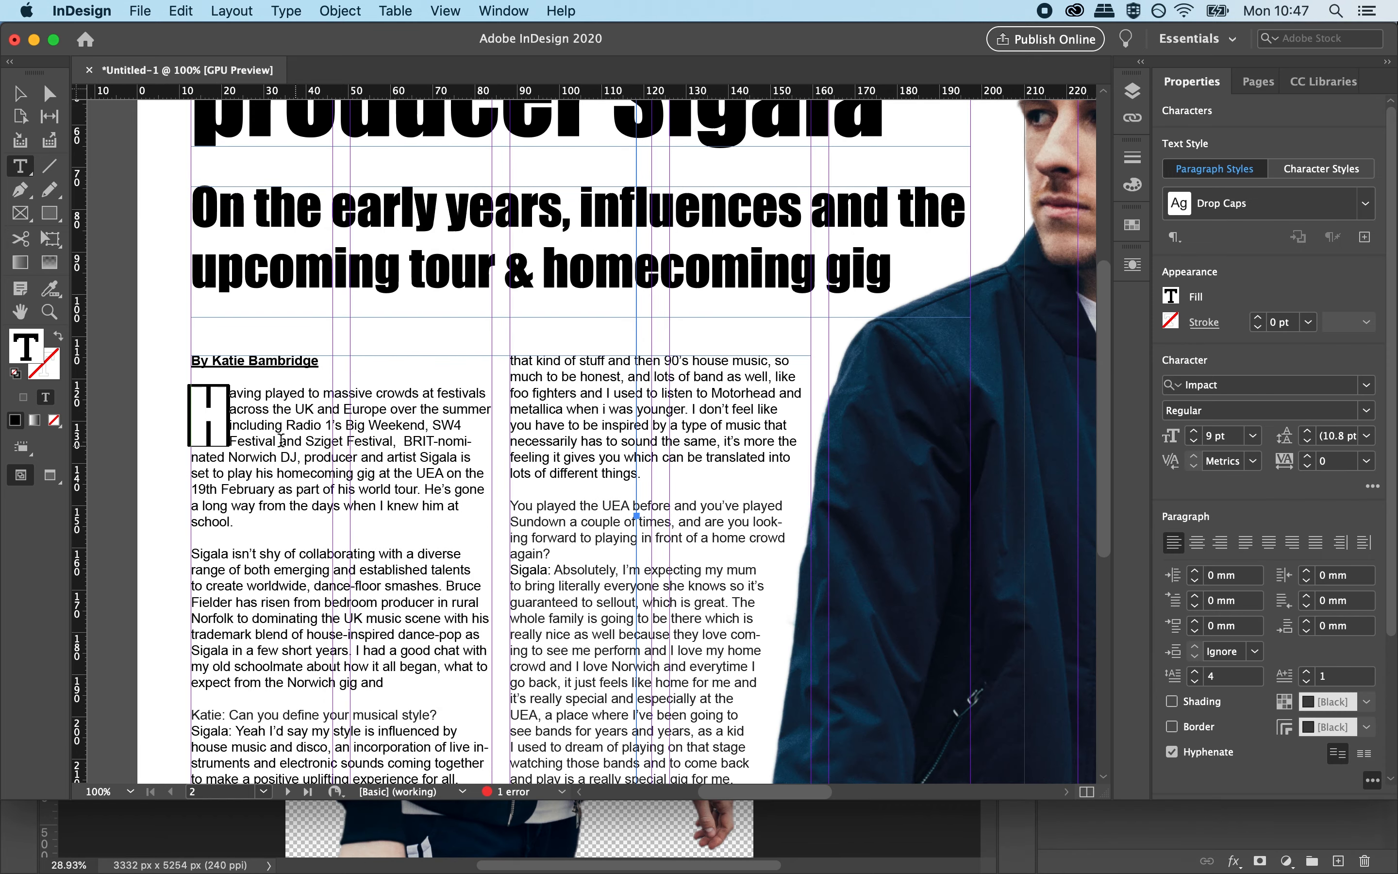
left_click(426, 461)
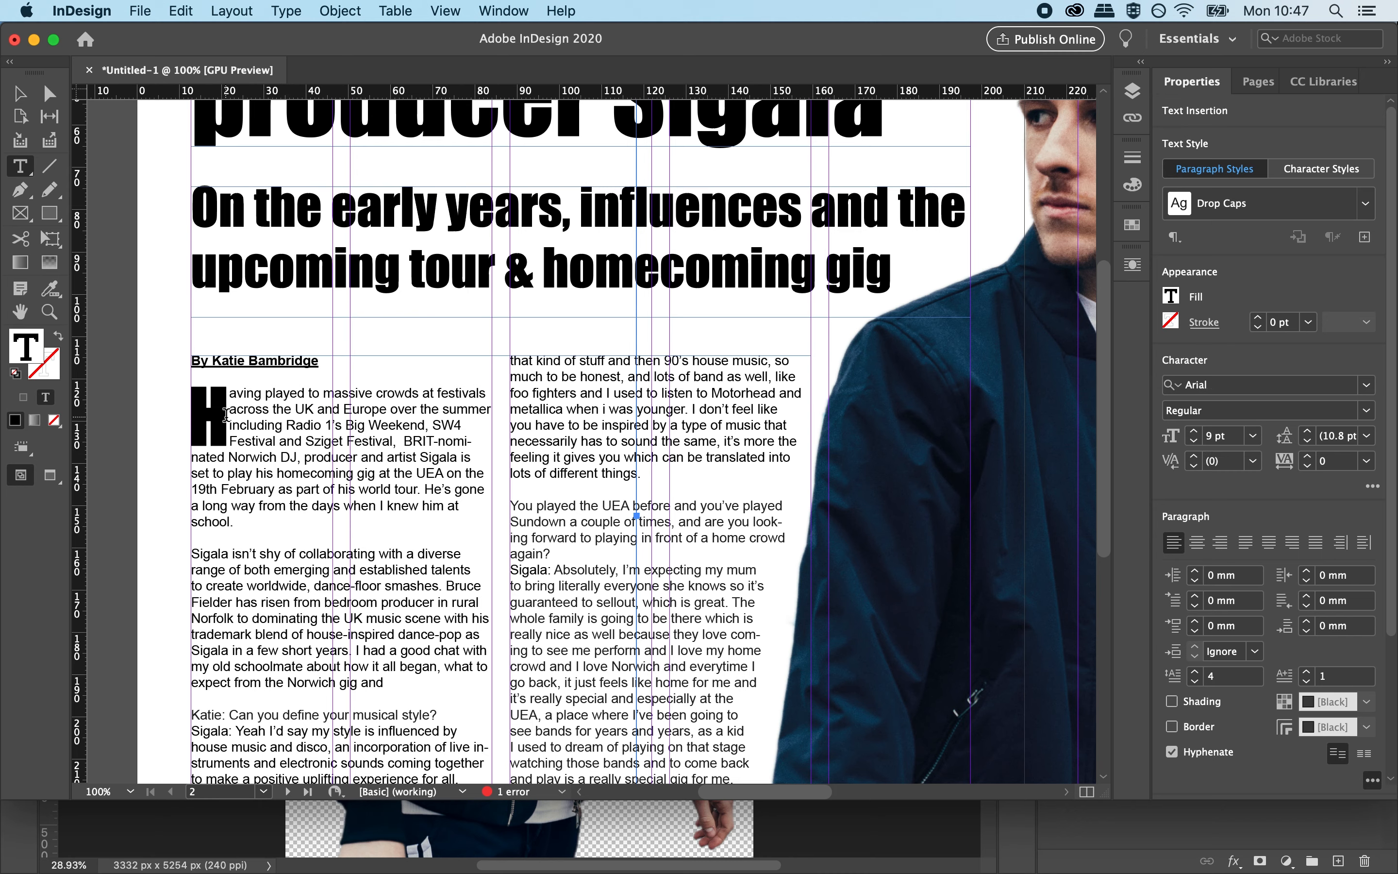
Fill the drop cap "H" of the opening paragraph with the red C=15 M=100 swatch.
left_click_drag(228, 416, 189, 416)
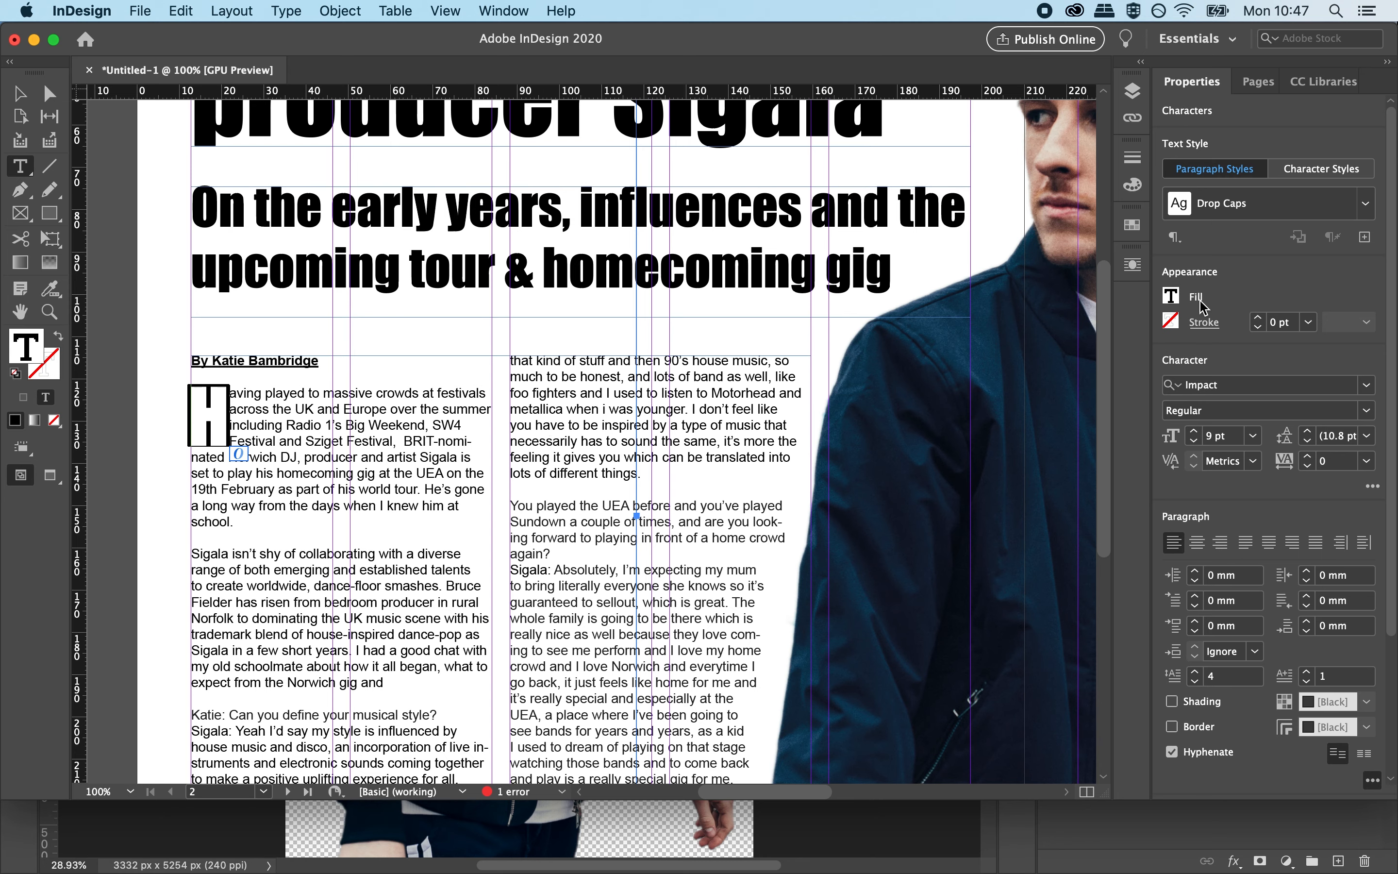
left_click(1172, 297)
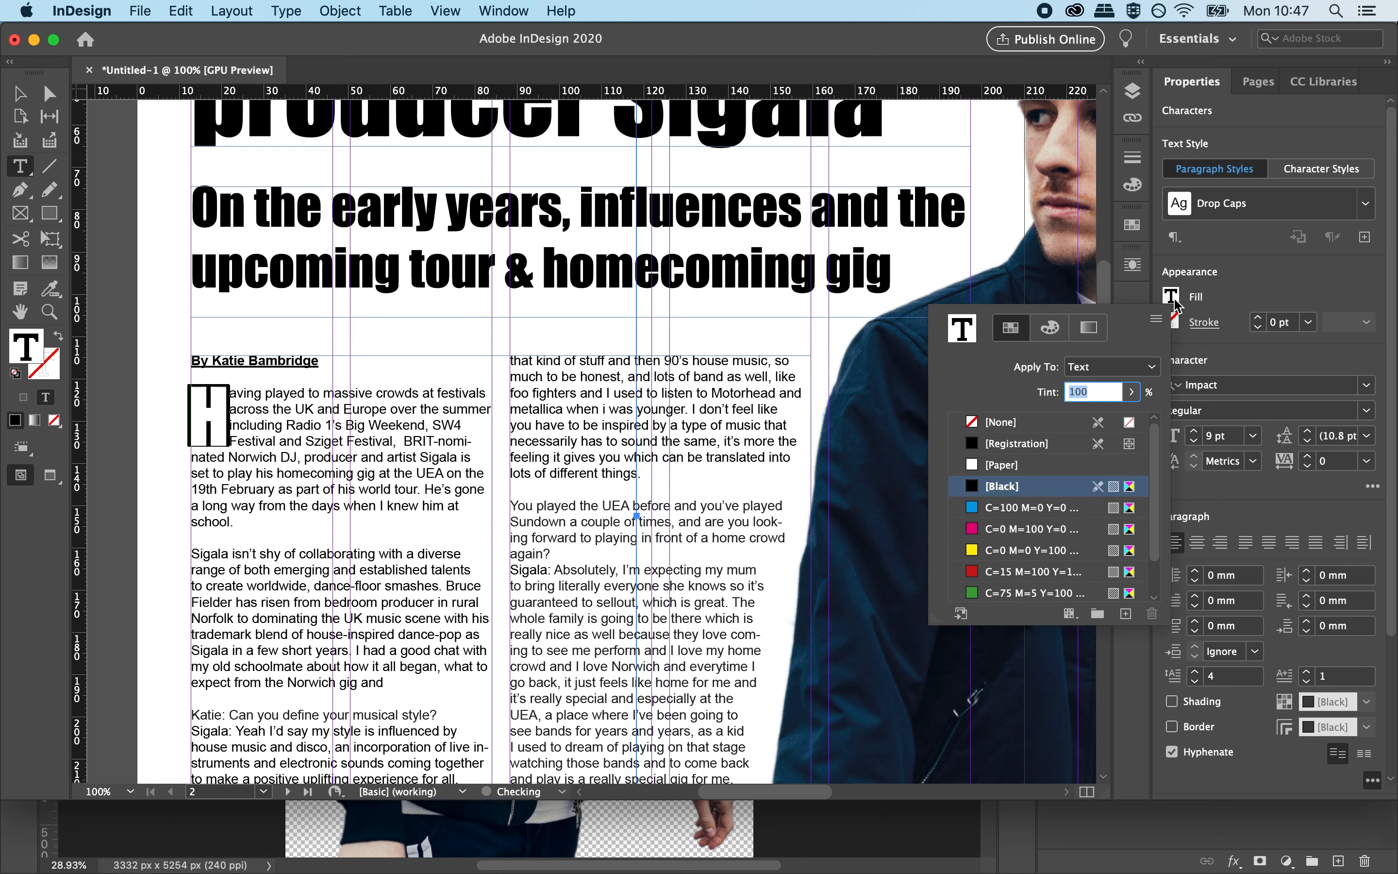
left_click(975, 575)
left_click(504, 519)
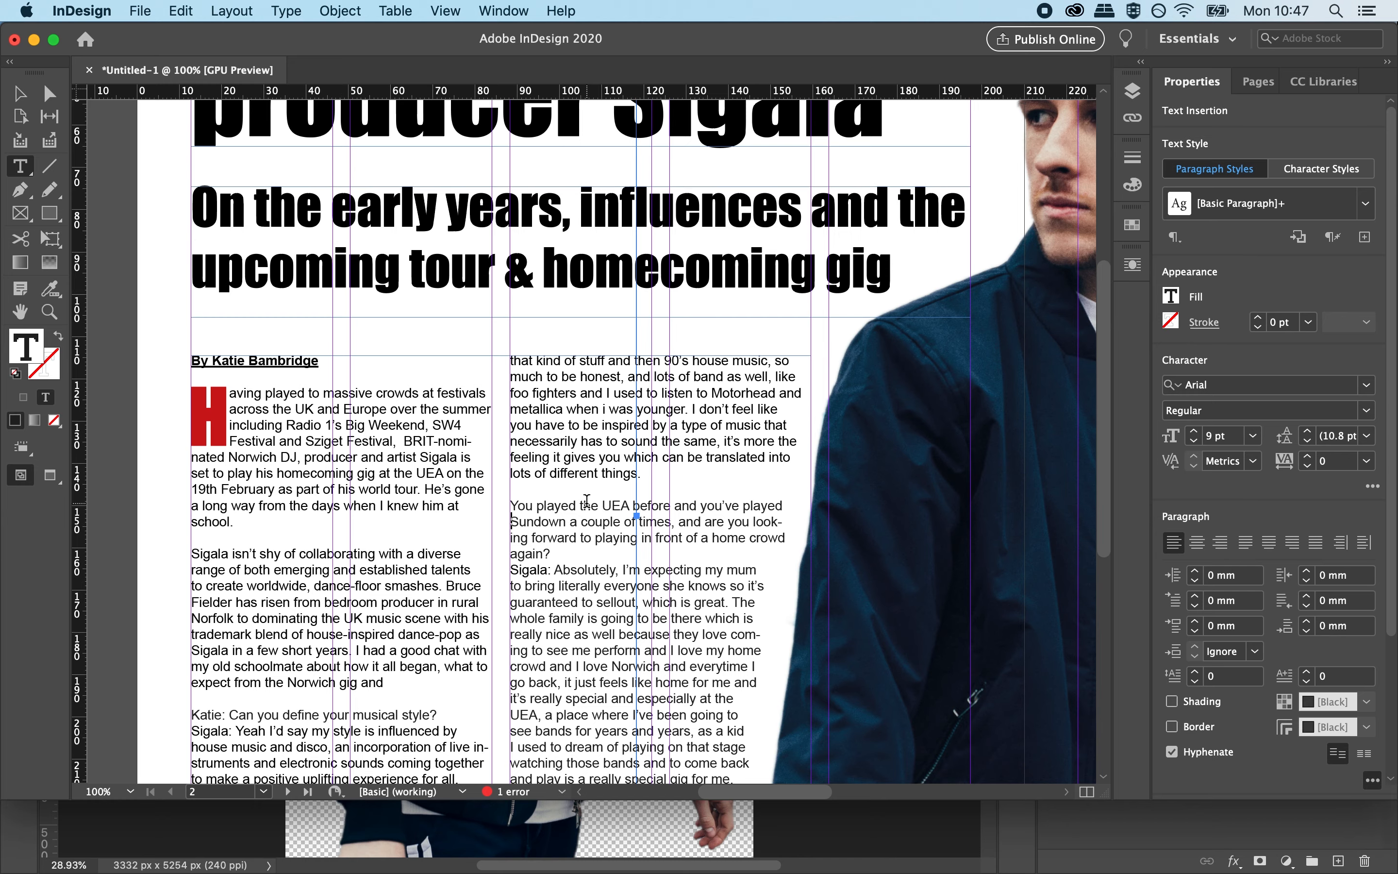
Check the whole spread without guides and frame edges, and return to the normal view.
key("super+0")
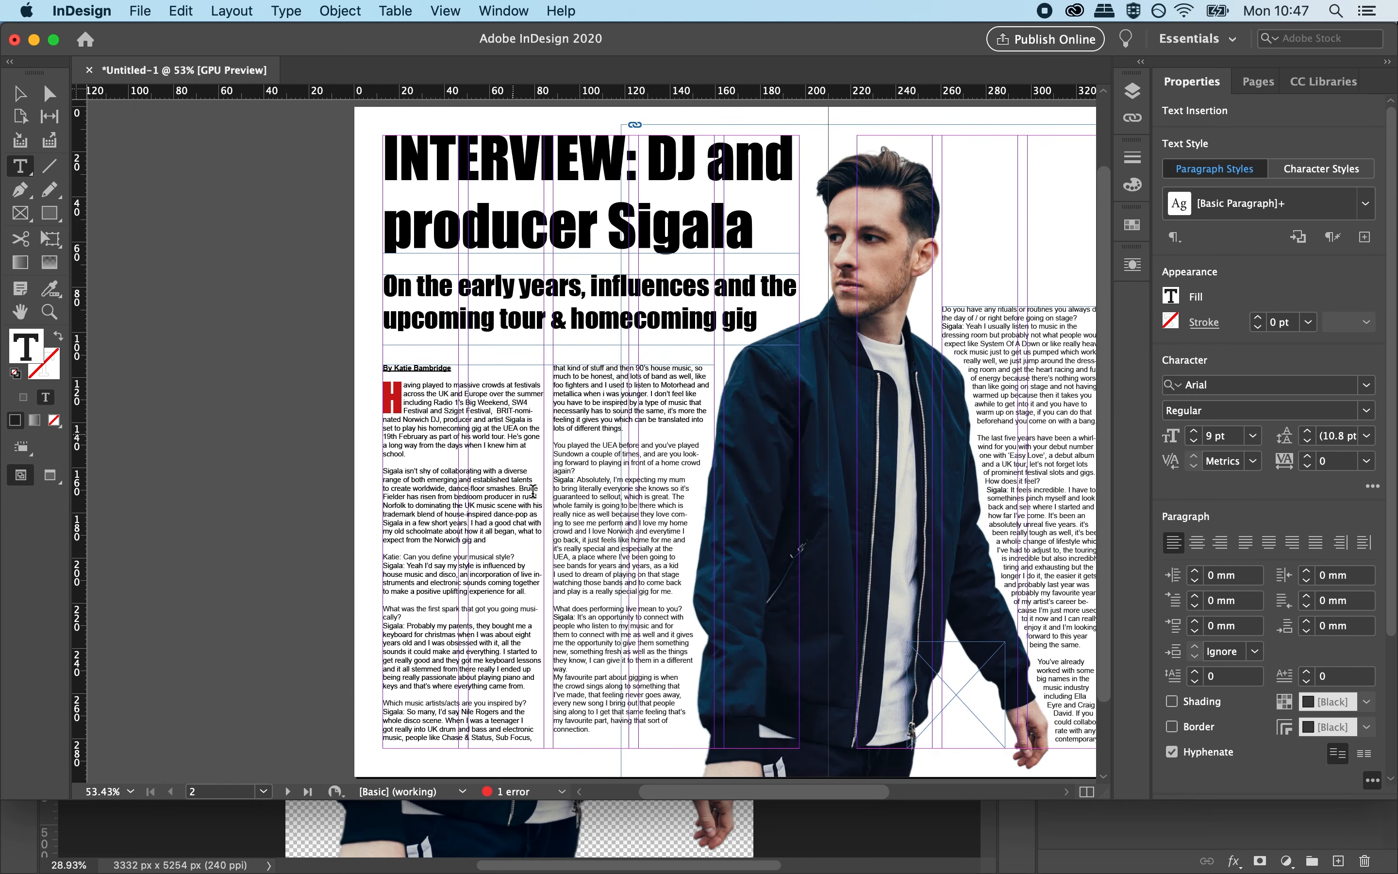
left_click(21, 312)
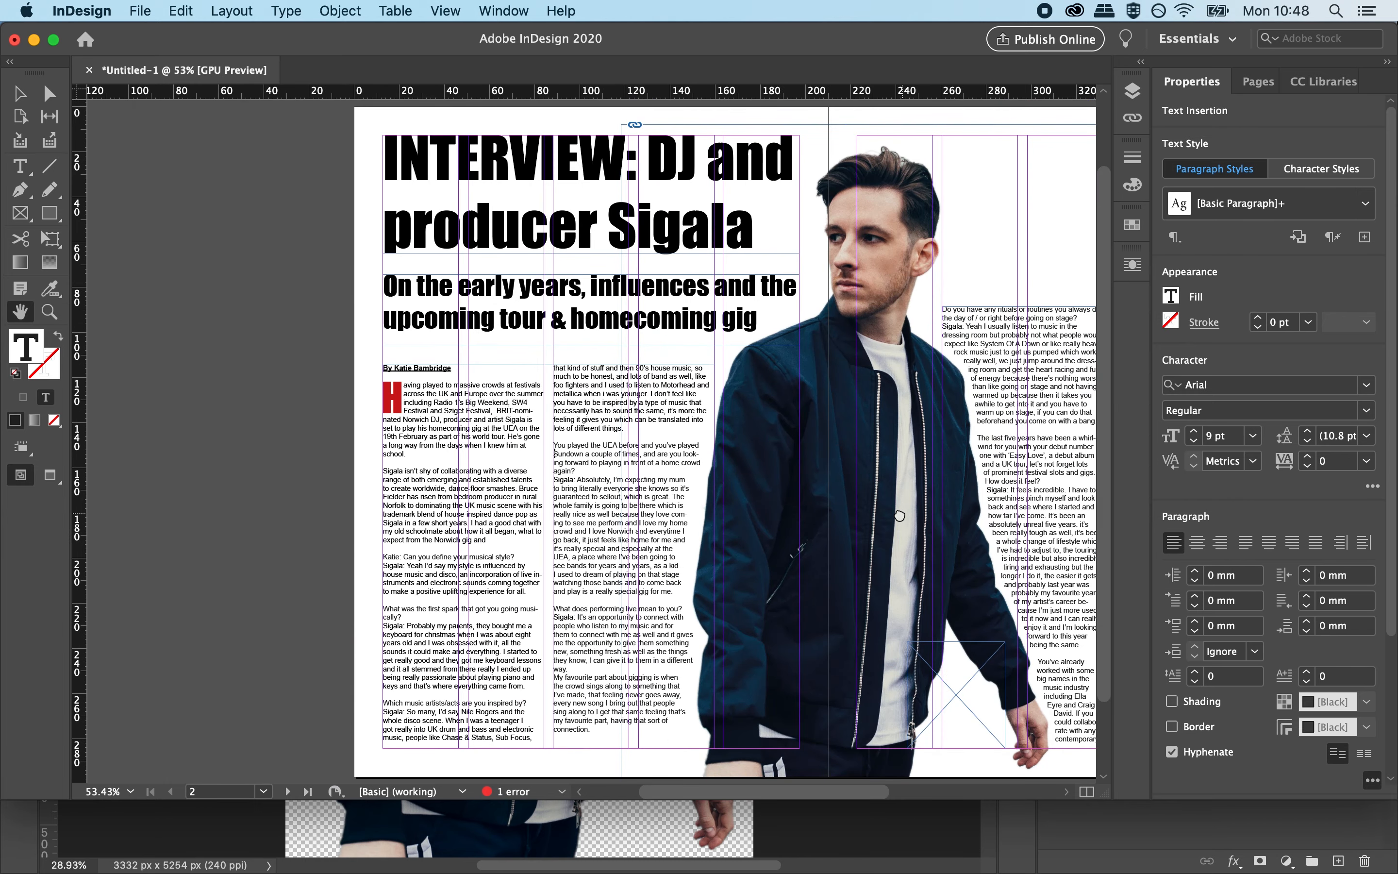
left_click_drag(900, 516, 697, 513)
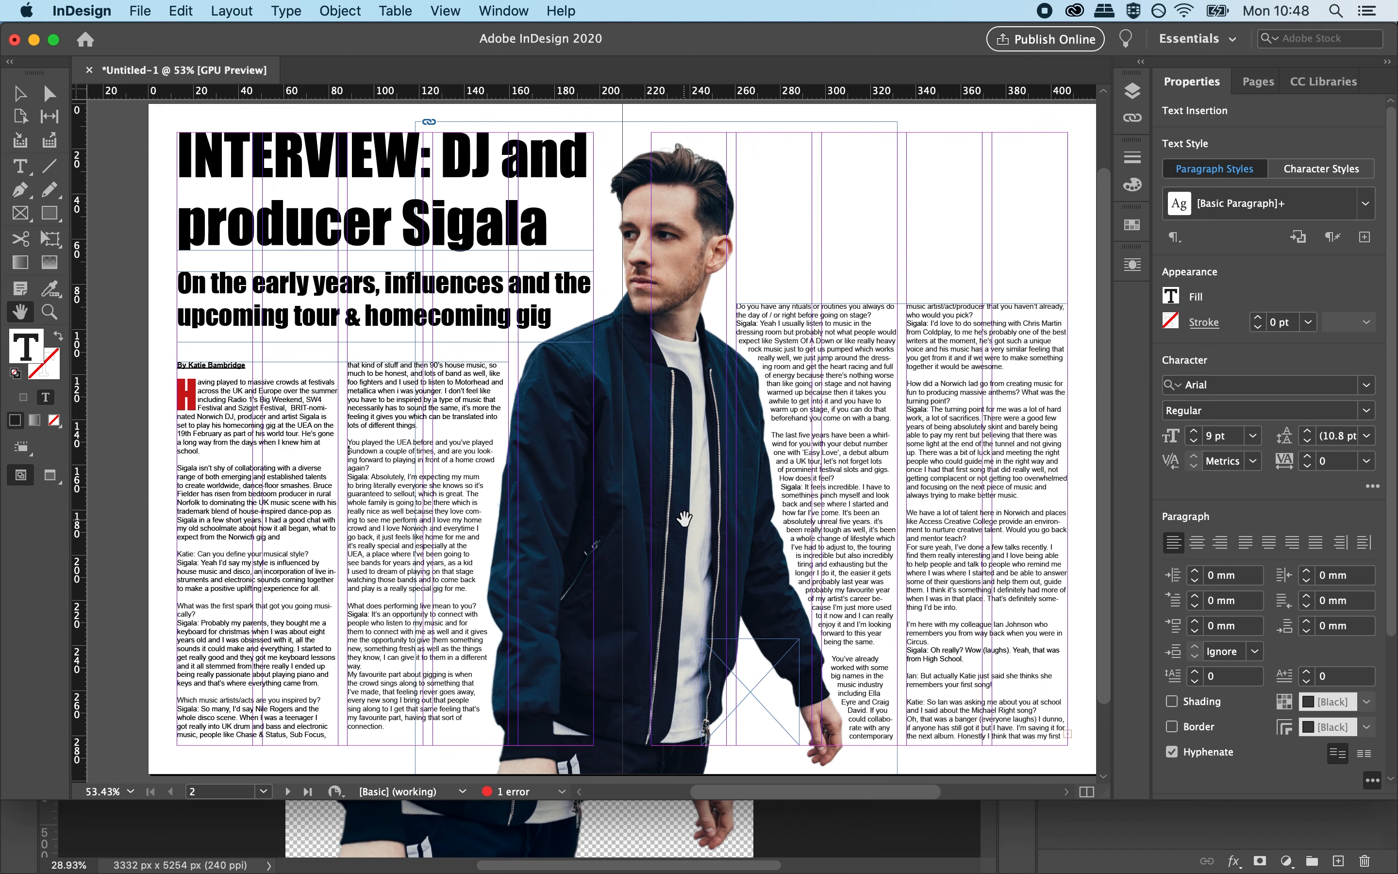
left_click(51, 484)
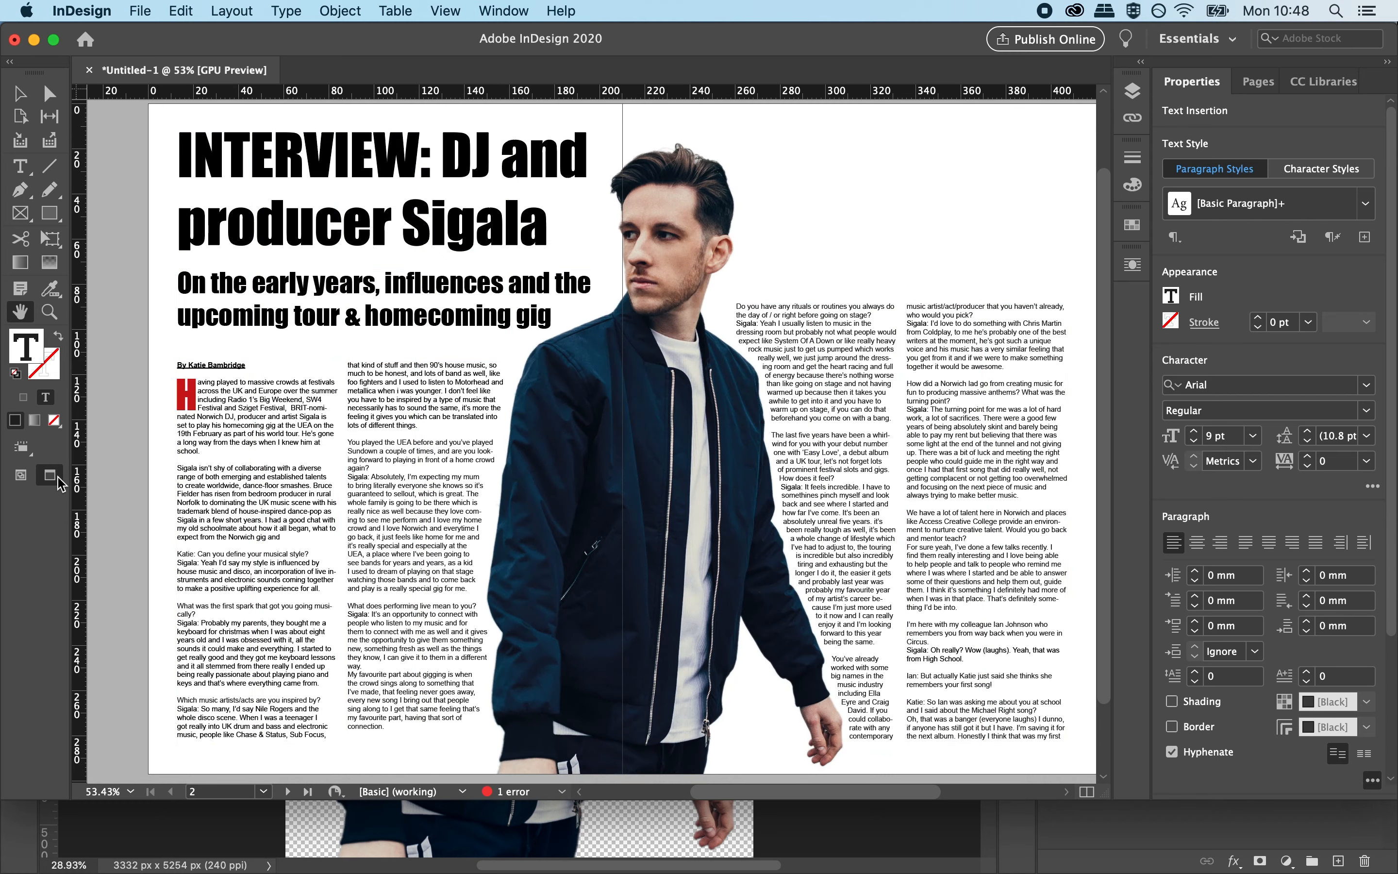
left_click(22, 481)
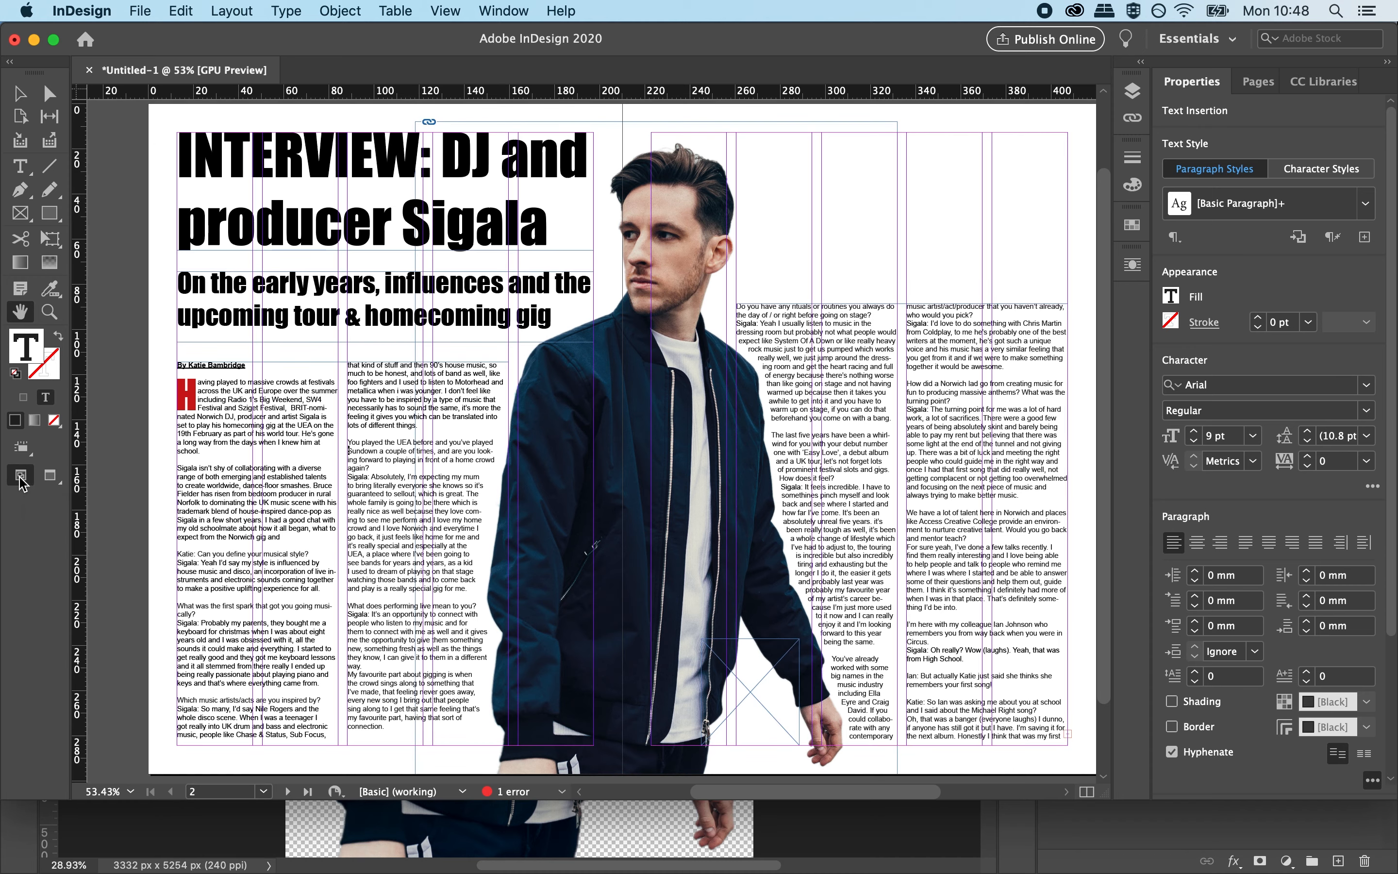
Lower the upper edge of the right page's interview text frame to about Y 94.5 mm, making it about 189.8 mm high.
left_click(21, 95)
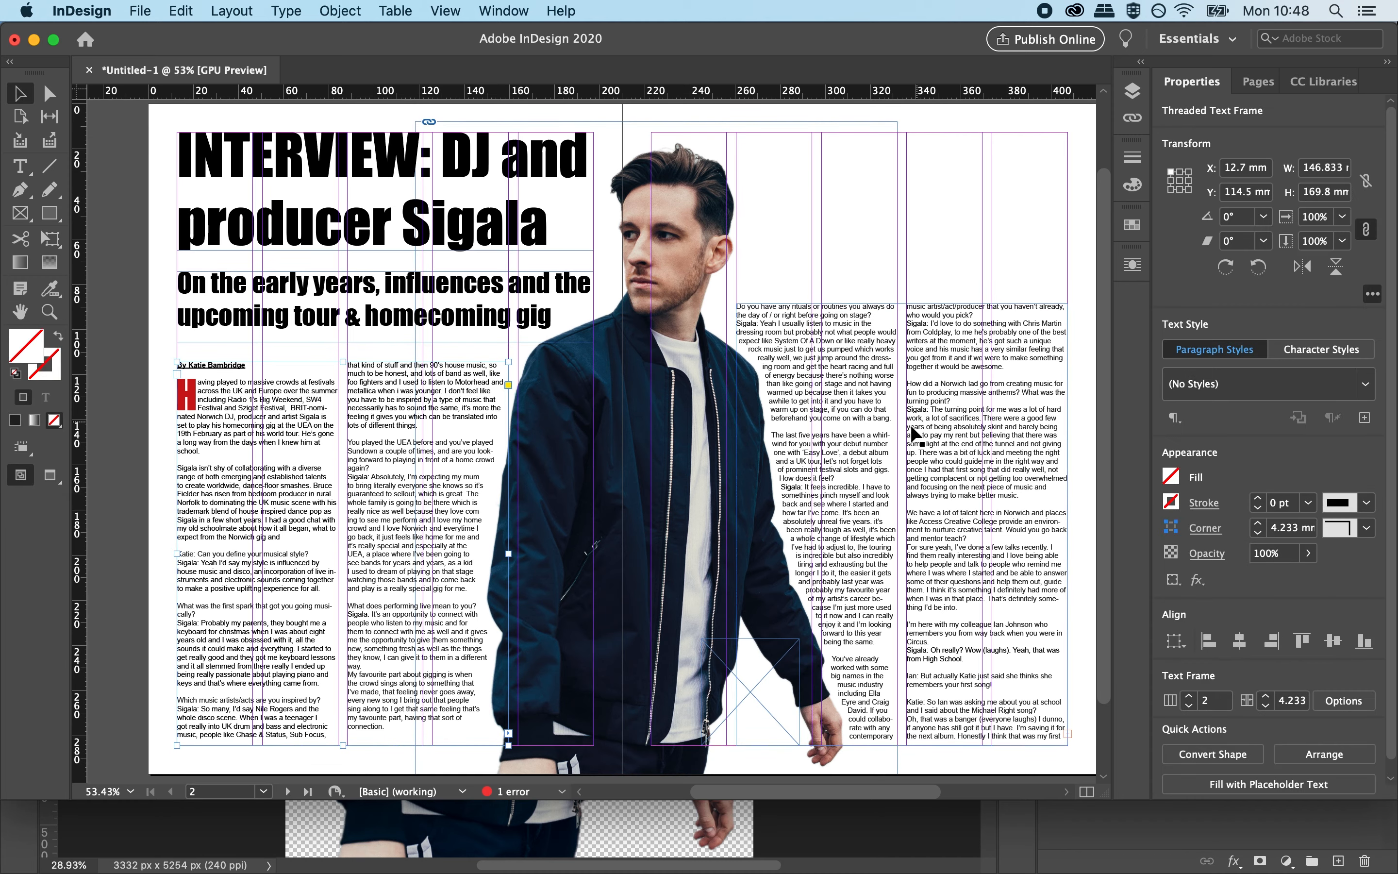
left_click(936, 312)
left_click_drag(905, 304, 900, 316)
Make the first interview question, "Can you define your musical style?", bold, including the interviewer's name before it.
left_click(51, 312)
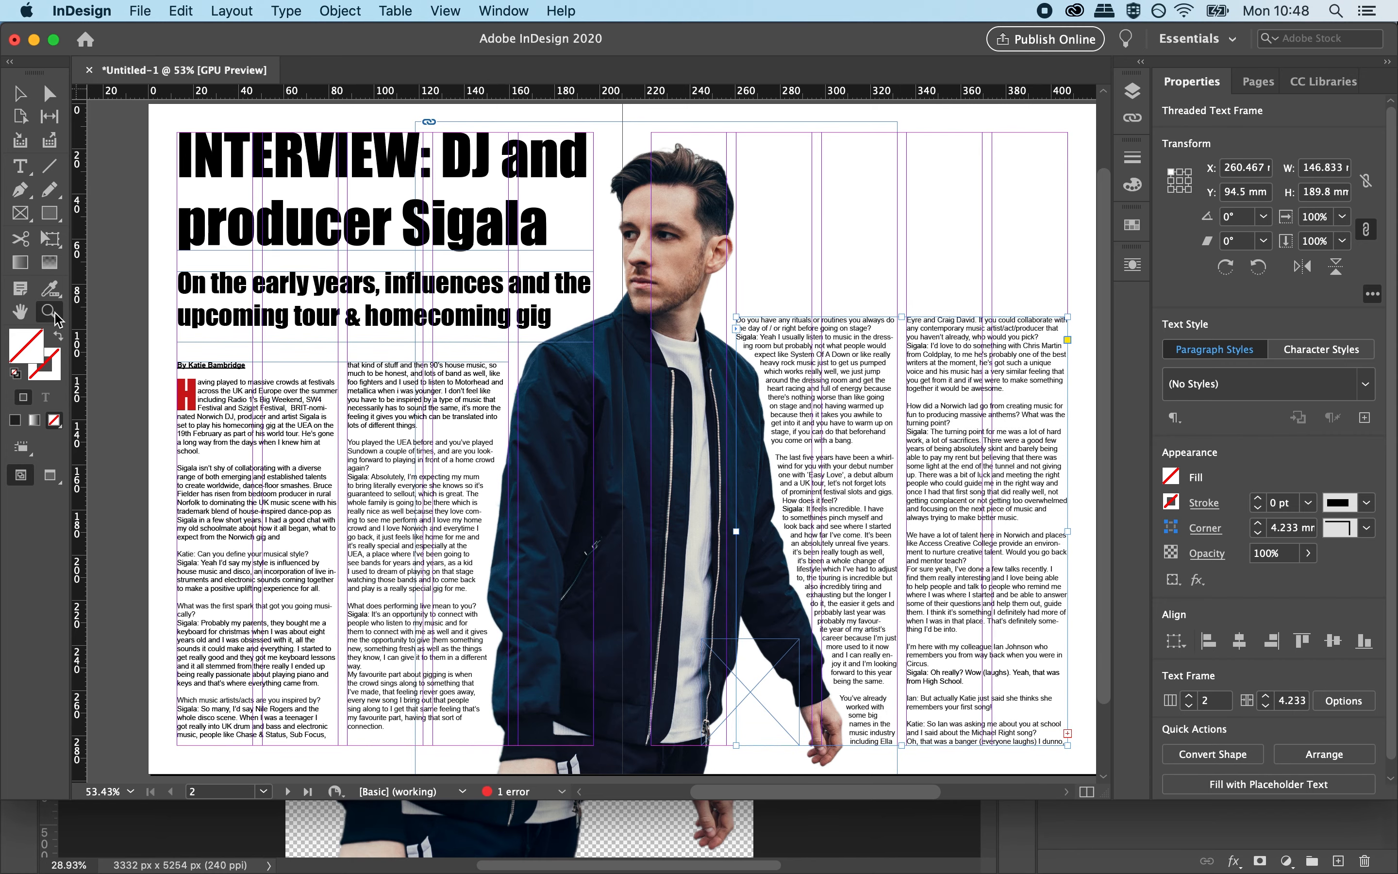
left_click(248, 479)
left_click(670, 520)
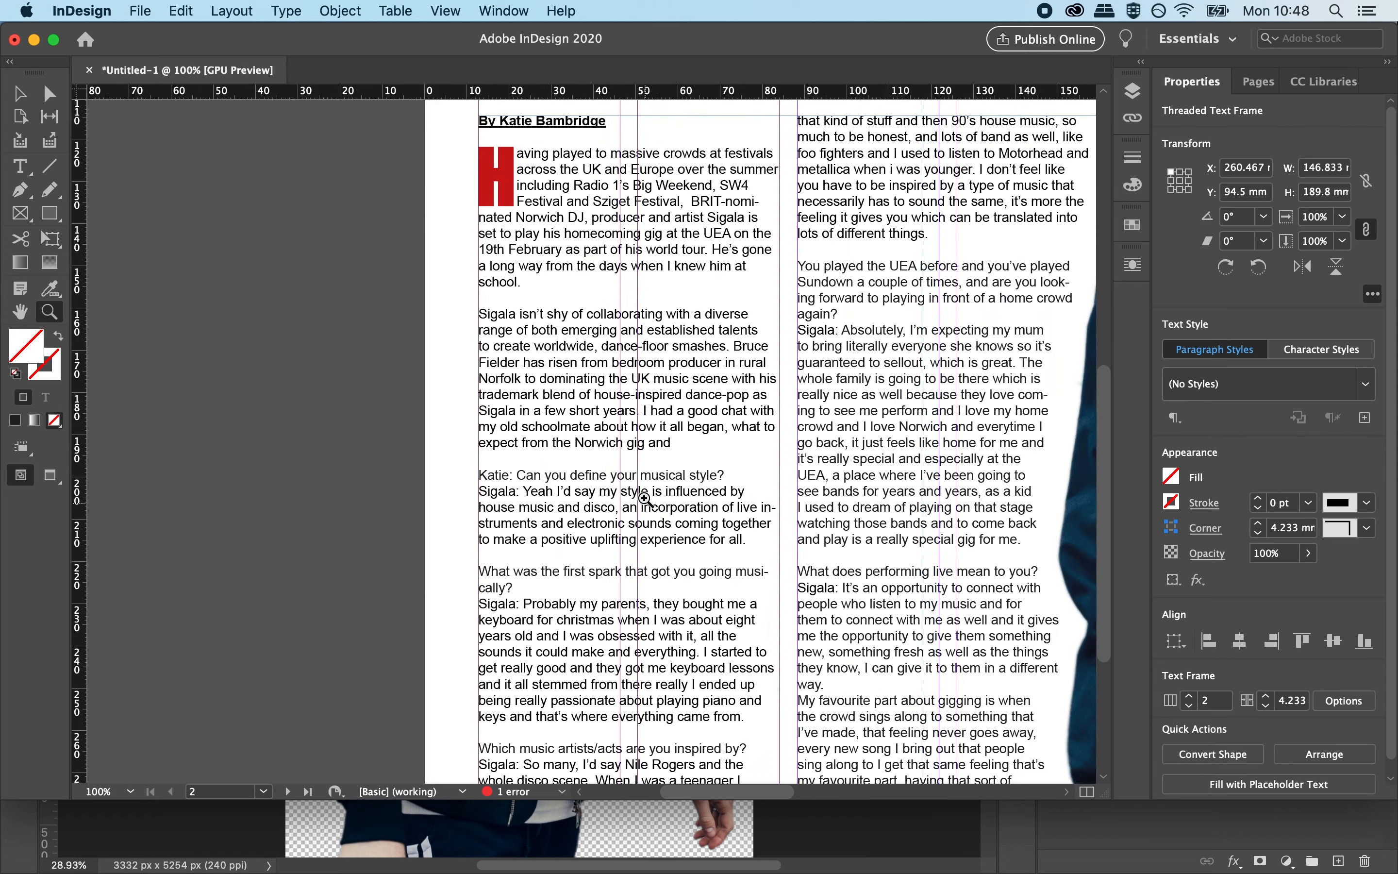
left_click(21, 169)
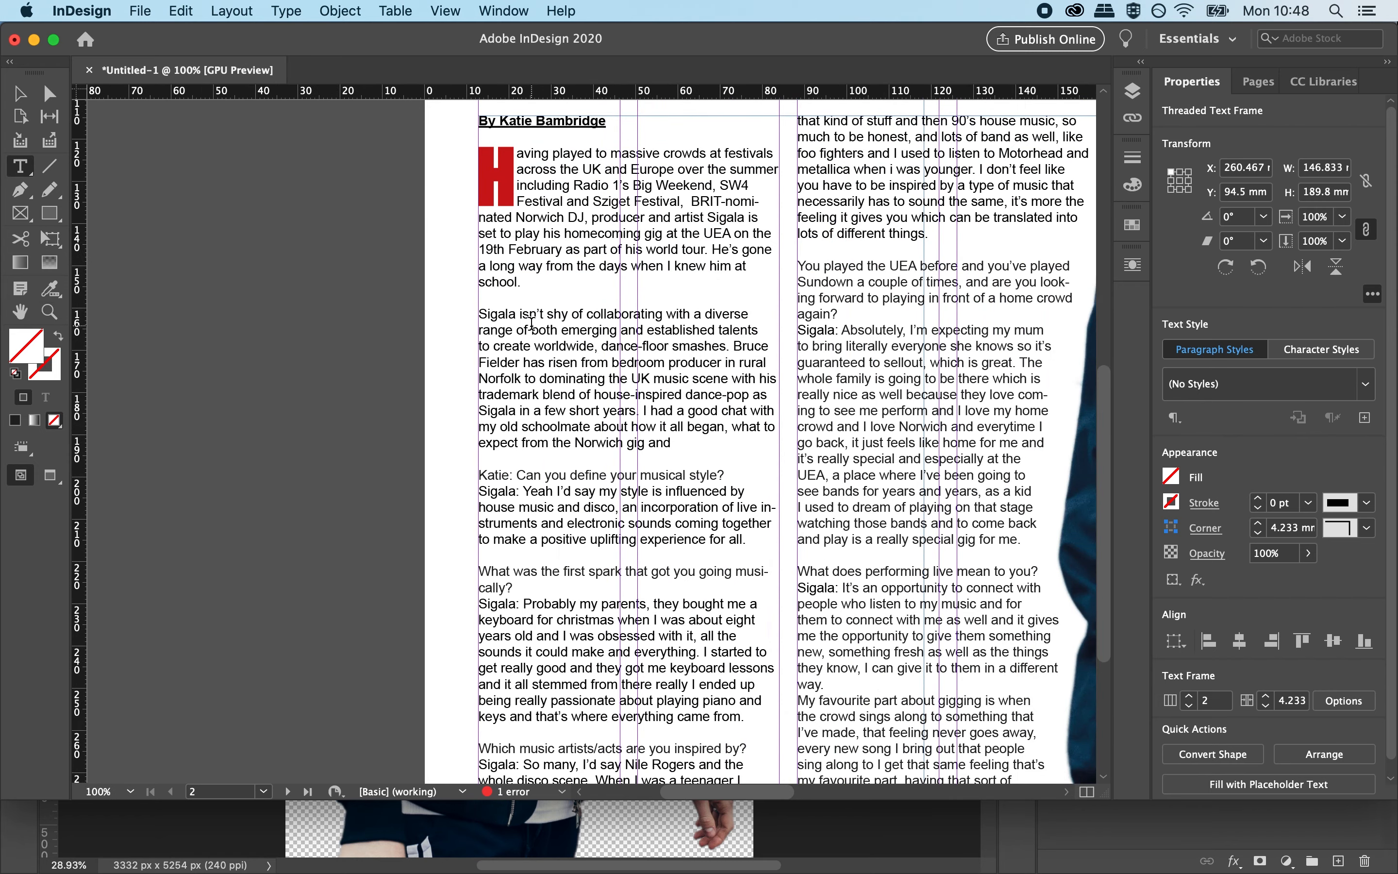
left_click_drag(731, 476, 477, 475)
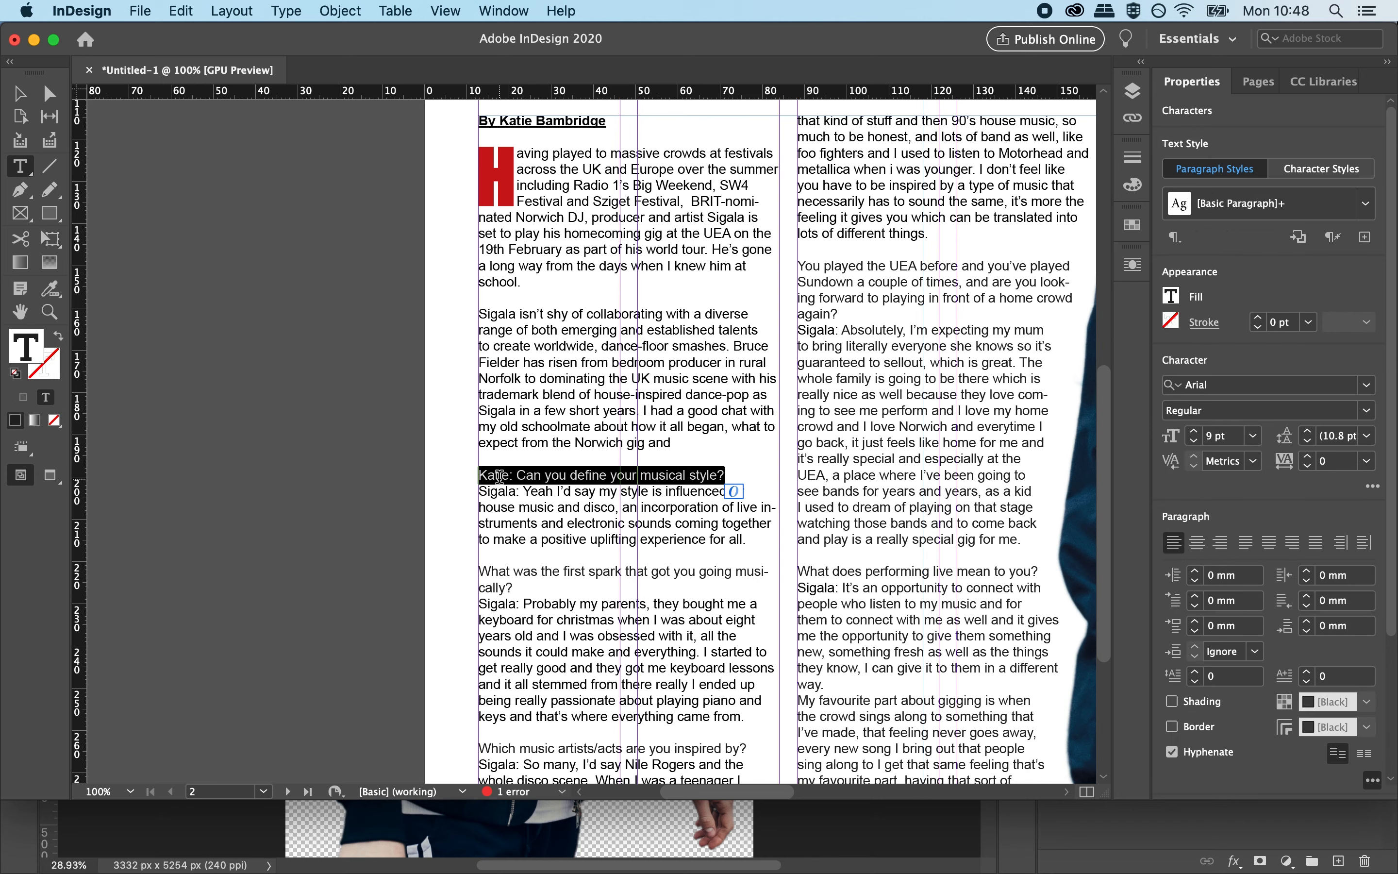
left_click(1370, 412)
left_click(1284, 477)
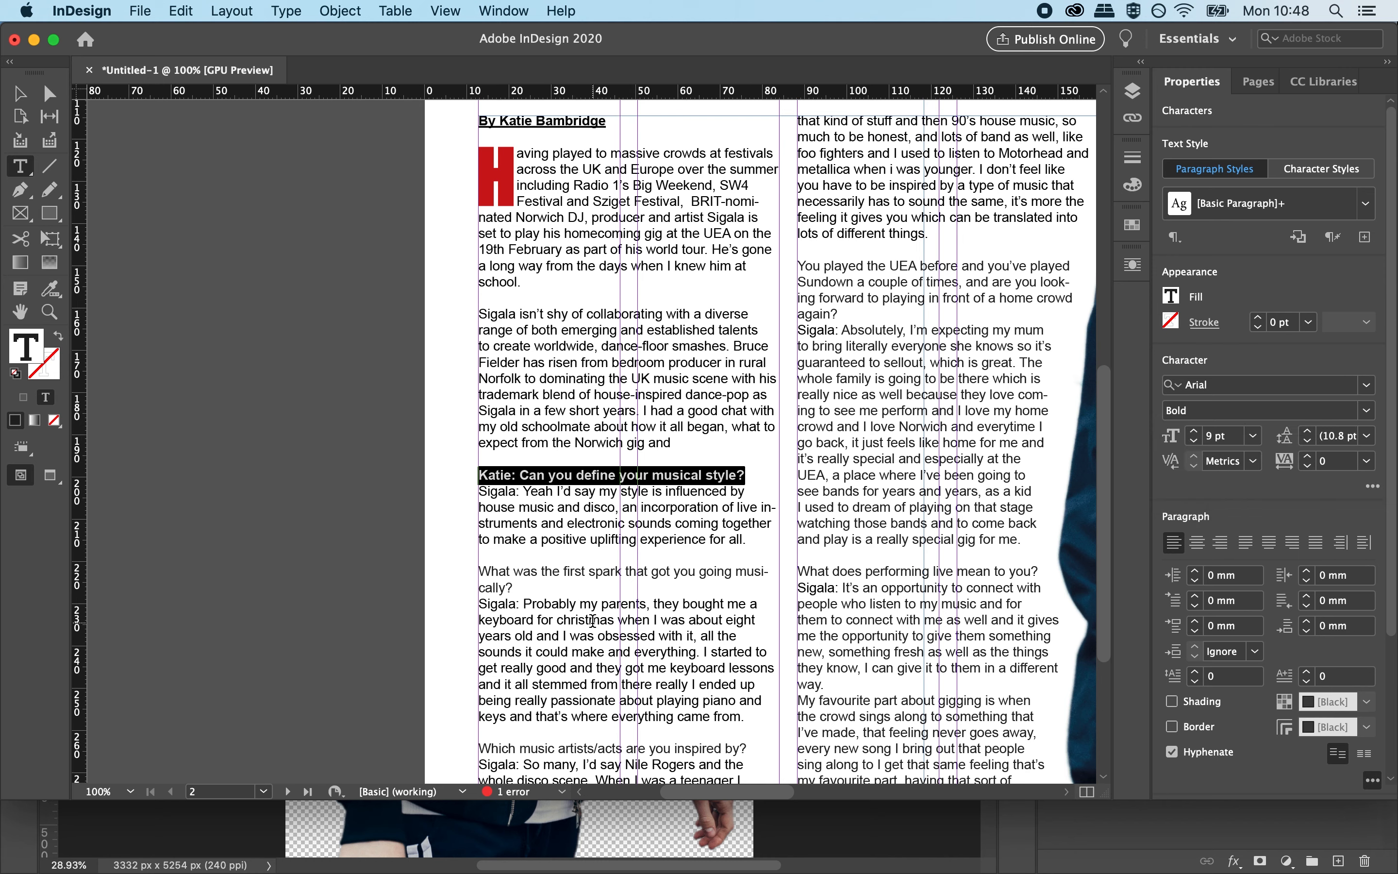
Make the questions beginning "What was the first spark" and "You played the UEA before" bold.
left_click_drag(522, 589, 480, 574)
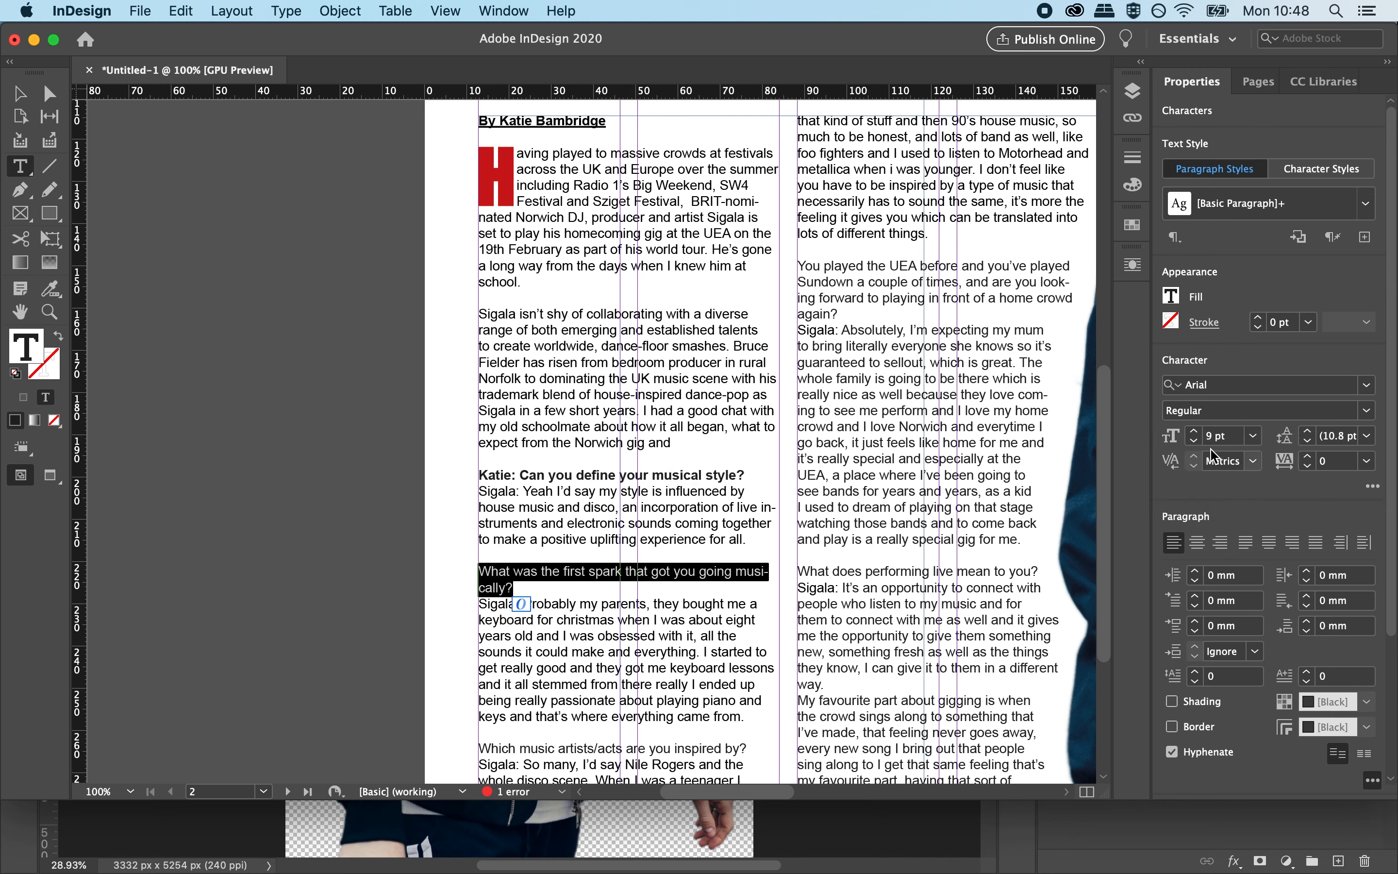
left_click(1368, 412)
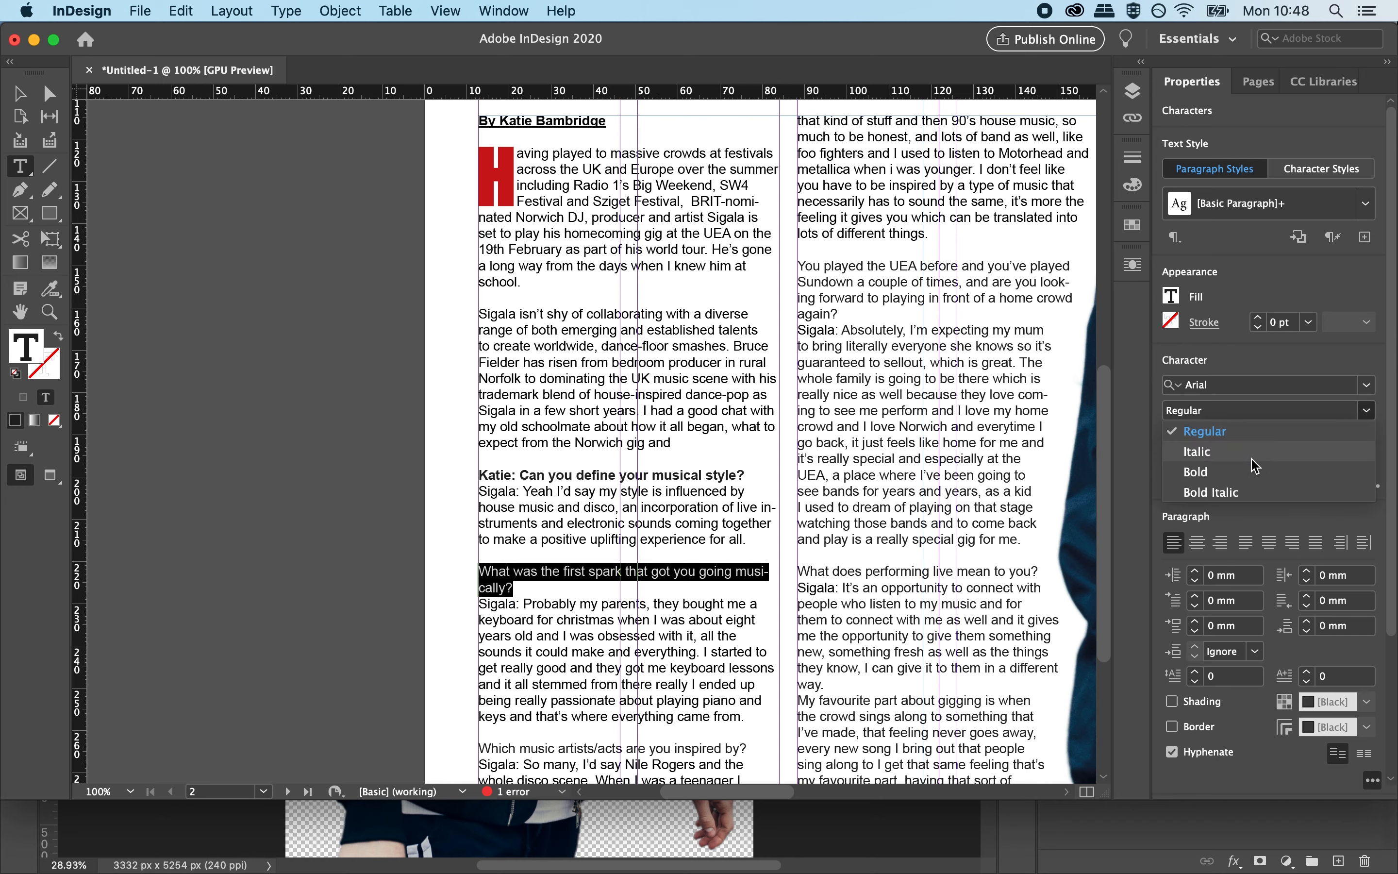
left_click(1212, 474)
left_click_drag(838, 313, 798, 264)
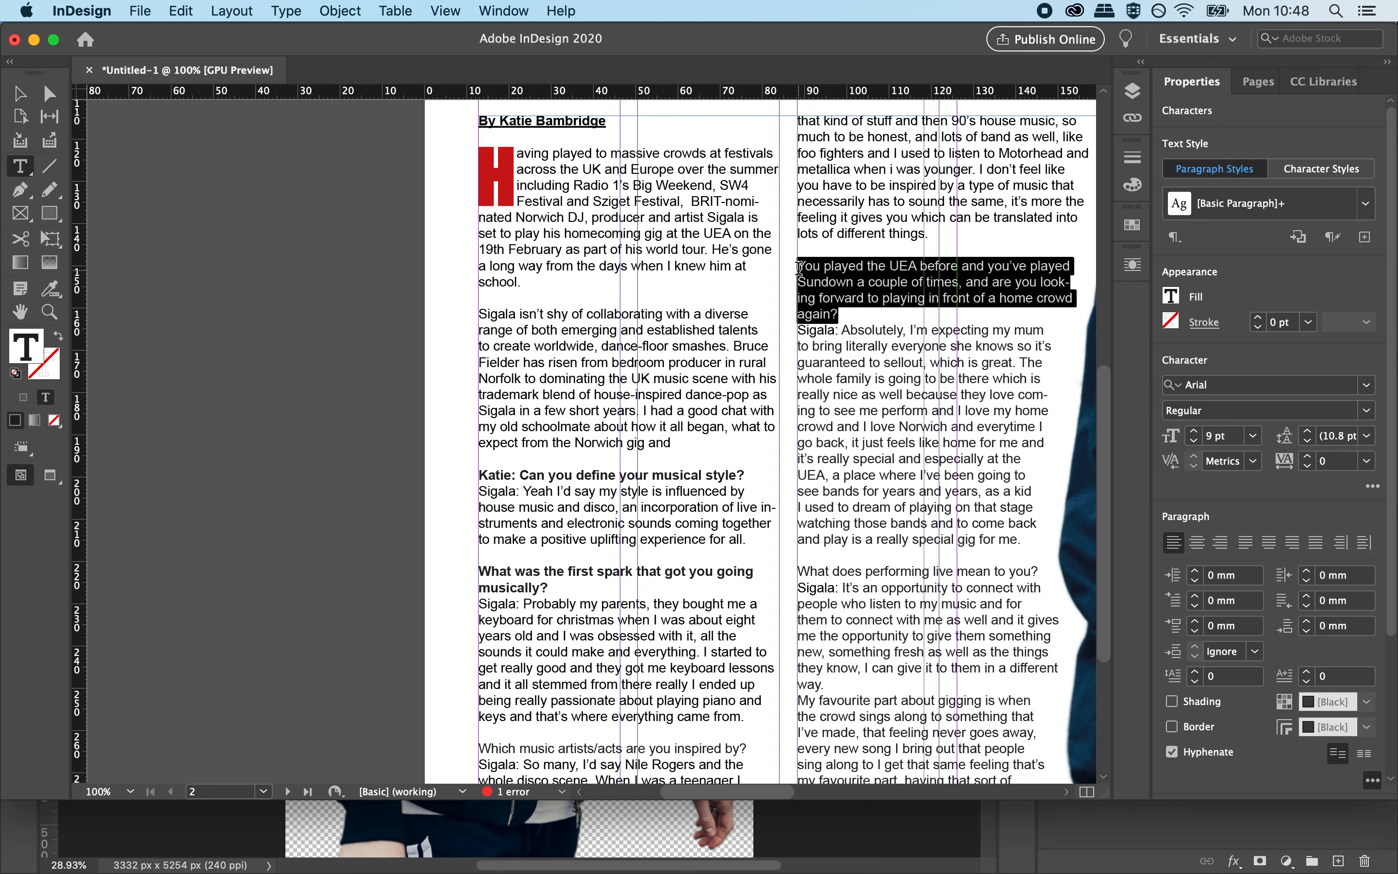
left_click(1285, 411)
left_click(1367, 411)
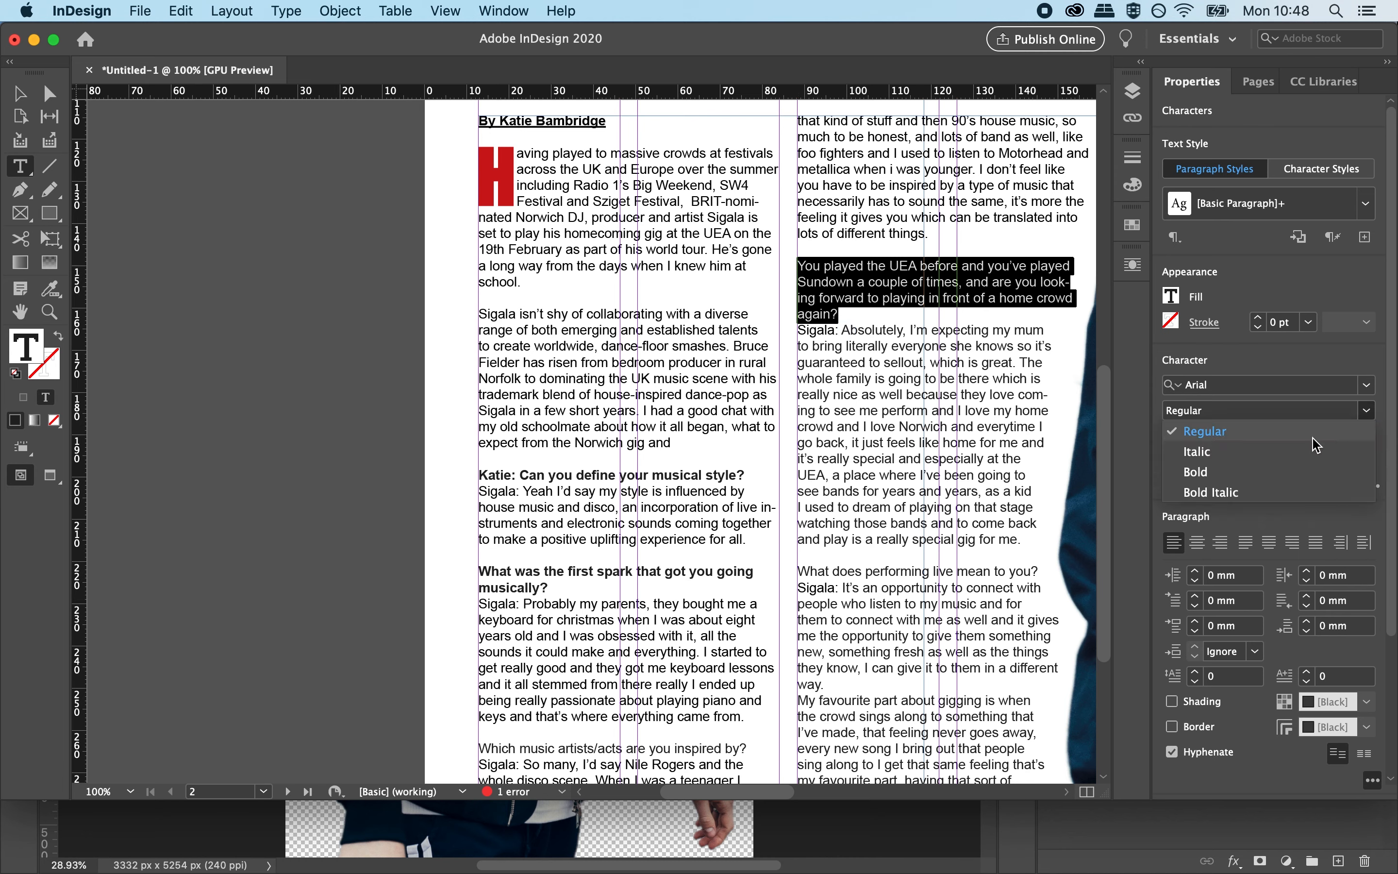
left_click(1277, 471)
Make the question "What does performing live mean to you?" in the second column bold.
left_click(906, 586)
triple_click(905, 586)
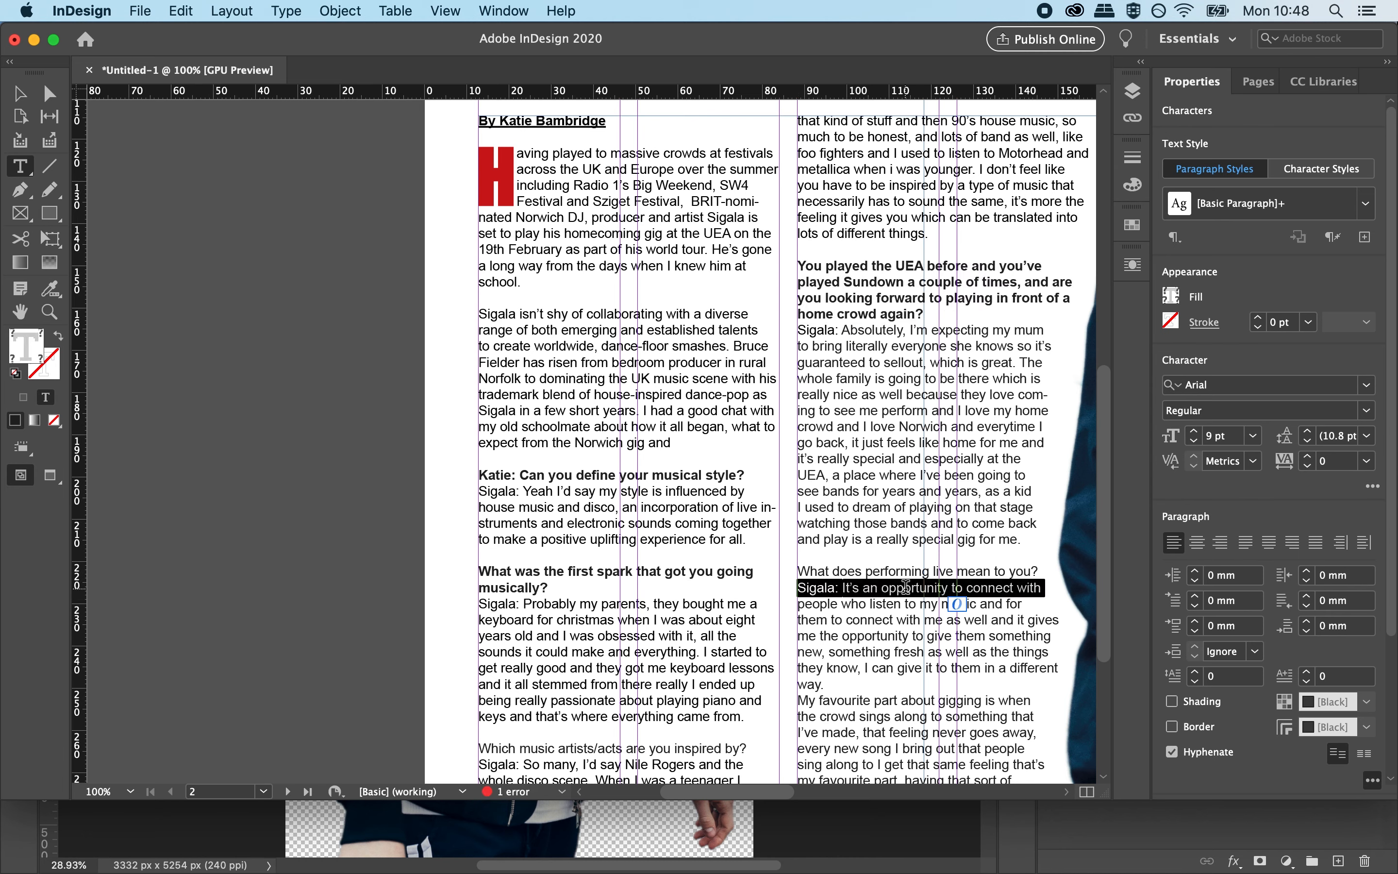
left_click(905, 586)
triple_click(890, 571)
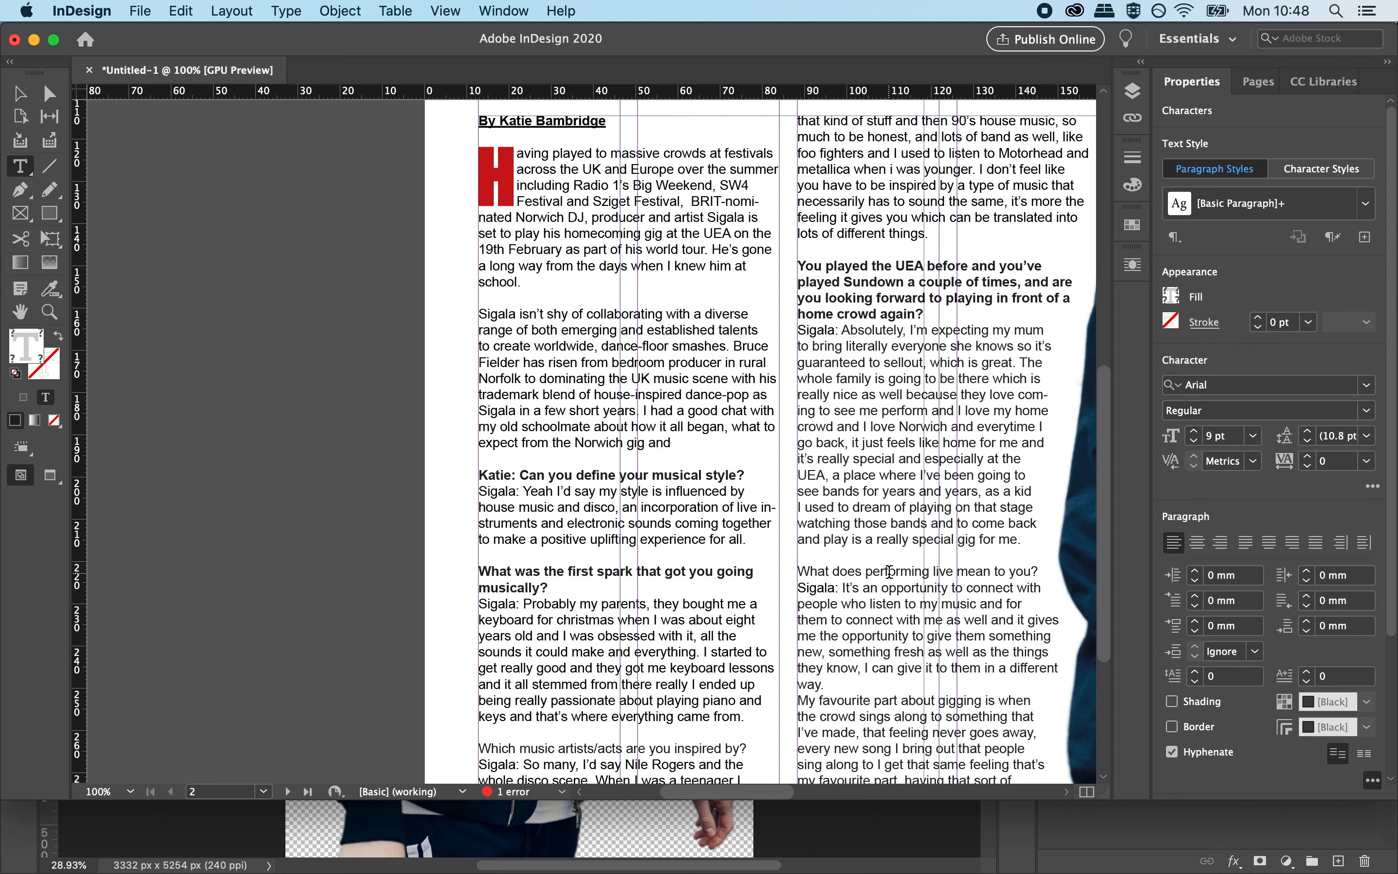
left_click(1356, 410)
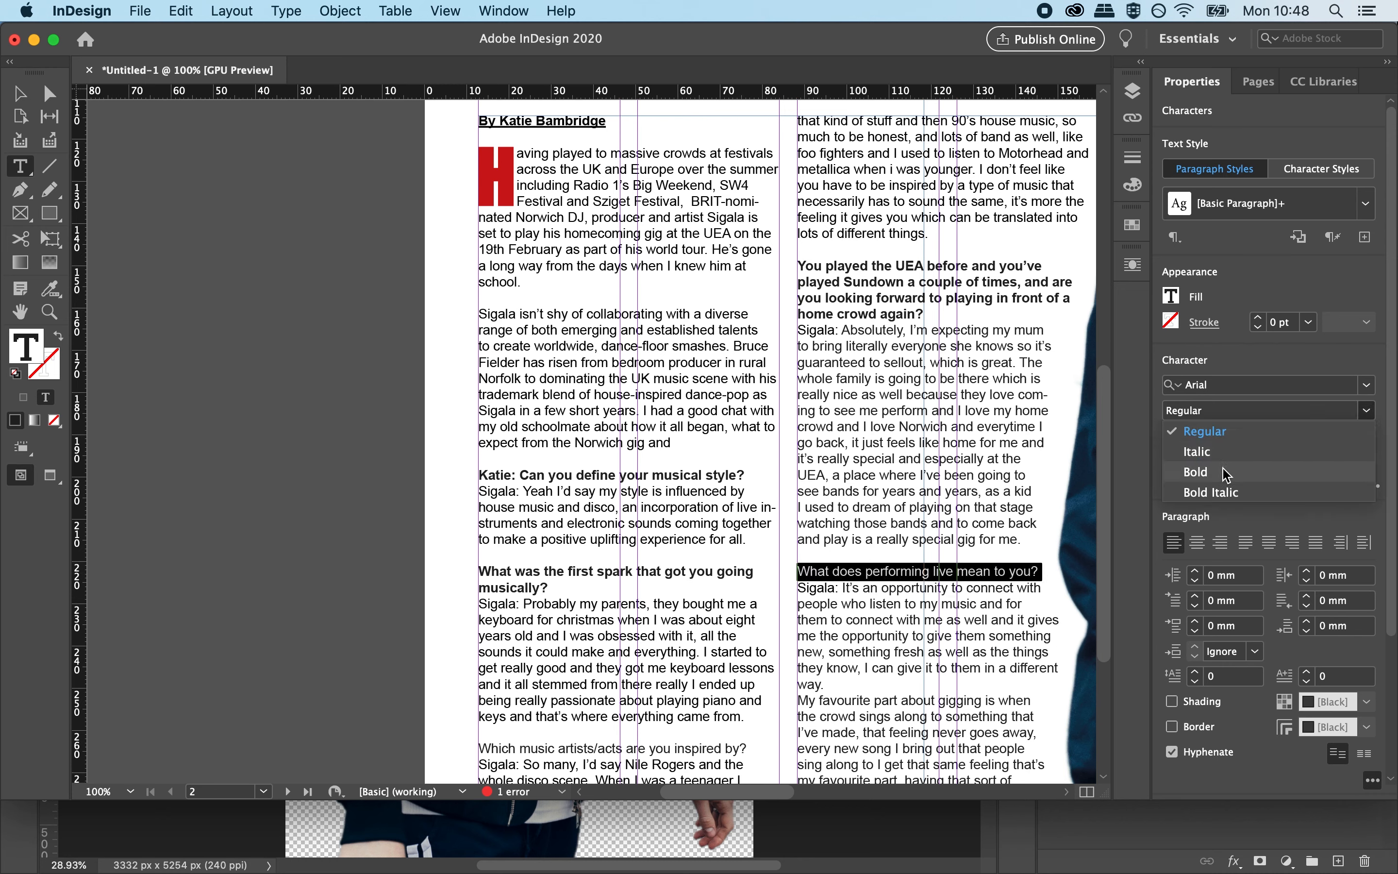
left_click(1271, 471)
left_click(697, 573)
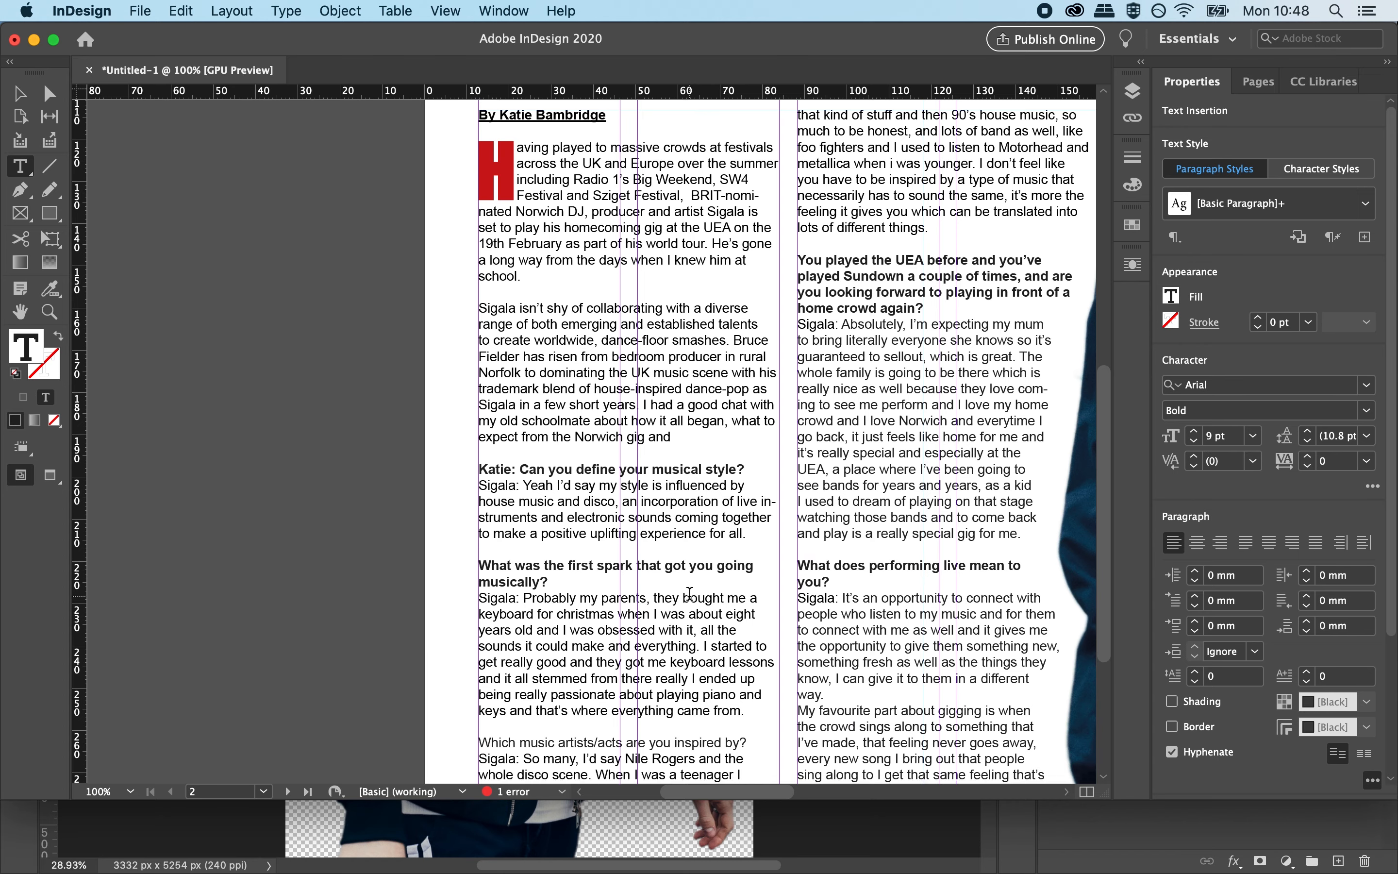
Make the question "Which music artists/acts are you inspired by?" in the first column bold.
scroll(636, 549, "down", 5)
triple_click(598, 546)
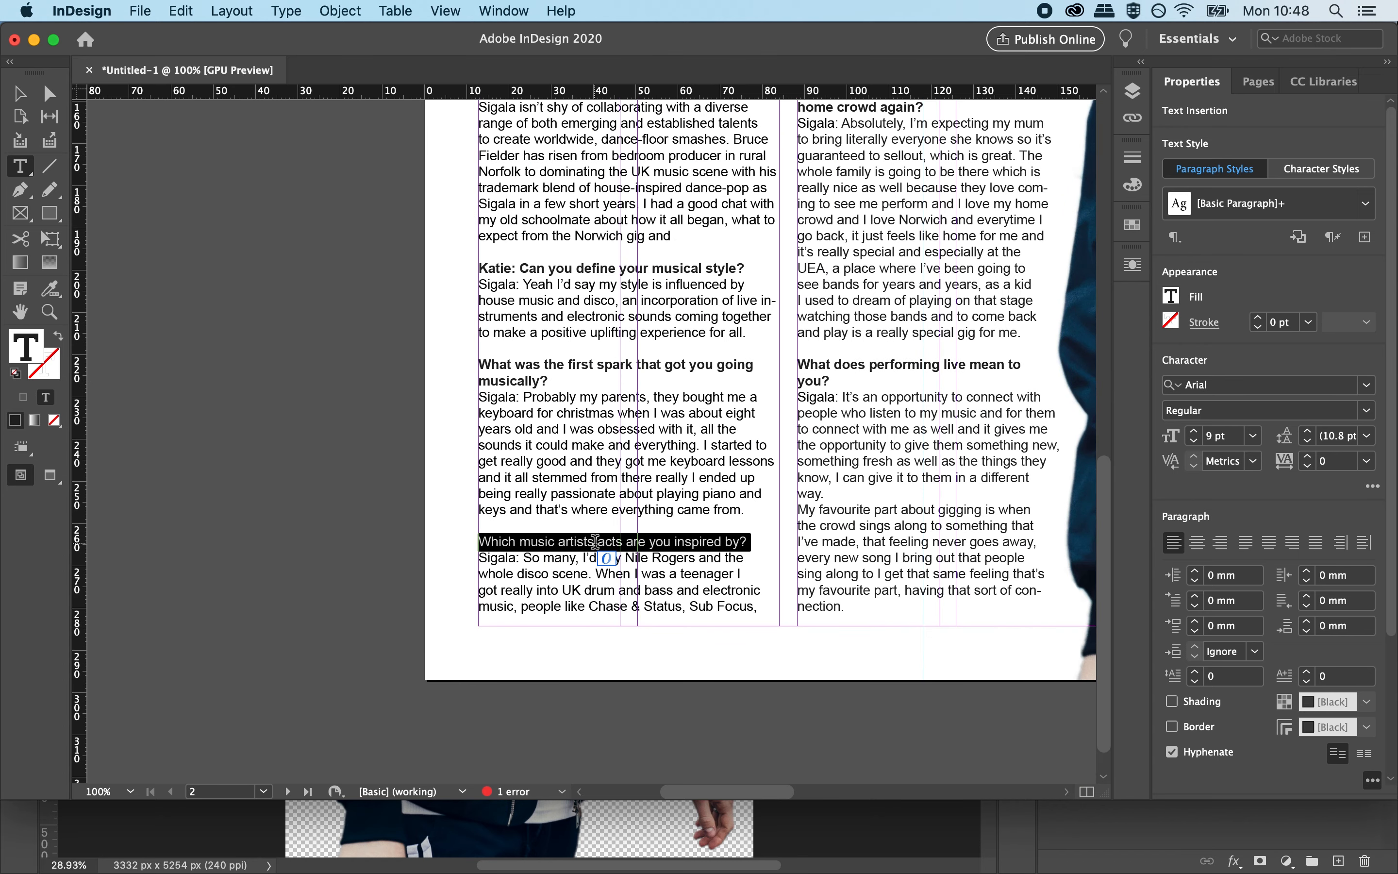
left_click(1367, 411)
left_click(1241, 475)
left_click(906, 524)
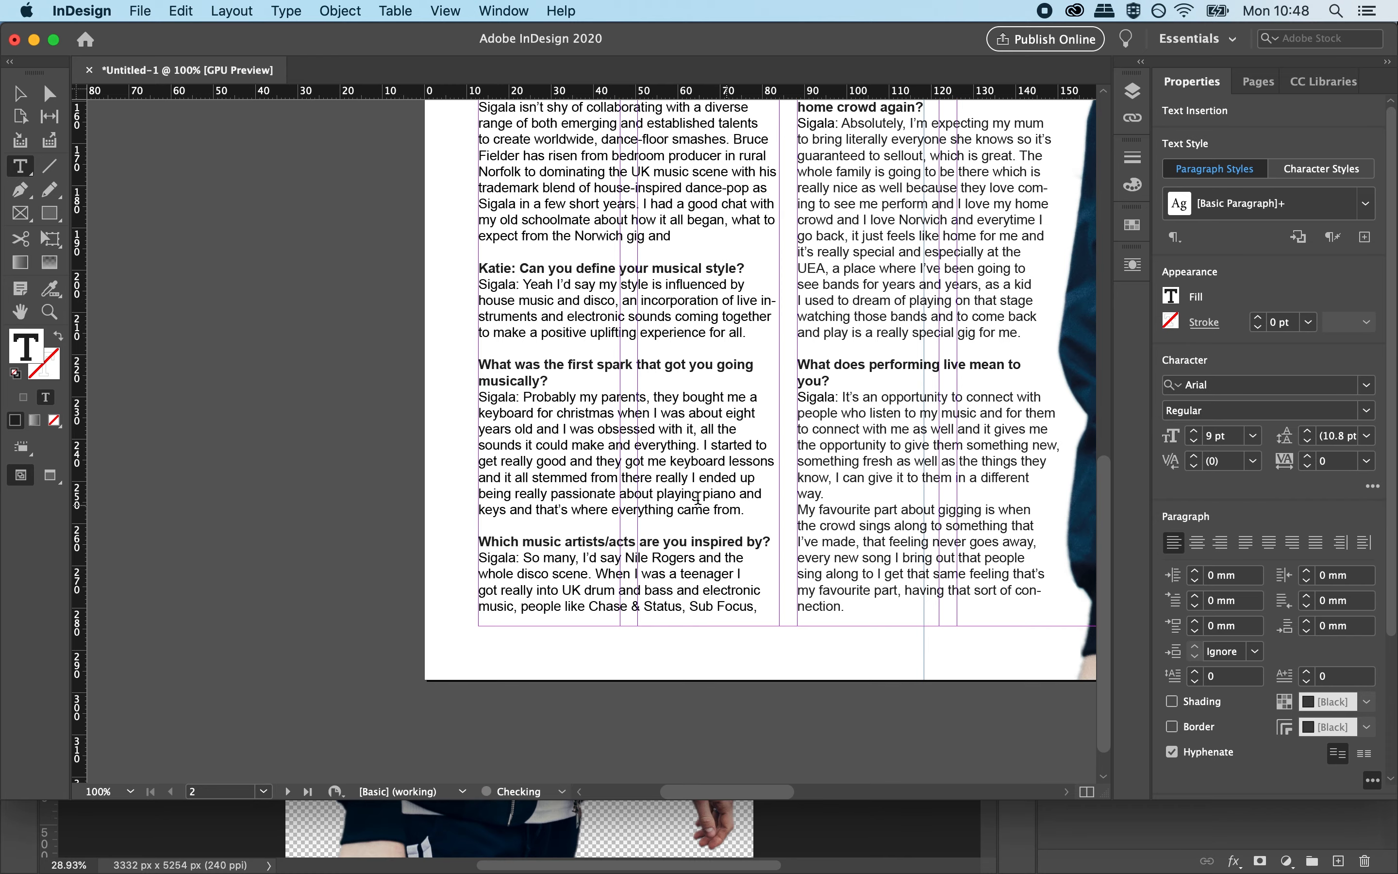
Make the question beginning "How did a Norwich lad go from creating music for fun" on the right page bold.
left_click(21, 312)
left_click_drag(864, 307, 312, 447)
left_click_drag(550, 327, 346, 335)
left_click_drag(941, 375, 483, 485)
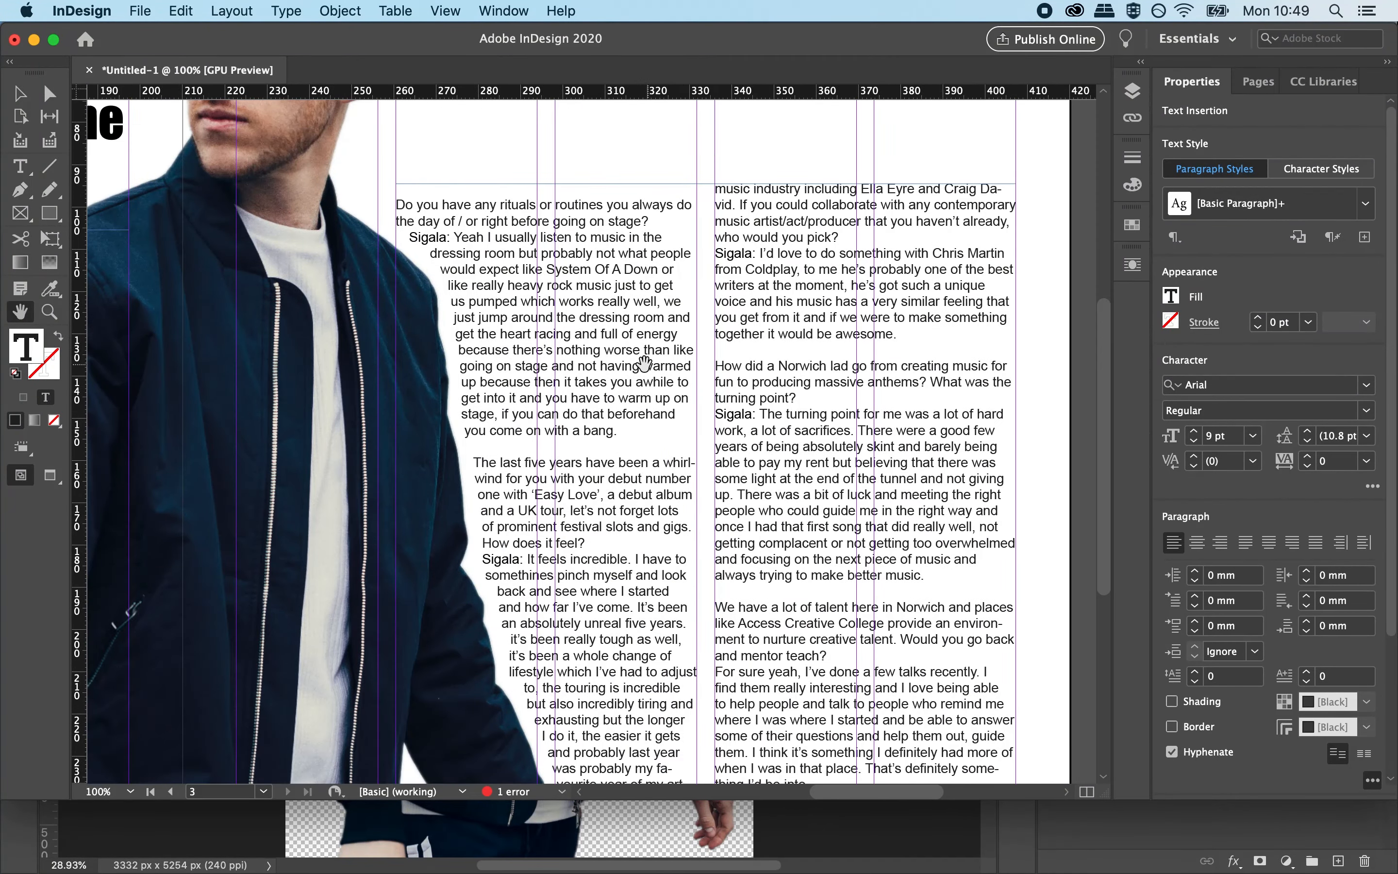
left_click_drag(644, 364, 563, 443)
left_click(19, 169)
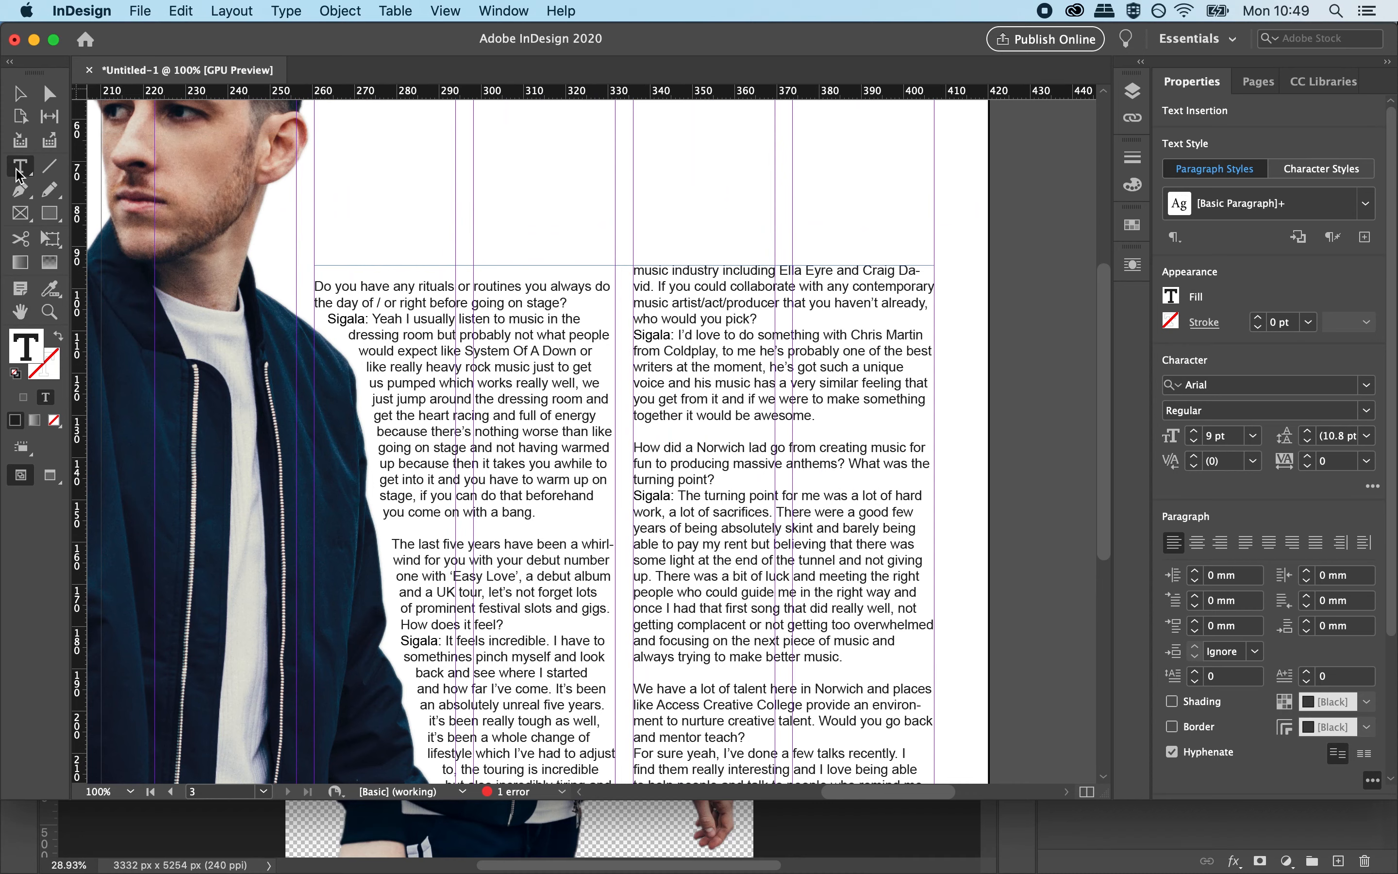
triple_click(710, 456)
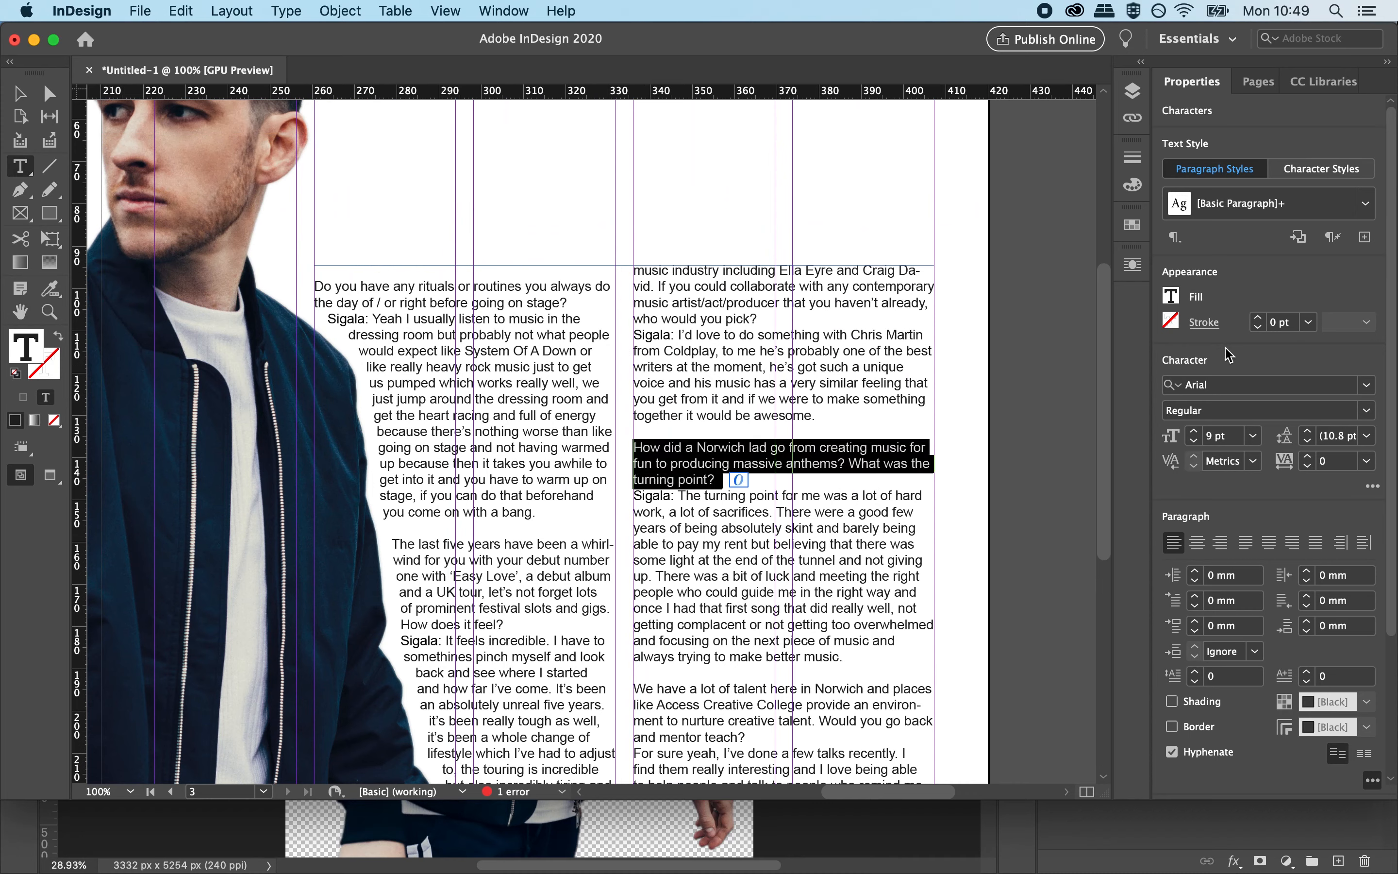
left_click(1367, 411)
left_click(1266, 471)
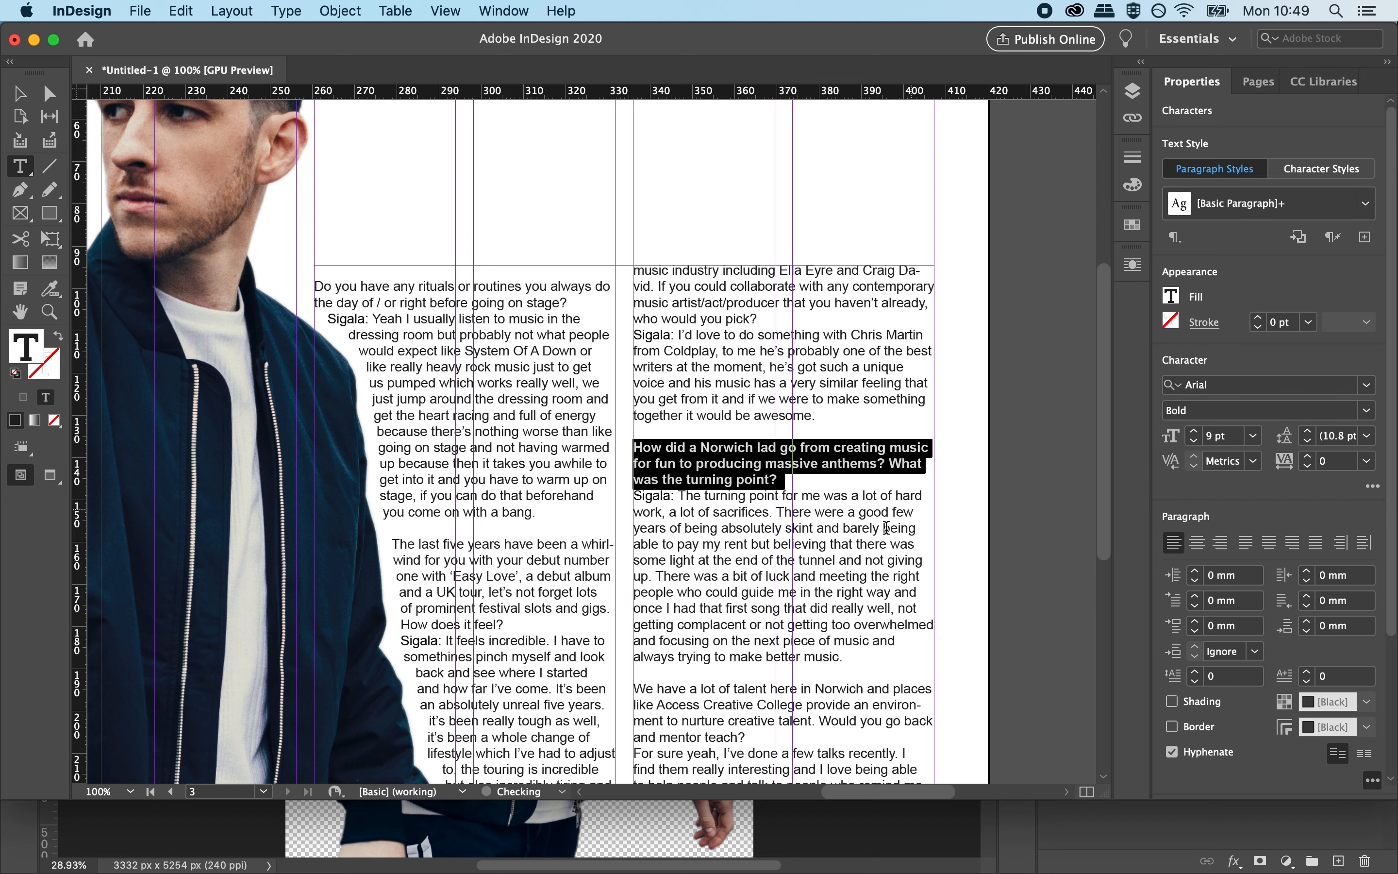
left_click(903, 513)
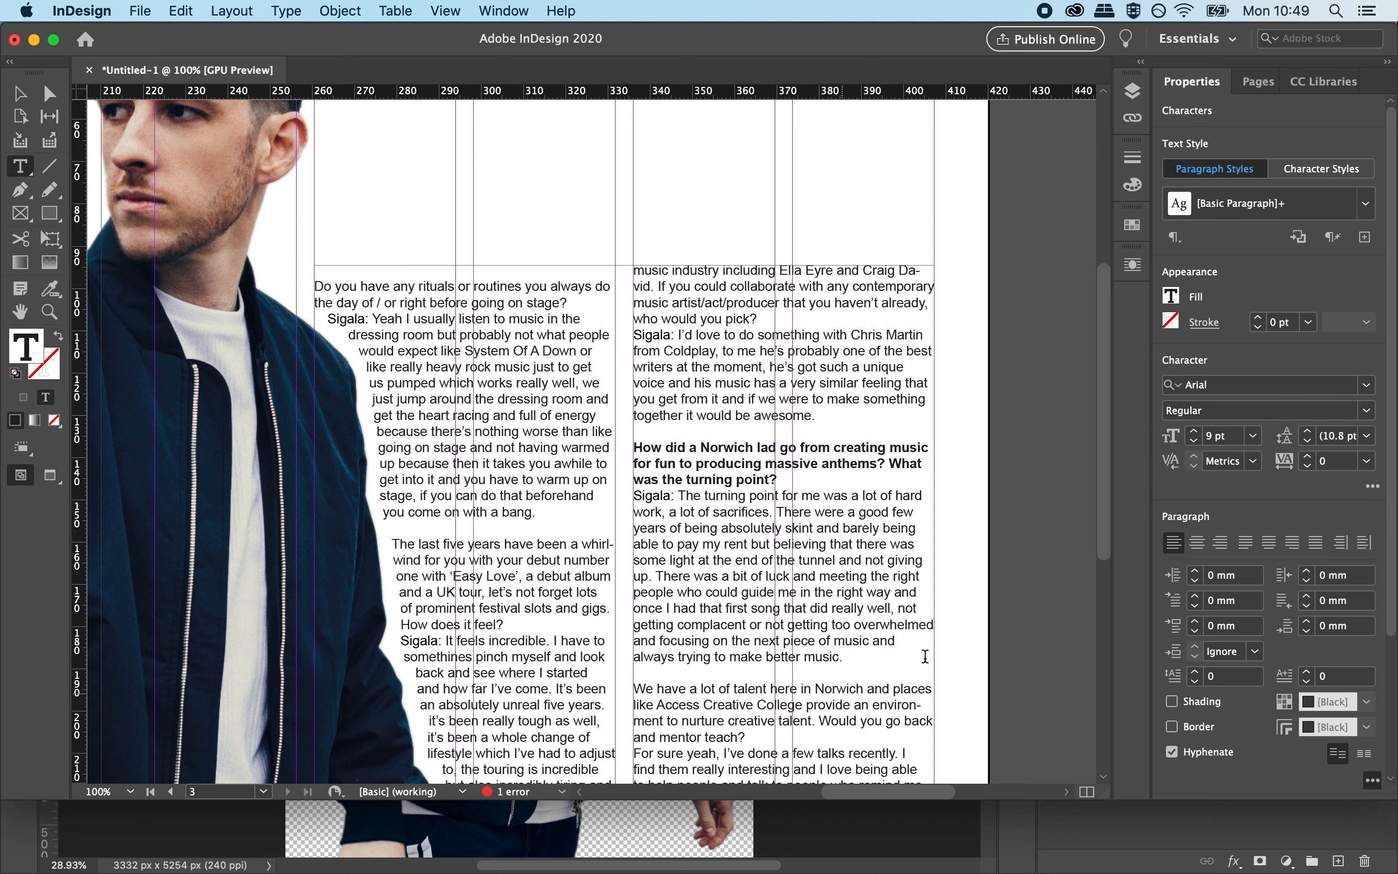
Make the question beginning "We have a lot of talent here in Norwich" bold.
triple_click(860, 721)
left_click(1367, 412)
left_click(1370, 415)
left_click(1367, 411)
left_click(1230, 476)
Delete the interview exchange from "I'm here with my colleague" up to "Full UK tour dates:", including surplus blank lines.
scroll(663, 523, "down", 8)
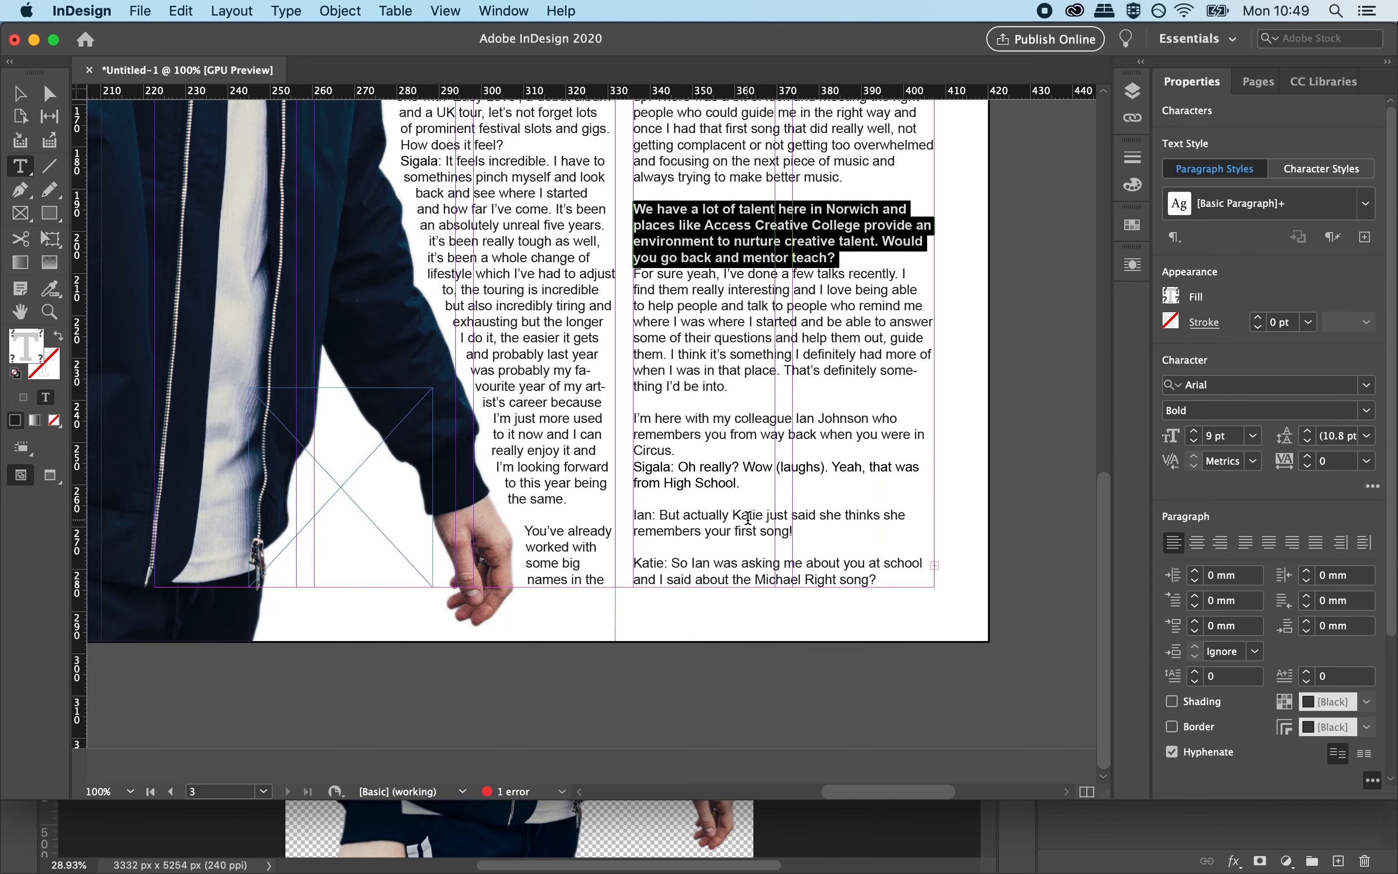
triple_click(807, 530)
key("BackSpace")
left_click_drag(885, 579, 634, 545)
key("BackSpace")
left_click_drag(876, 579, 636, 546)
key("BackSpace")
left_click_drag(903, 580, 688, 519)
key("BackSpace")
left_click_drag(762, 488, 634, 418)
key("BackSpace")
left_click(685, 460)
key("BackSpace")
key("BackSpace")
key("BackSpace")
key("BackSpace")
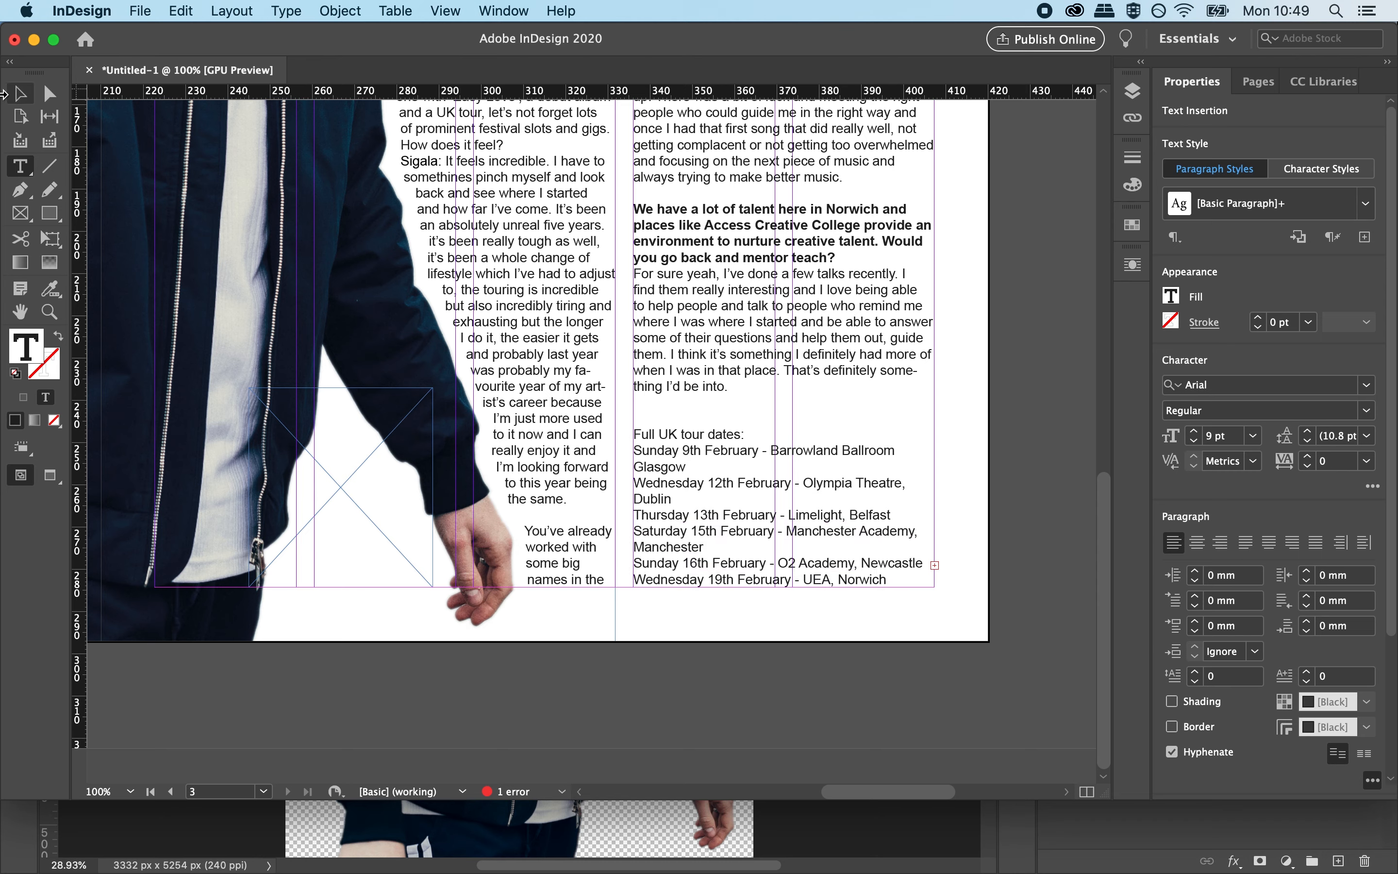
Extend the lower edge of the right page's text frame past the page bottom, making it about 208.25 mm high.
left_click(19, 95)
left_click(613, 595)
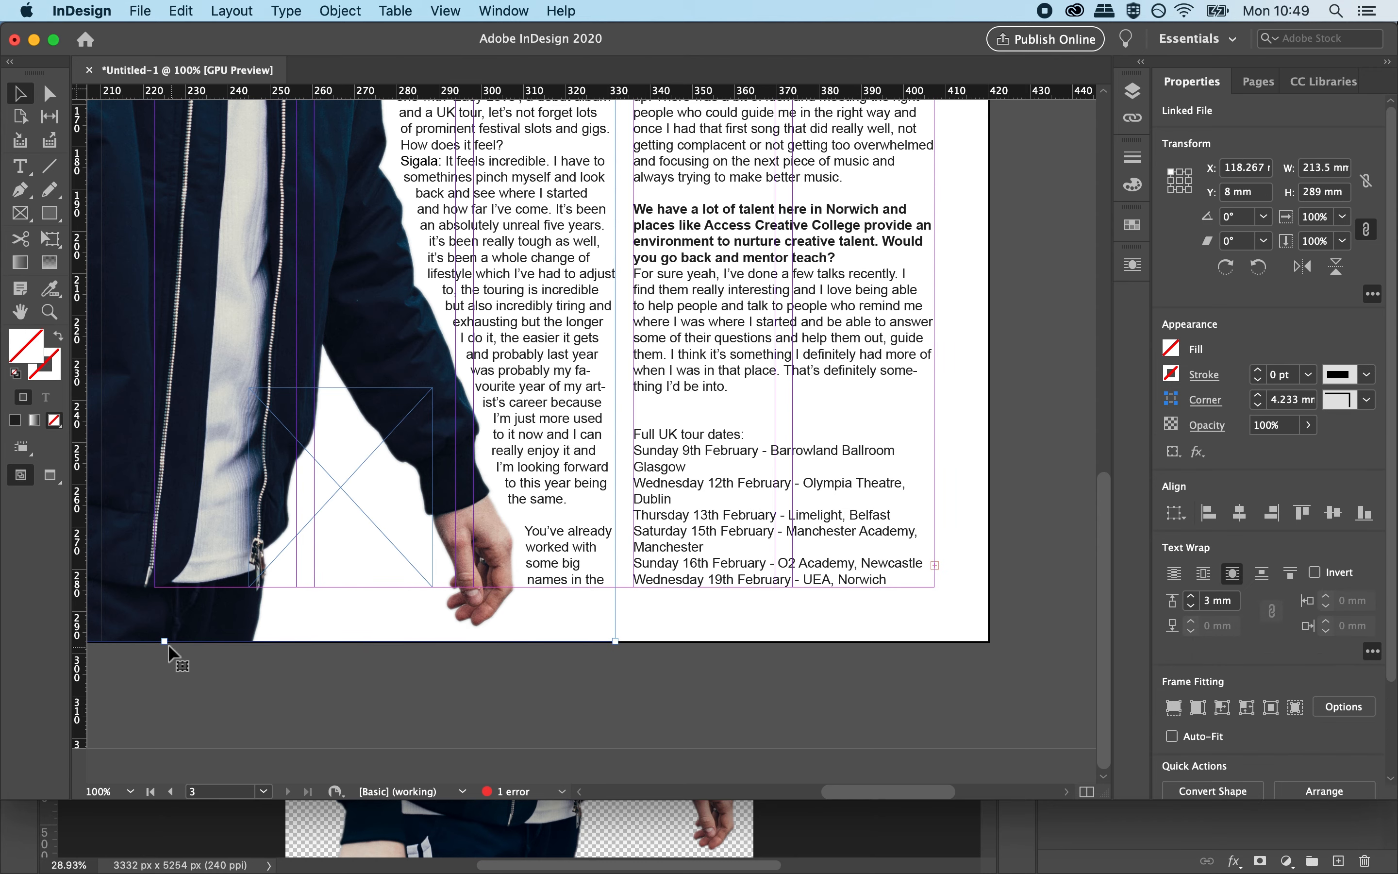
mouse_move(164, 641)
left_mouse_down()
mouse_move(169, 668)
mouse_move(172, 640)
left_mouse_up()
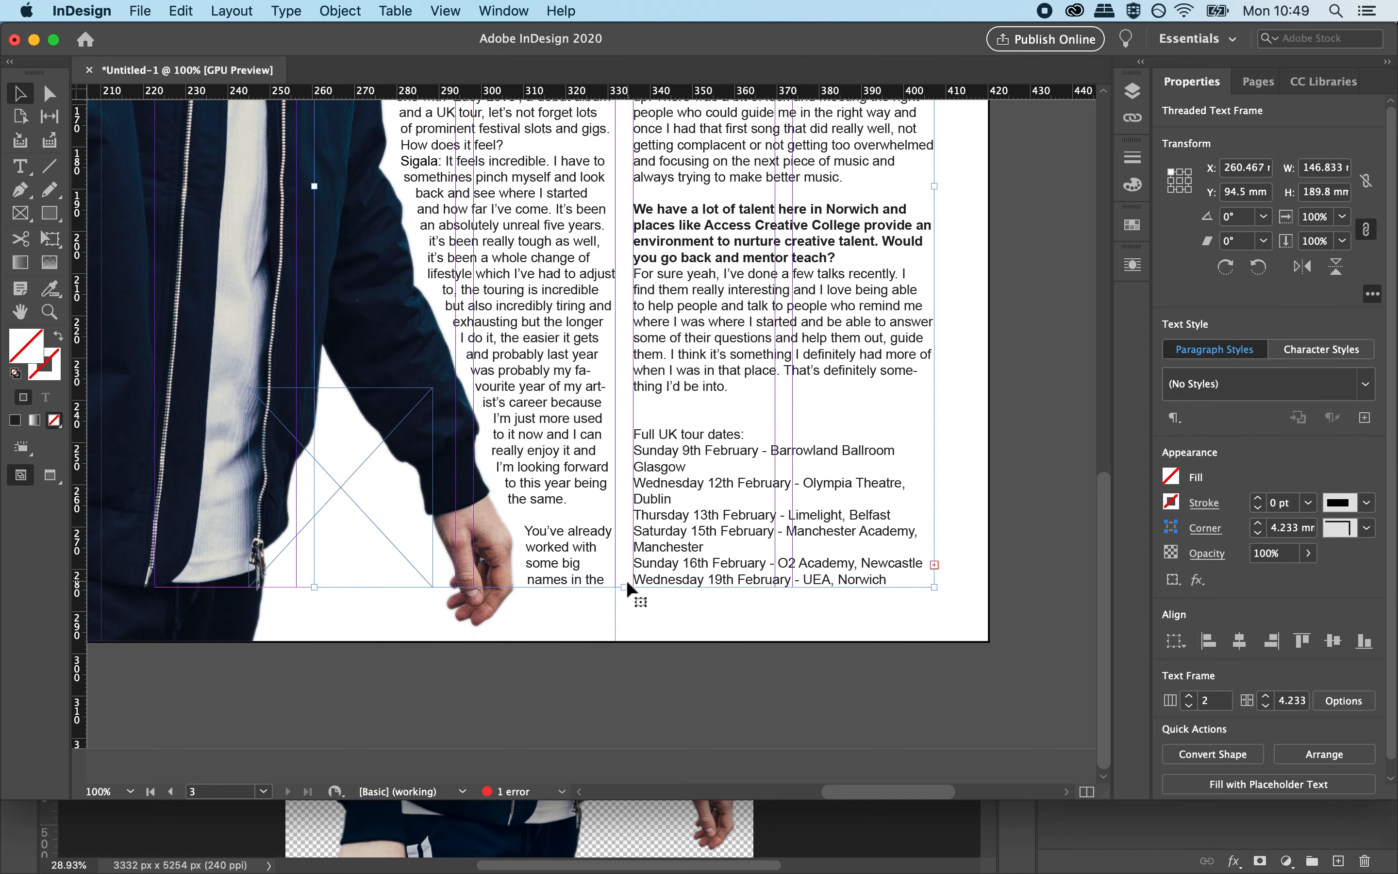
left_click_drag(624, 588, 624, 665)
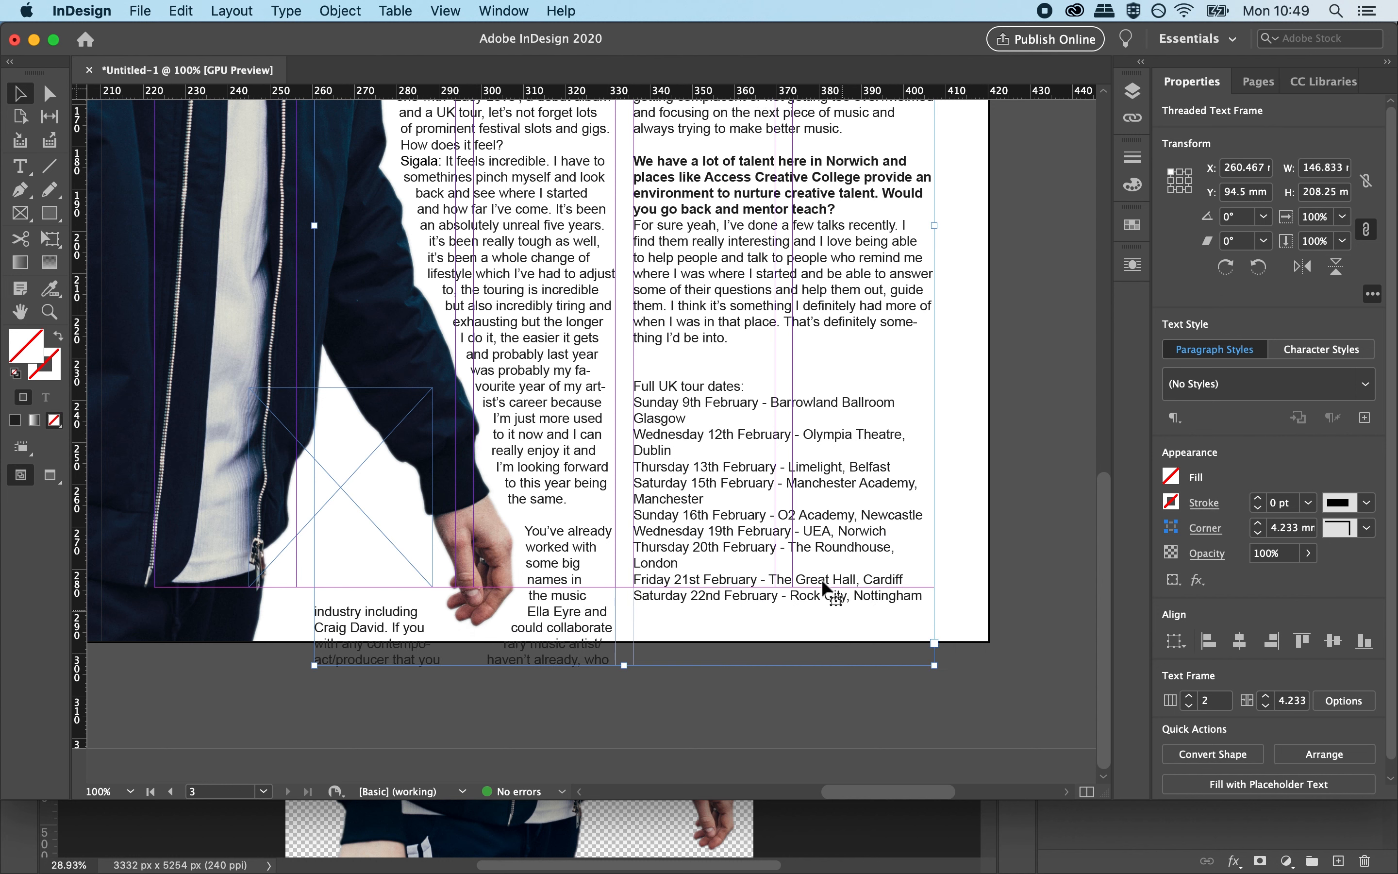
Cut the whole tour list from "Full UK tour dates:" to "Rock City, Nottingham" out of the interview text.
double_click(923, 596)
left_click_drag(924, 597, 636, 385)
key("BackSpace")
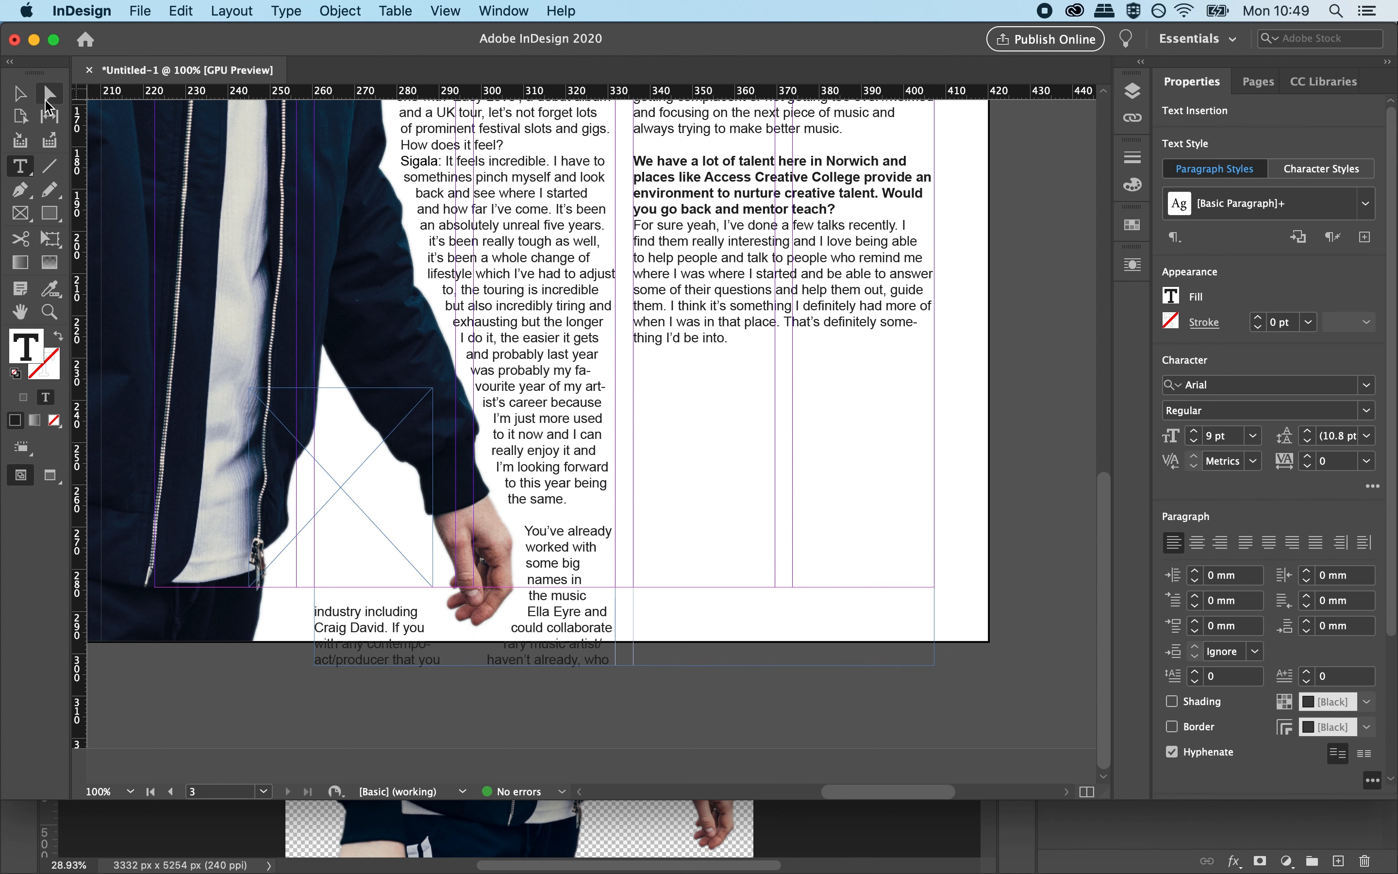
Return the text frame's lower edge to the page margin and raise its upper edge to about Y 73.5 mm, about 210.8 mm high.
left_click(22, 96)
left_click_drag(624, 665, 624, 586)
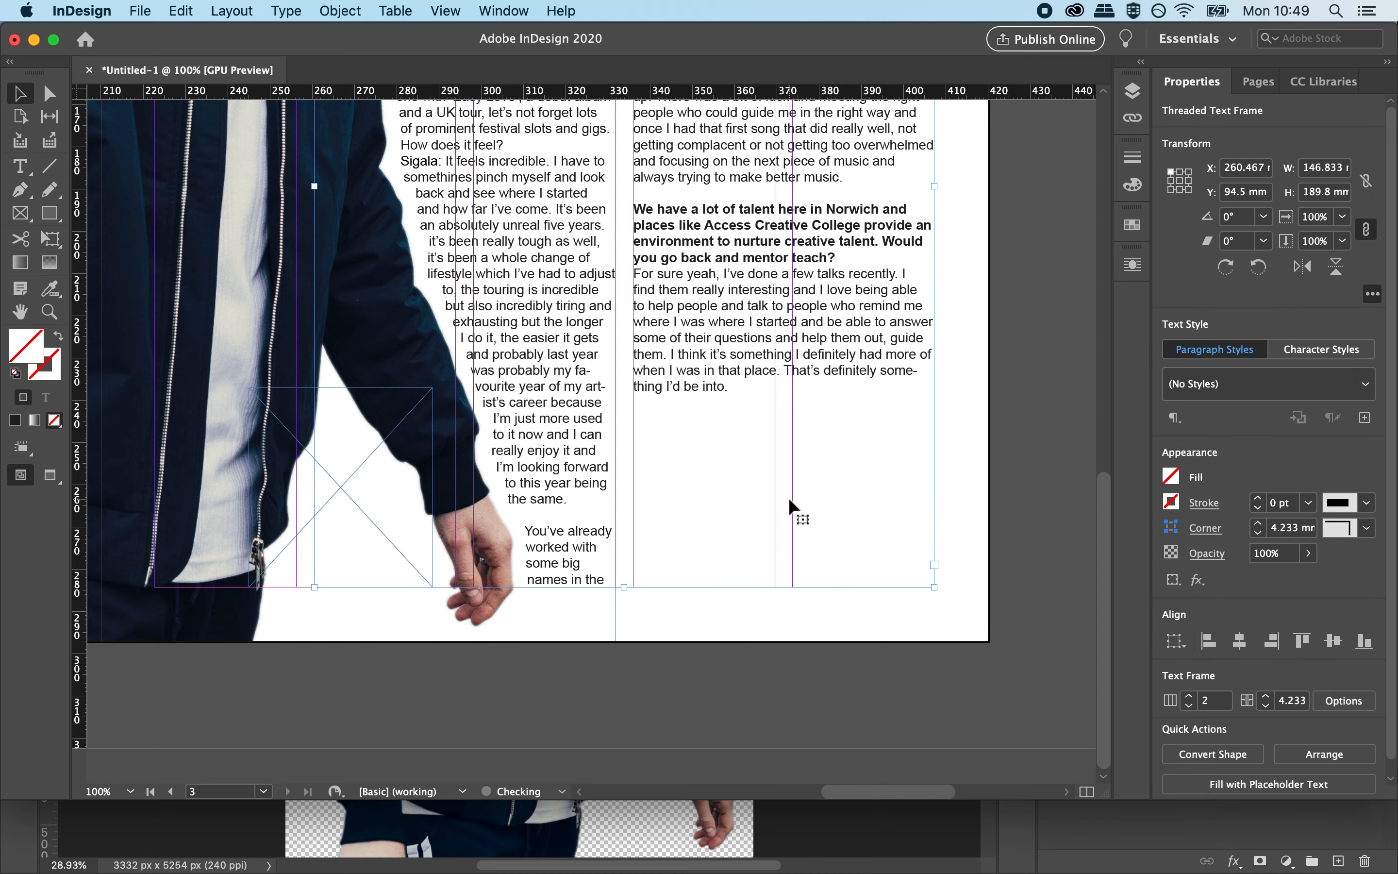
scroll(790, 500, "up", 15)
left_click_drag(624, 456, 626, 368)
Draw a rectangle about 71.3 by 77.55 mm in the empty space below the last column's text, down to the margin.
key("space")
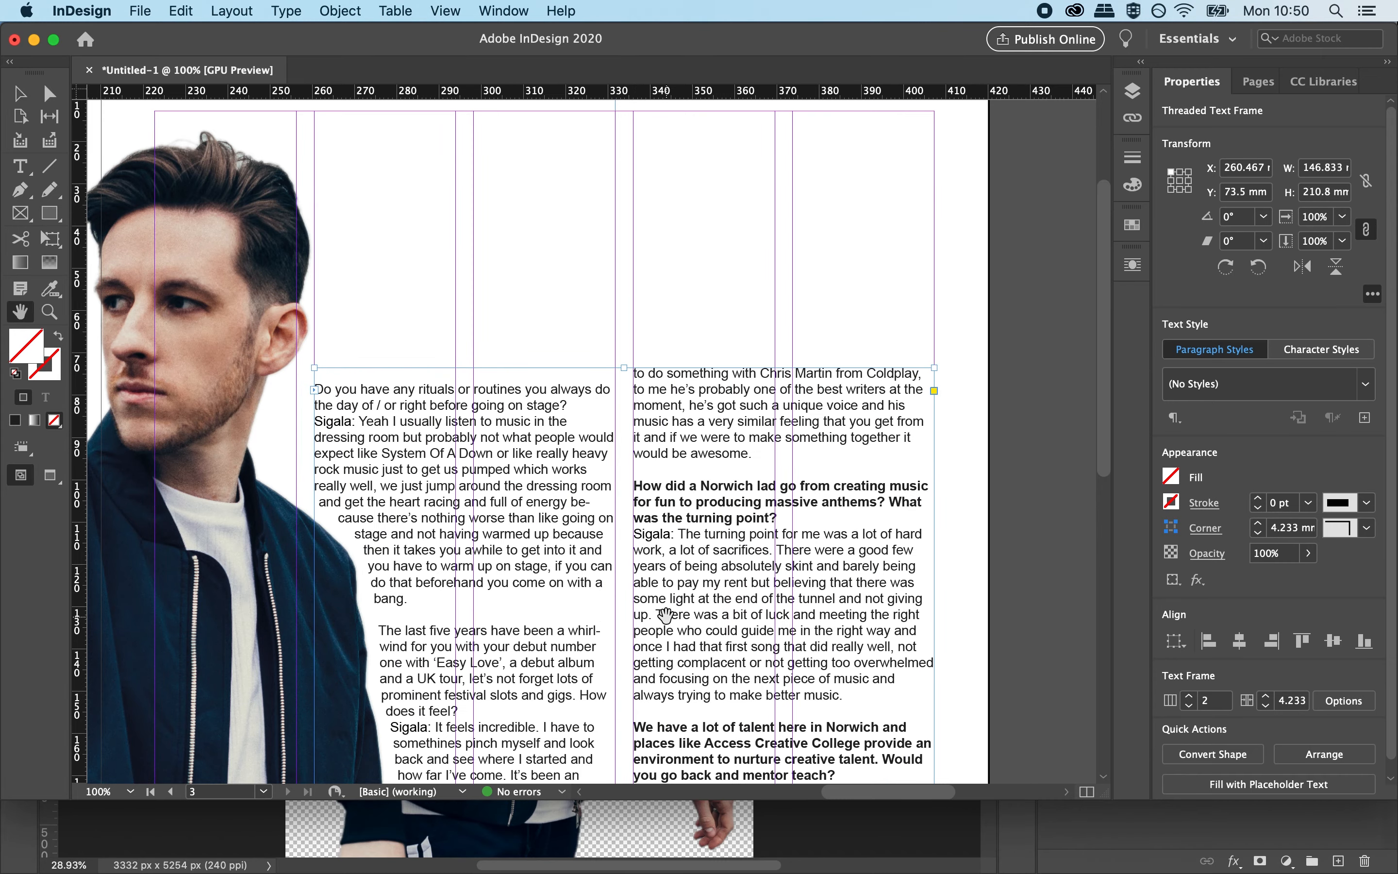
scroll(665, 616, "down", 10)
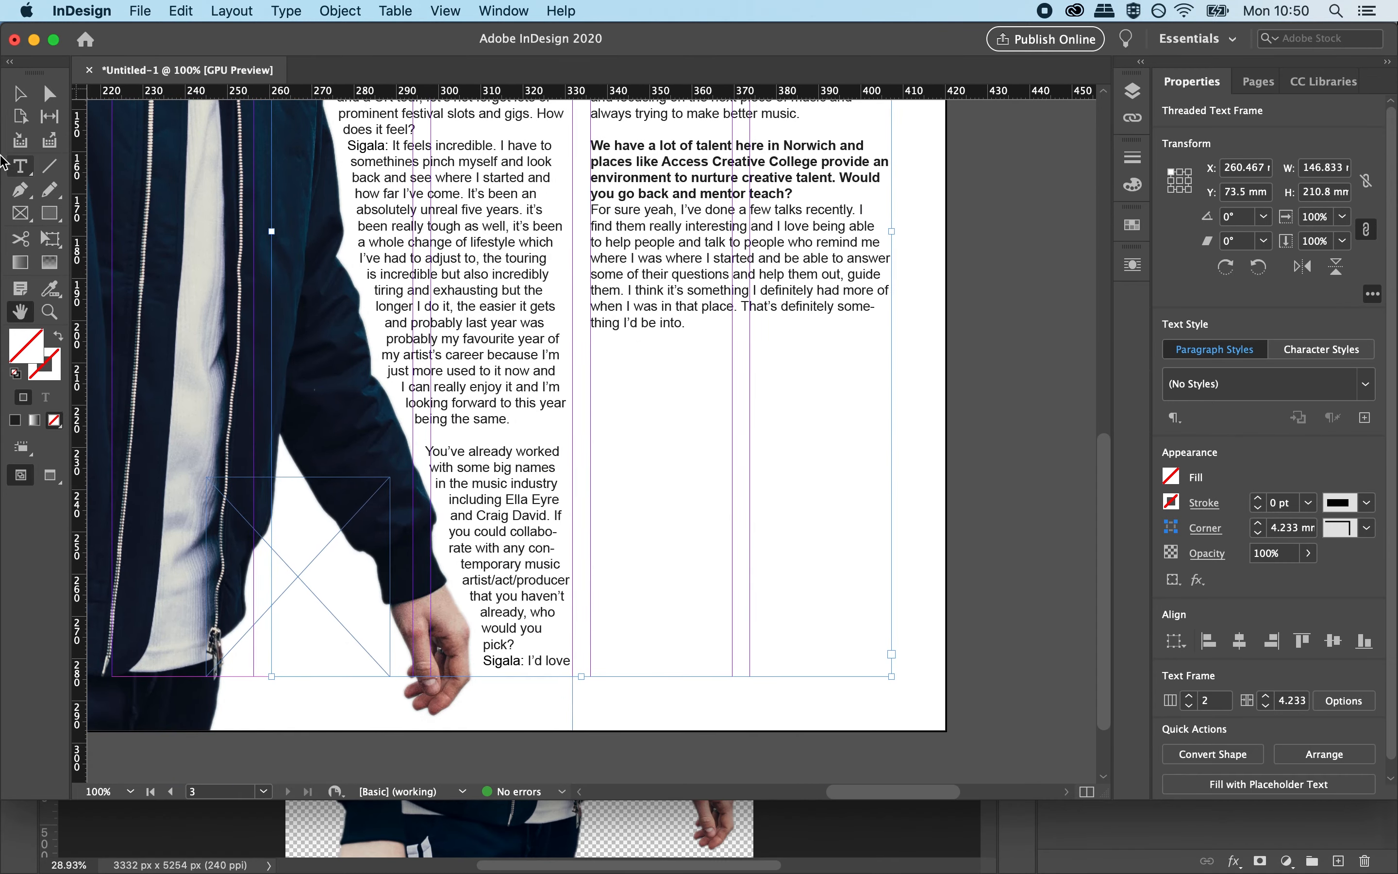
left_click(20, 93)
left_click(44, 220)
left_click_drag(591, 350, 892, 676)
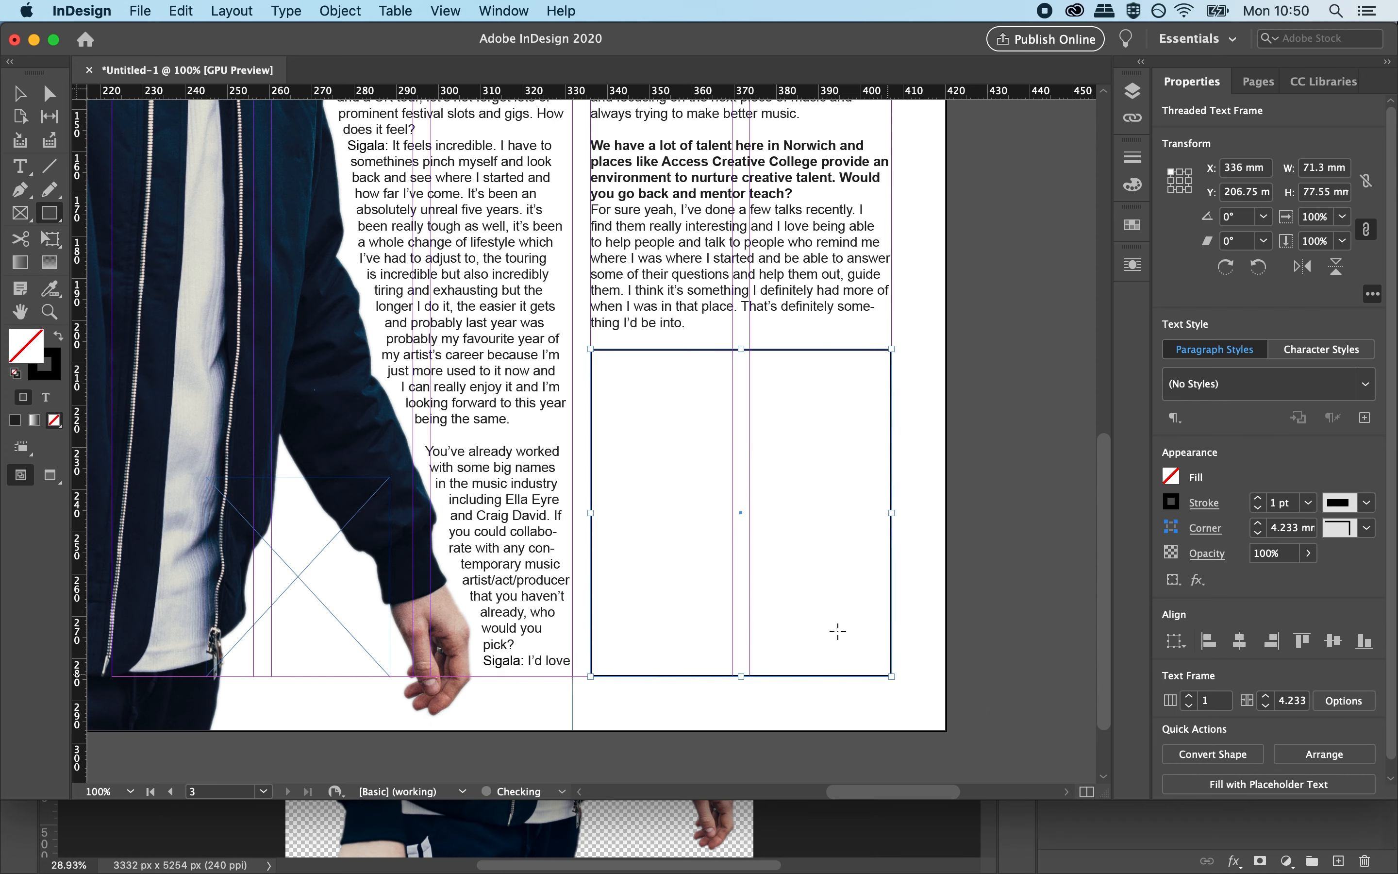
left_click(20, 93)
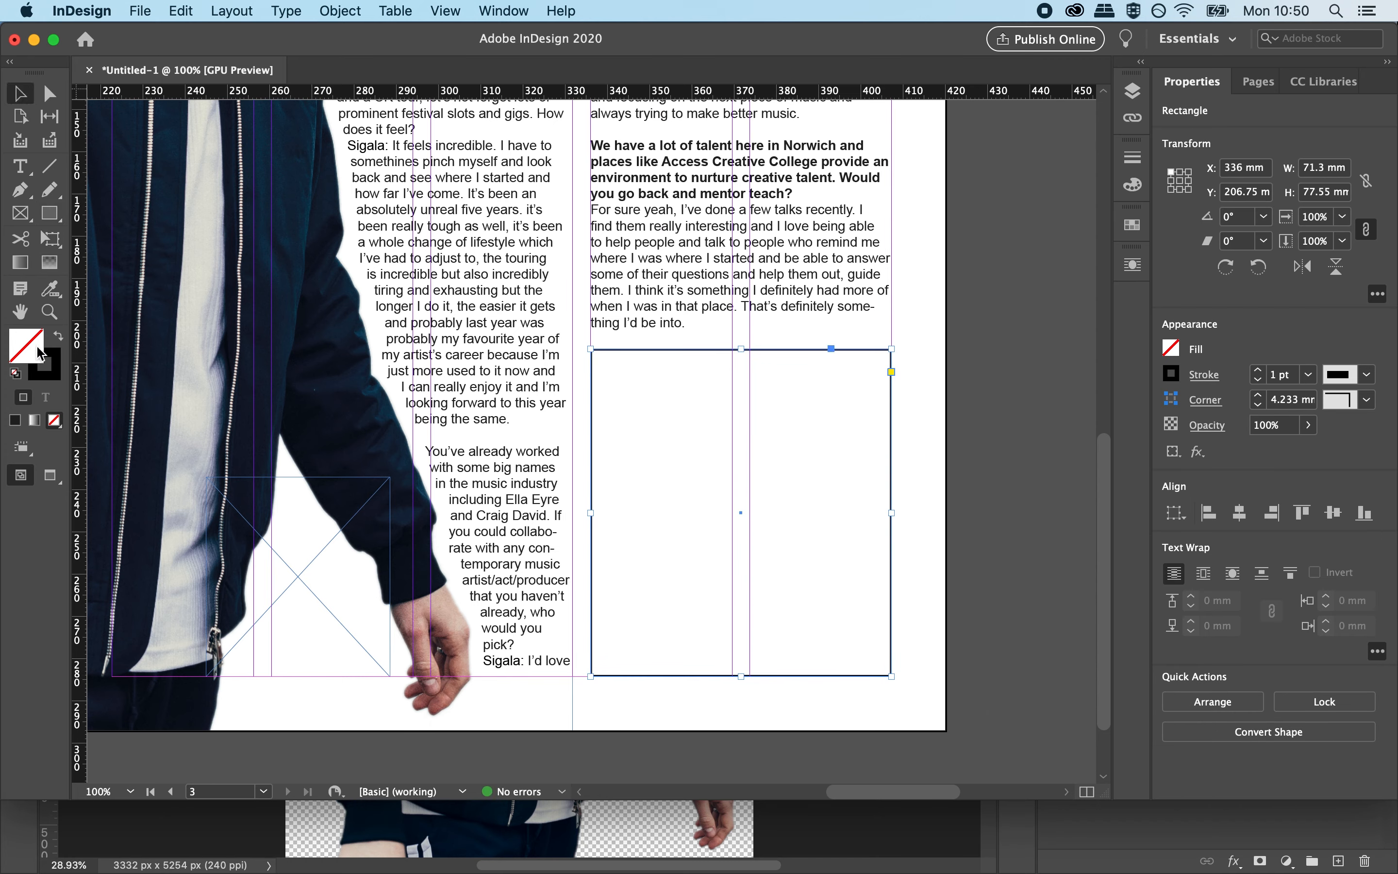
Fill the rectangle with the red C=15 M=100 swatch at a 10% tint.
left_click(1171, 348)
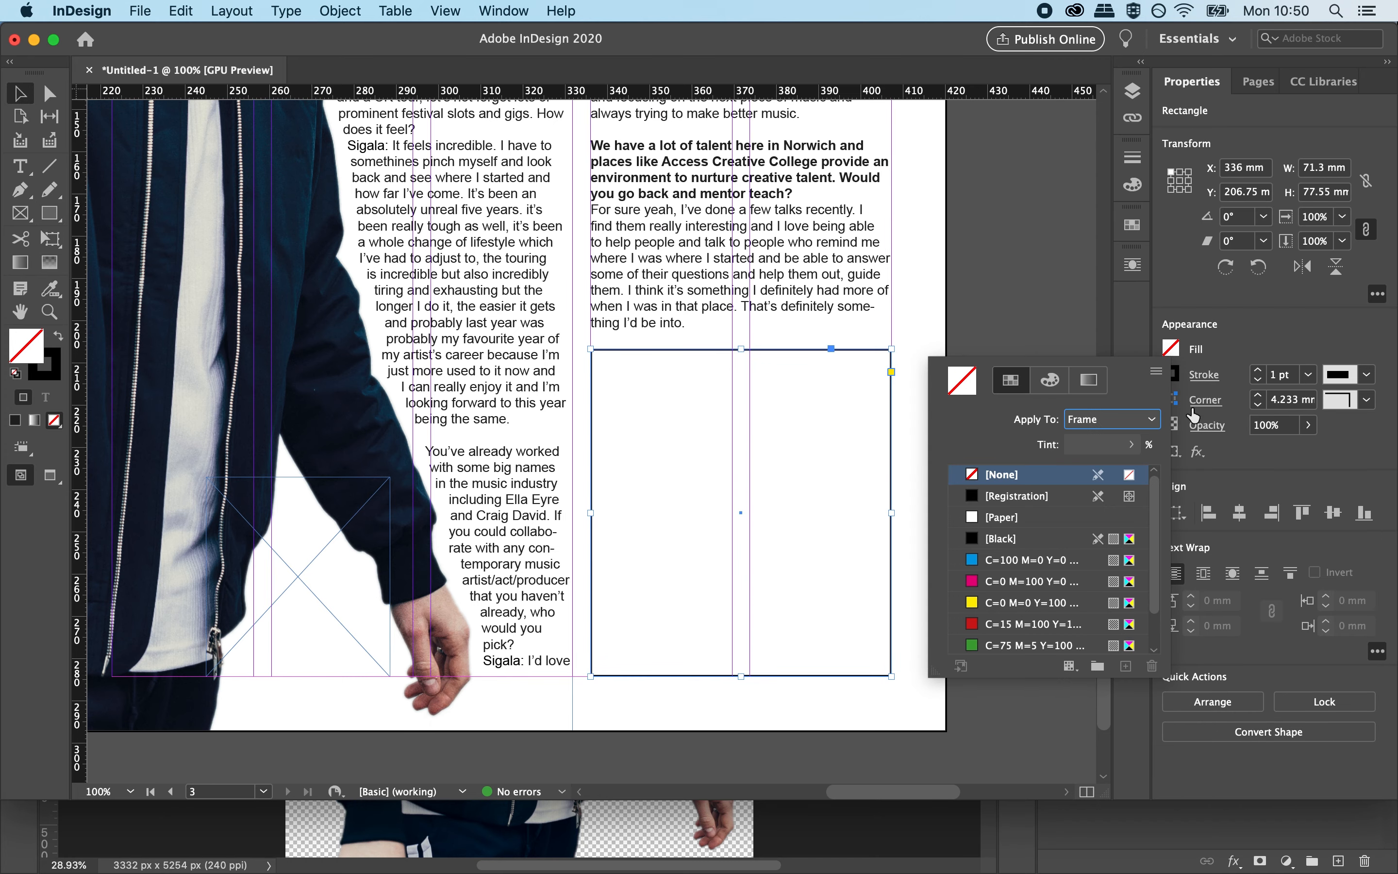
left_click(973, 625)
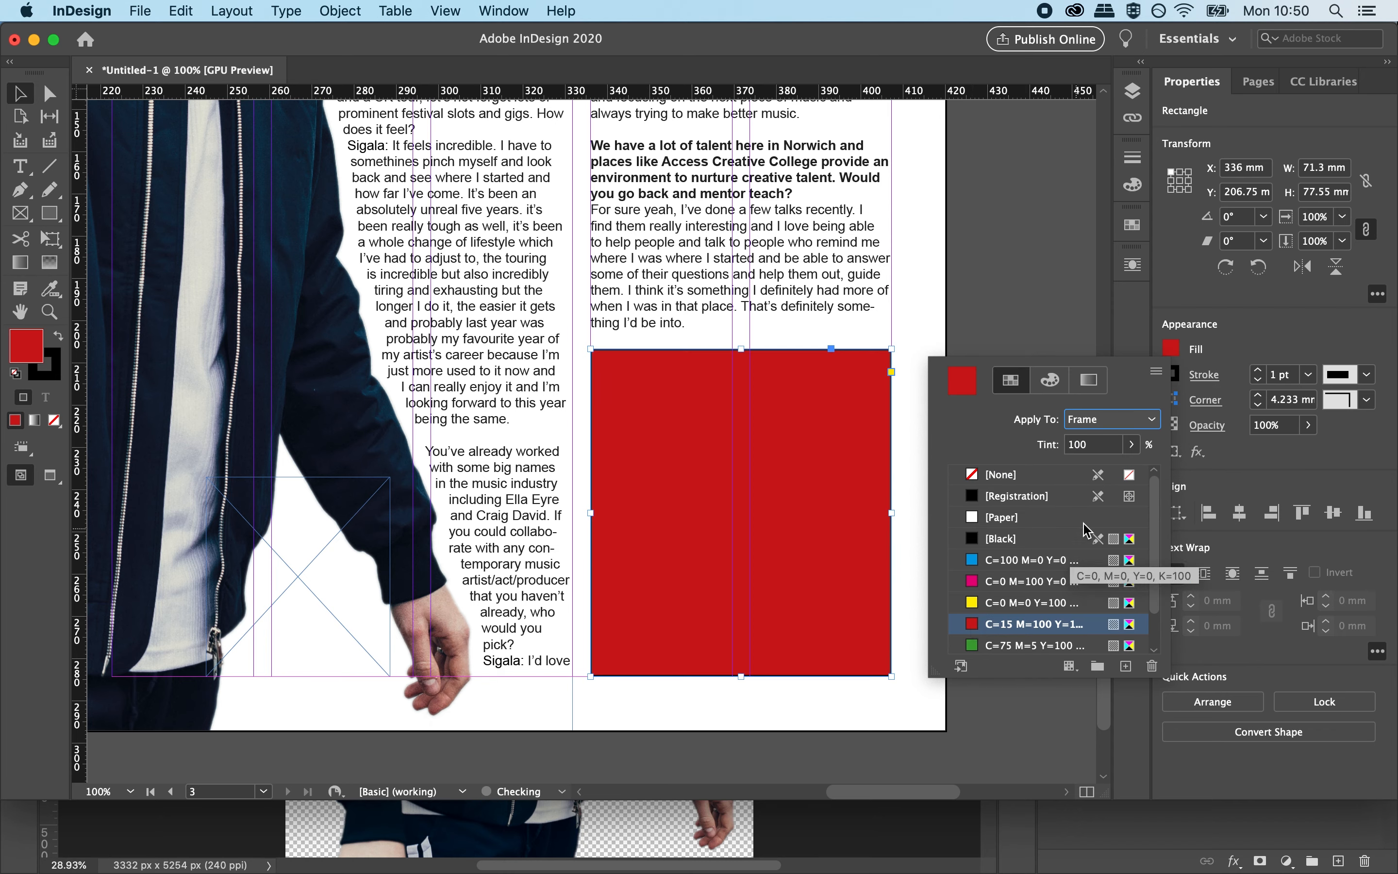
left_click(1086, 443)
type("1")
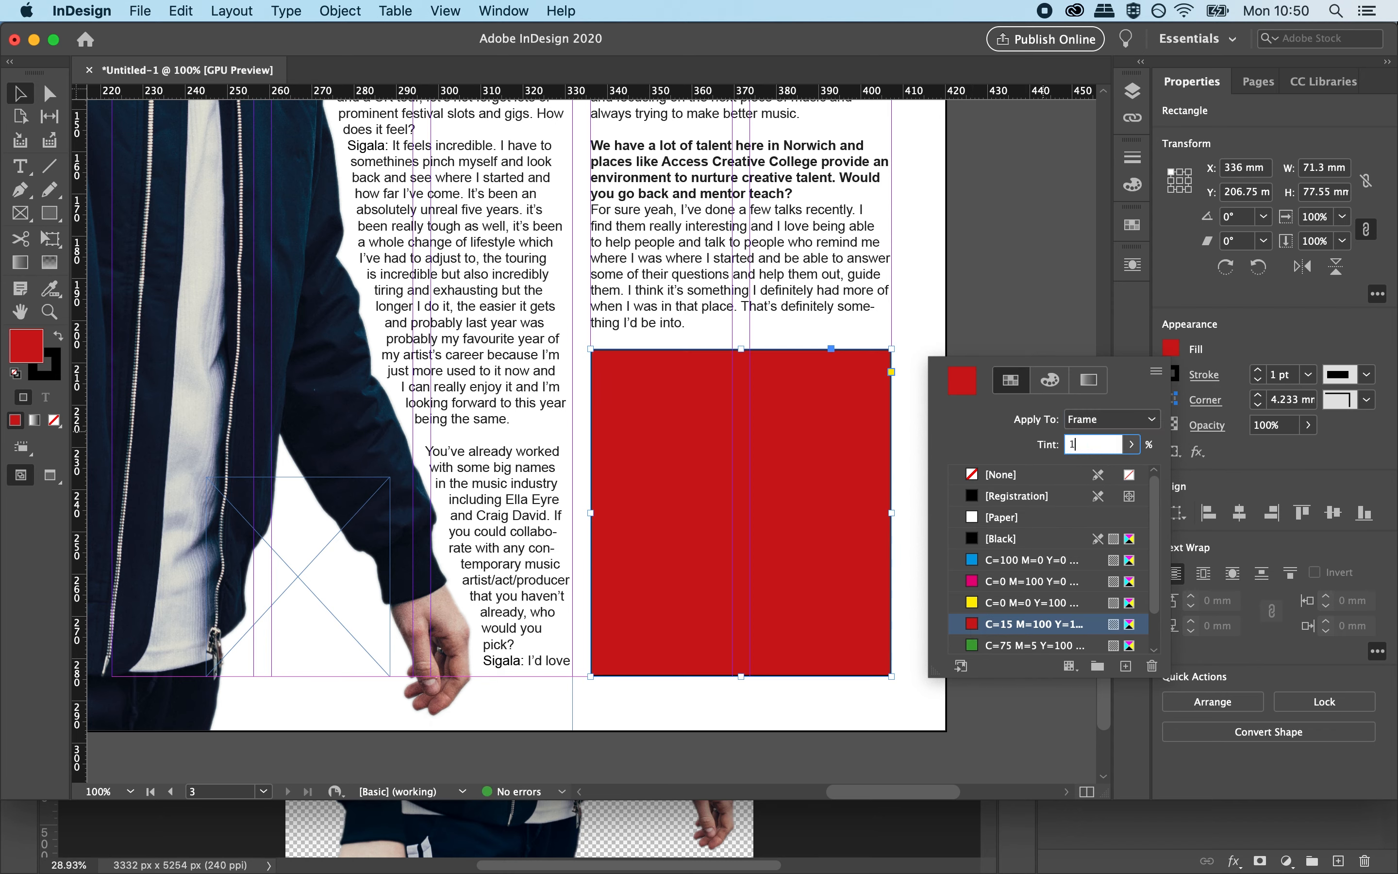
type("0")
key("Return")
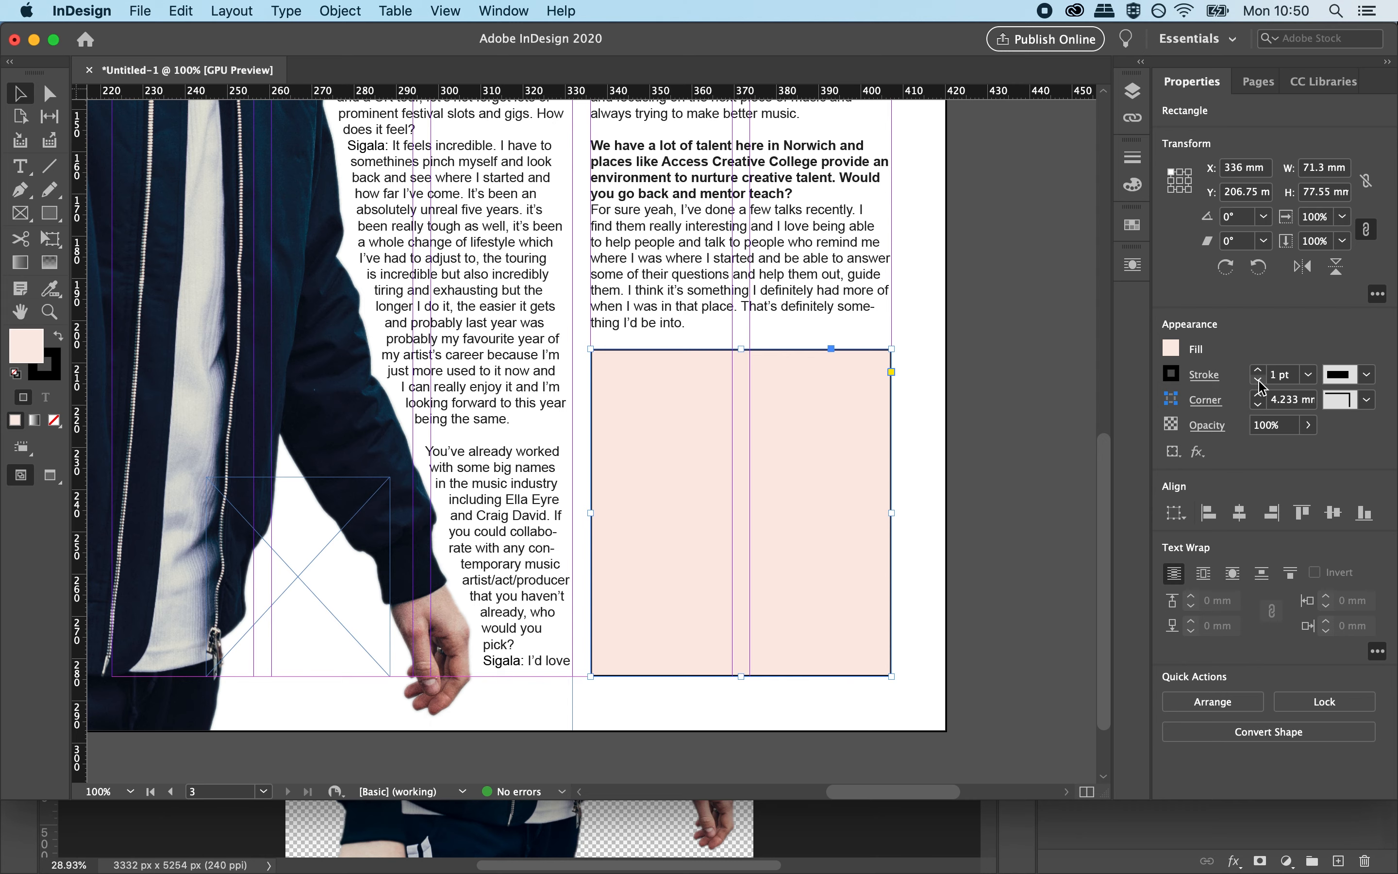
left_click(1032, 380)
Draw a frame about 71.3 by 10.5 mm across the top of the tinted box and fill it with the red swatch.
left_click(26, 216)
mouse_move(591, 350)
left_mouse_down()
mouse_move(857, 402)
mouse_move(892, 394)
left_mouse_up()
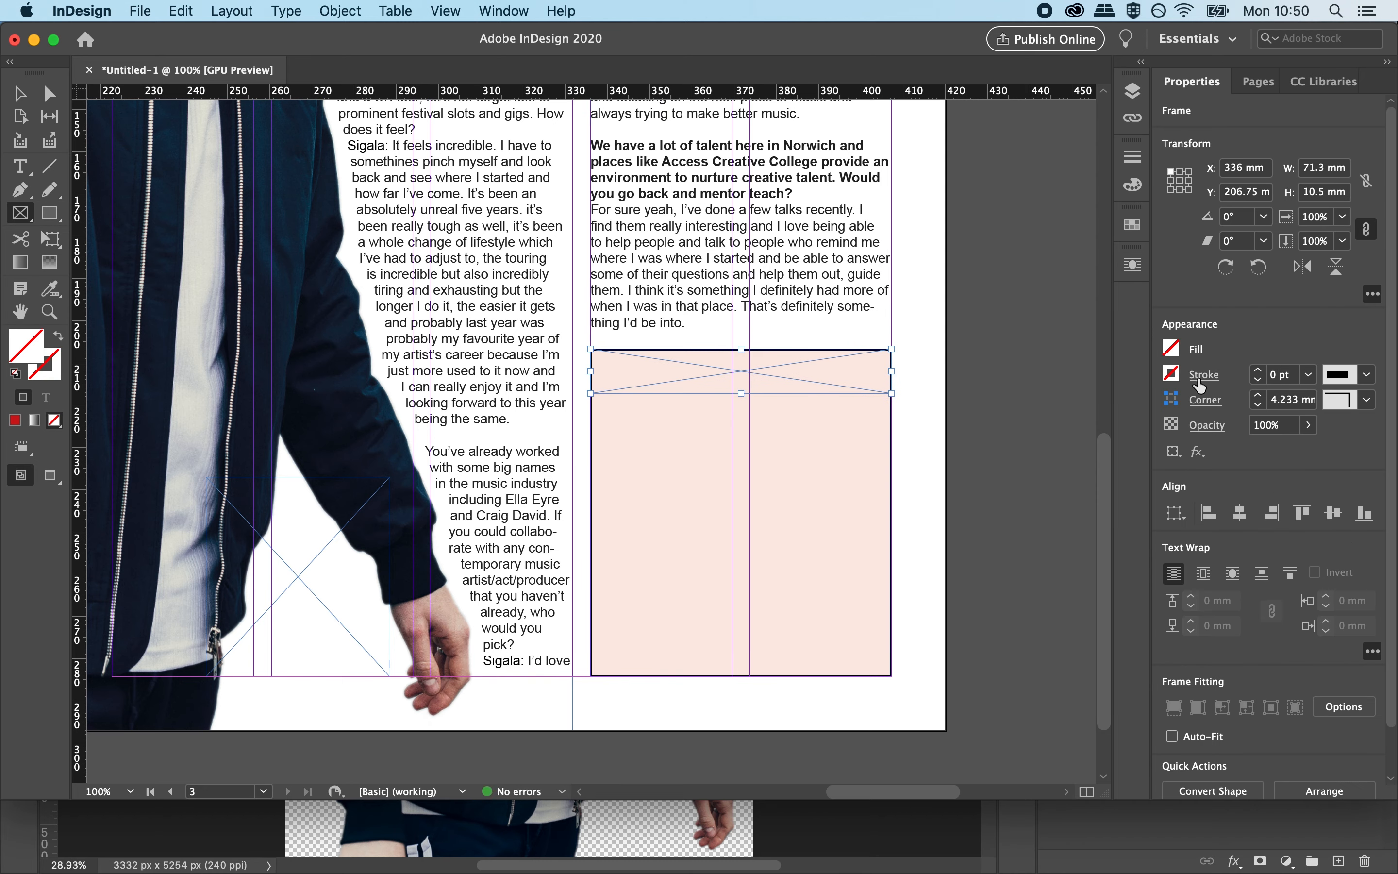
left_click(1173, 348)
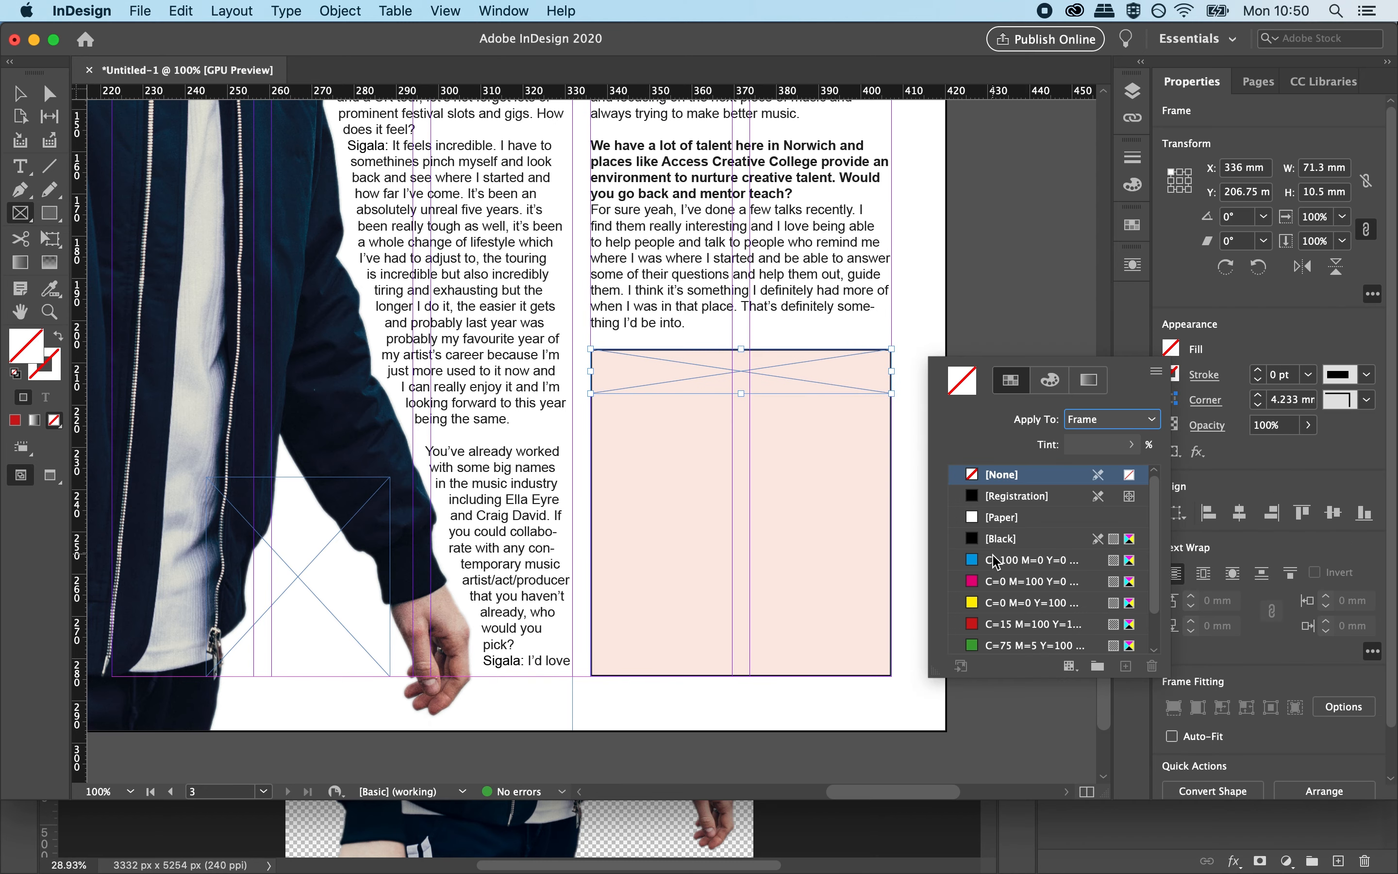
left_click(975, 624)
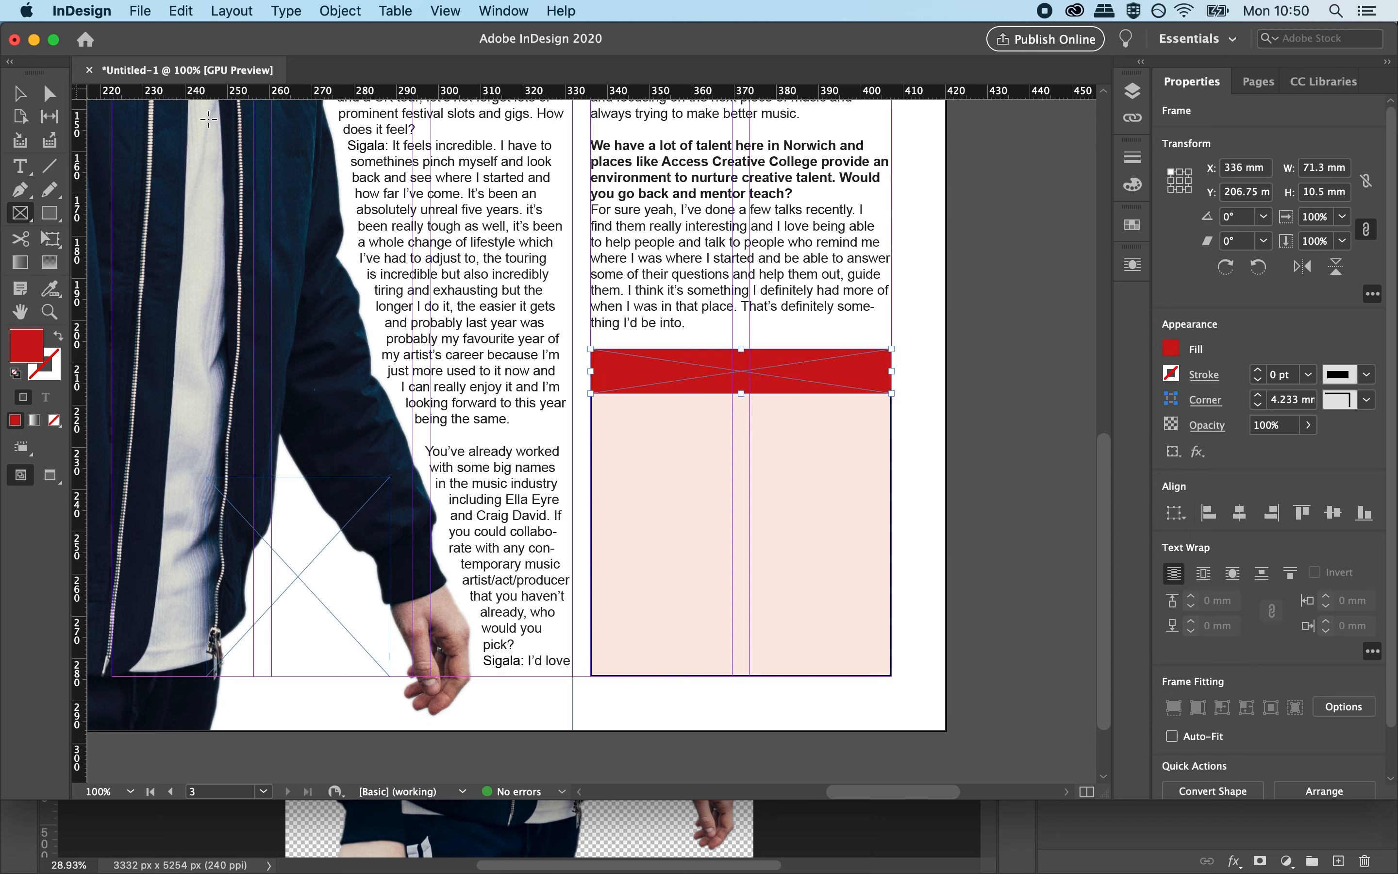
left_click(967, 306)
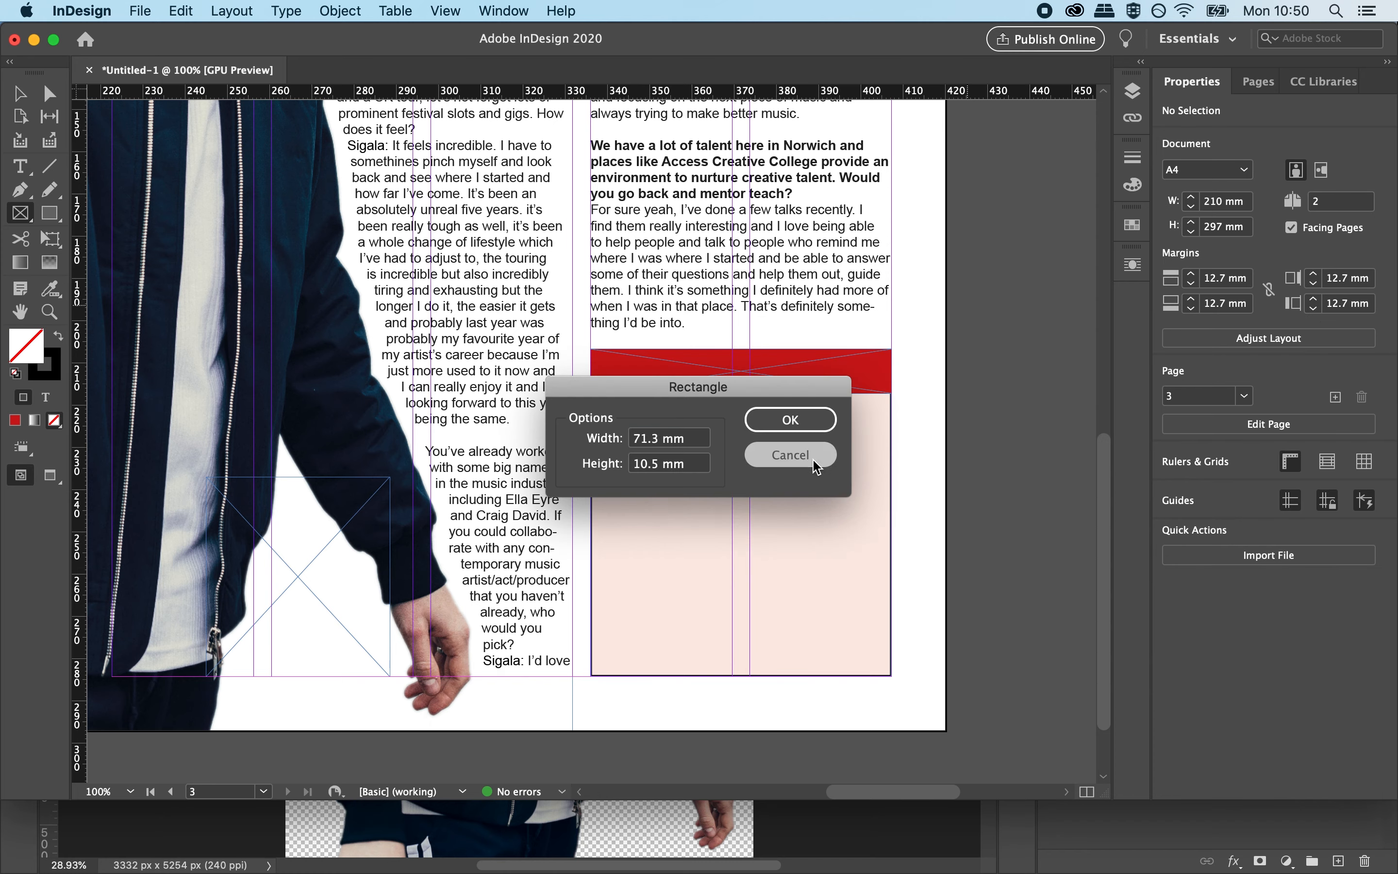
left_click(780, 455)
Paste the tour dates as a new text frame inside the tinted box and enlarge the frame to fit the whole list.
left_click(19, 94)
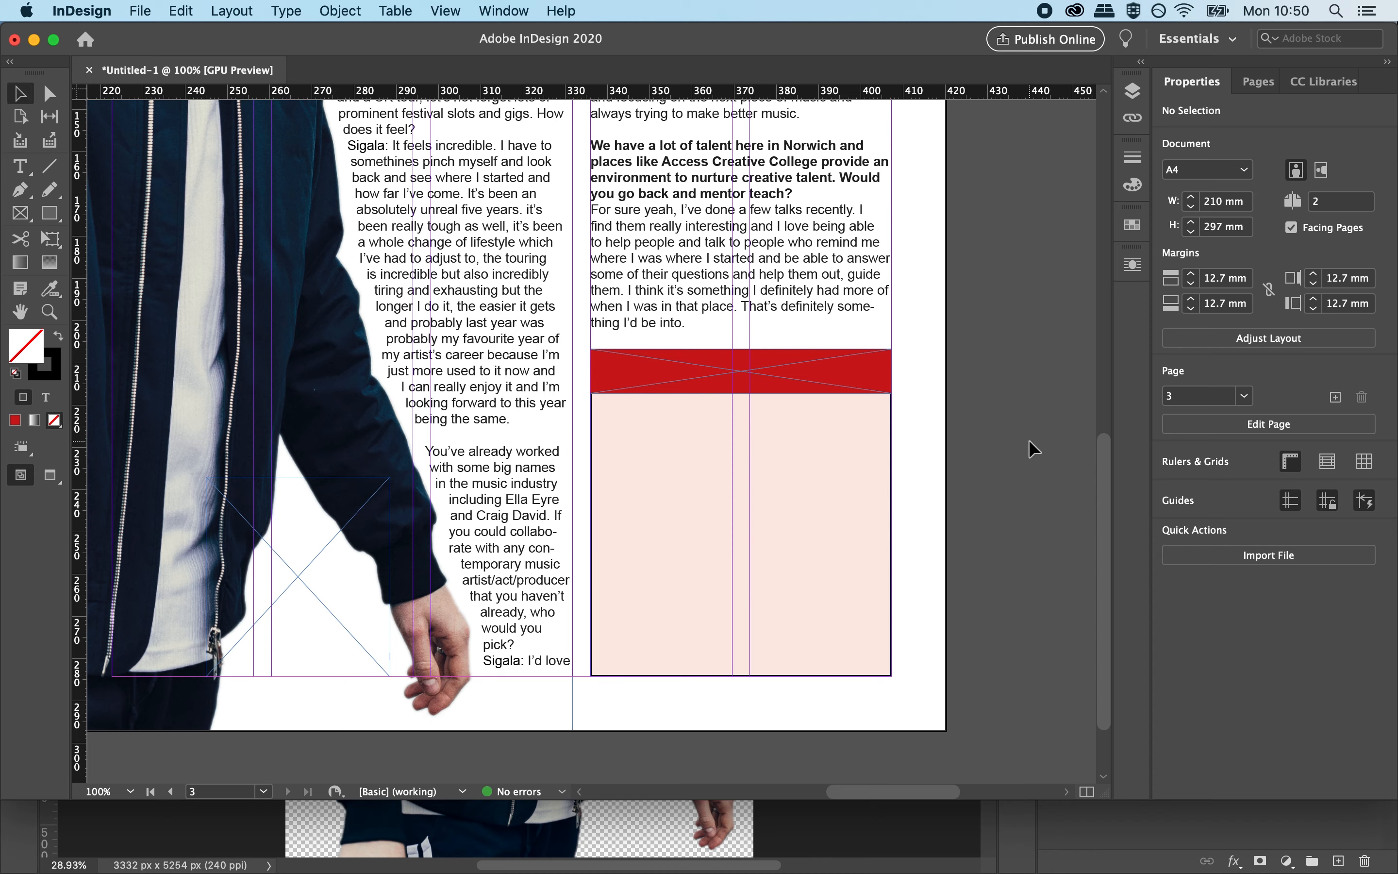
key("cmd+v")
left_click_drag(523, 464, 666, 568)
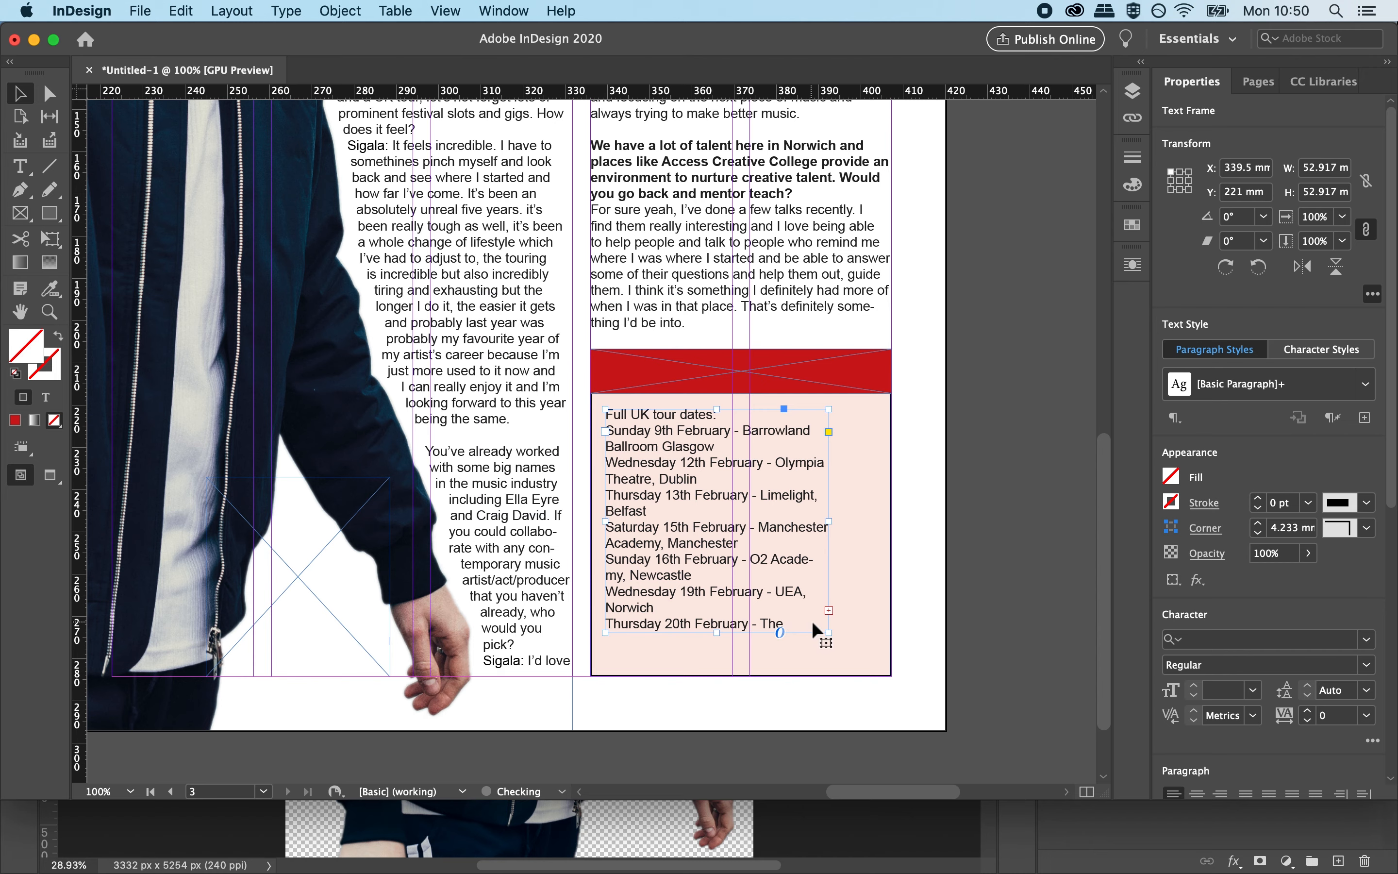
left_click_drag(829, 634, 876, 667)
Move the line "Full UK tour dates:" from the list into its own text frame on the red bar, shortening that frame to fit.
double_click(673, 415)
triple_click(674, 414)
key("super+c")
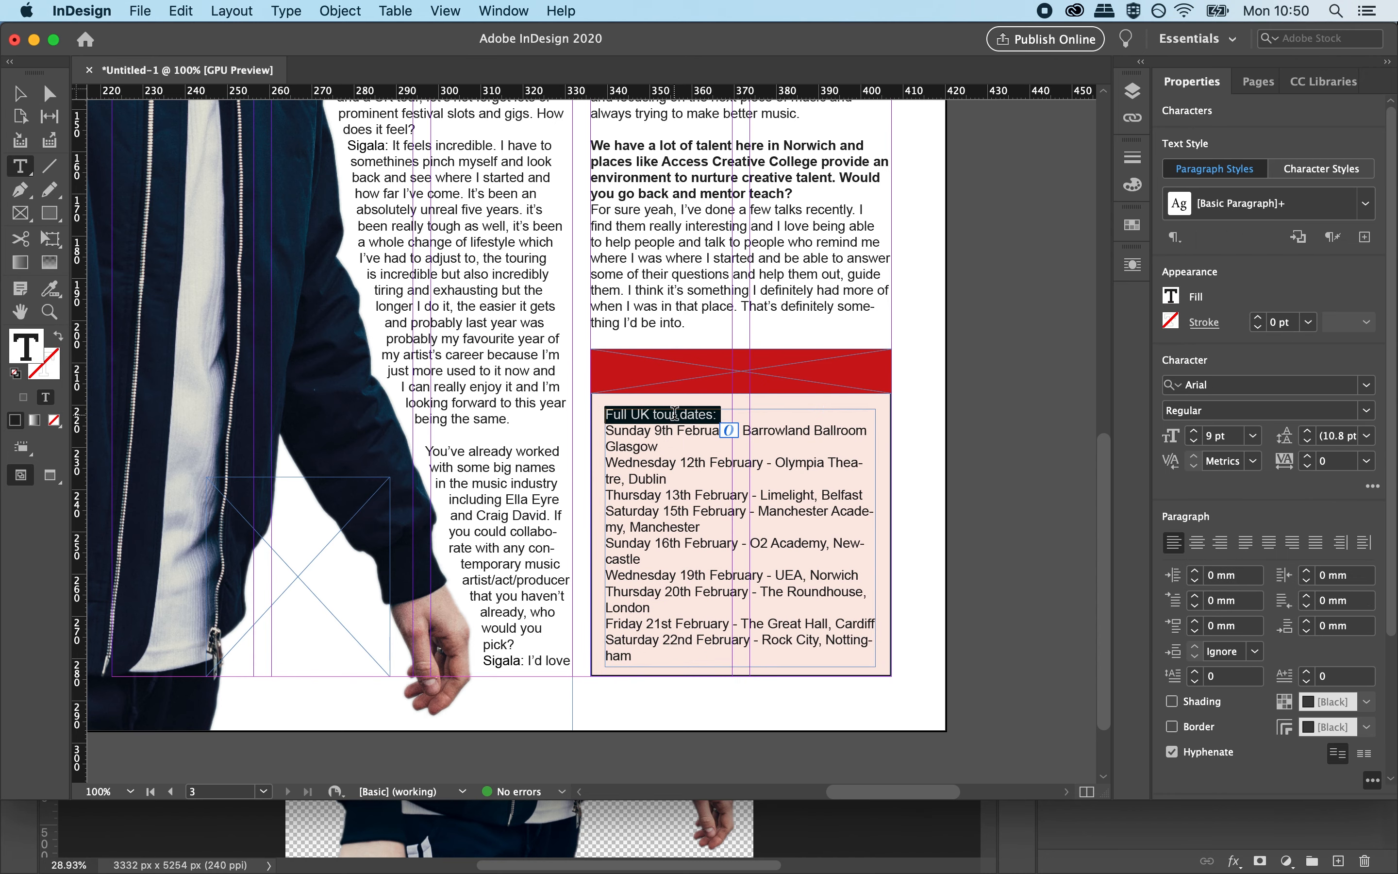
key("BackSpace")
left_click(19, 94)
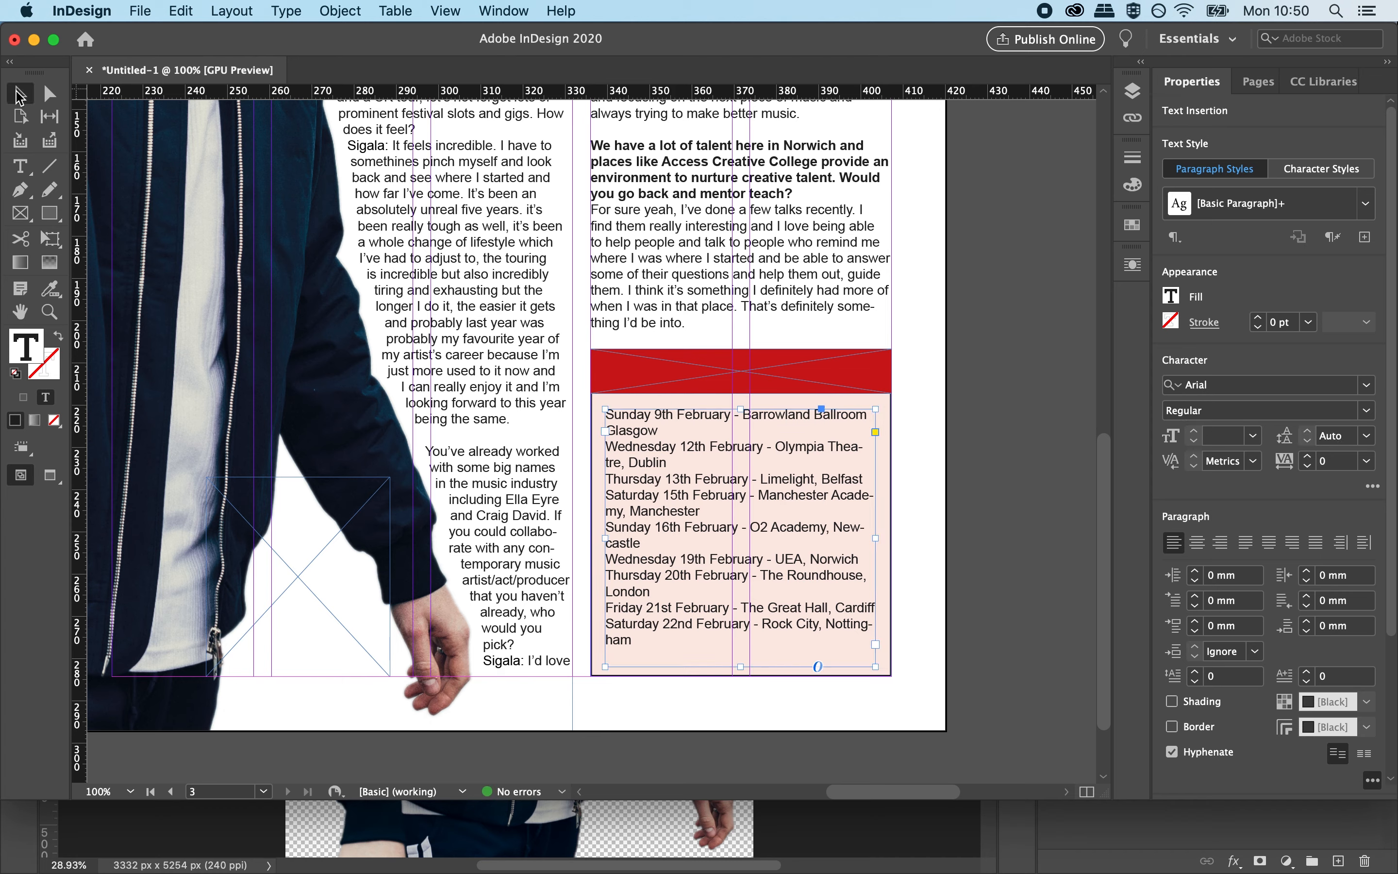
key("super+v")
left_click_drag(553, 304, 680, 376)
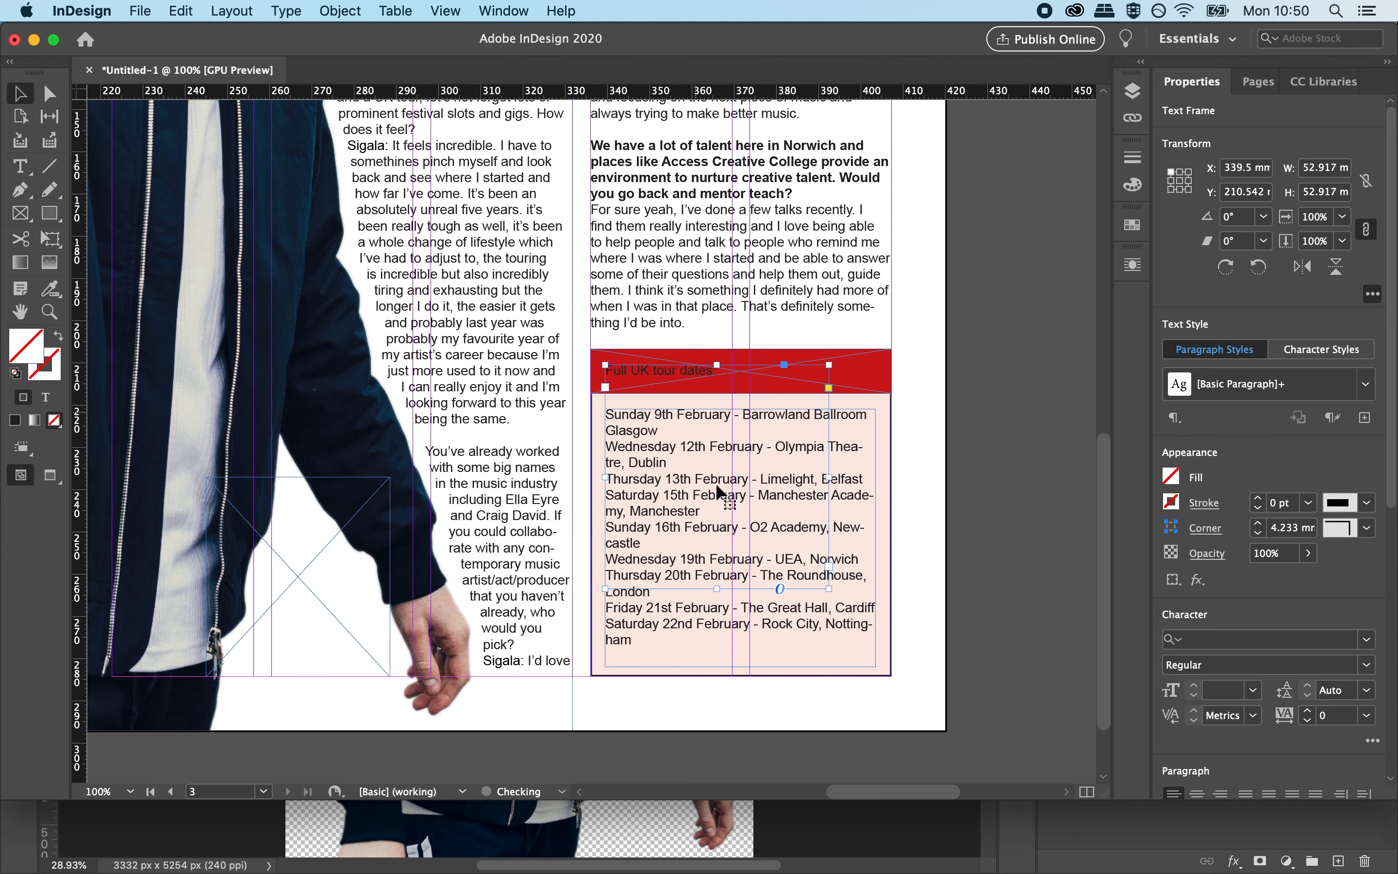
left_click_drag(717, 589, 693, 387)
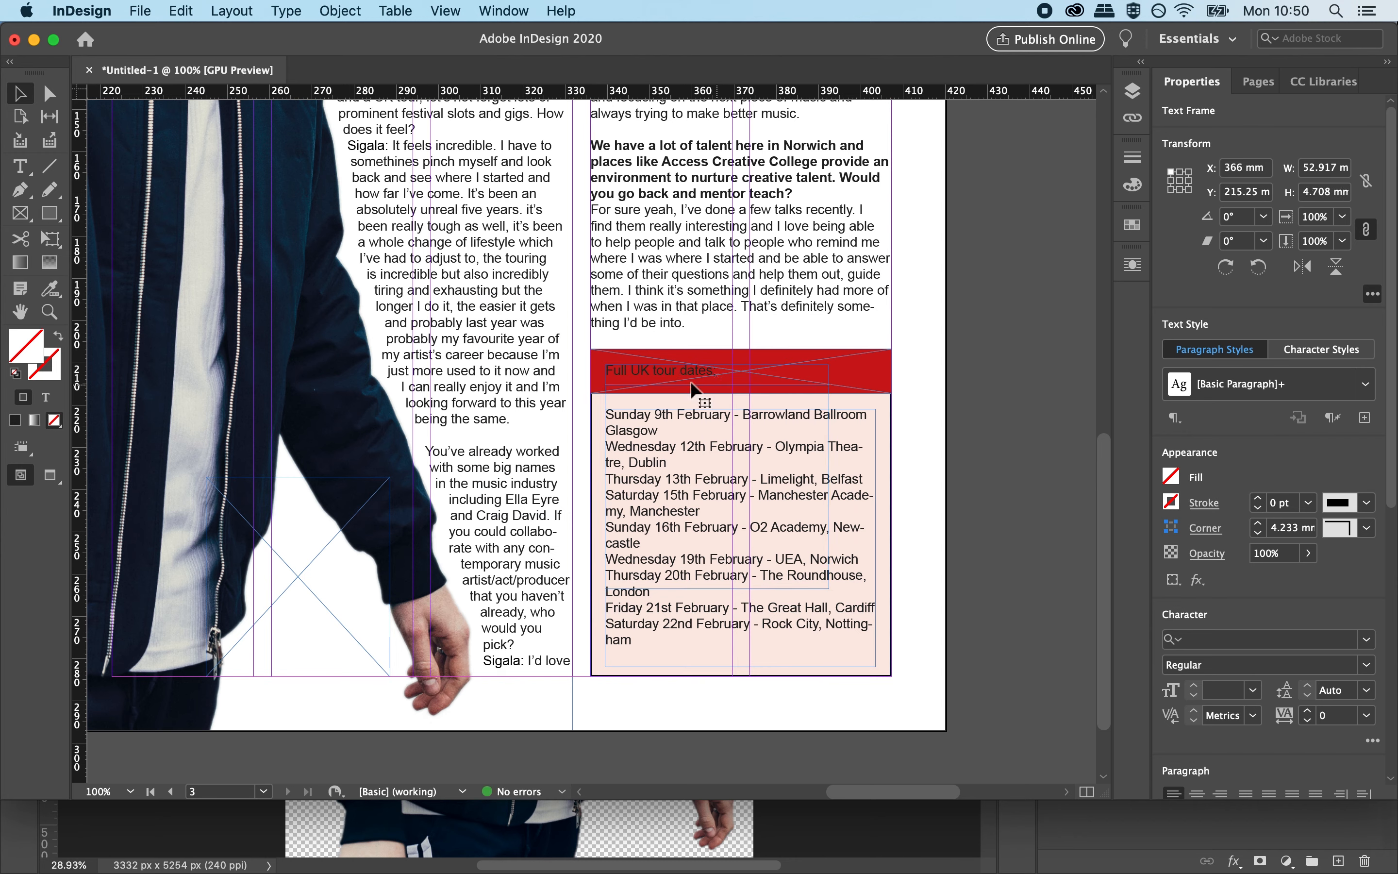
Colour the "Full UK tour dates:" heading with the [Paper] swatch and enlarge it to 13 pt.
double_click(693, 383)
key("super+a")
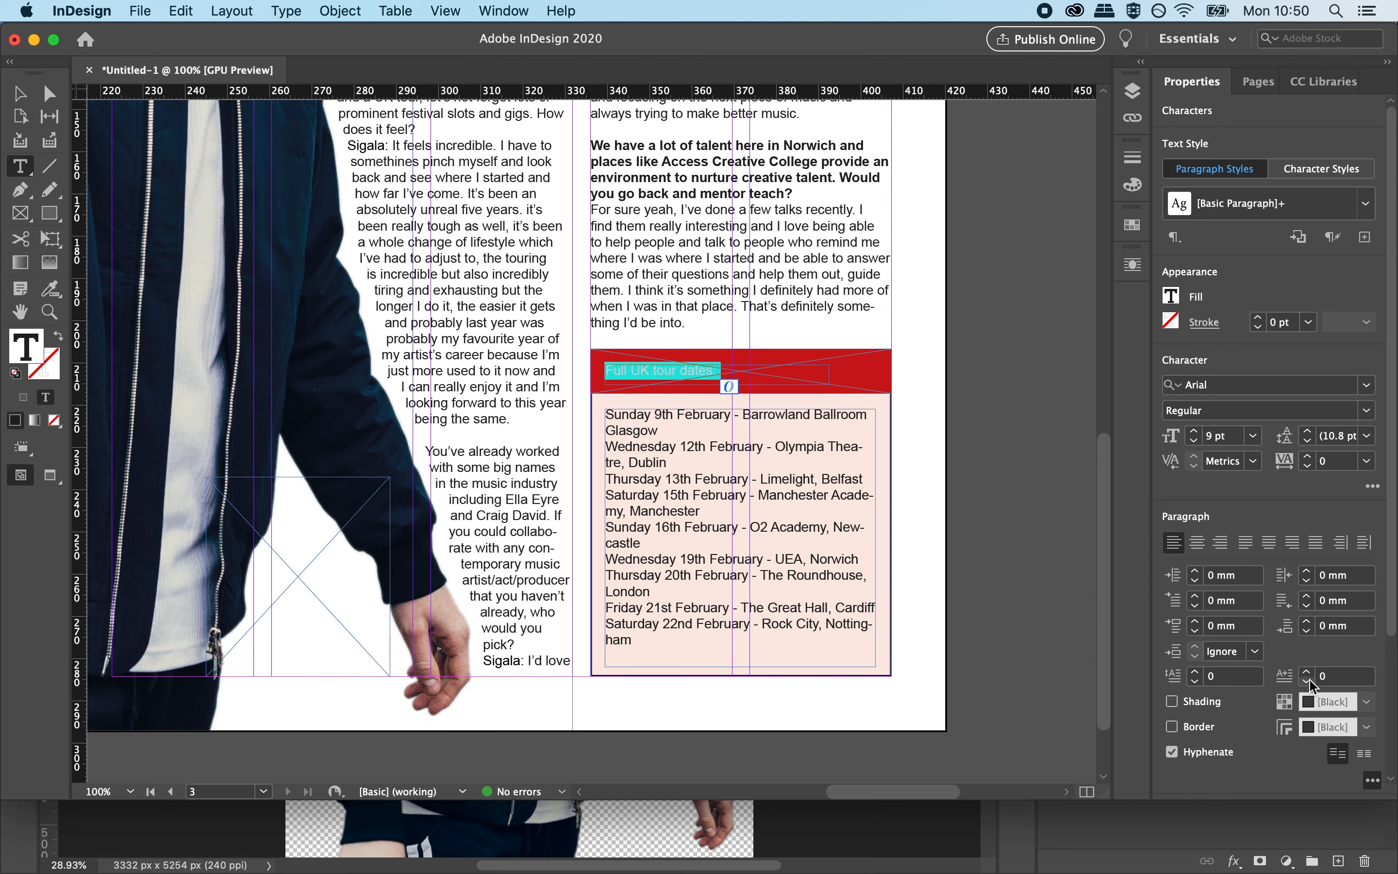
left_click(1175, 305)
left_click(973, 423)
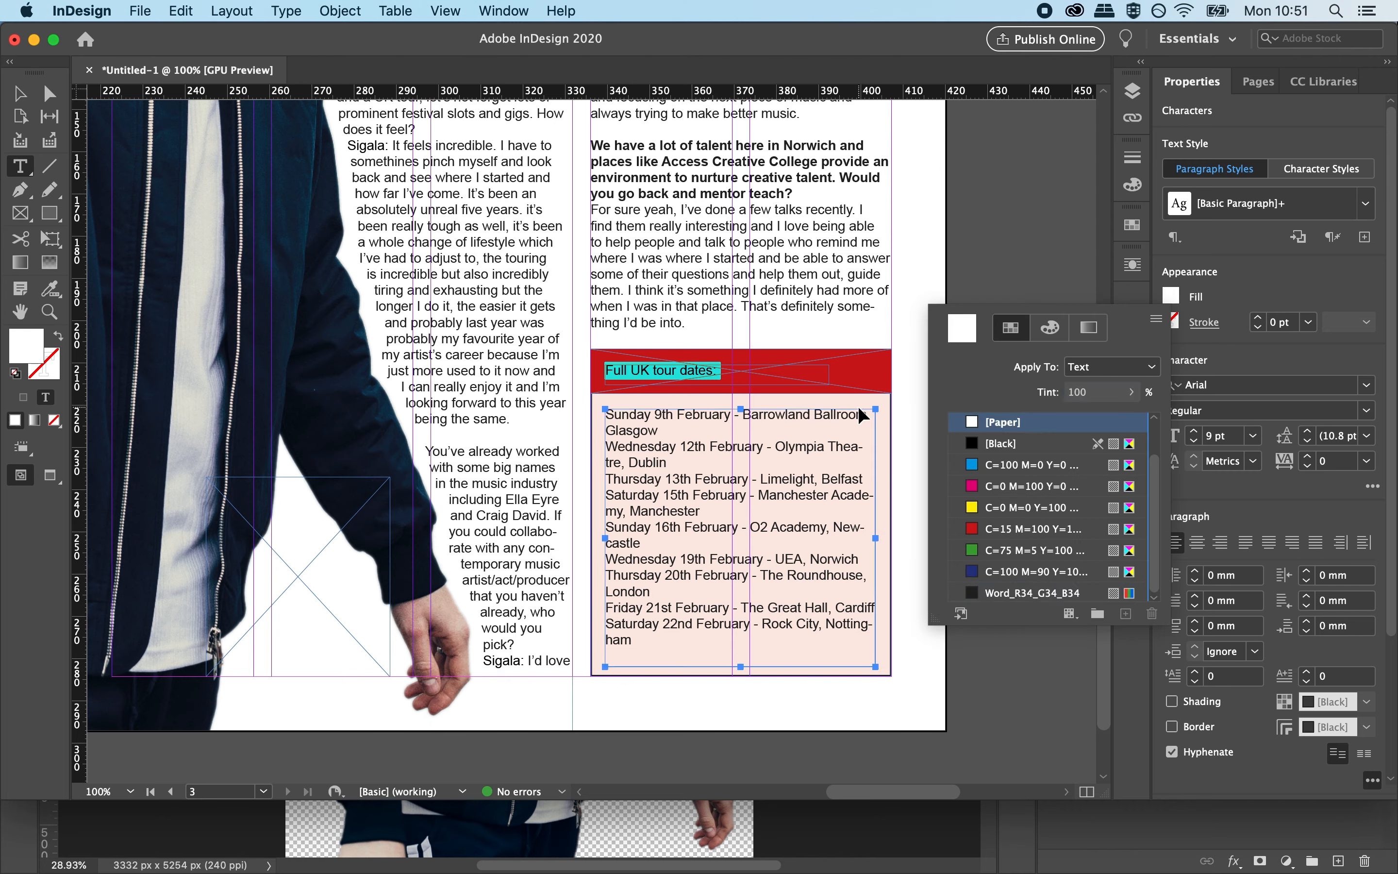
key("super+shift+period")
key("super+shift+period")
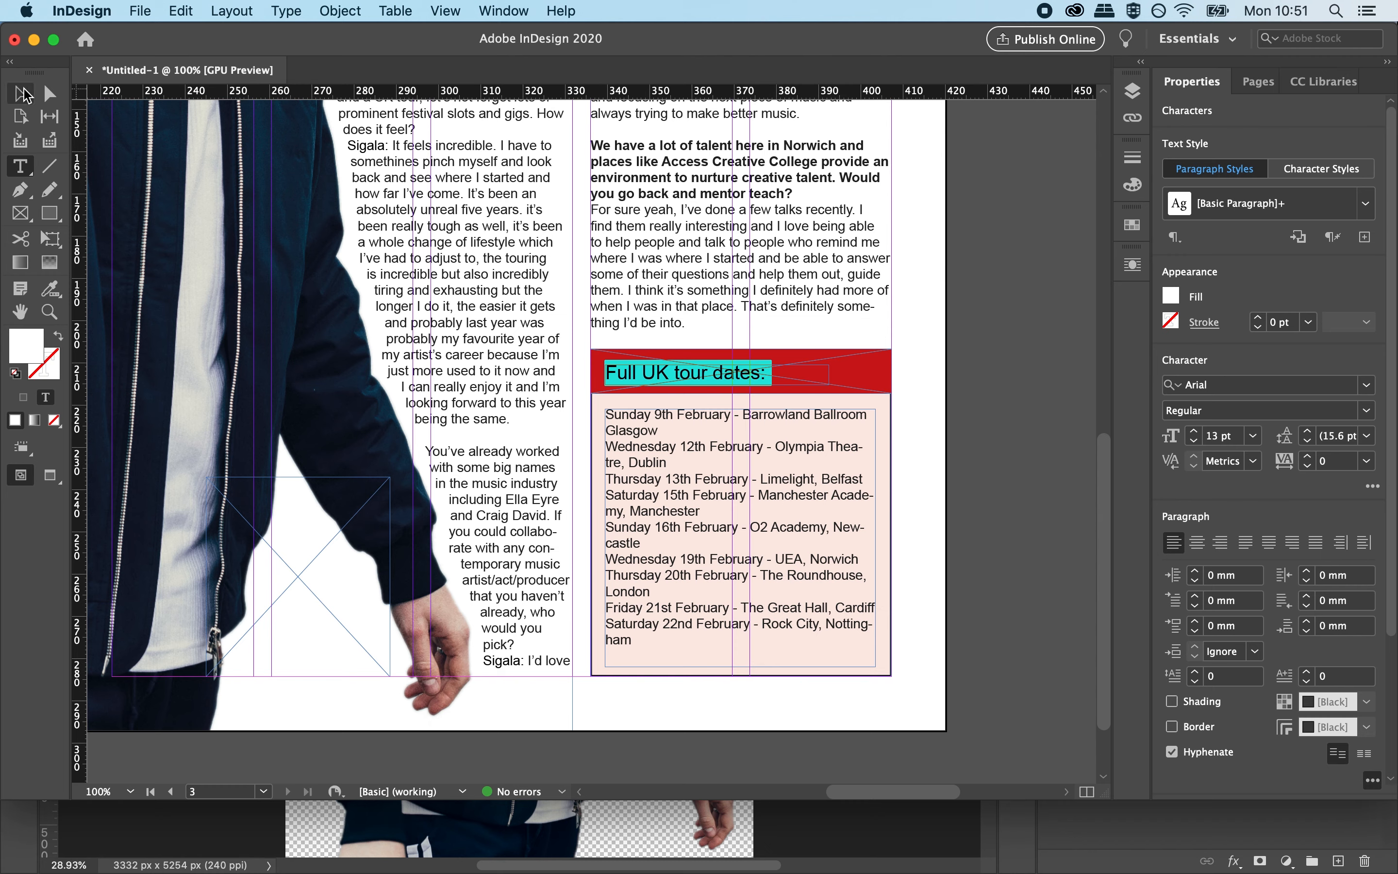
Preview the page without guides and frame edges, return to the normal view and fit the page in the window.
left_click(20, 93)
left_click(50, 475)
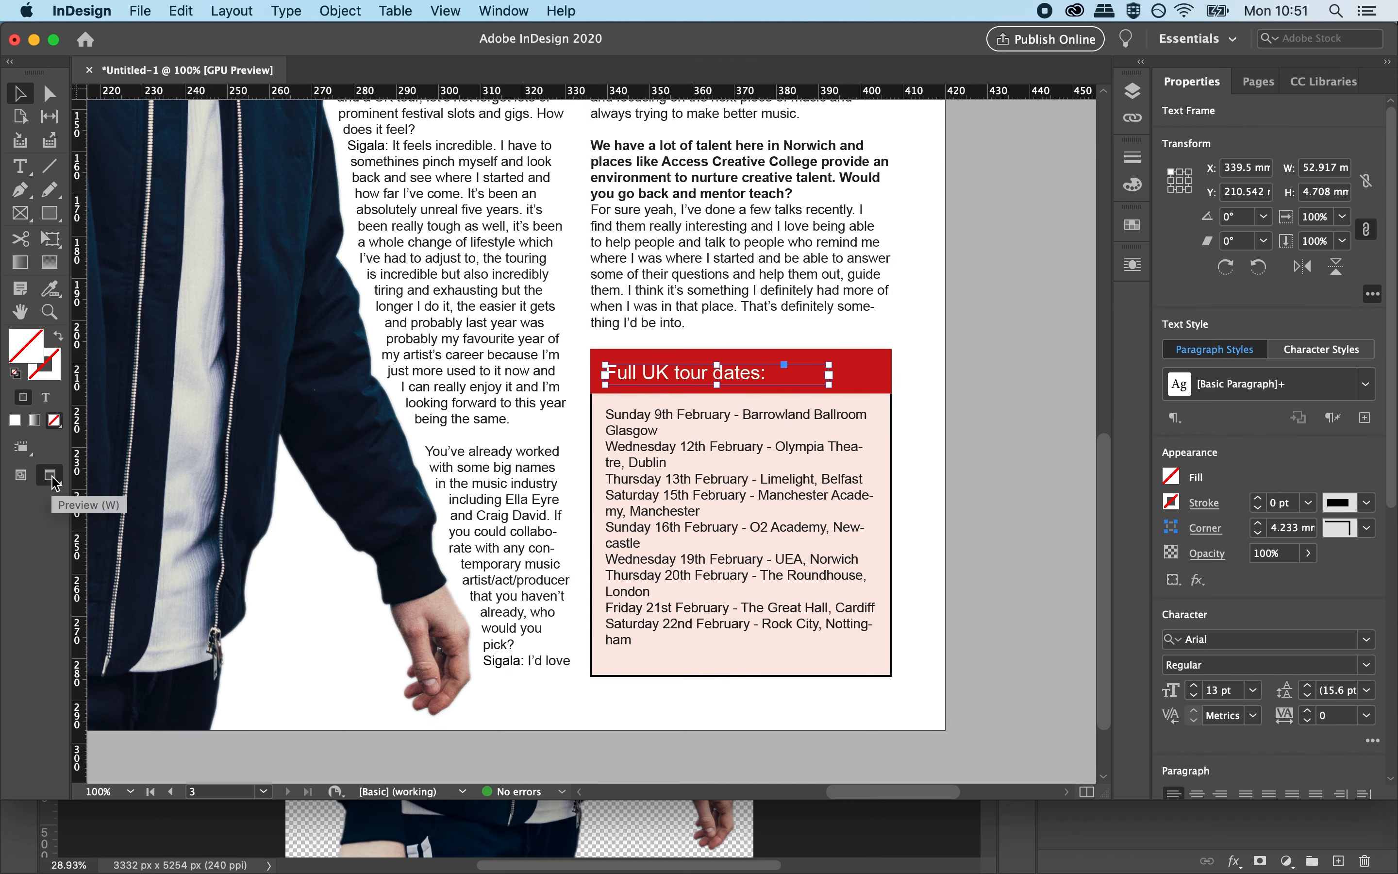
left_click(967, 453)
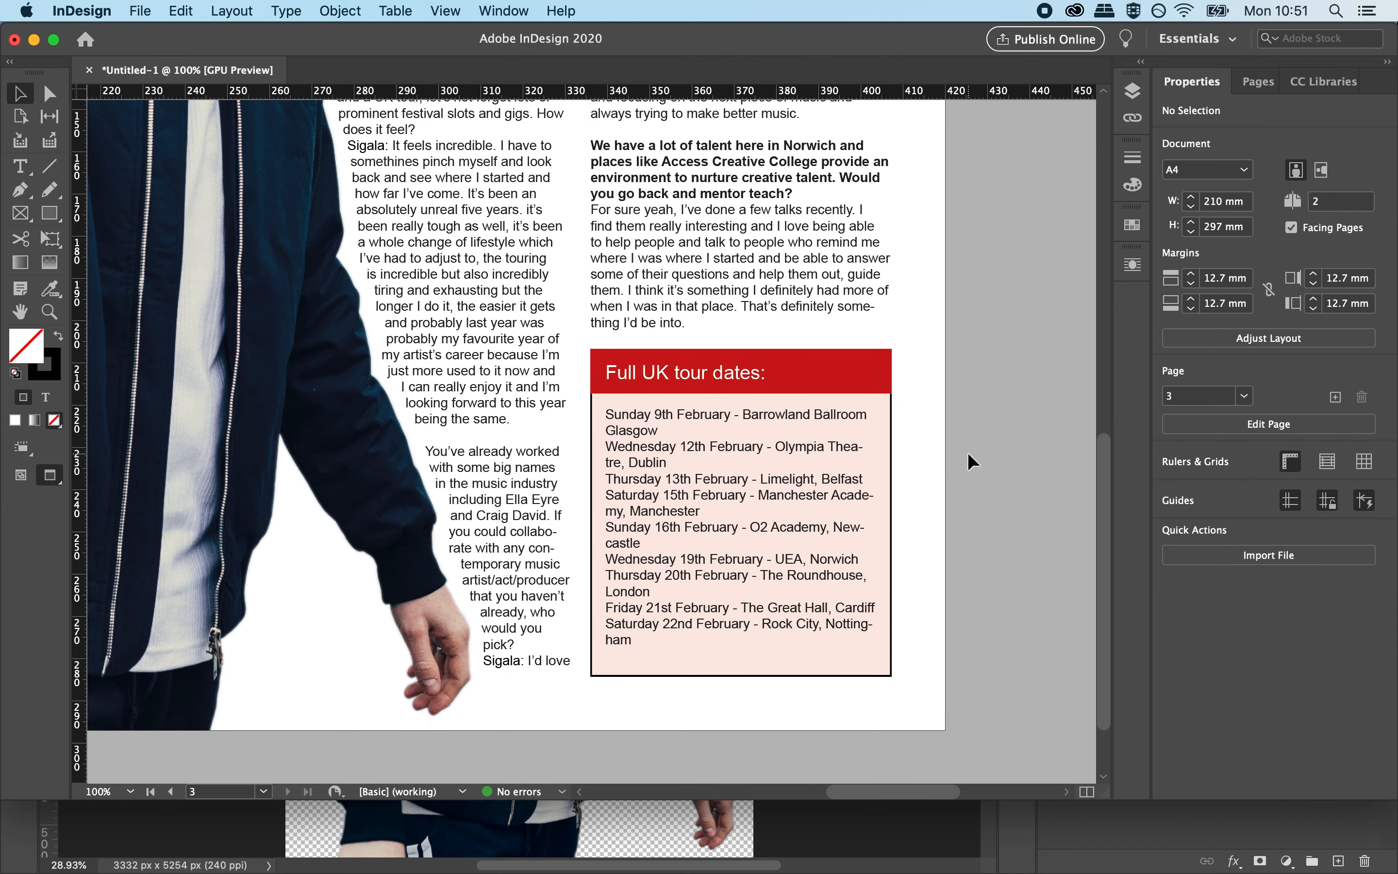
left_click(21, 477)
key("super+0")
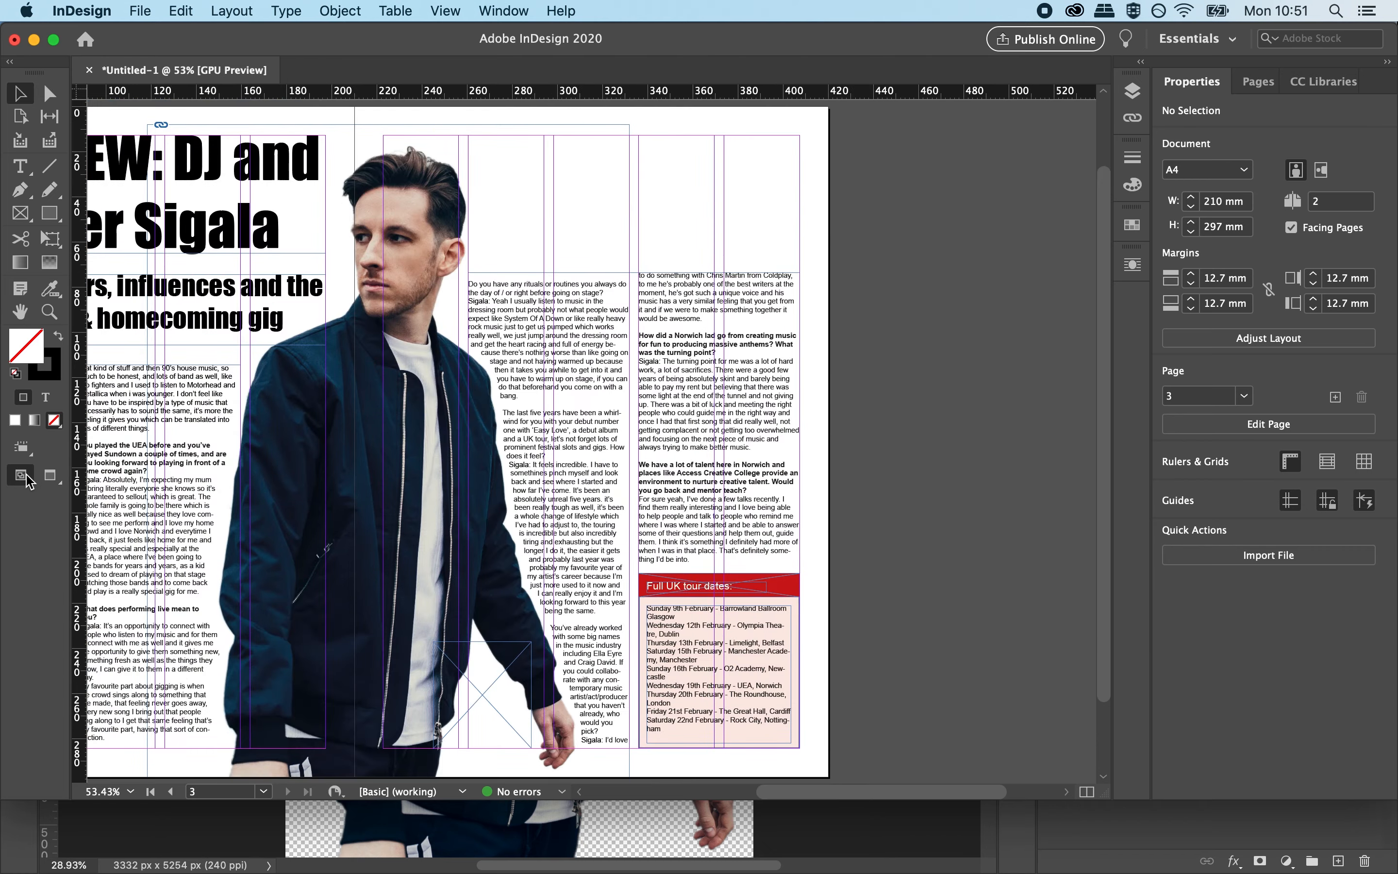
Copy the second-column passage from "I love my home crowd" through "it just feels like home for me".
left_click(20, 312)
left_click_drag(255, 434, 424, 429)
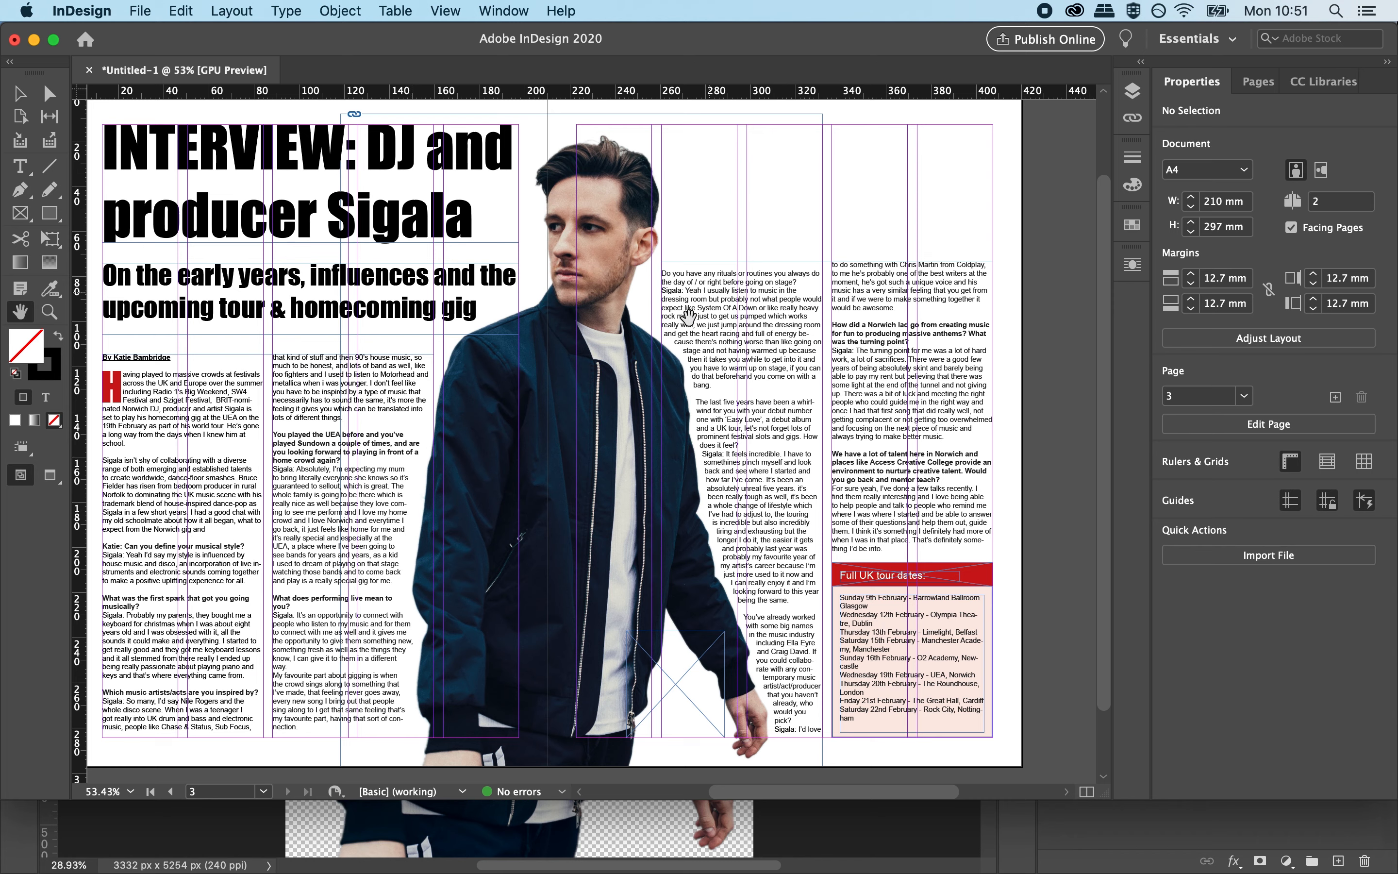
left_click(18, 94)
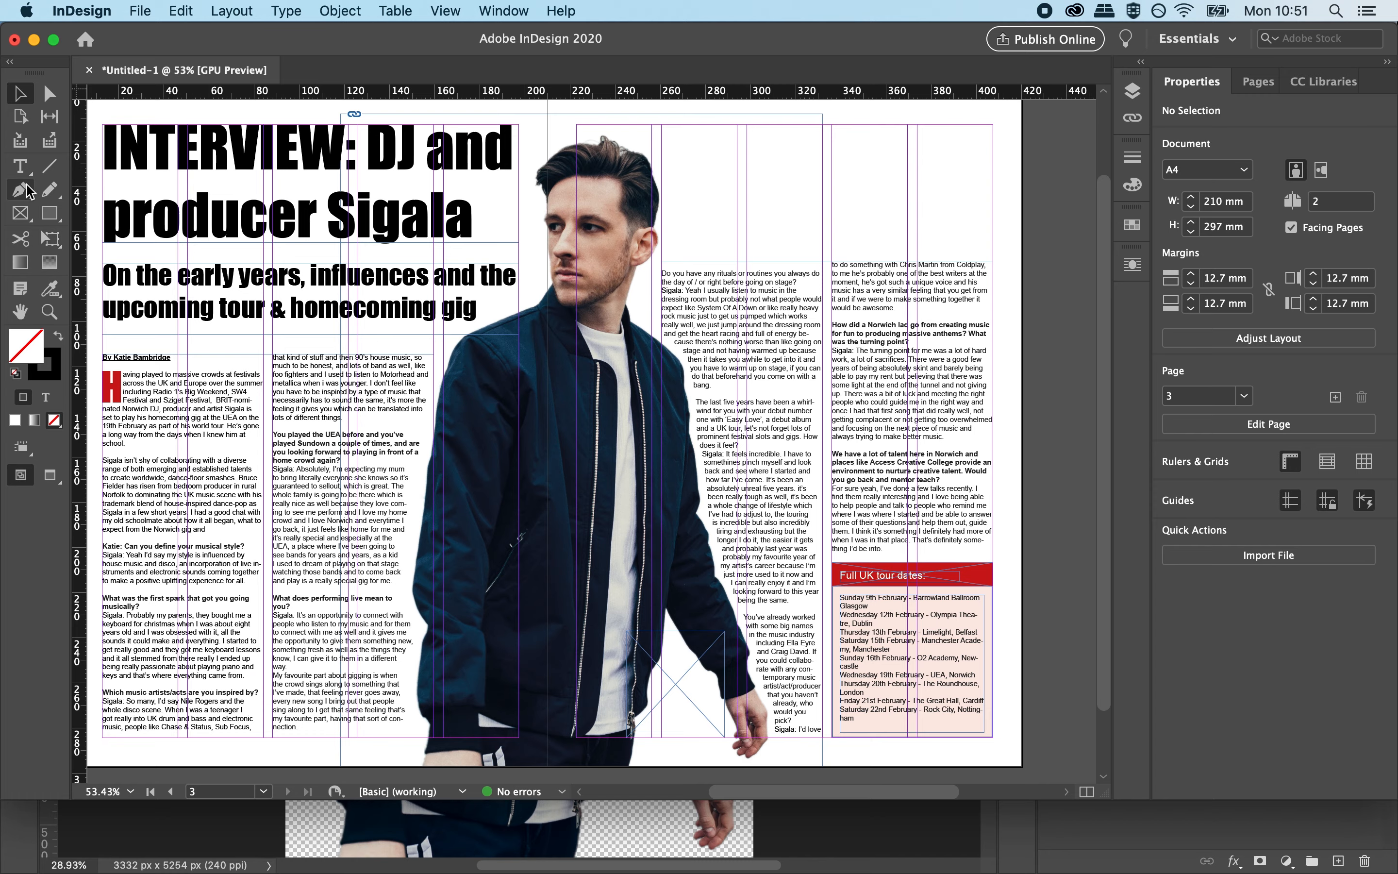
left_click(58, 311)
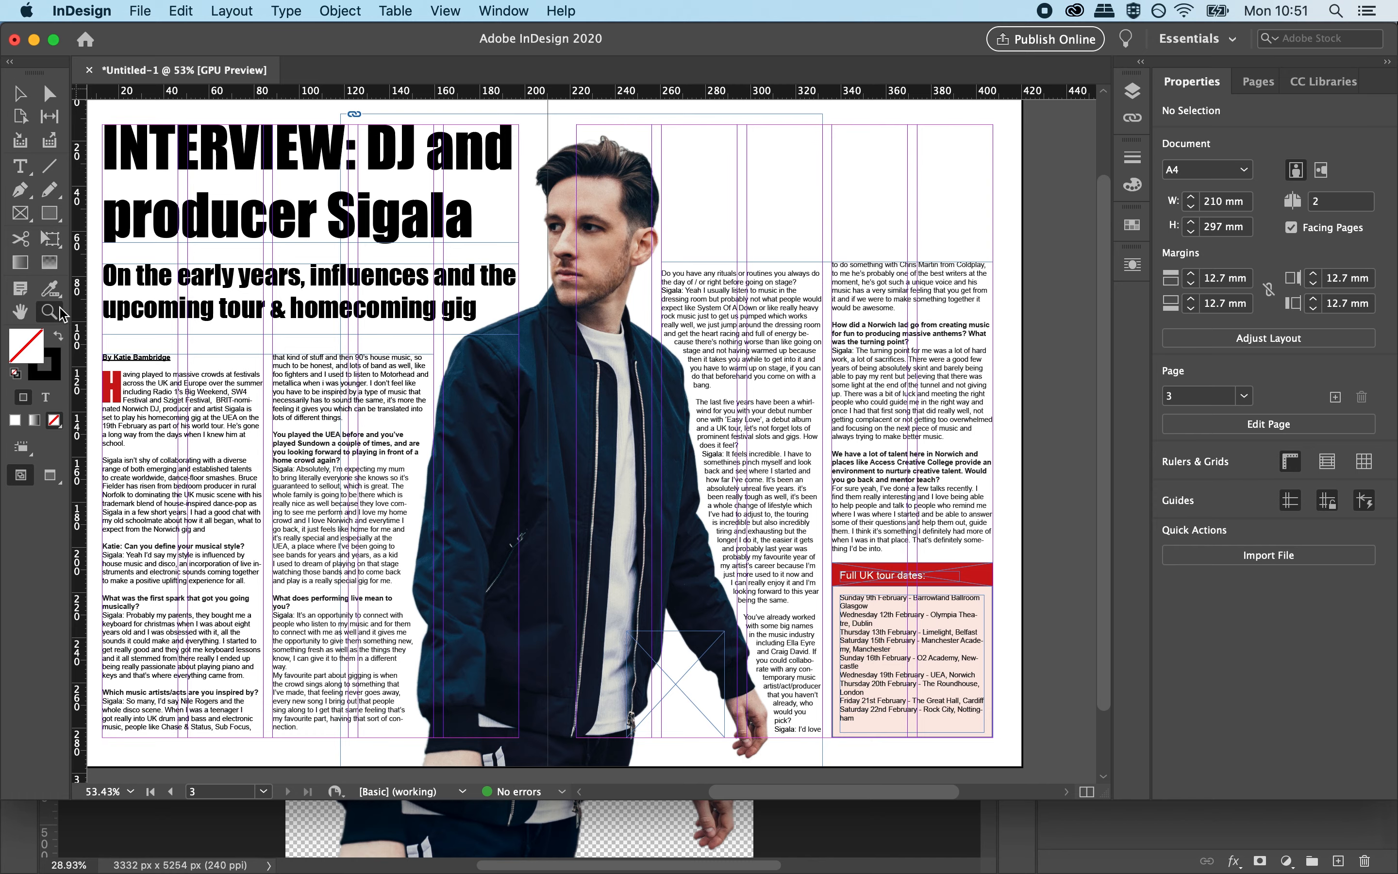
left_click(352, 537)
left_click(21, 167)
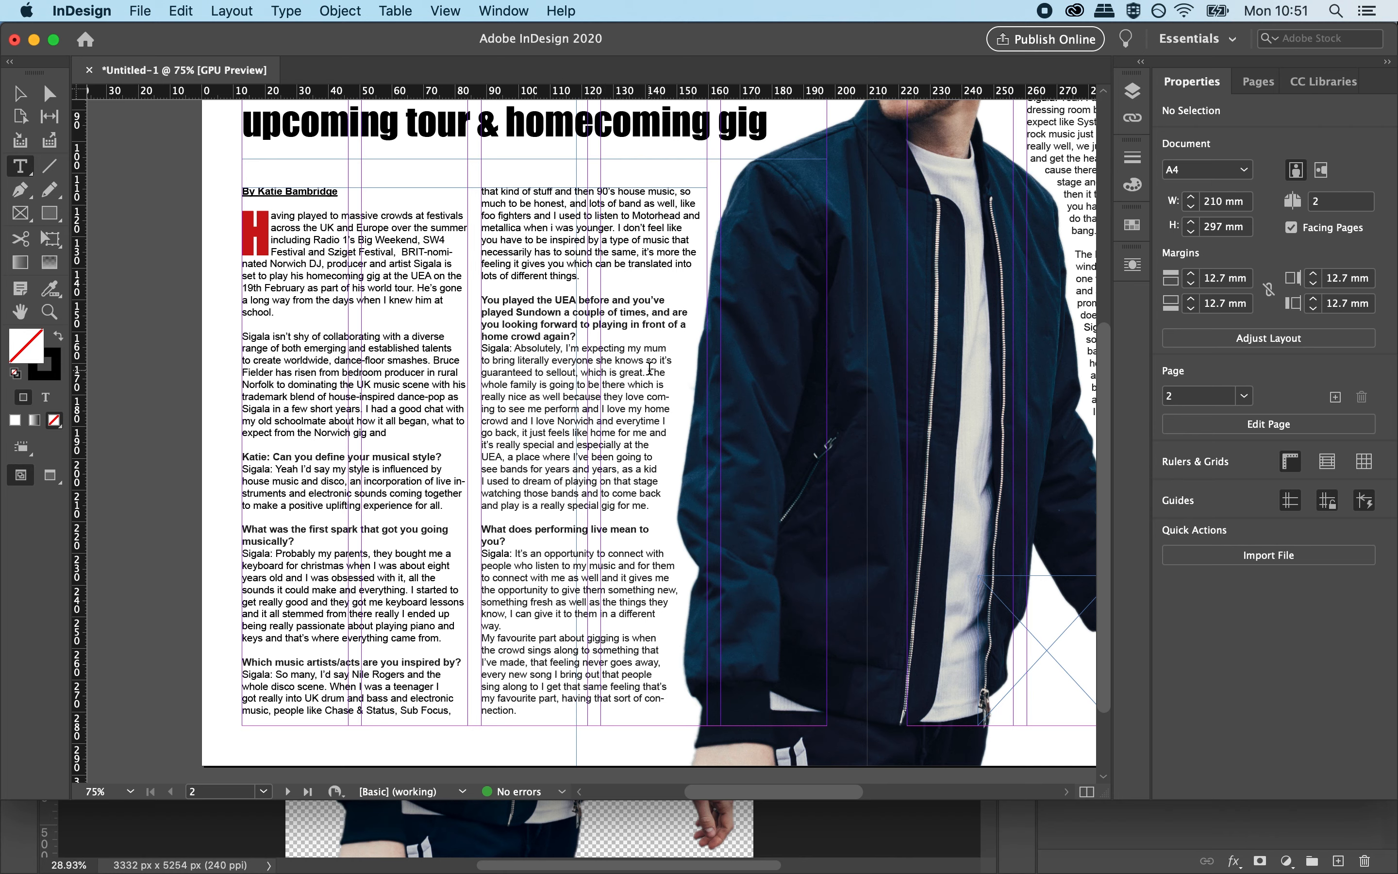
left_click(651, 370)
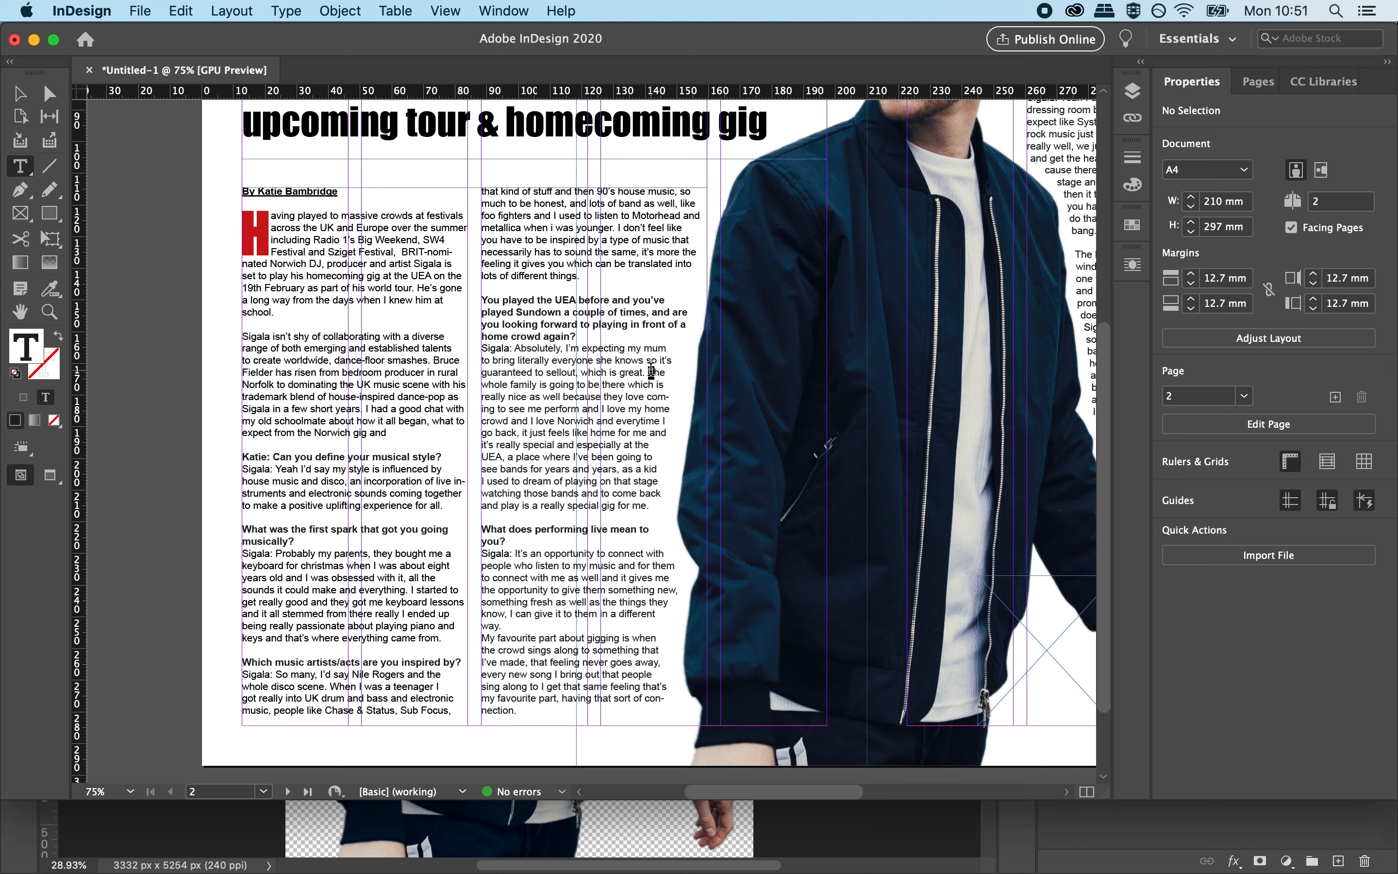
left_click_drag(604, 408, 616, 415)
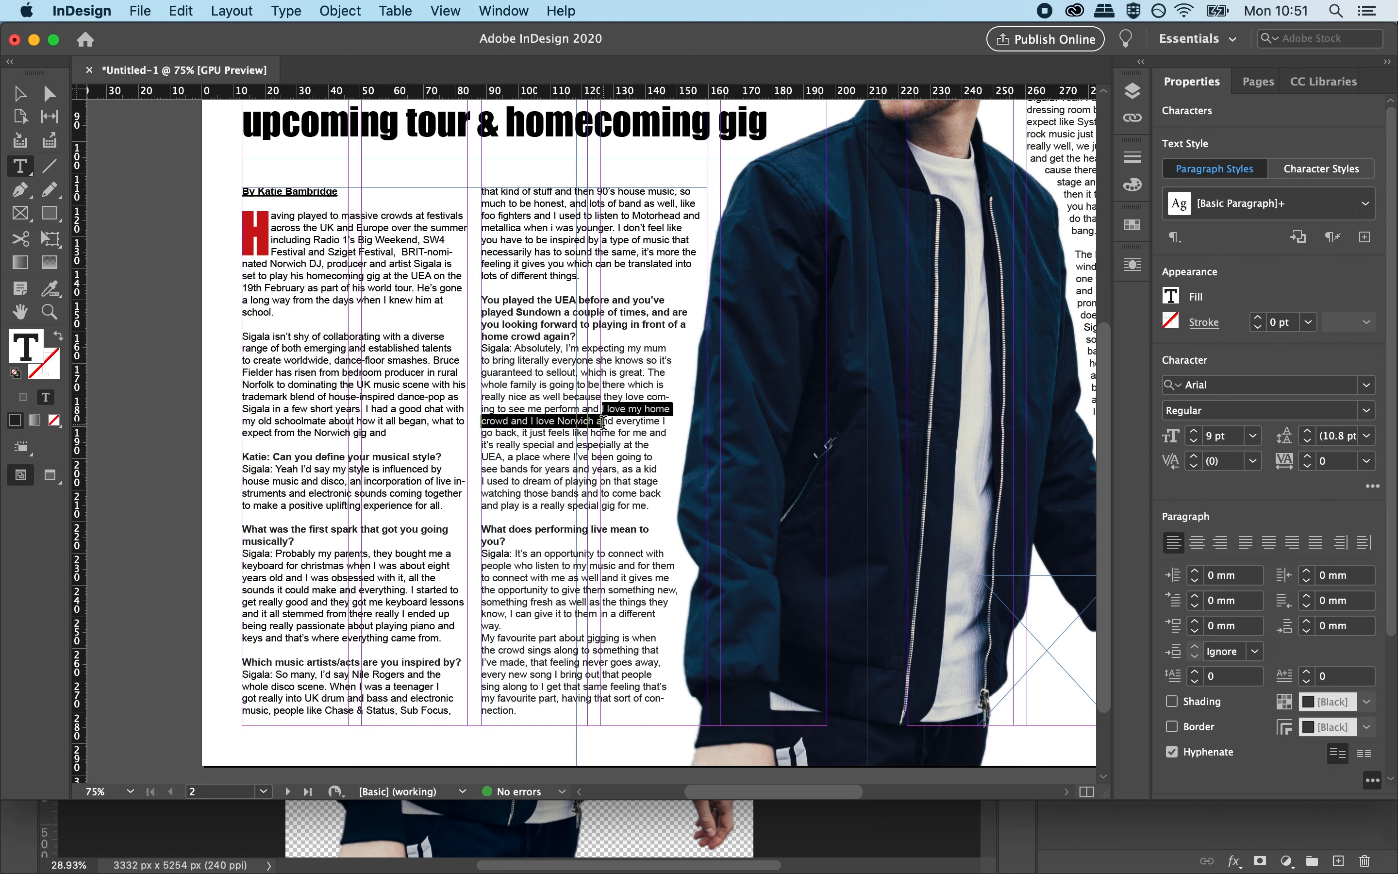
left_click_drag(609, 424, 606, 429)
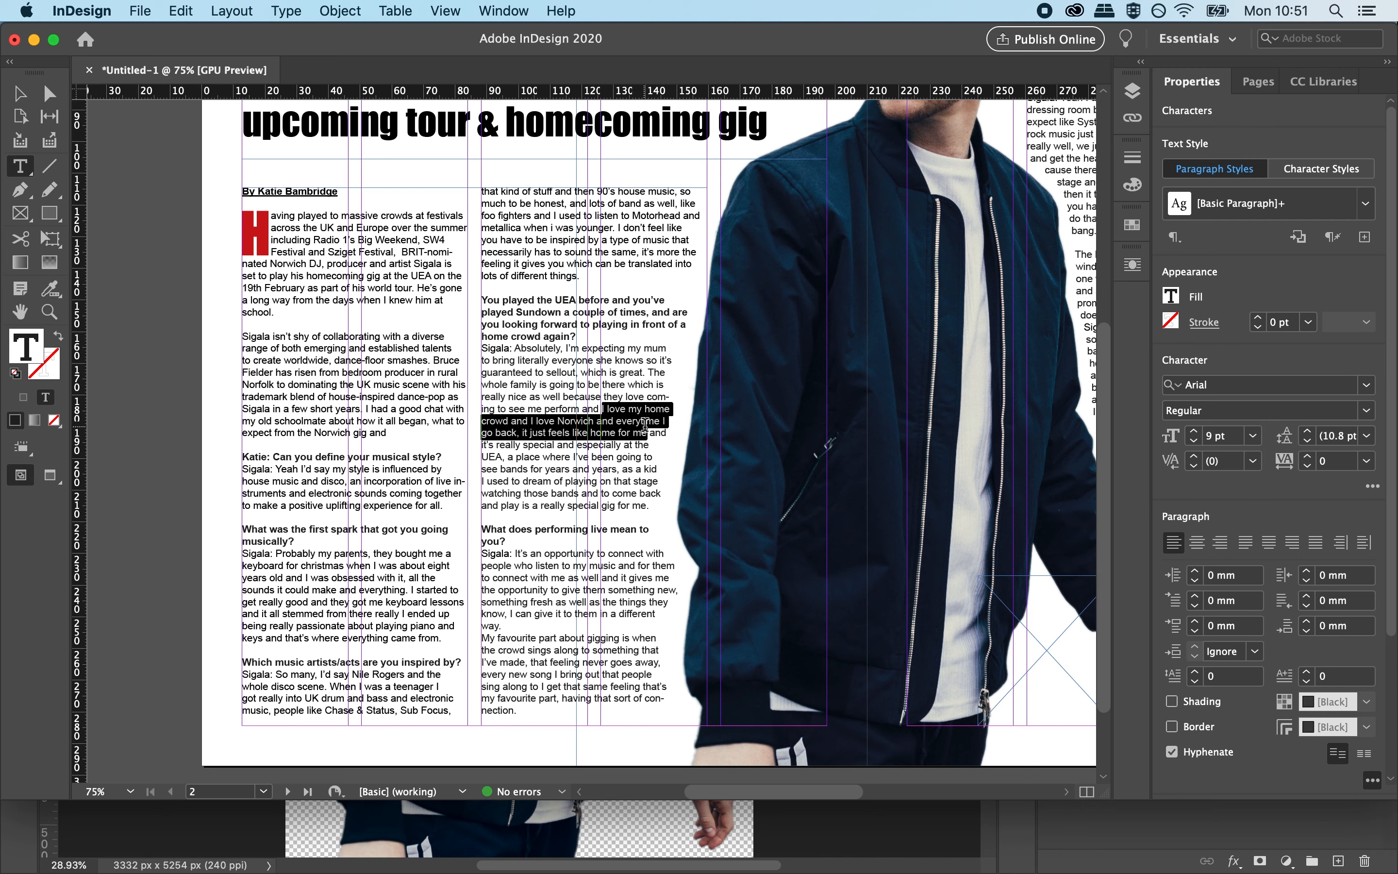
key("super+c")
Paste the passage as a new text frame above the column beside the photo, sized to about 71.3 by 32.9 mm.
left_click(23, 313)
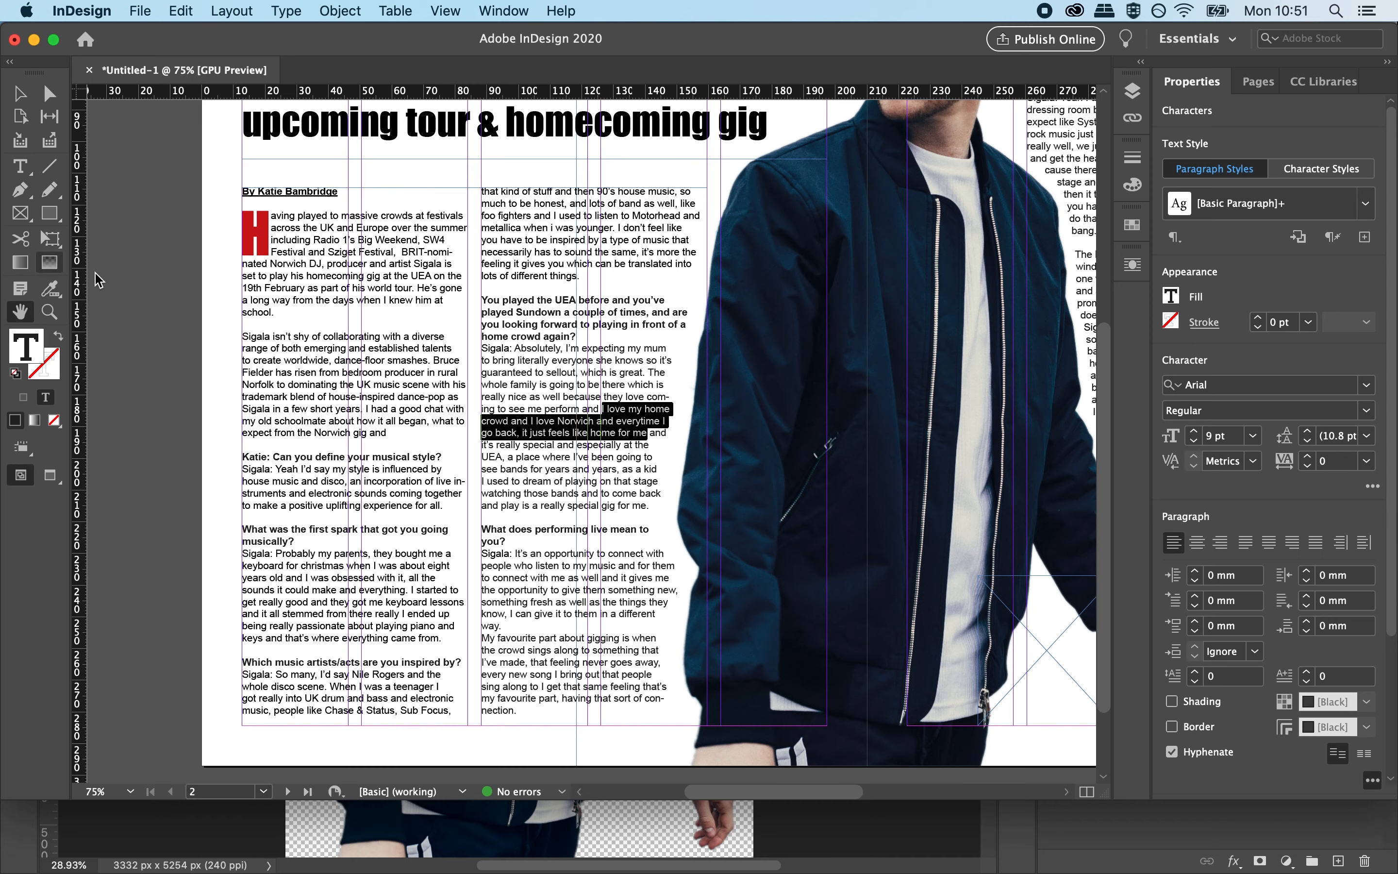
left_click_drag(870, 278, 436, 504)
left_click_drag(668, 427, 546, 535)
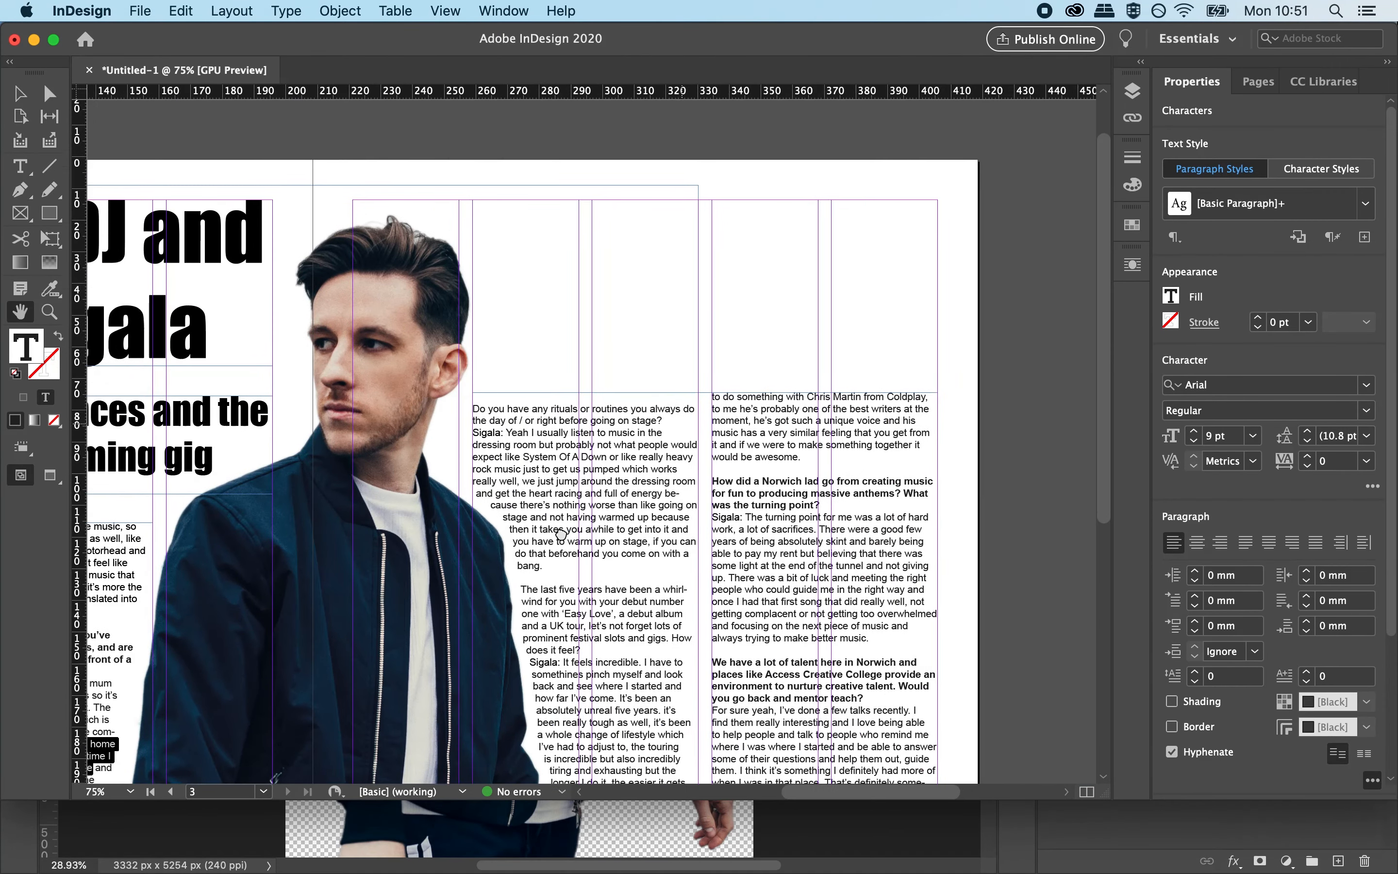
key("v")
left_click(426, 139)
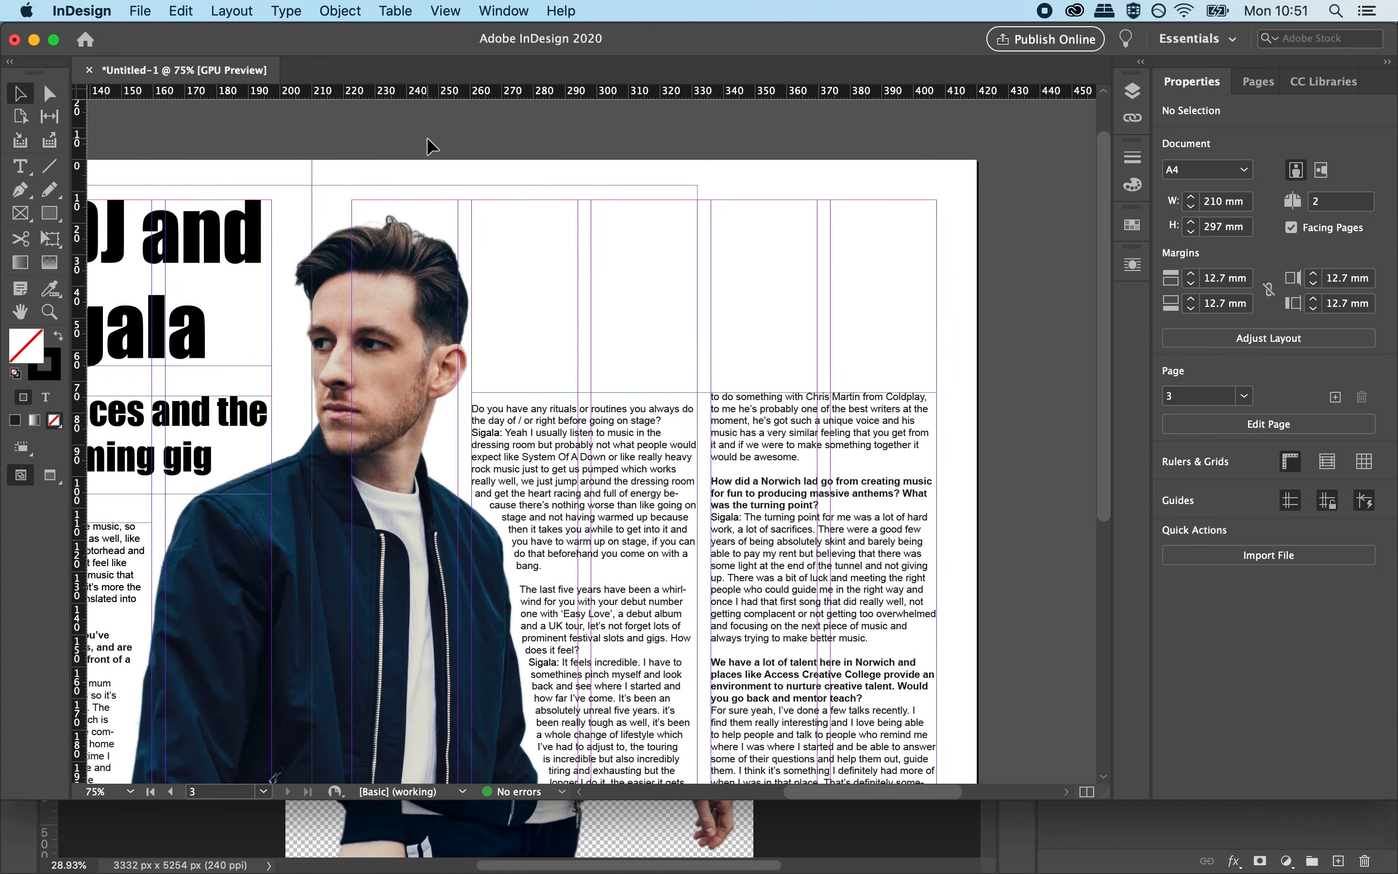
key("super+v")
left_click_drag(566, 350, 529, 282)
left_click_drag(639, 422, 697, 359)
Enlarge all the pull quote text to 17 pt.
double_click(556, 269)
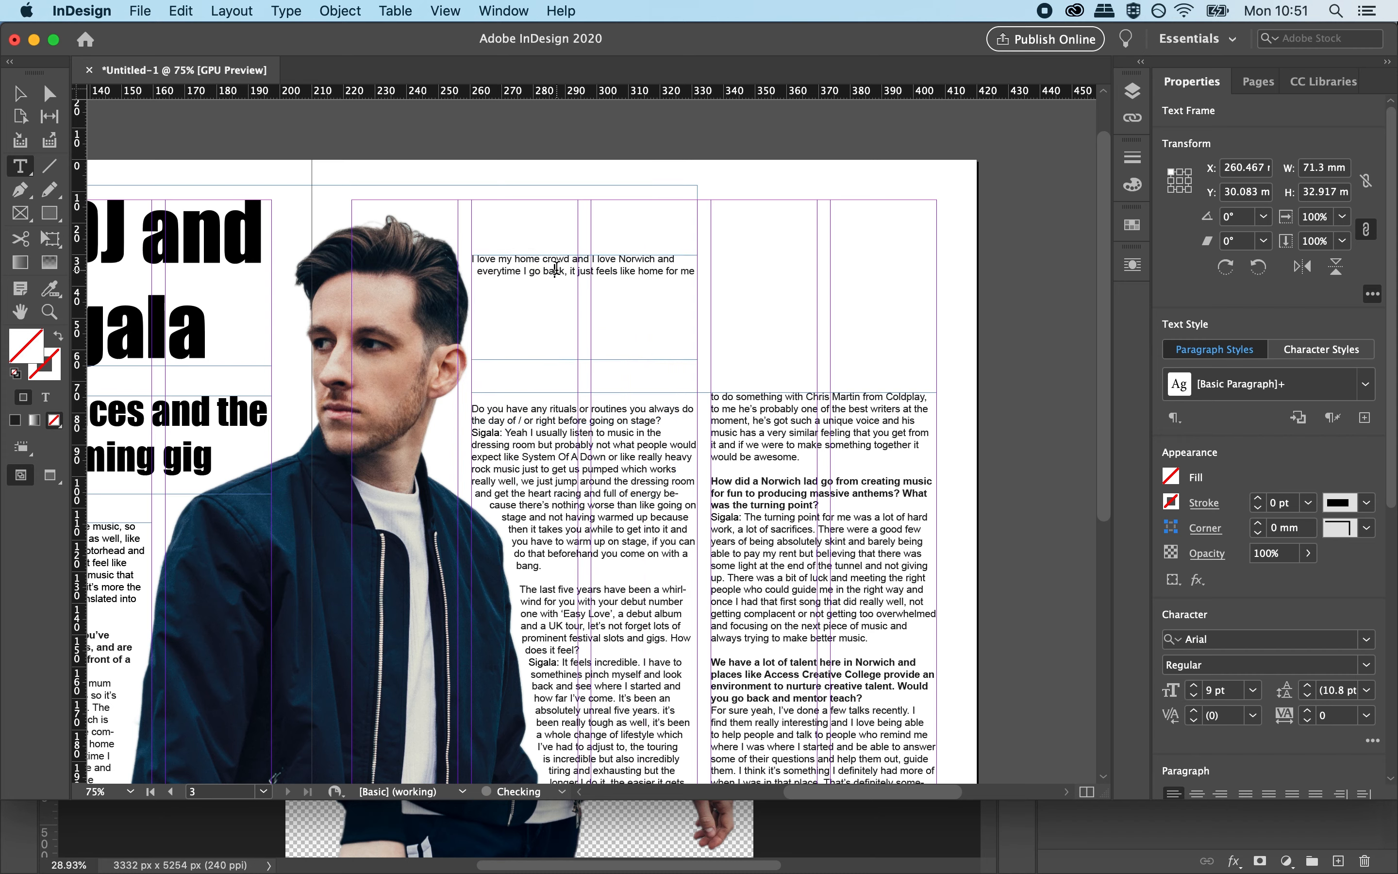
key("super+a")
key("super+shift+period")
key("super+shift+period")
key("super+shift+period")
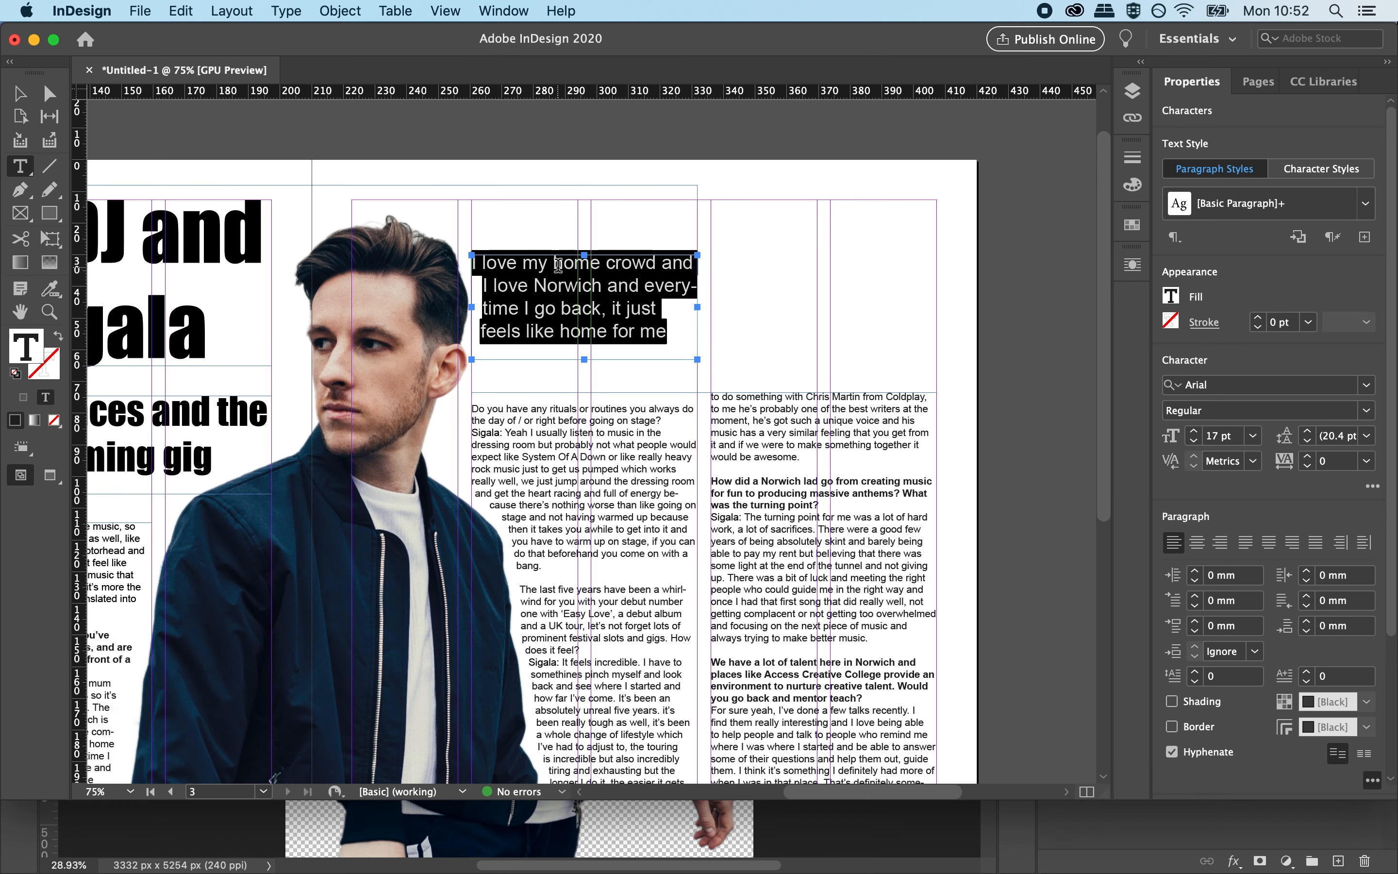
left_click(573, 307)
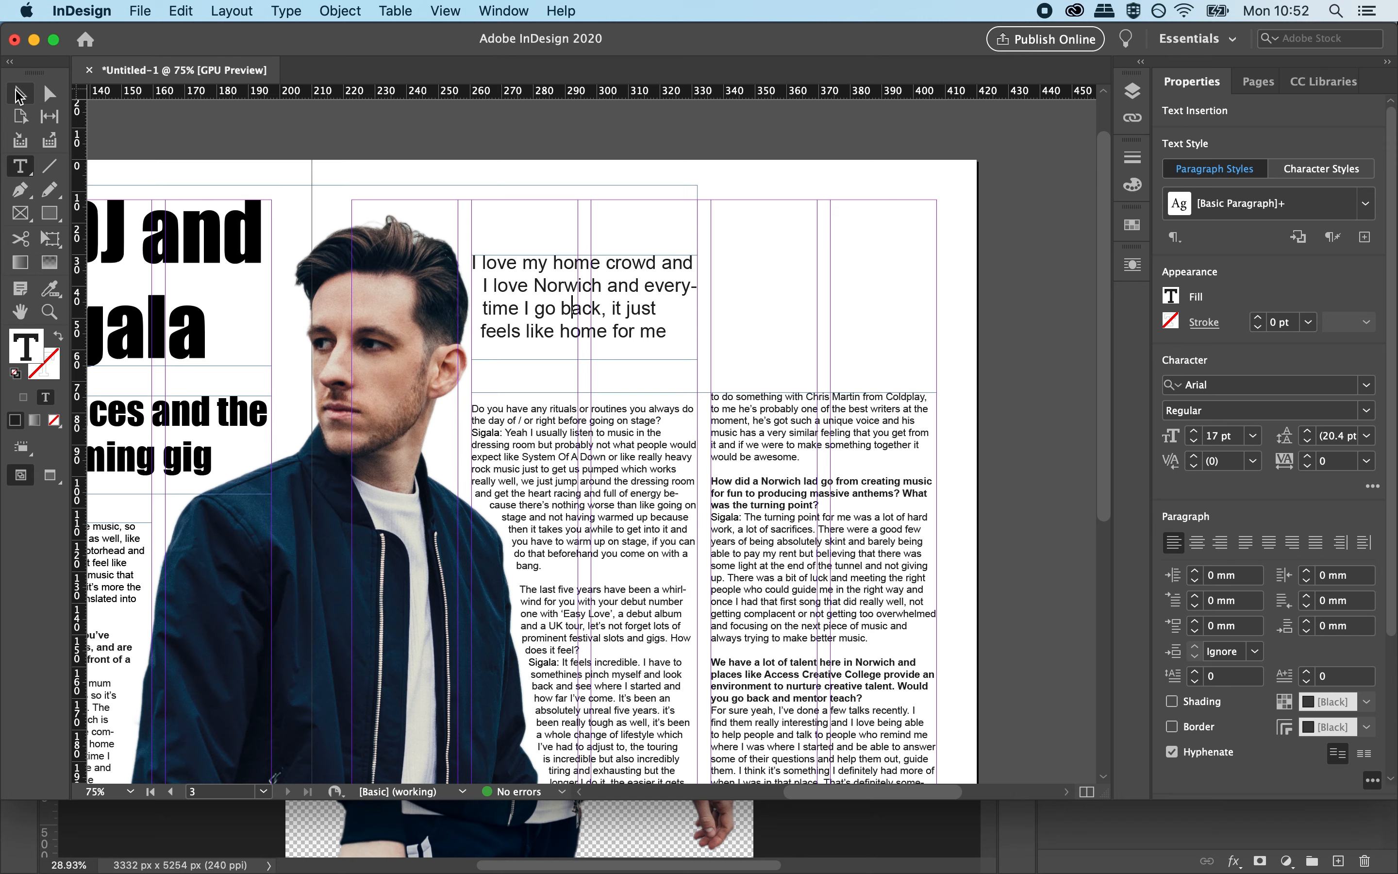
Add a small text frame with a single opening quote mark above the last column and set its font to Arial.
left_click(19, 96)
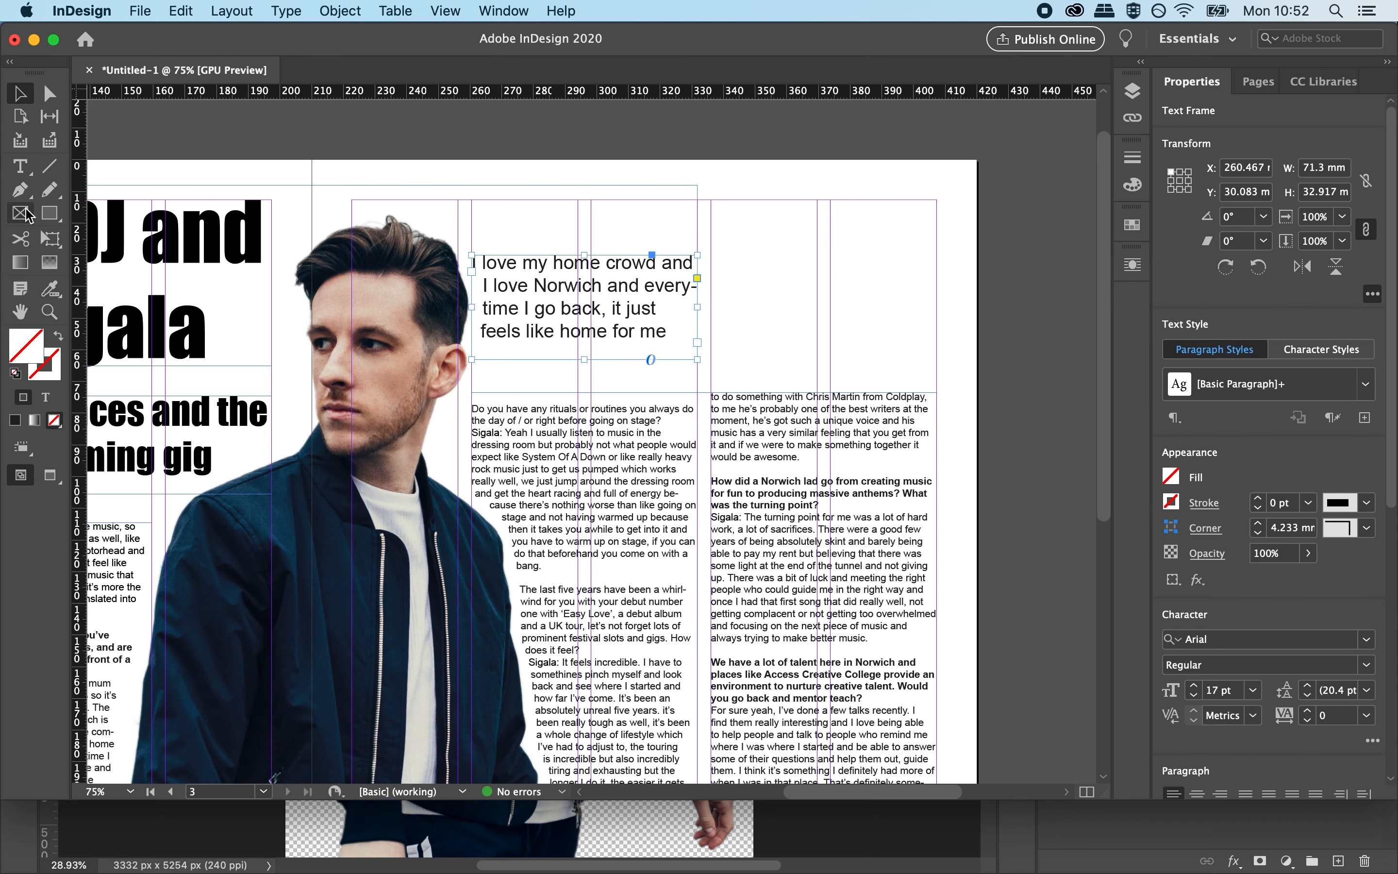
left_click(19, 167)
left_click_drag(795, 222, 855, 291)
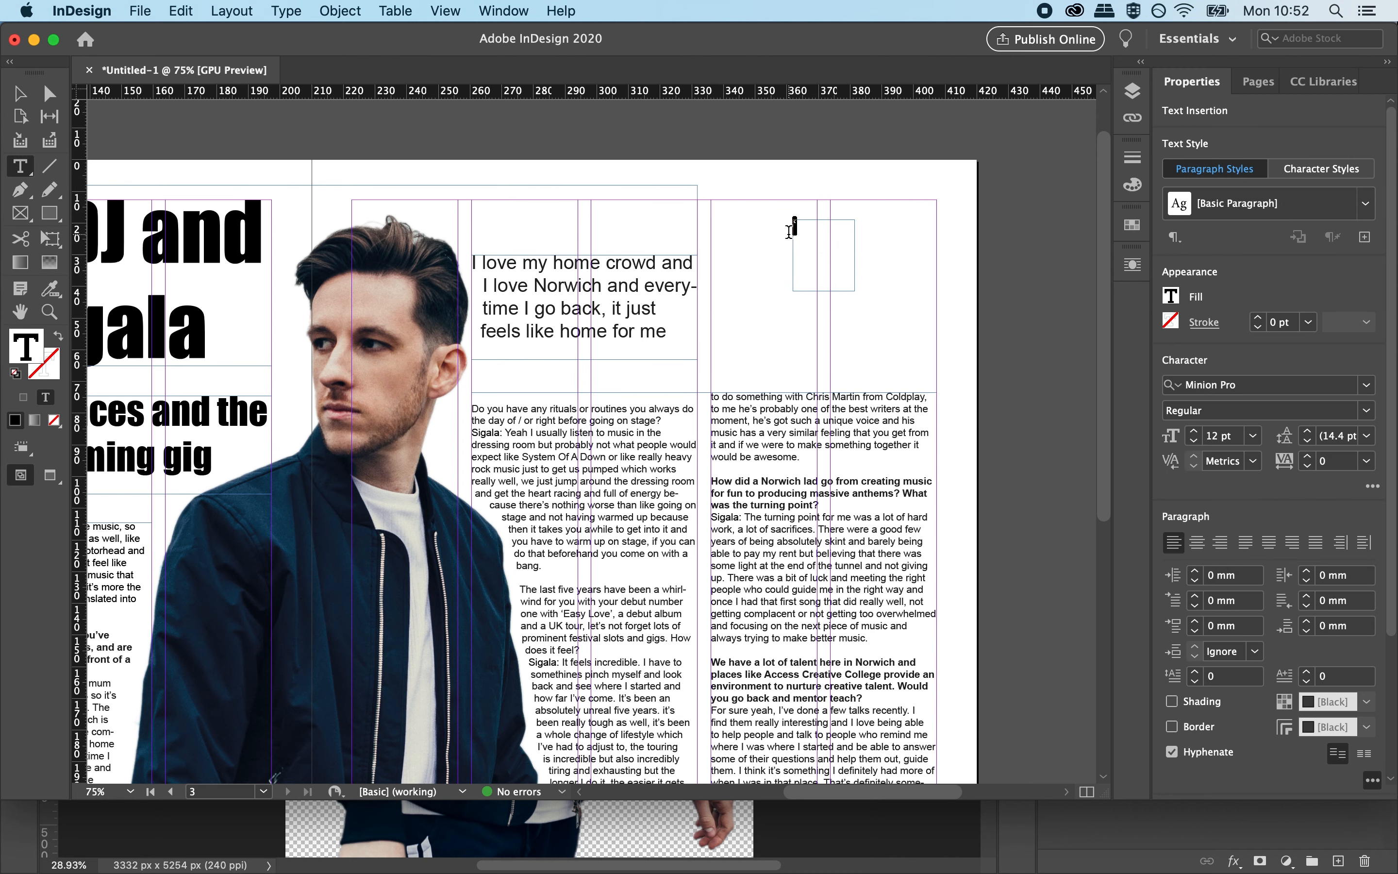
left_click(1367, 385)
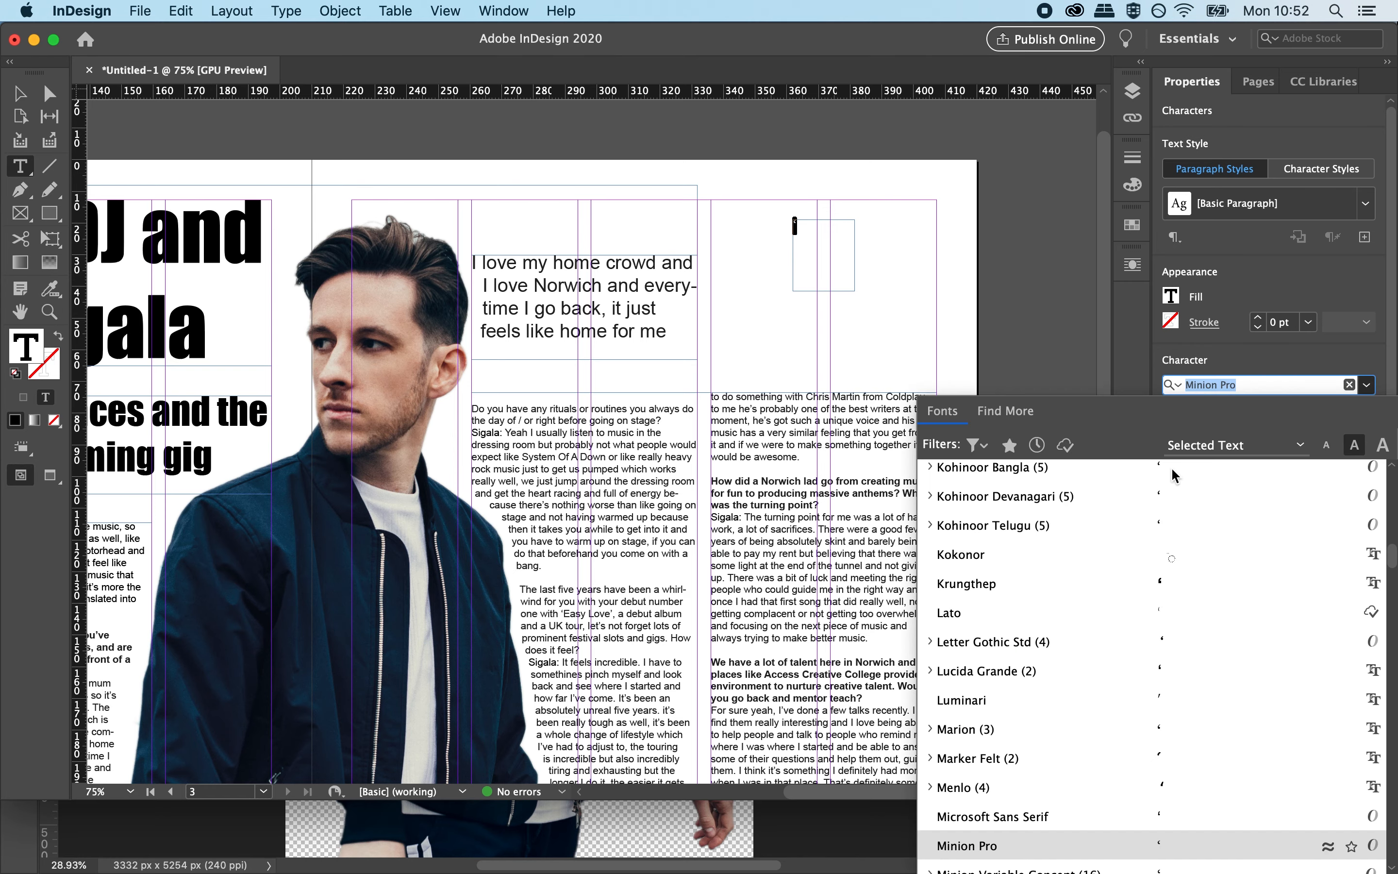
scroll(1084, 535, "down", 2)
scroll(1084, 534, "up", 10)
scroll(1084, 543, "up", 10)
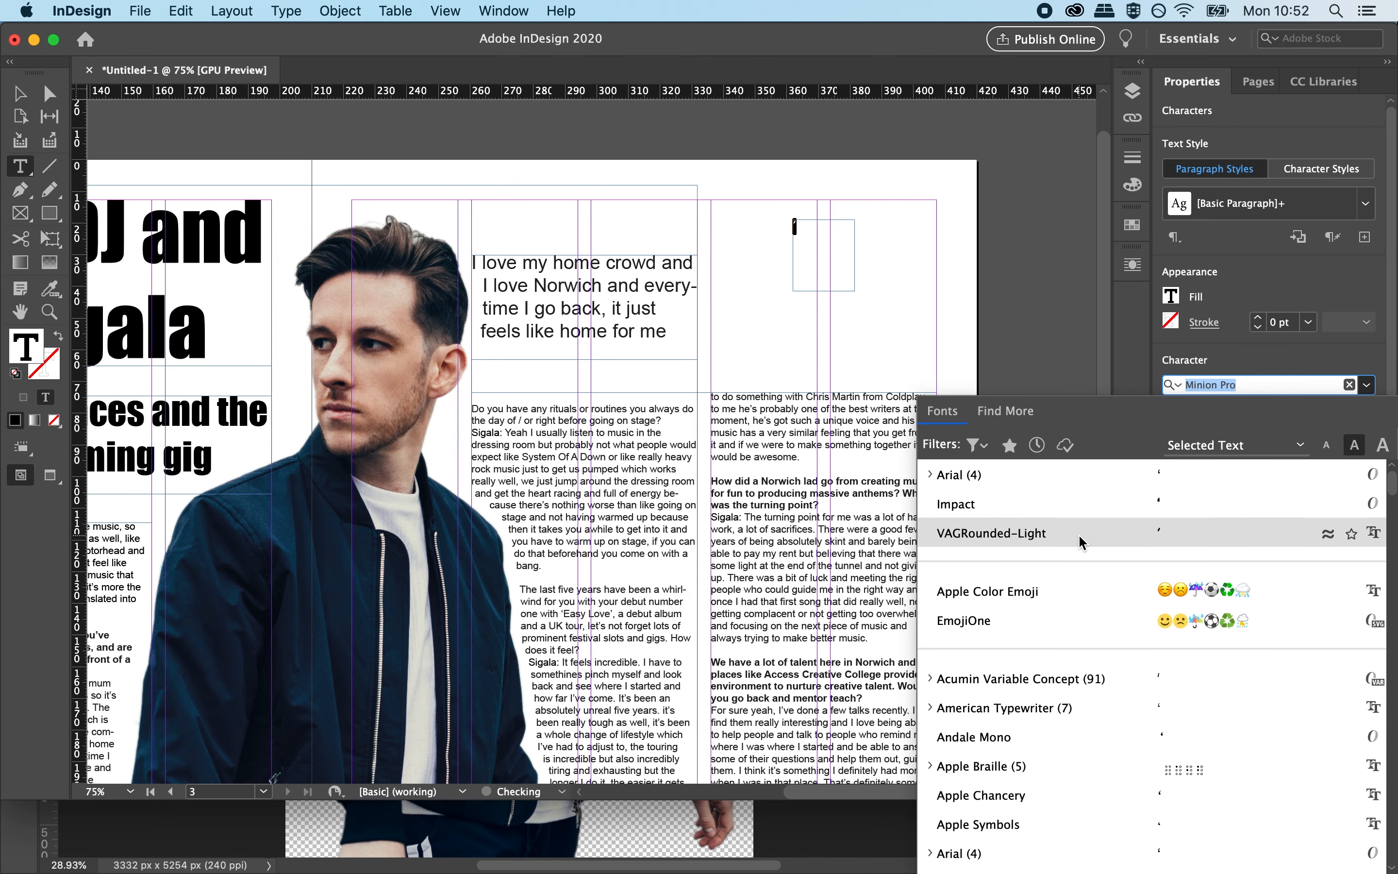
left_click(1005, 475)
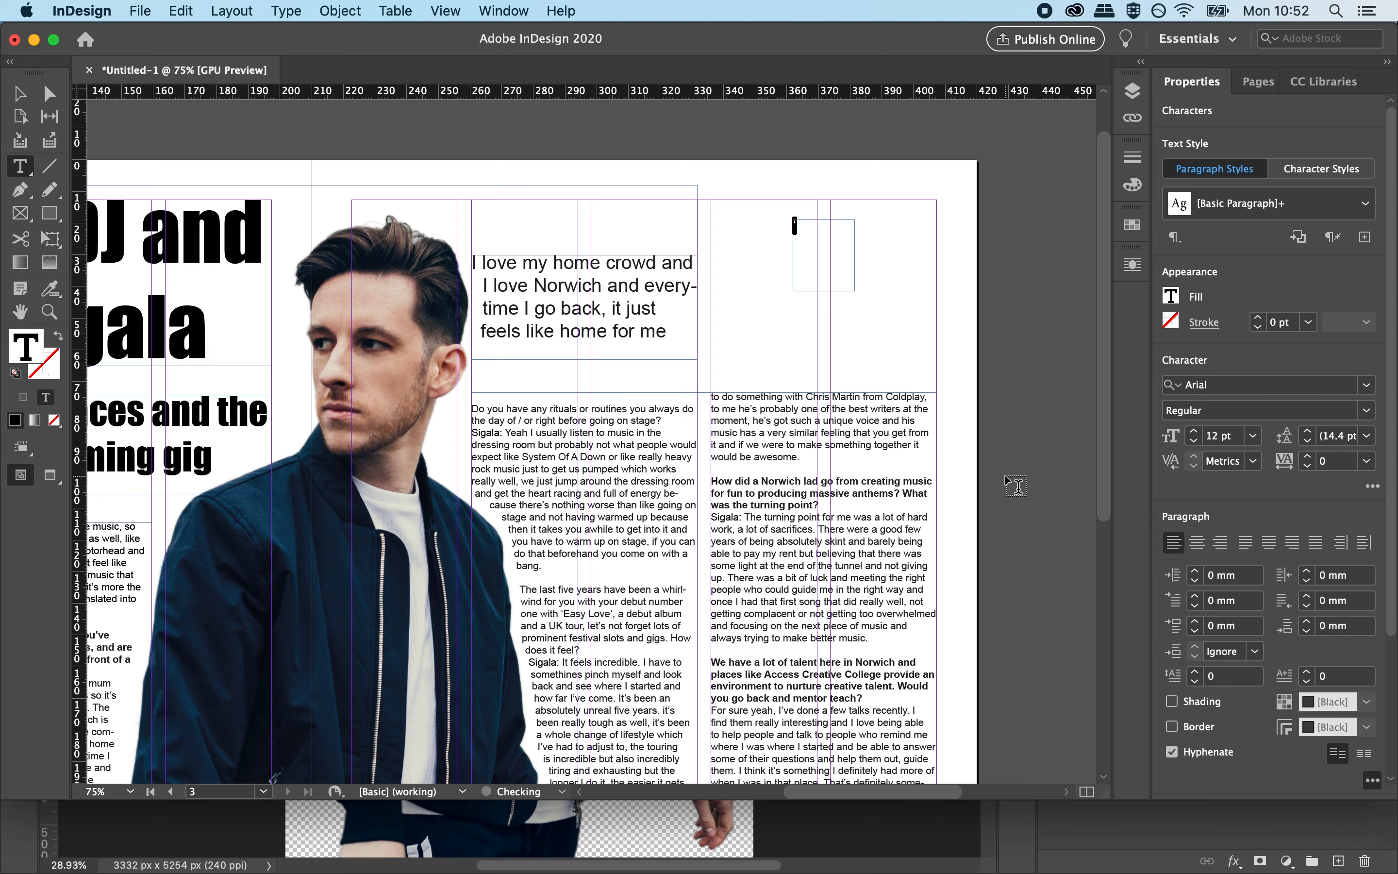
Enlarge the quote mark to 96 pt and expand its frame to about 50.7 by 52.3 mm.
key("super+shift+period")
key("super+shift+period")
key("super+shift+period")
key("super+shift+period")
key("super+shift+period")
key("super+shift+period")
key("super+shift+period")
key("super+shift+period")
key("super+shift+period")
key("super+shift+period")
key("super+shift+period")
key("super+shift+period")
key("super+shift+period")
key("super+shift+period")
key("super+shift+period")
key("super+shift+period")
key("super+shift+period")
key("super+shift+period")
key("super+shift+period")
key("super+shift+period")
key("super+shift+period")
key("super+shift+period")
key("super+shift+period")
key("super+shift+period")
key("super+shift+period")
key("super+shift+period")
key("super+shift+period")
key("super+shift+period")
key("super+shift+period")
key("super+shift+period")
key("super+shift+period")
key("super+shift+period")
key("super+shift+period")
key("super+shift+period")
key("super+shift+period")
key("super+shift+period")
key("super+shift+period")
key("super+shift+period")
key("super+shift+period")
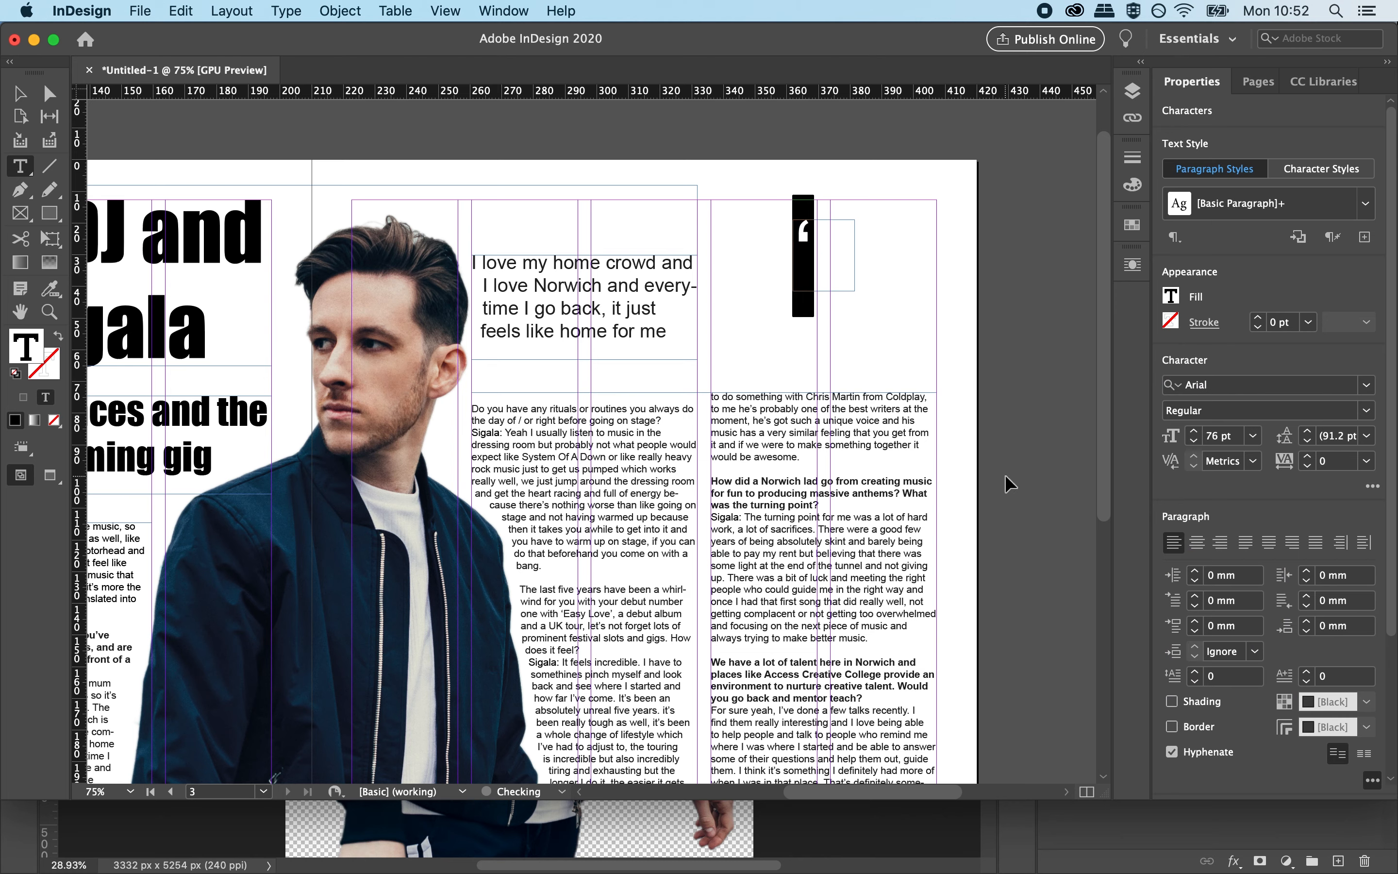
left_click(19, 93)
left_click_drag(855, 291, 954, 386)
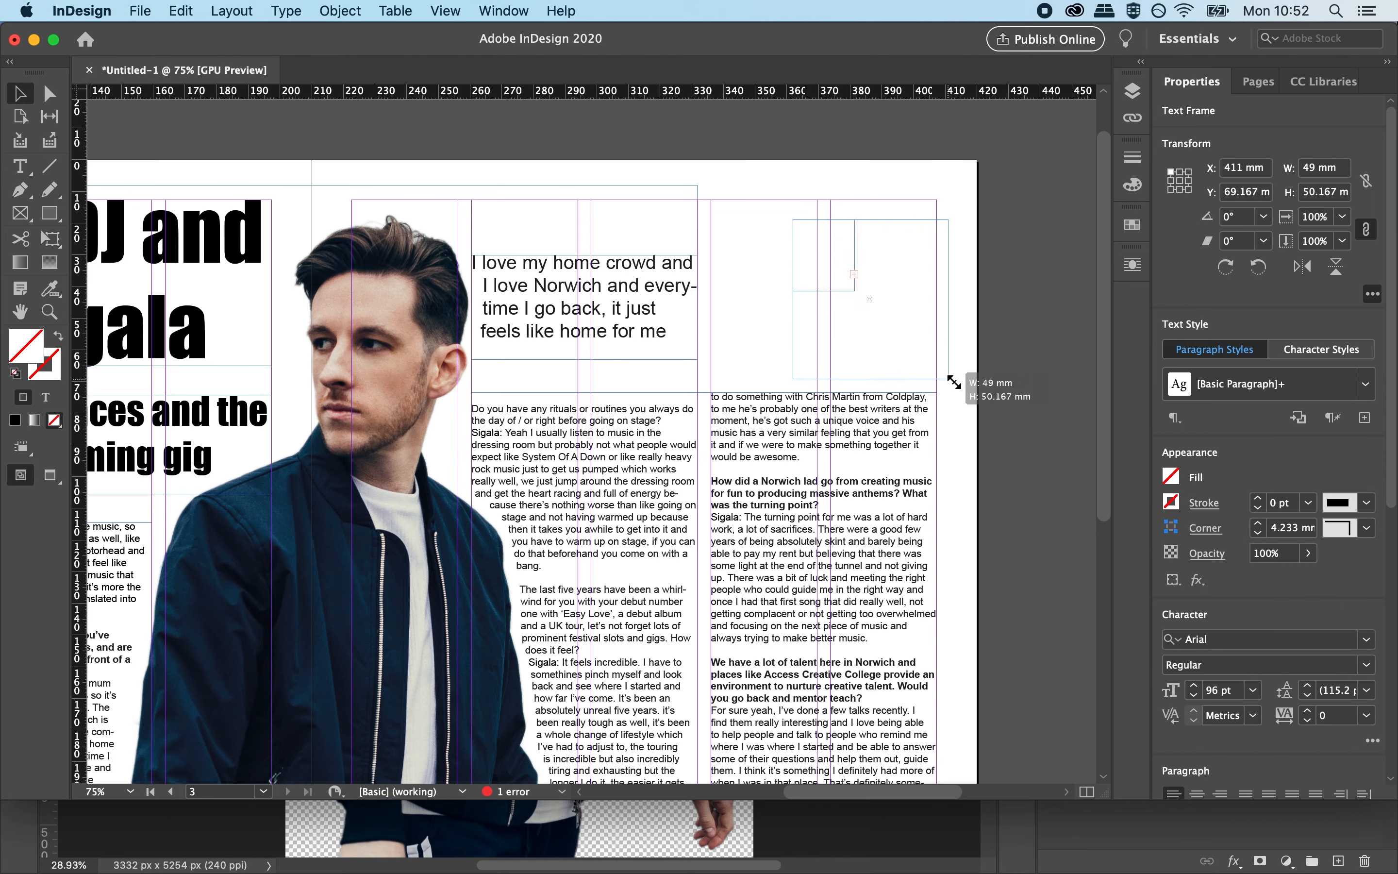
Enlarge the quote mark further to 148 pt.
double_click(811, 243)
key("super+a")
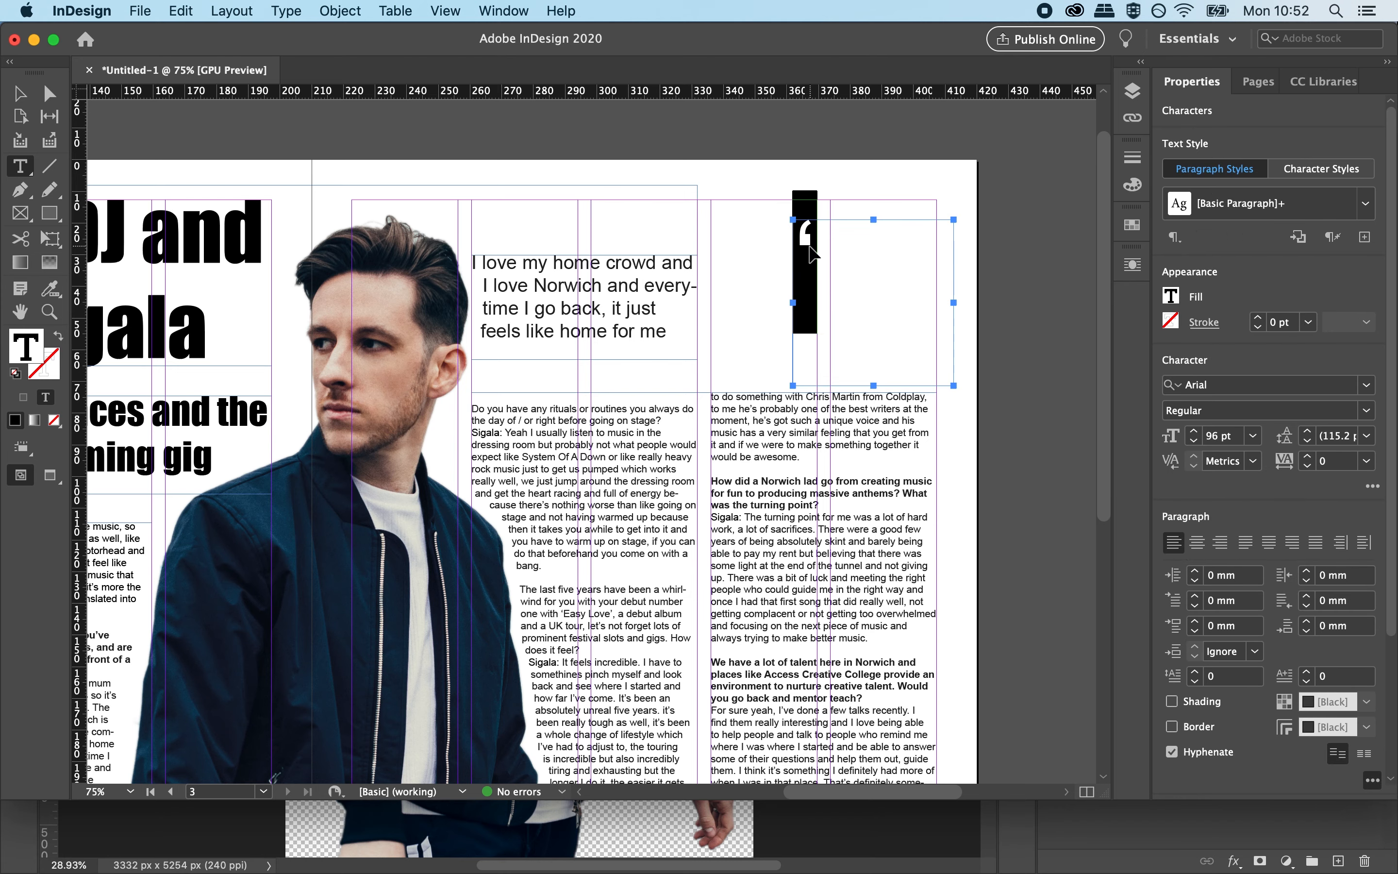
key("super+shift+period")
key("super+shift+period")
key("super+shift+period")
key("super+shift+period")
key("super+shift+period")
key("super+shift+period")
key("super+shift+period")
key("super+shift+period")
key("super+shift+period")
key("super+shift+period")
key("super+shift+period")
key("super+shift+period")
key("super+shift+period")
key("super+shift+period")
key("super+shift+period")
key("super+shift+period")
key("super+shift+period")
key("super+shift+period")
key("super+shift+period")
key("super+shift+period")
key("super+shift+period")
key("super+shift+period")
key("super+shift+period")
key("super+shift+period")
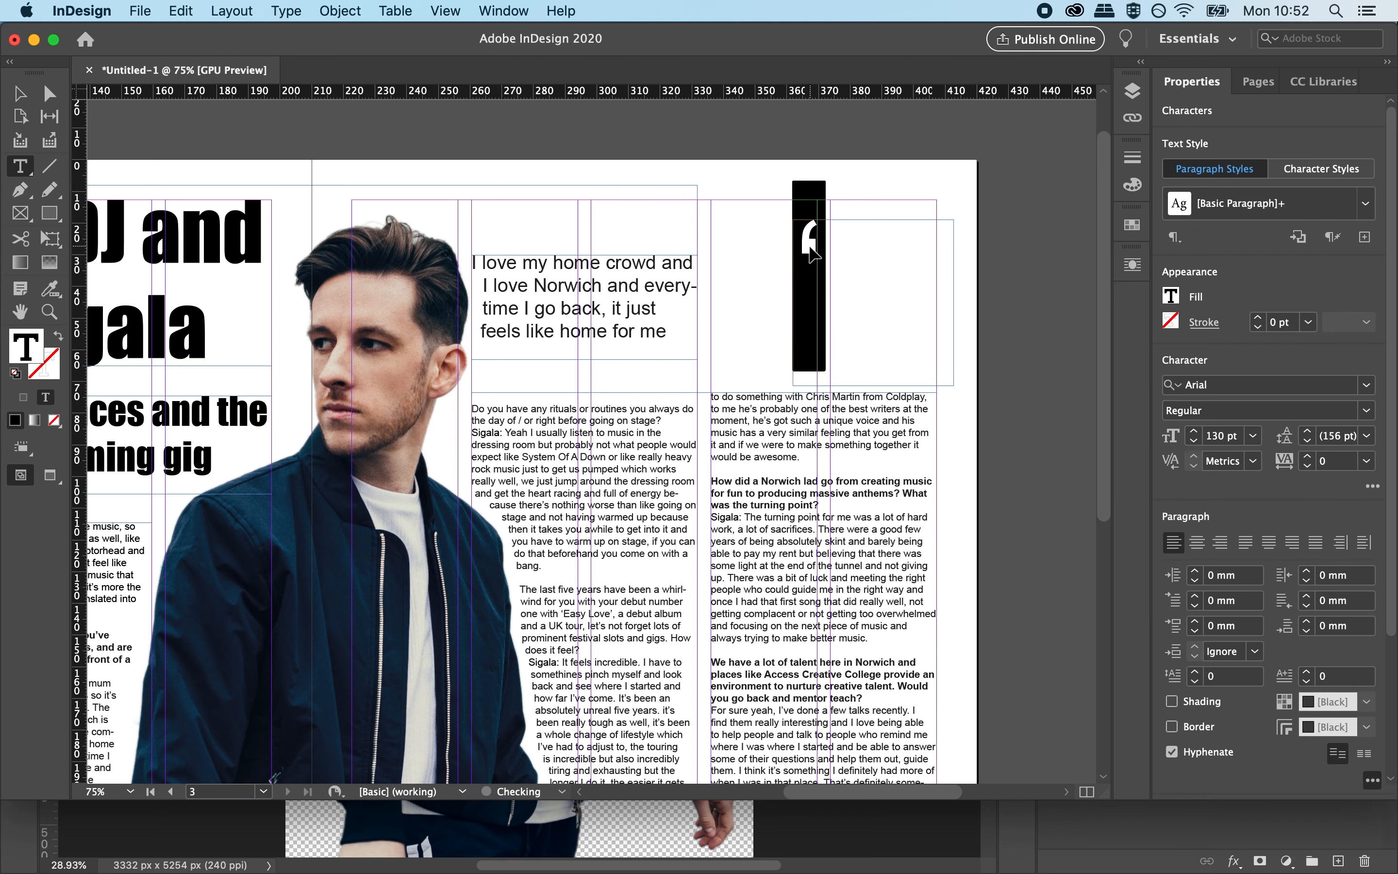
key("super+shift+period")
key("super+shift+period")
key("super+shift+a")
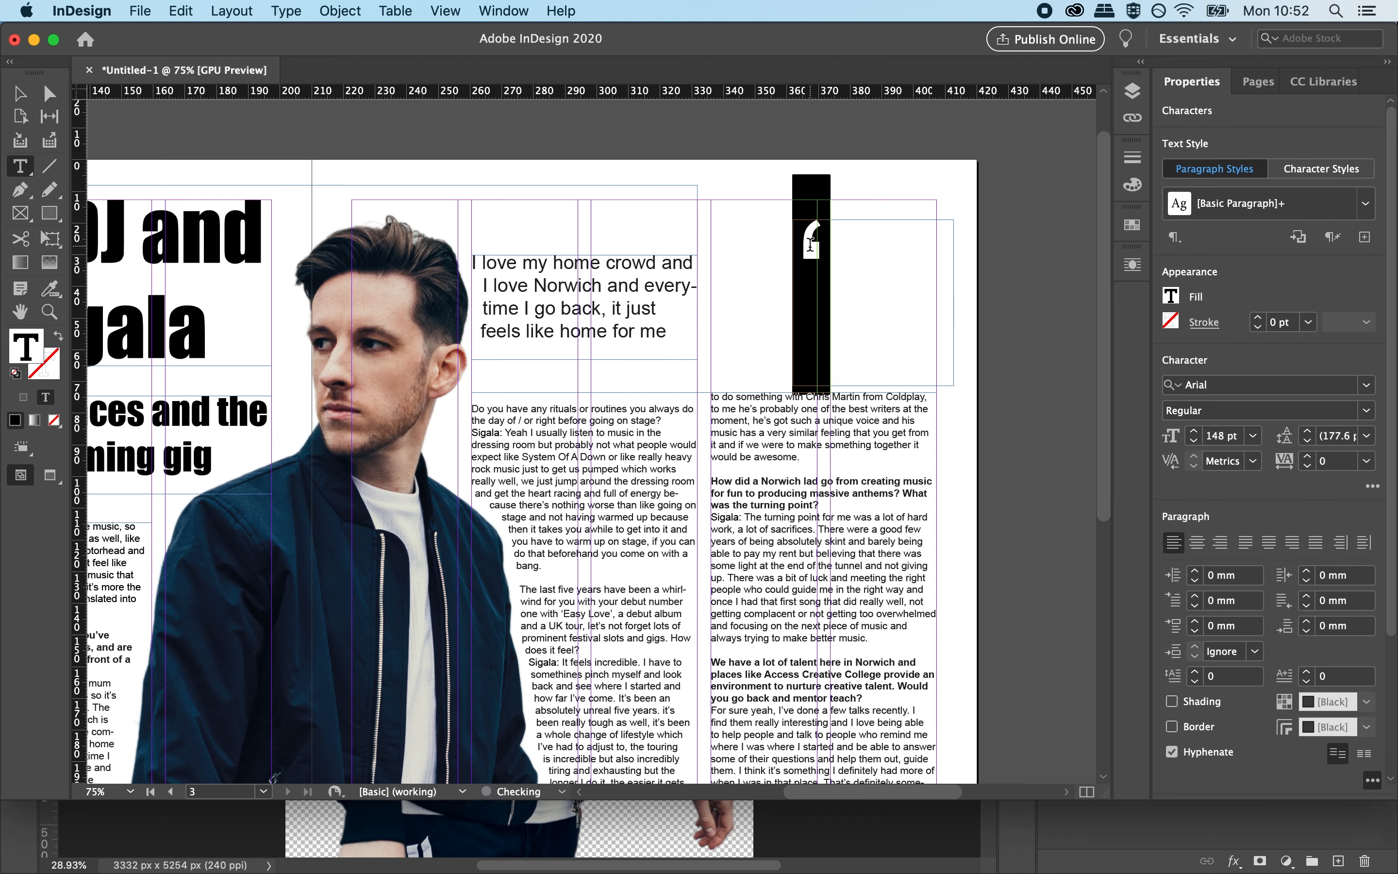
Convert the quote mark to outlines and move the shape to the upper start of the last column.
left_click(18, 94)
left_click_drag(836, 272, 815, 257)
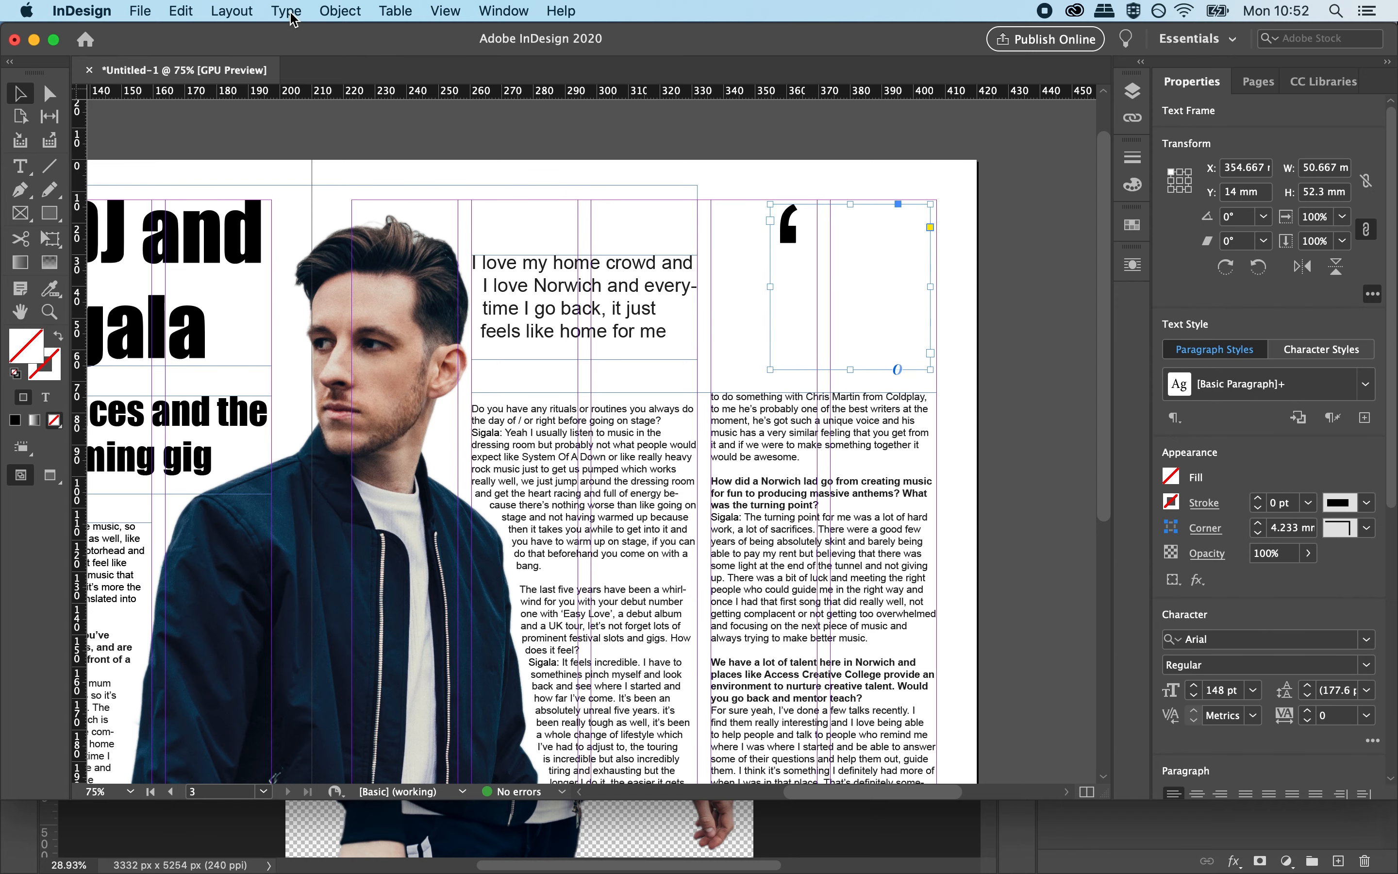
left_click(287, 11)
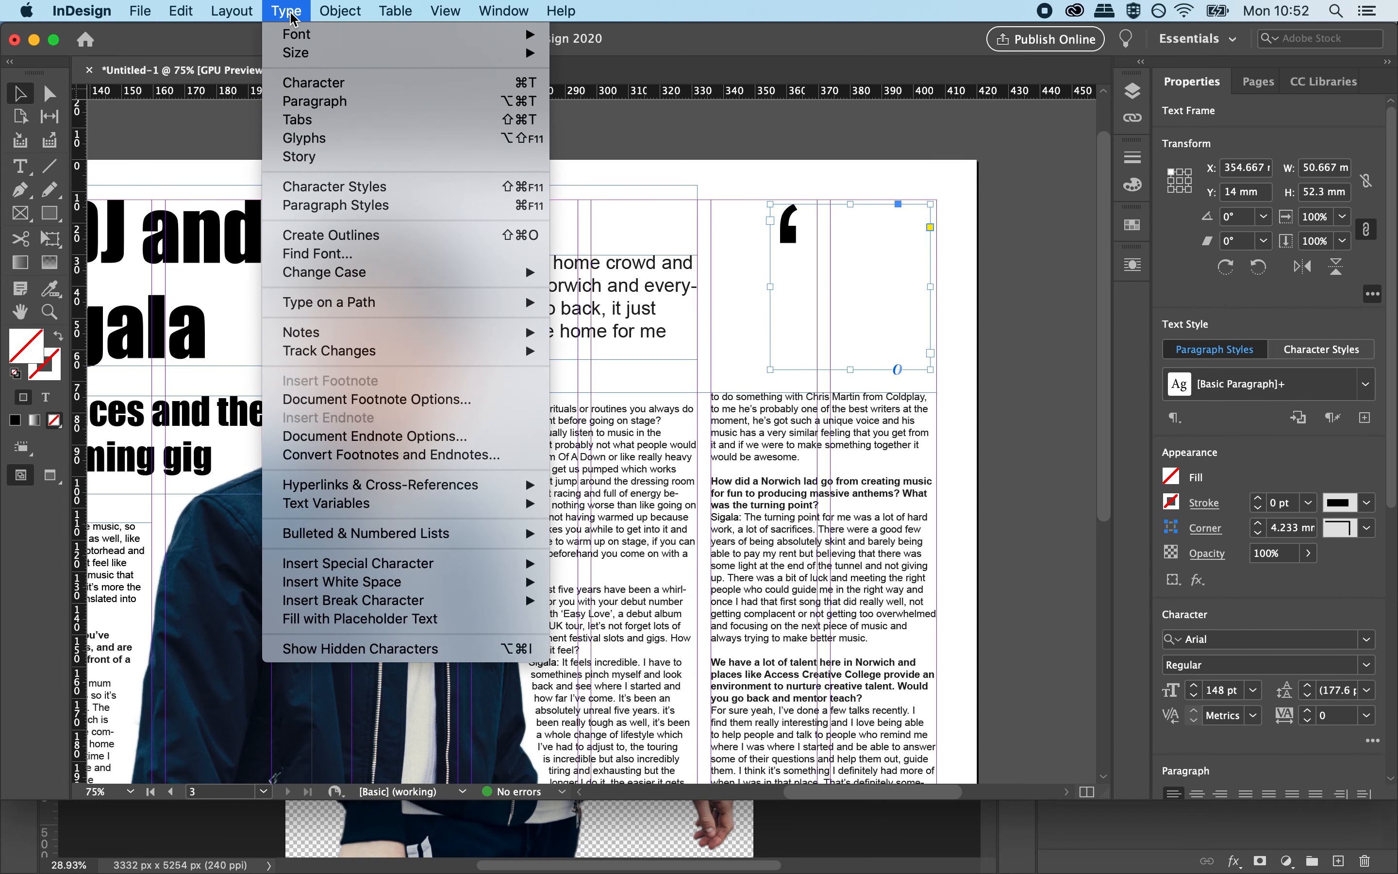
left_click(371, 237)
left_click_drag(793, 237, 737, 238)
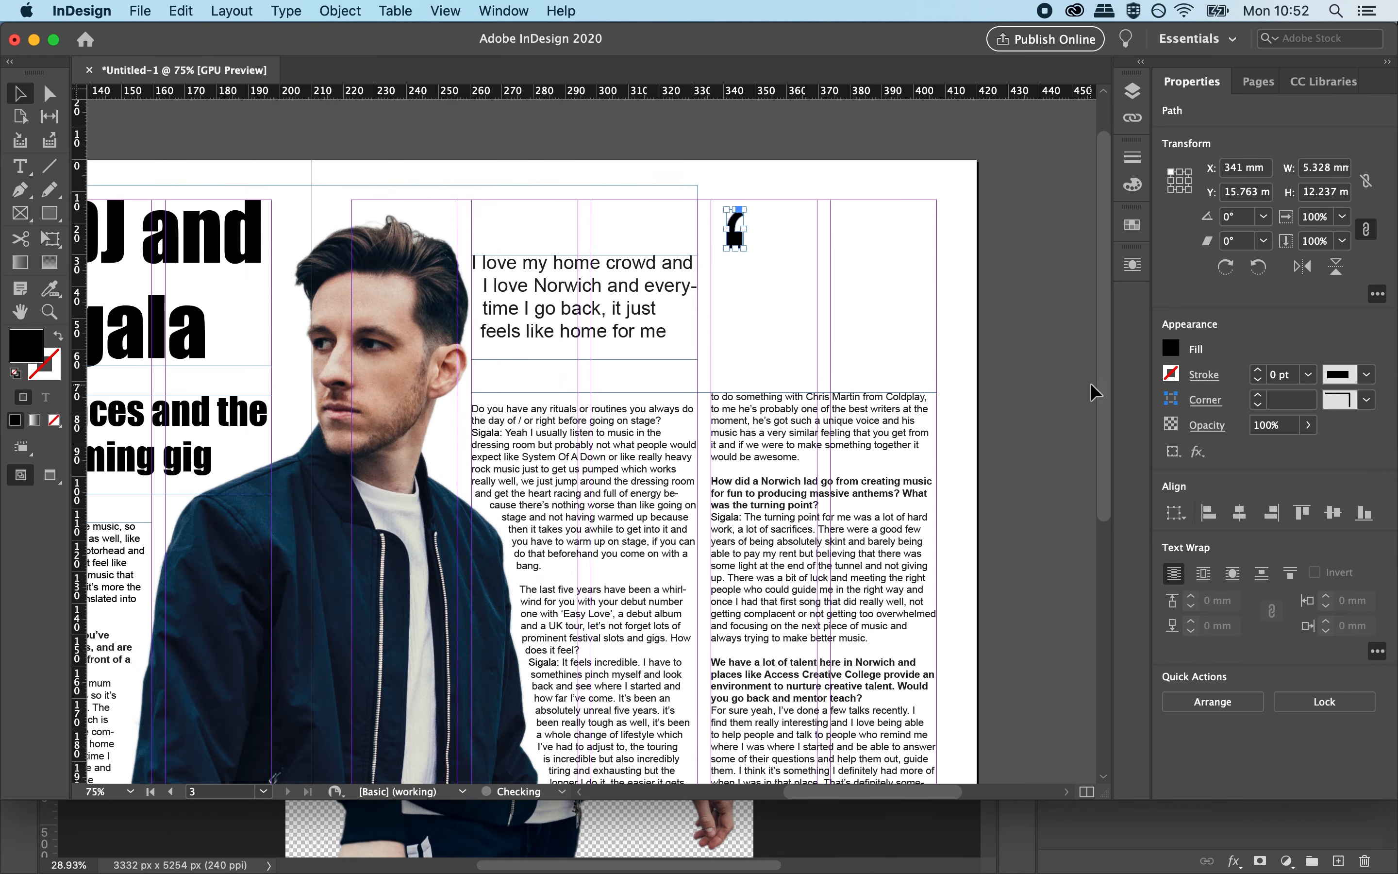
Fill the outlined quote mark with the red C=15 M=100 swatch.
left_click(1169, 350)
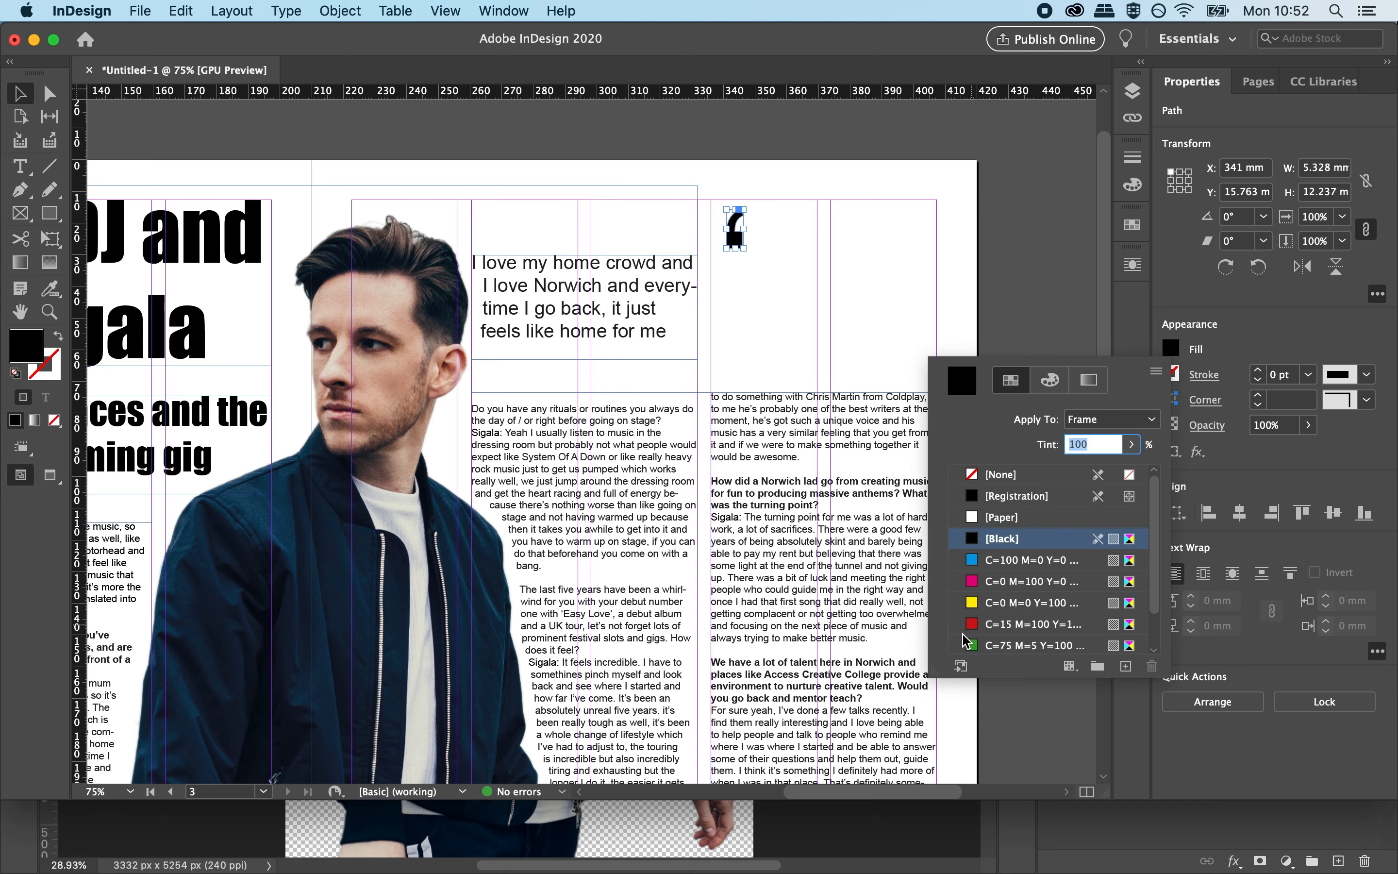
left_click(975, 626)
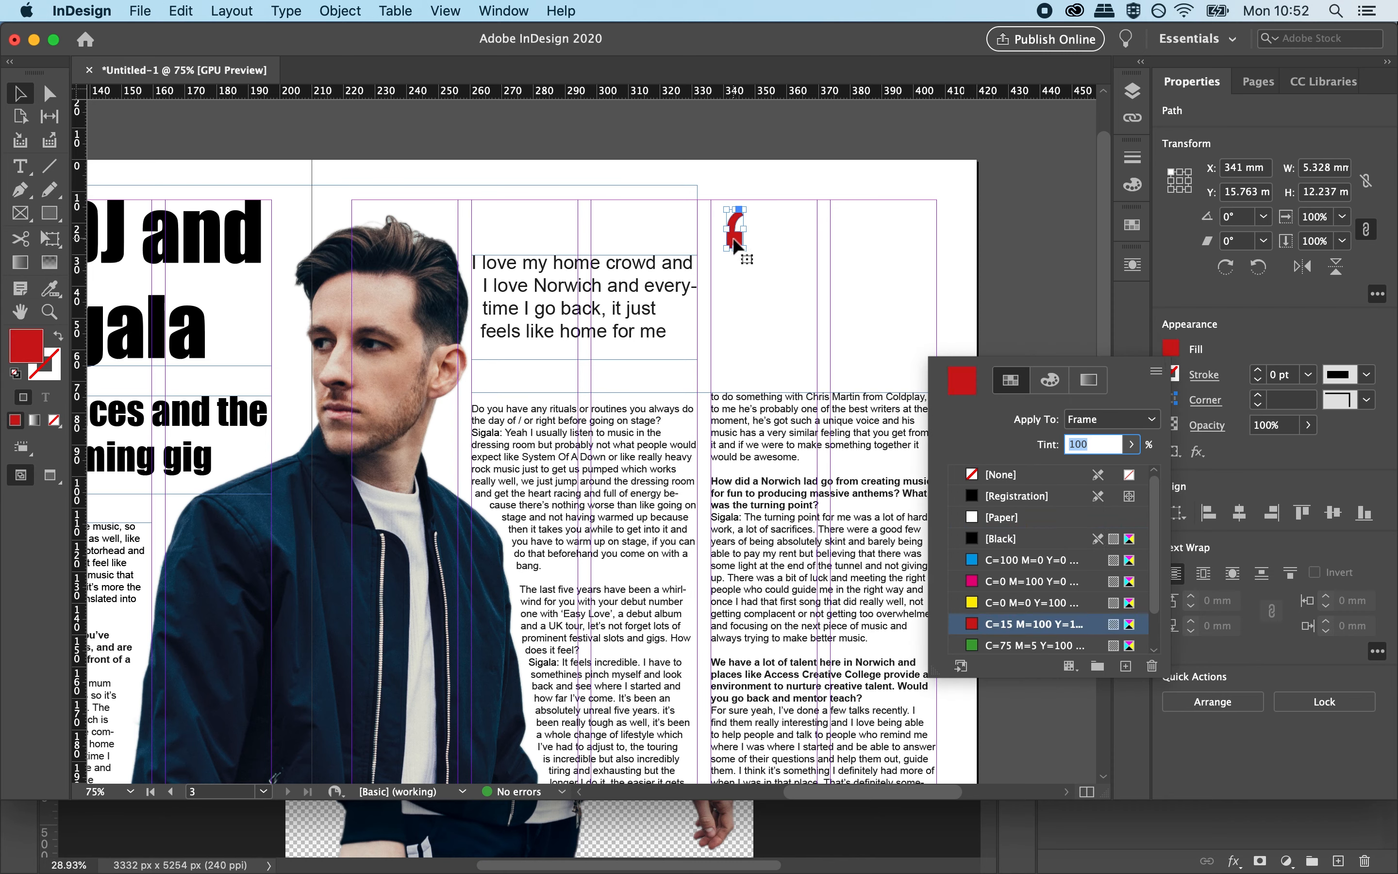
left_click(741, 251)
Place the red mark at the start of the pull quote and a rotated copy at its end as the closing mark.
left_click_drag(735, 246, 470, 252)
key("super+v")
left_click_drag(606, 418, 701, 336)
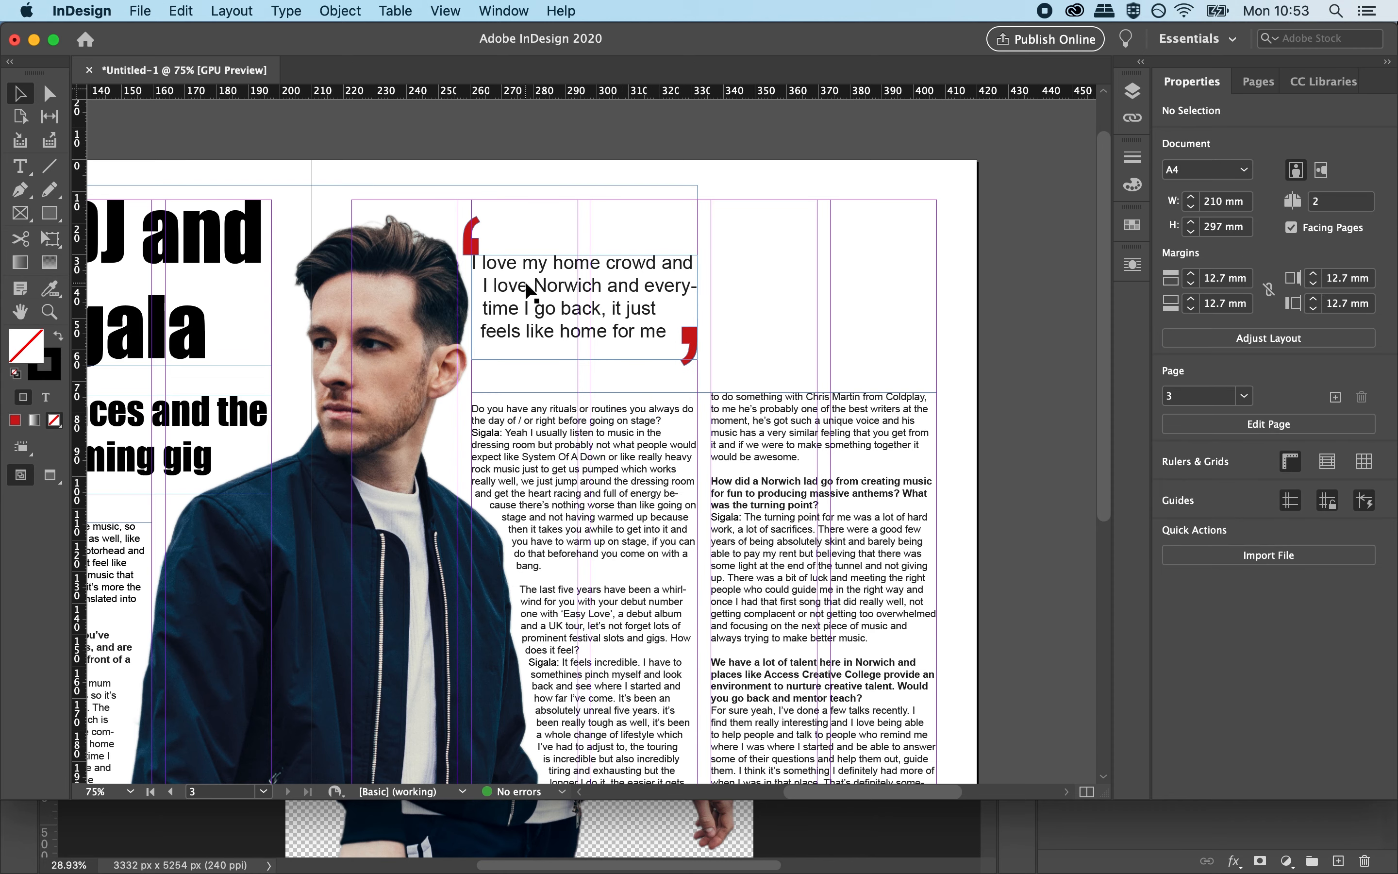
Narrow the pull quote frame from both sides to about 61.8 mm and extend its height to about 34.9 mm.
left_click(471, 305)
left_click_drag(470, 305, 484, 306)
left_click_drag(697, 307, 680, 306)
left_click_drag(583, 359, 584, 368)
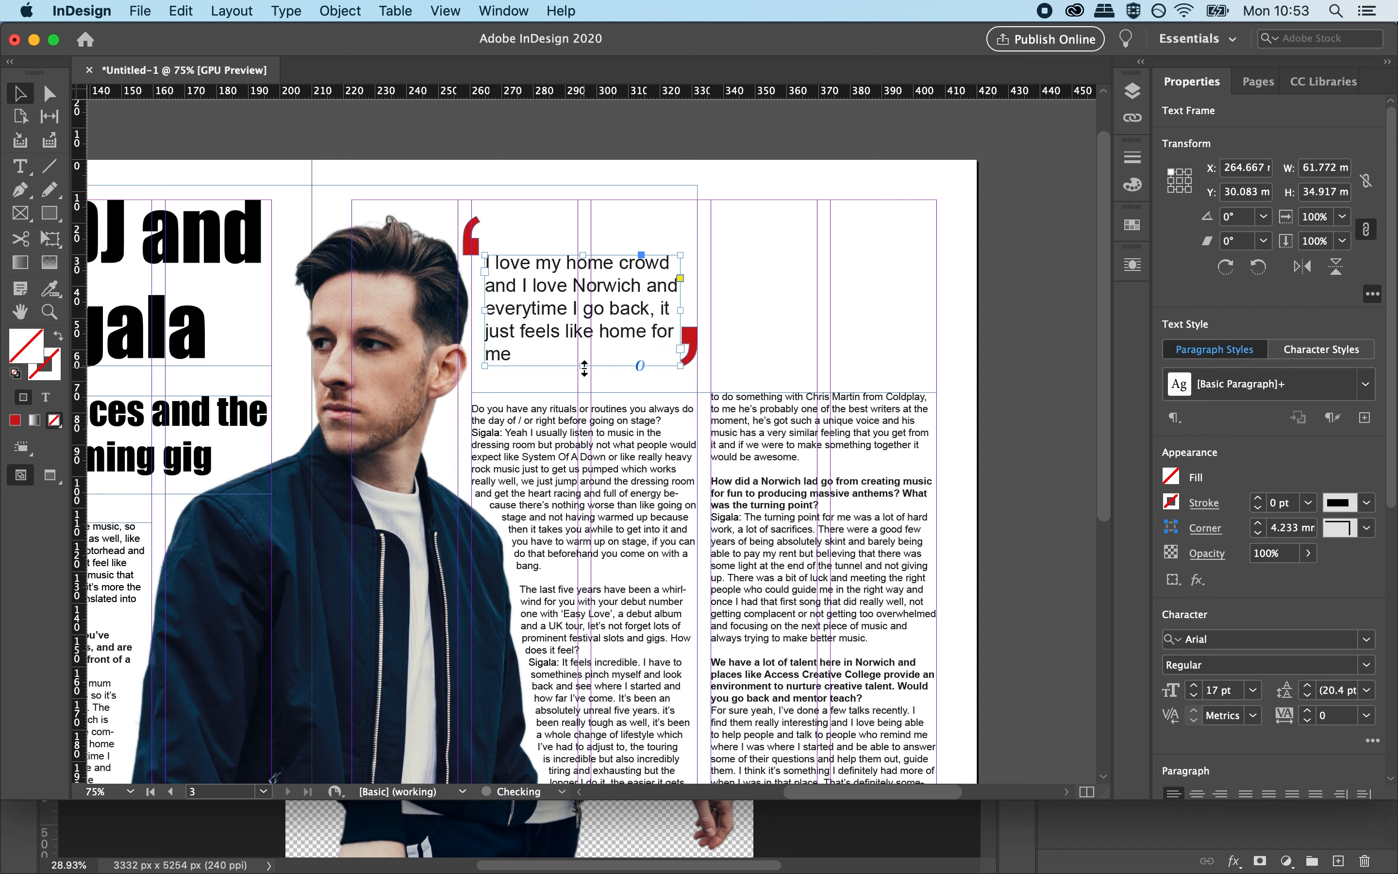
Reduce all the pull quote text to 15 pt.
double_click(535, 329)
key("super+a")
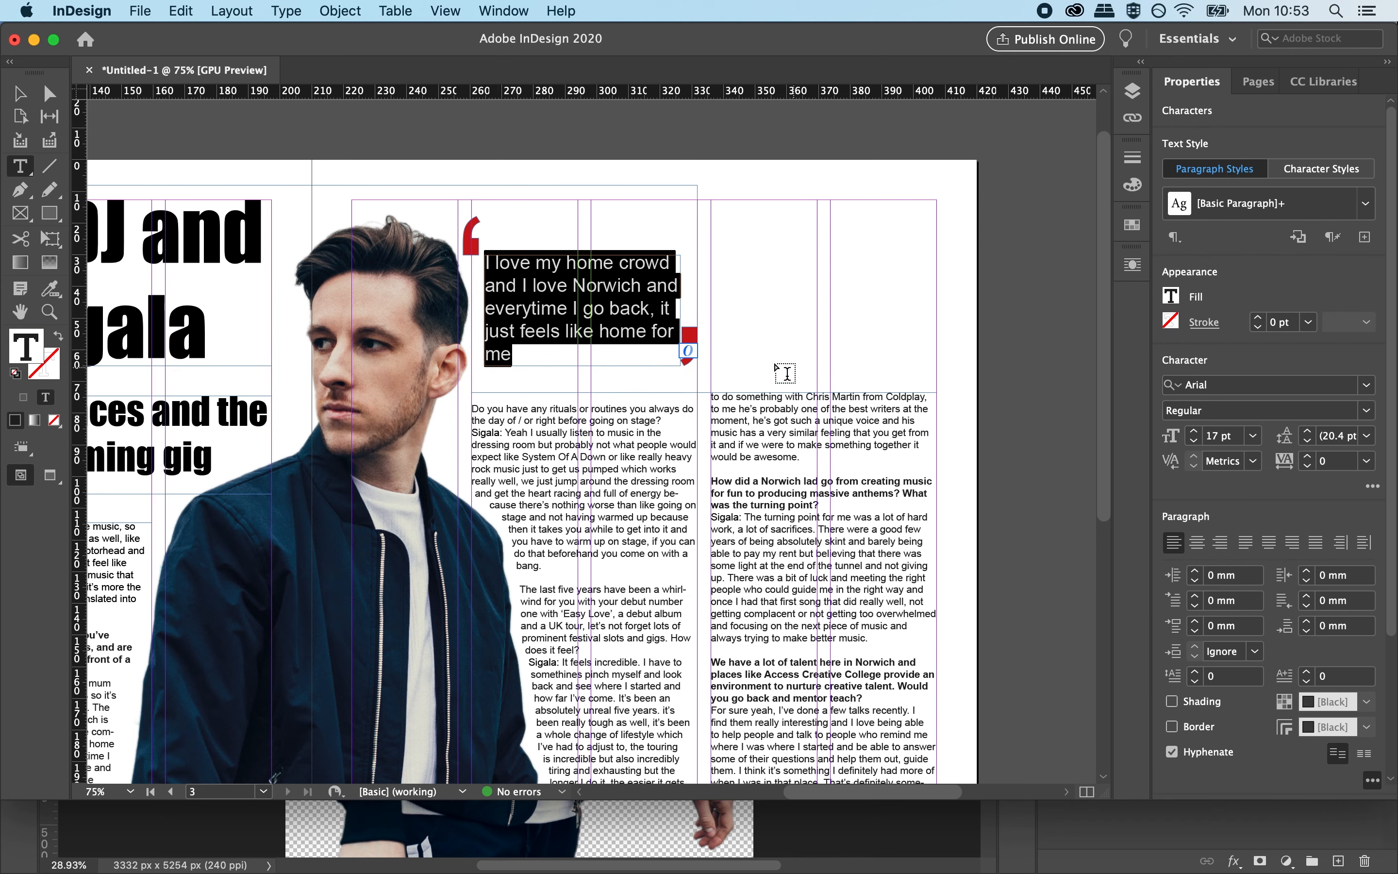
key("super+shift+comma")
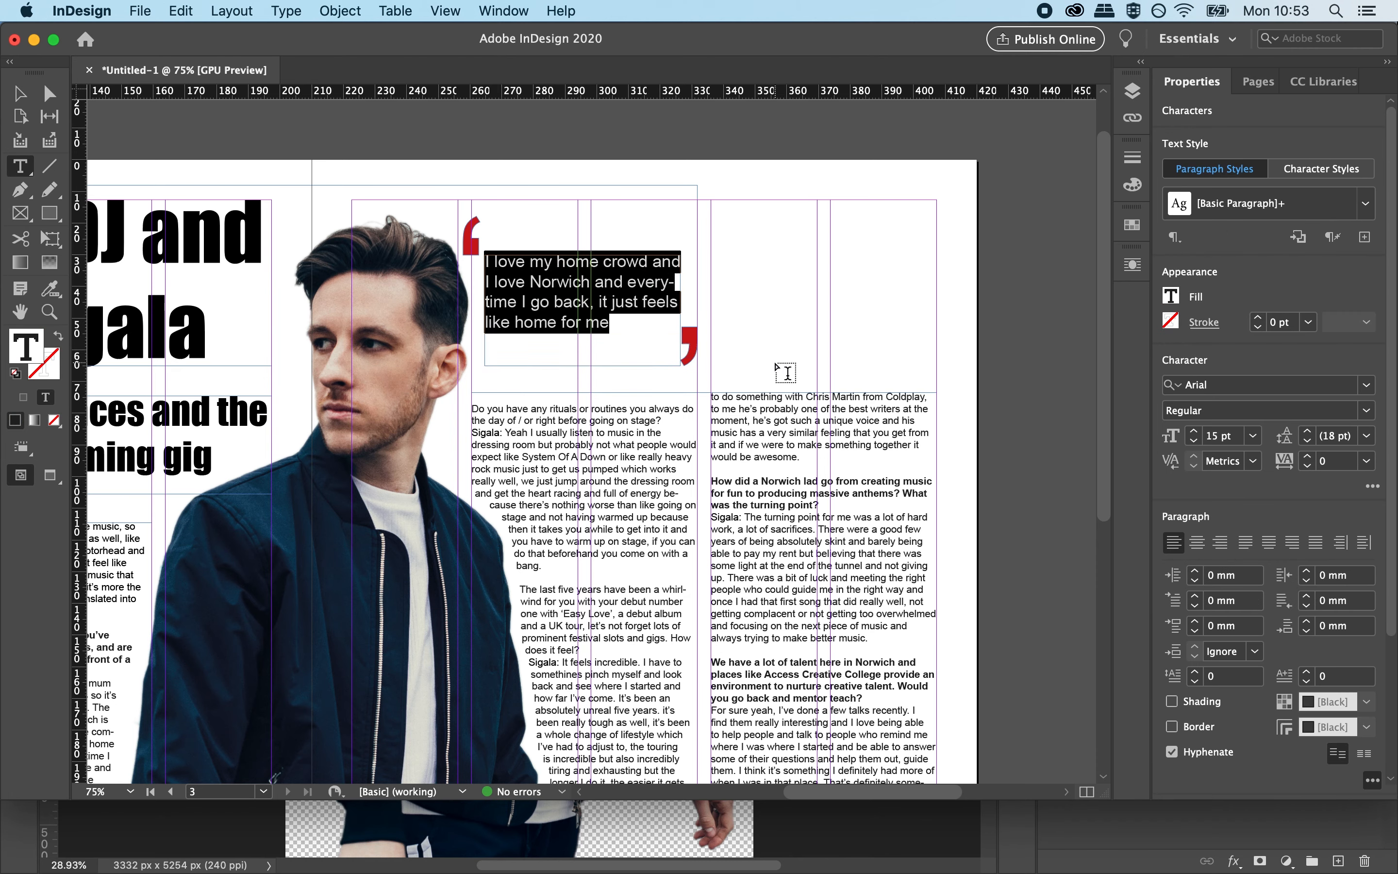
Centre-align the pull quote text and deselect its frame.
left_click(1198, 544)
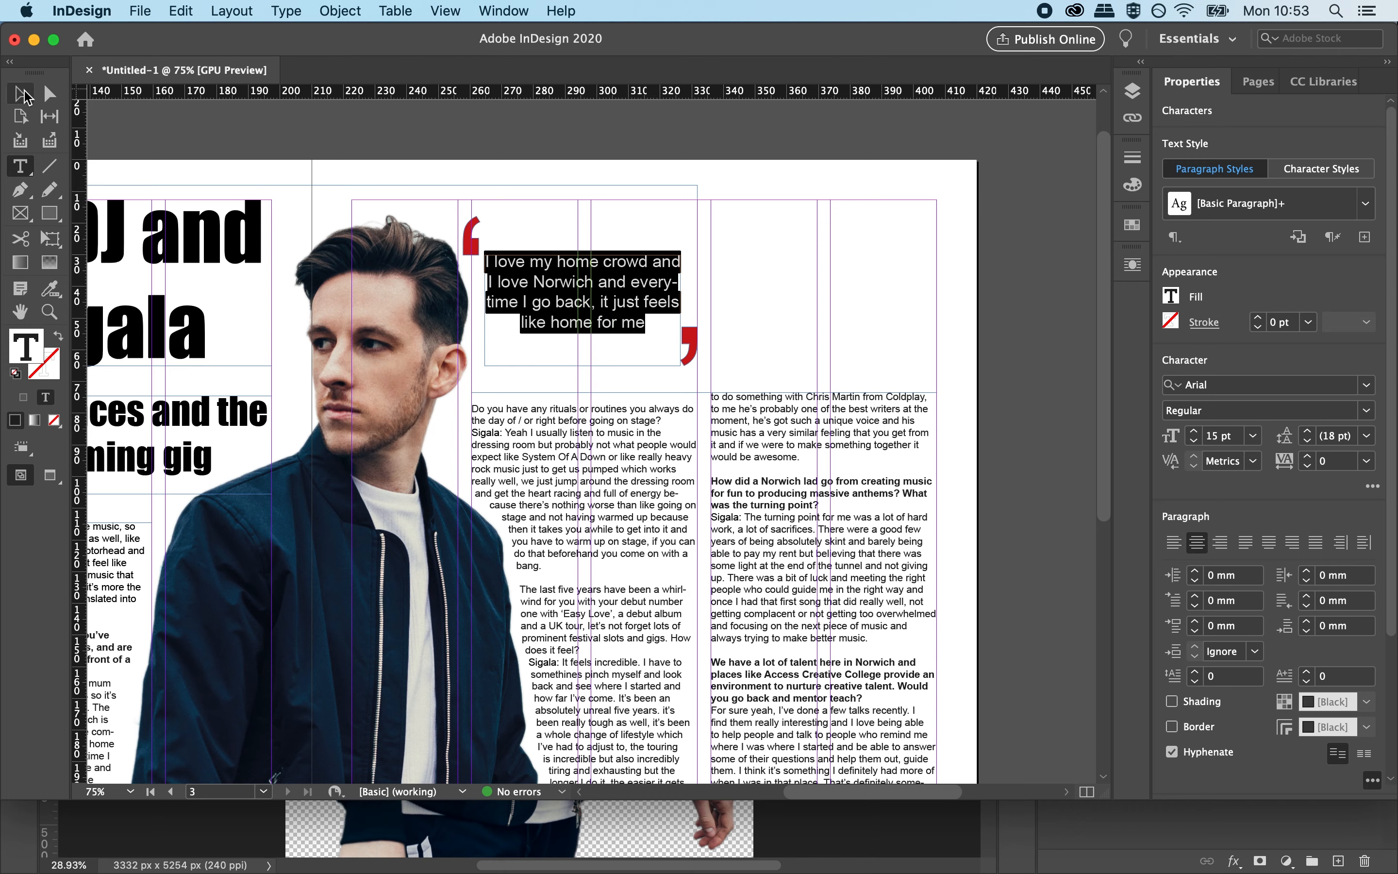
left_click(25, 92)
left_click(1025, 287)
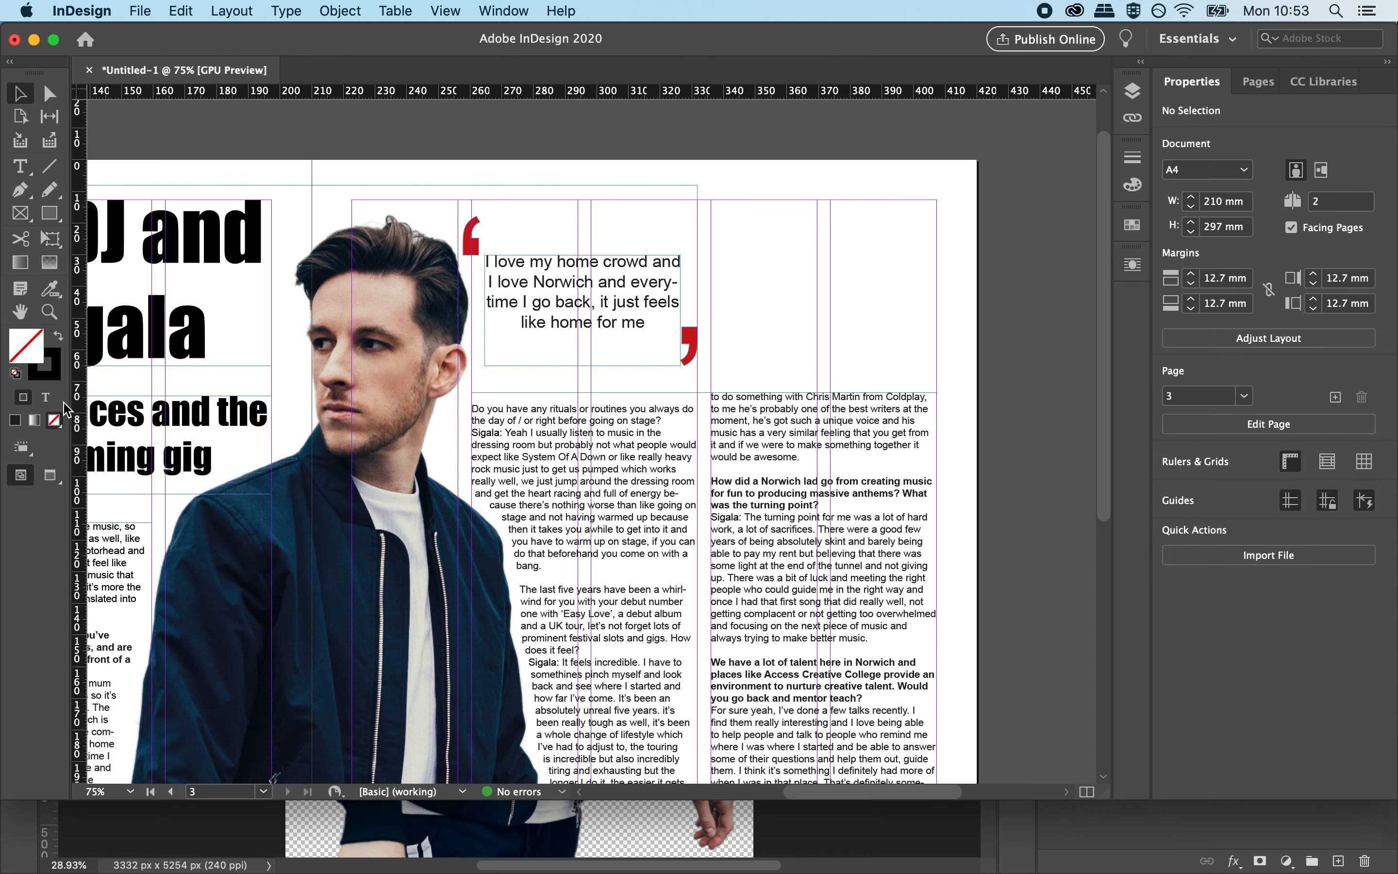
Draw a horizontal line about 71.3 mm long above the pull quote, spanning the column width.
left_click(49, 166)
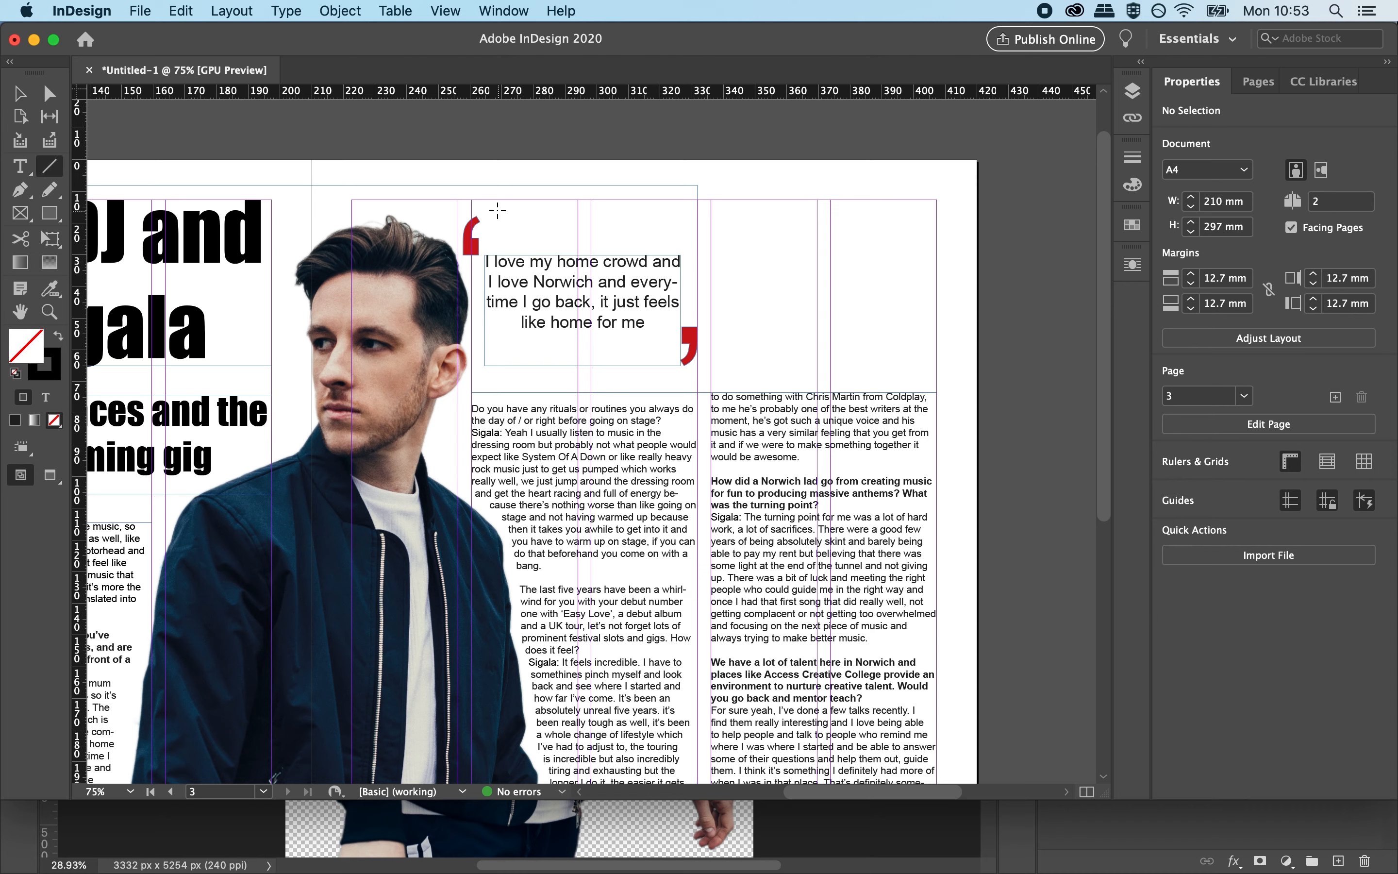
left_click_drag(472, 206, 697, 205)
left_click(16, 94)
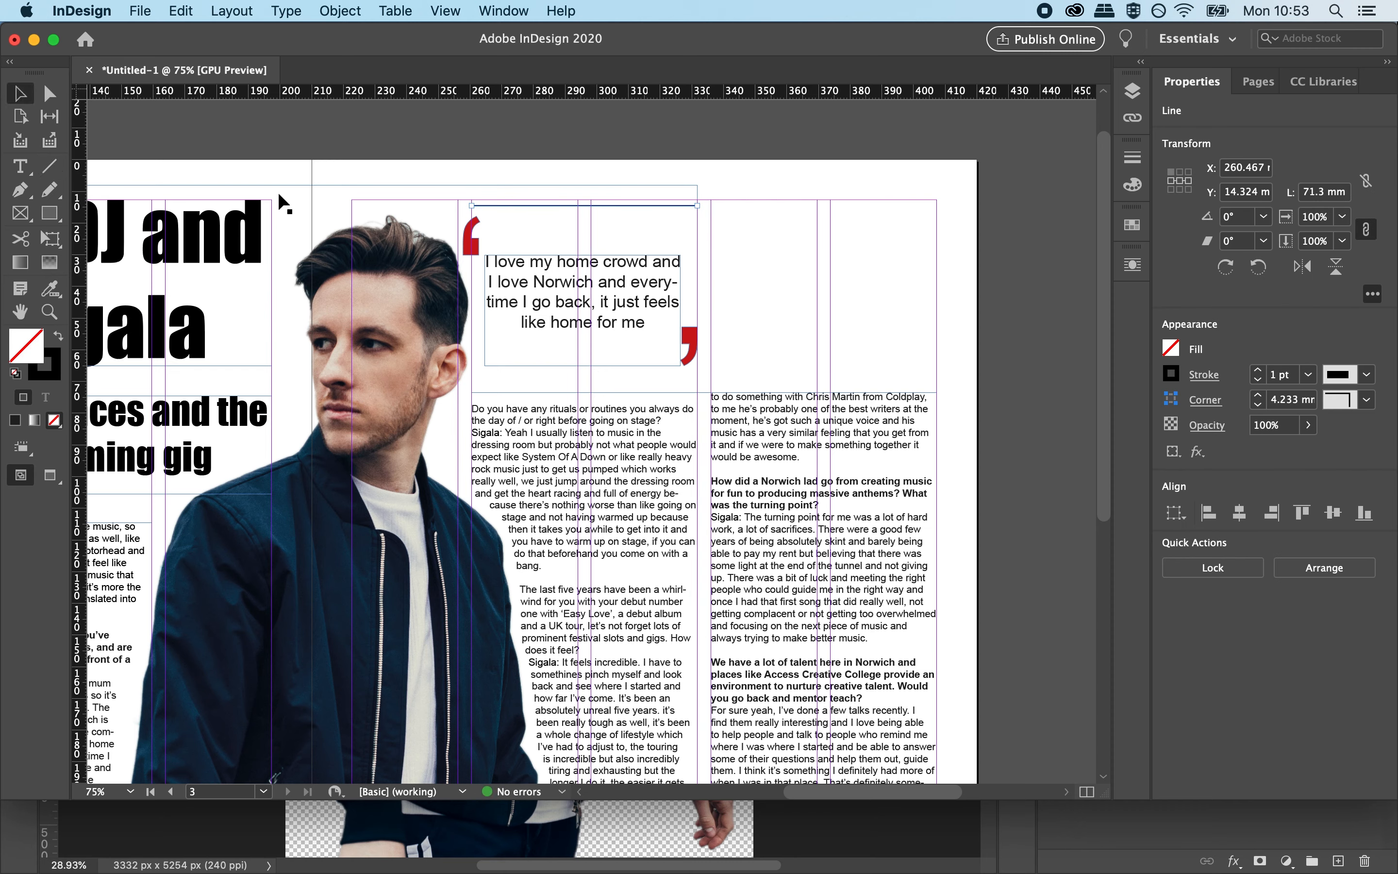
Colour the line's stroke with the red C=15 M=100 swatch and preview the page without guides.
left_click(1200, 375)
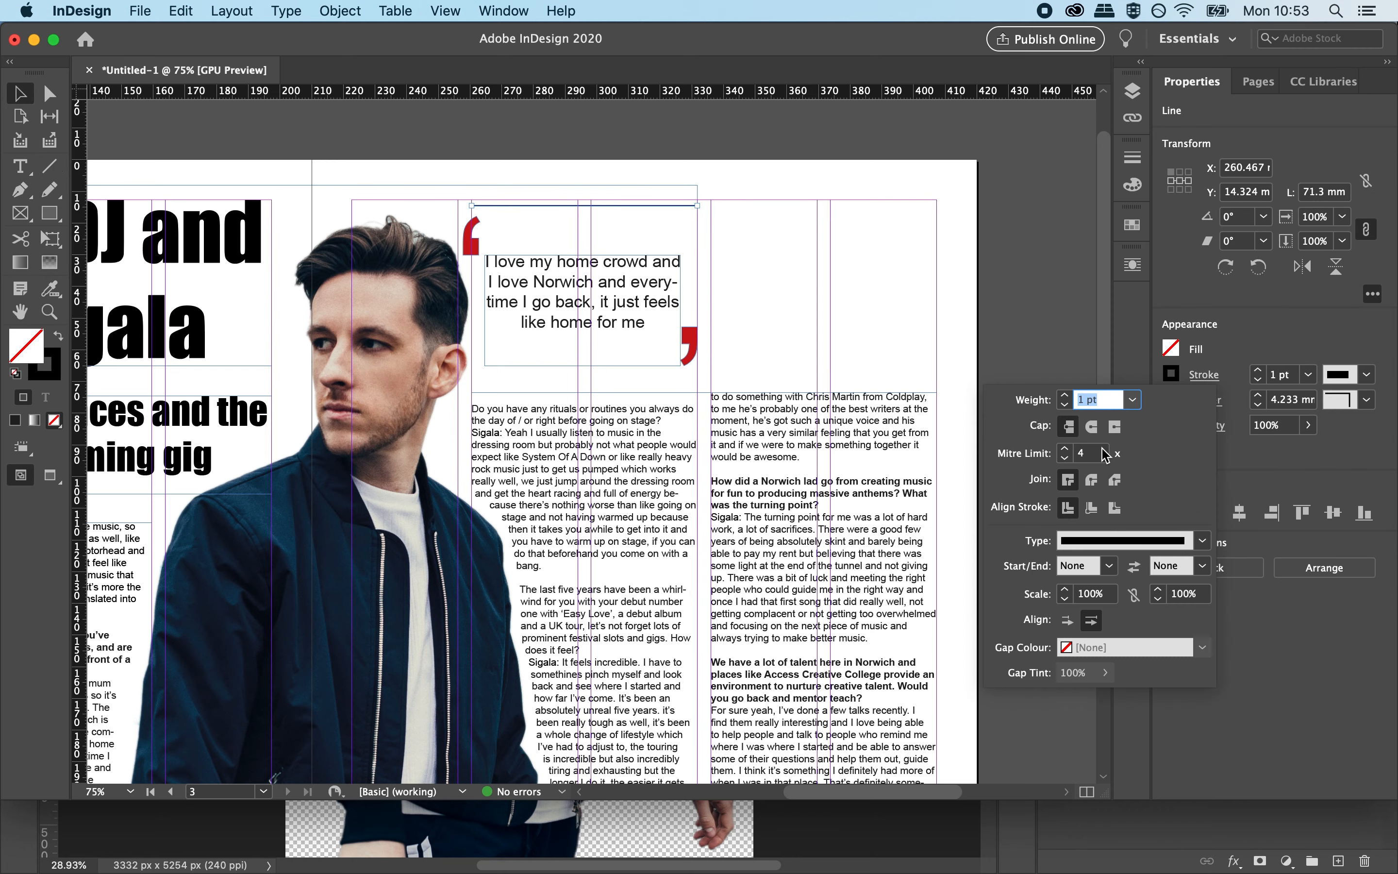
left_click(1173, 347)
left_click(1173, 374)
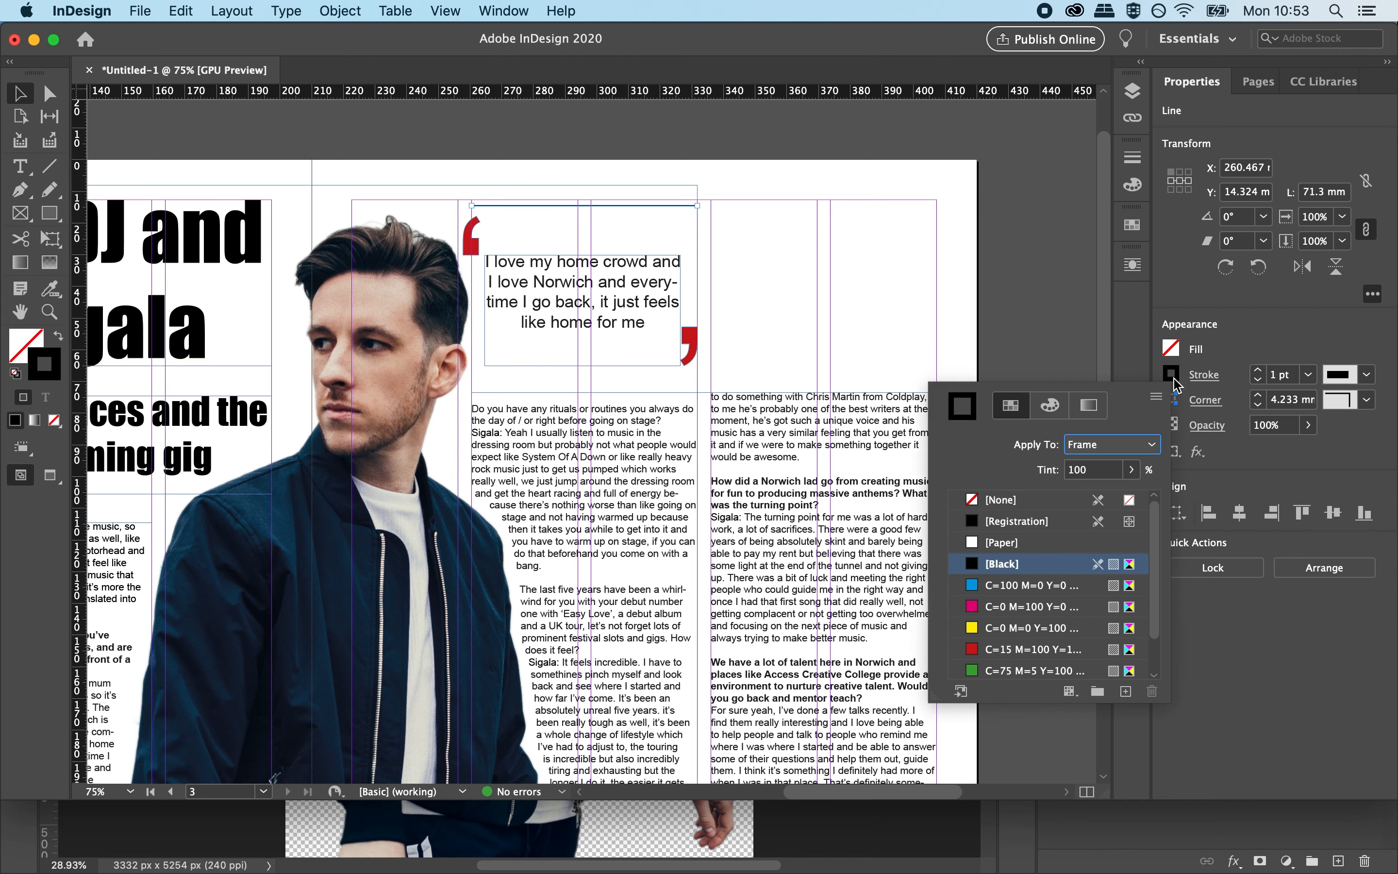
left_click(977, 649)
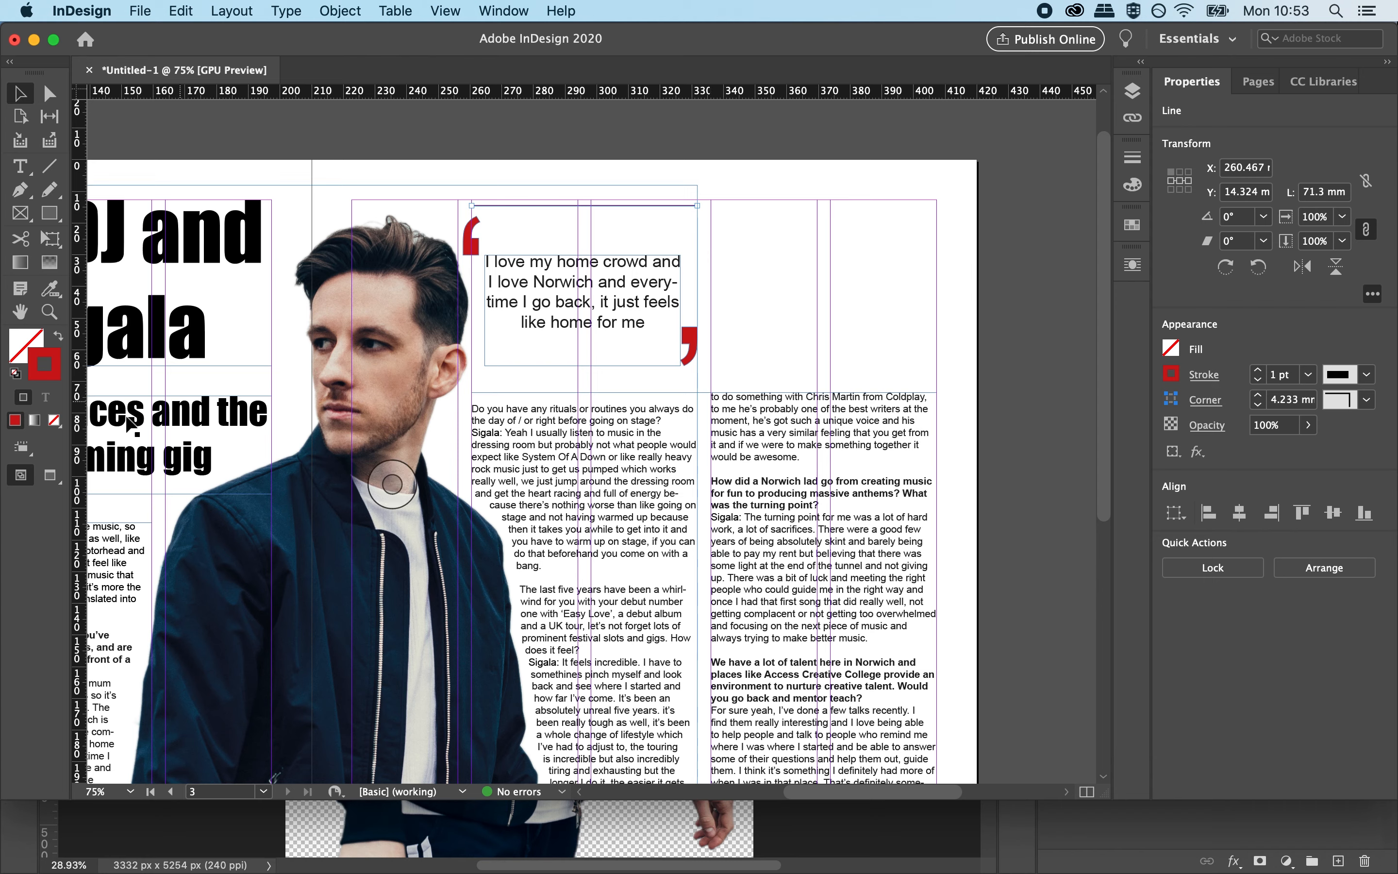
key("w")
left_click(886, 299)
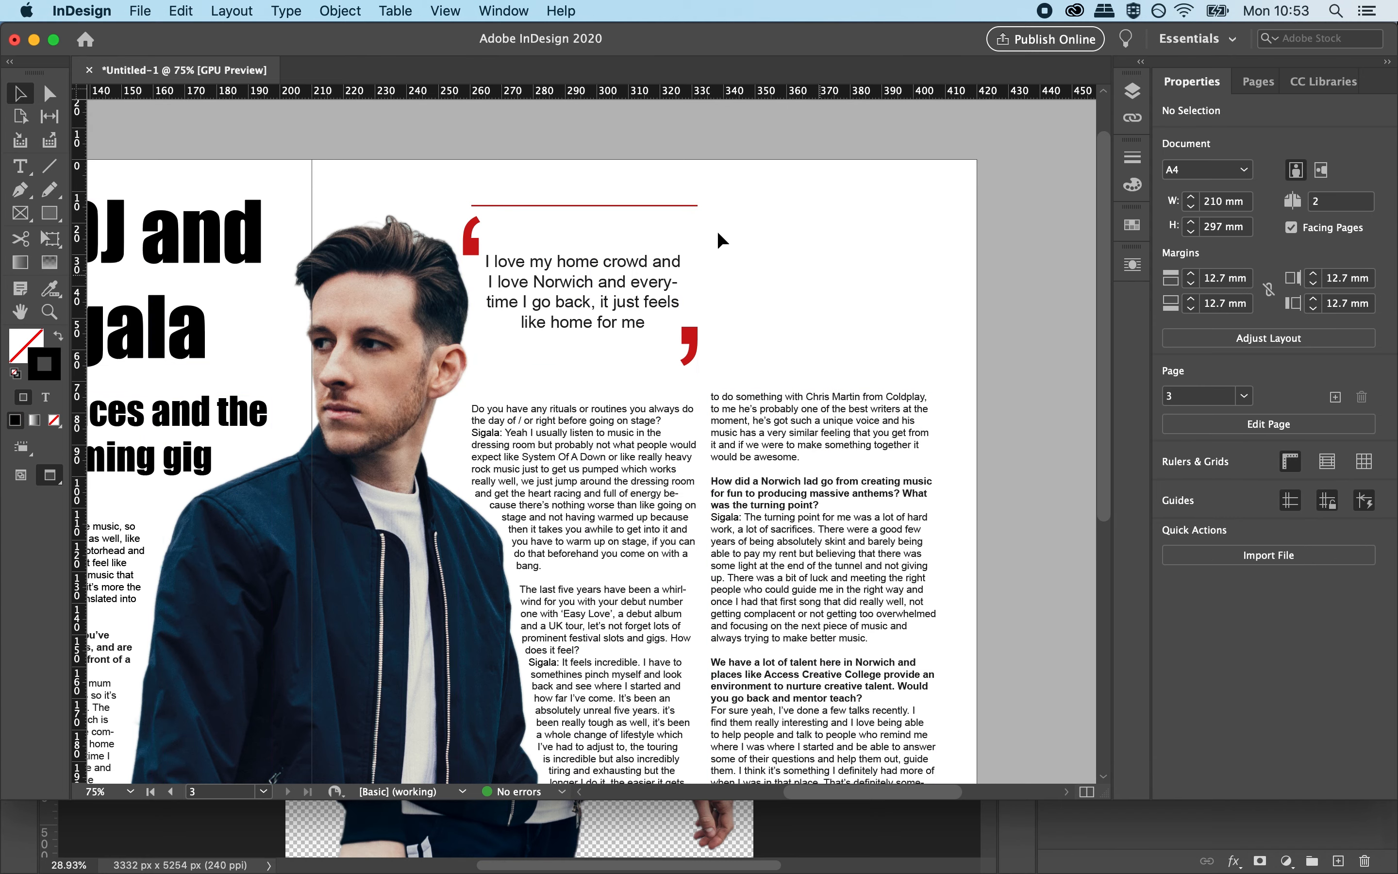
Duplicate the red line and place the copy beneath the pull quote.
left_click(595, 206)
key("super+c")
key("super+v")
left_click_drag(608, 437, 601, 382)
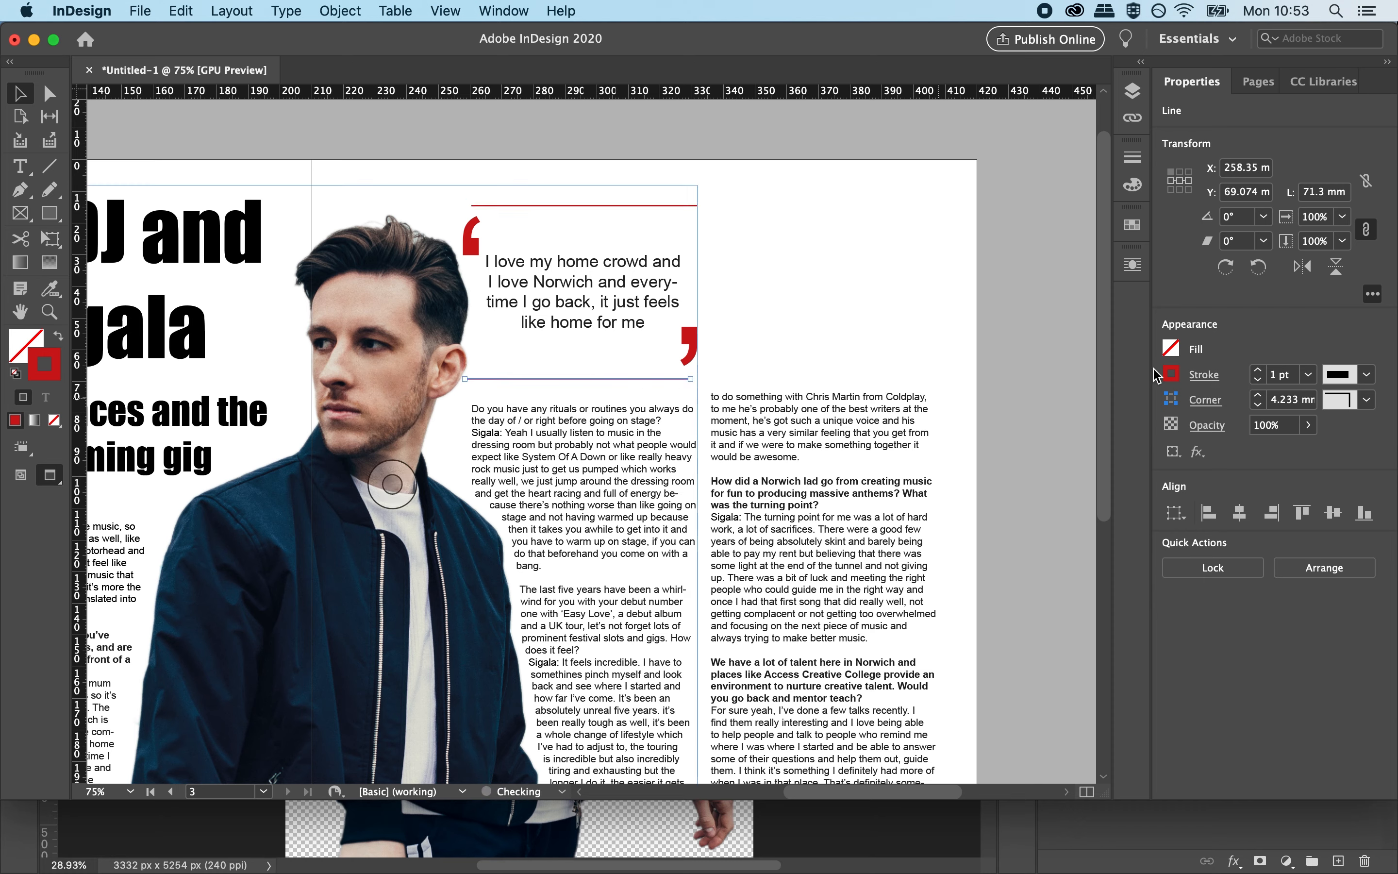
Thicken the stroke of the red line beneath the pull quote by three increments.
left_click(1258, 372)
left_click(1259, 371)
left_click(1259, 371)
left_click(1046, 325)
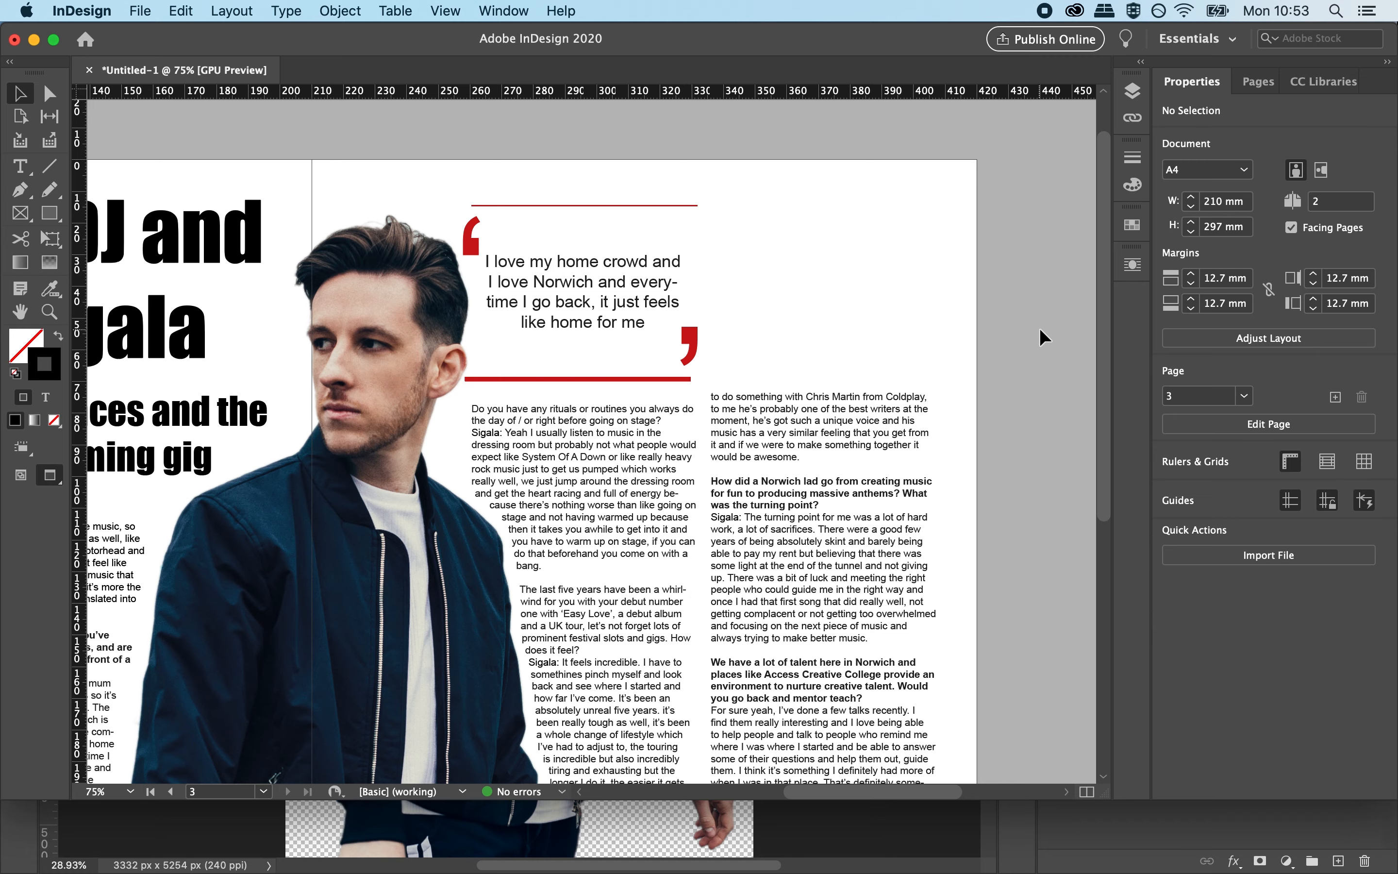
Extend the right page's two-column text frame up to the top margin, making it about 270 mm high.
key("super+0")
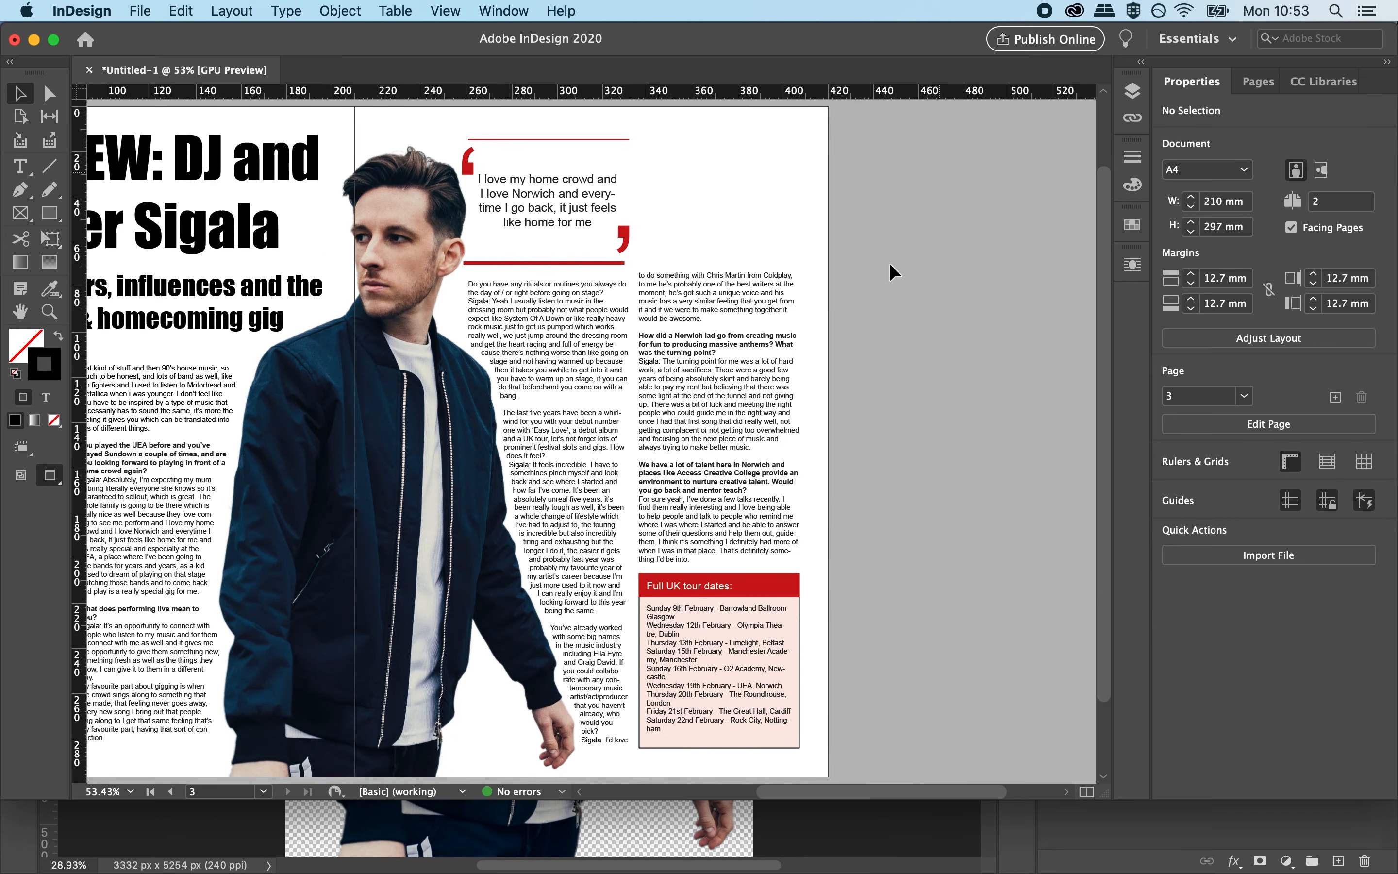
left_click(658, 329)
left_click_drag(634, 274, 642, 139)
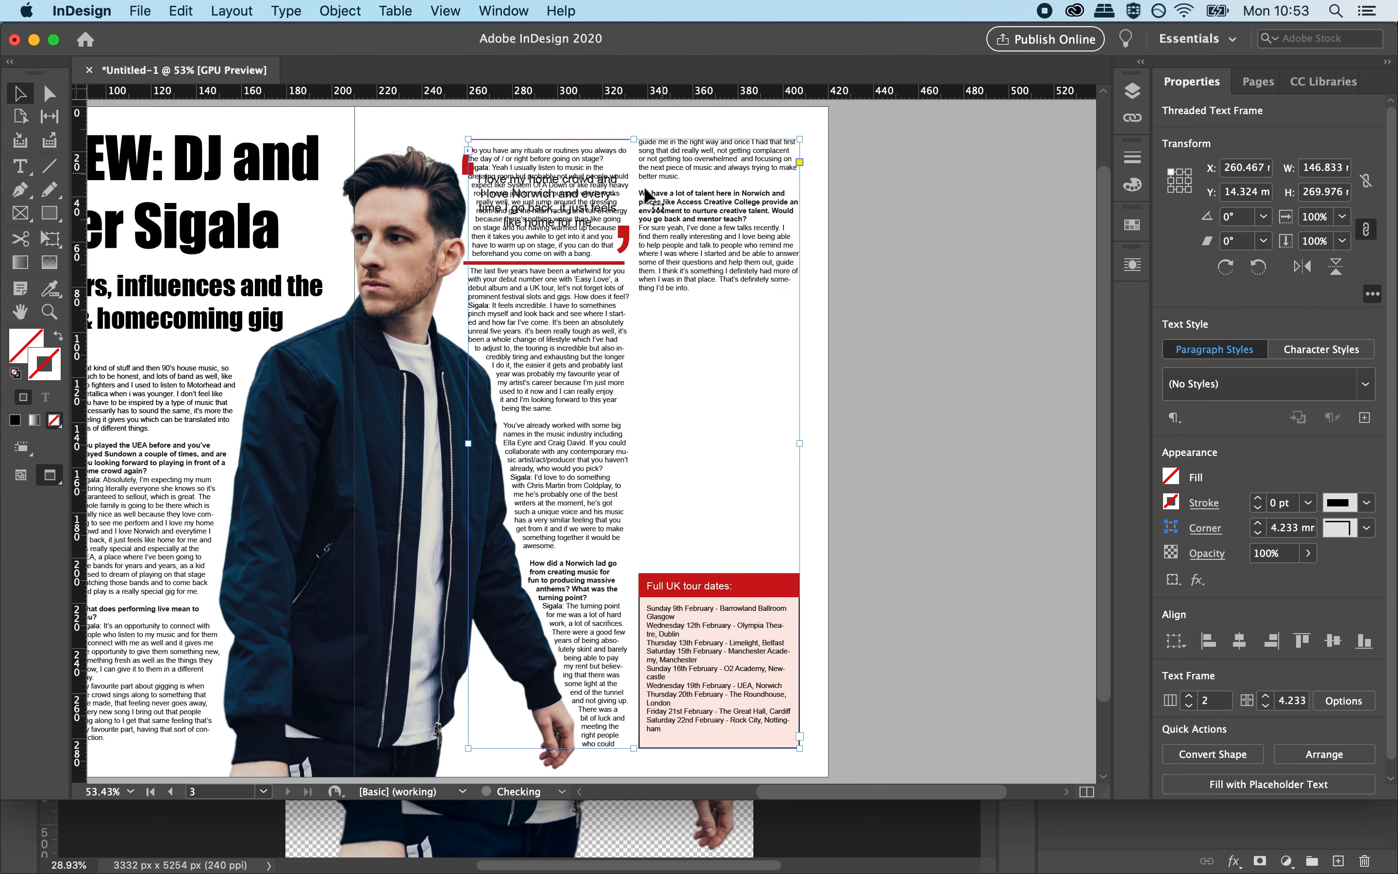
Apply a bounding-box text wrap with a 6 mm top offset to the pull quote and stretch its frame's top edge upward.
left_click(539, 212)
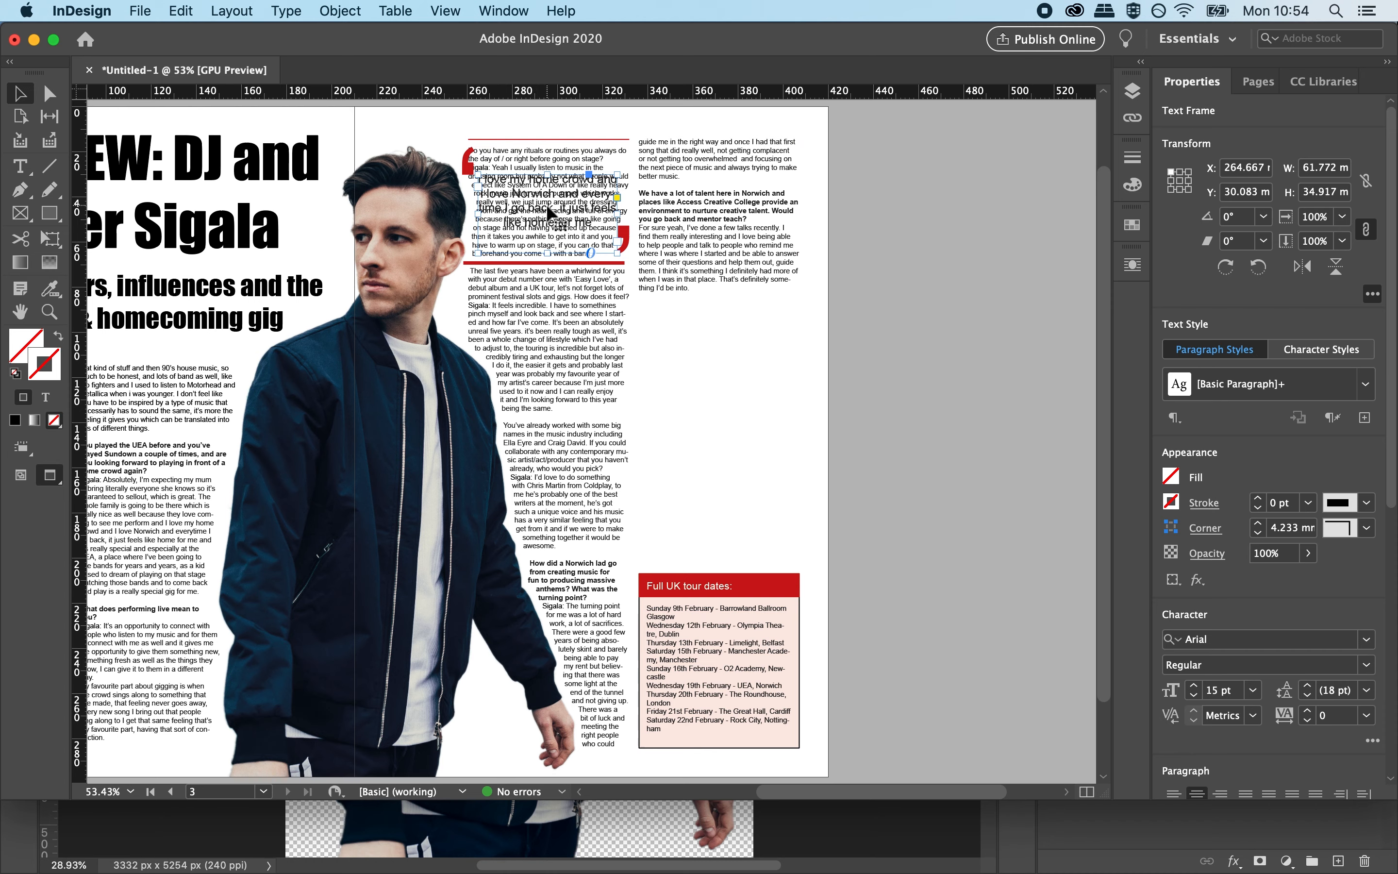
scroll(1228, 494, "down", 4)
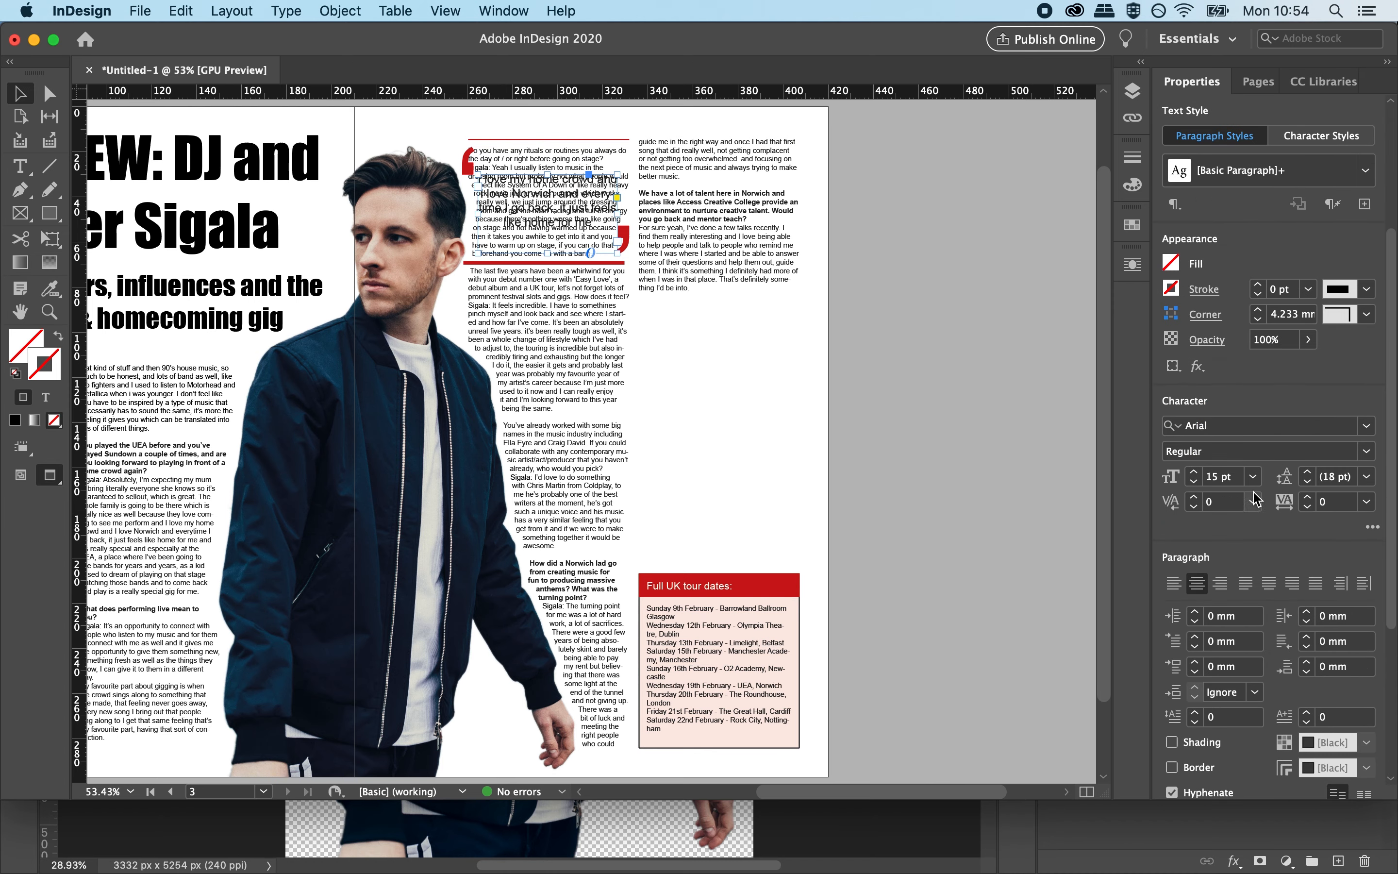
left_click(1133, 264)
left_click(923, 286)
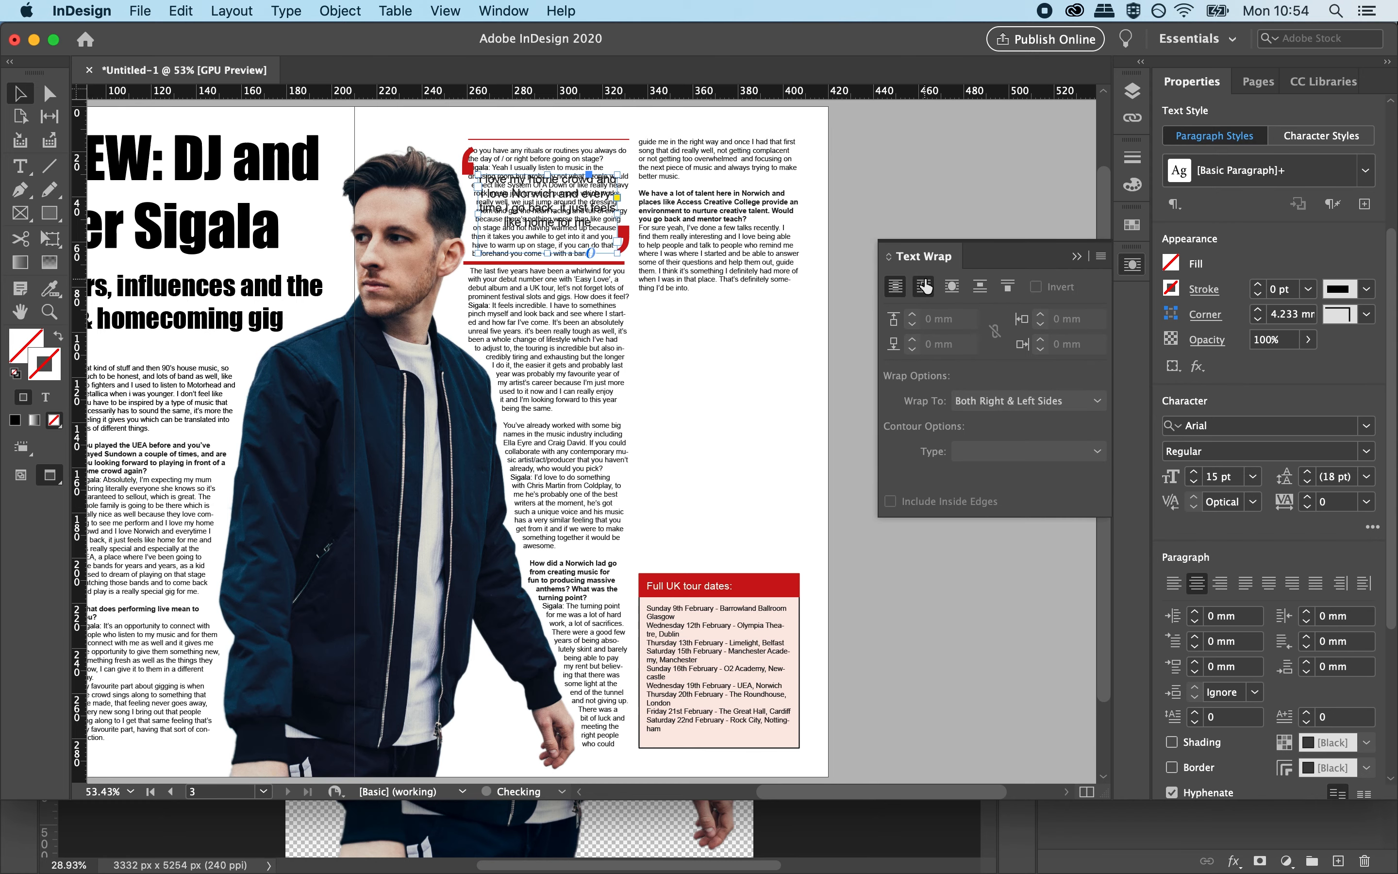
left_click_drag(547, 175, 547, 161)
left_click(912, 315)
left_click(912, 315)
left_click(913, 315)
left_click(912, 315)
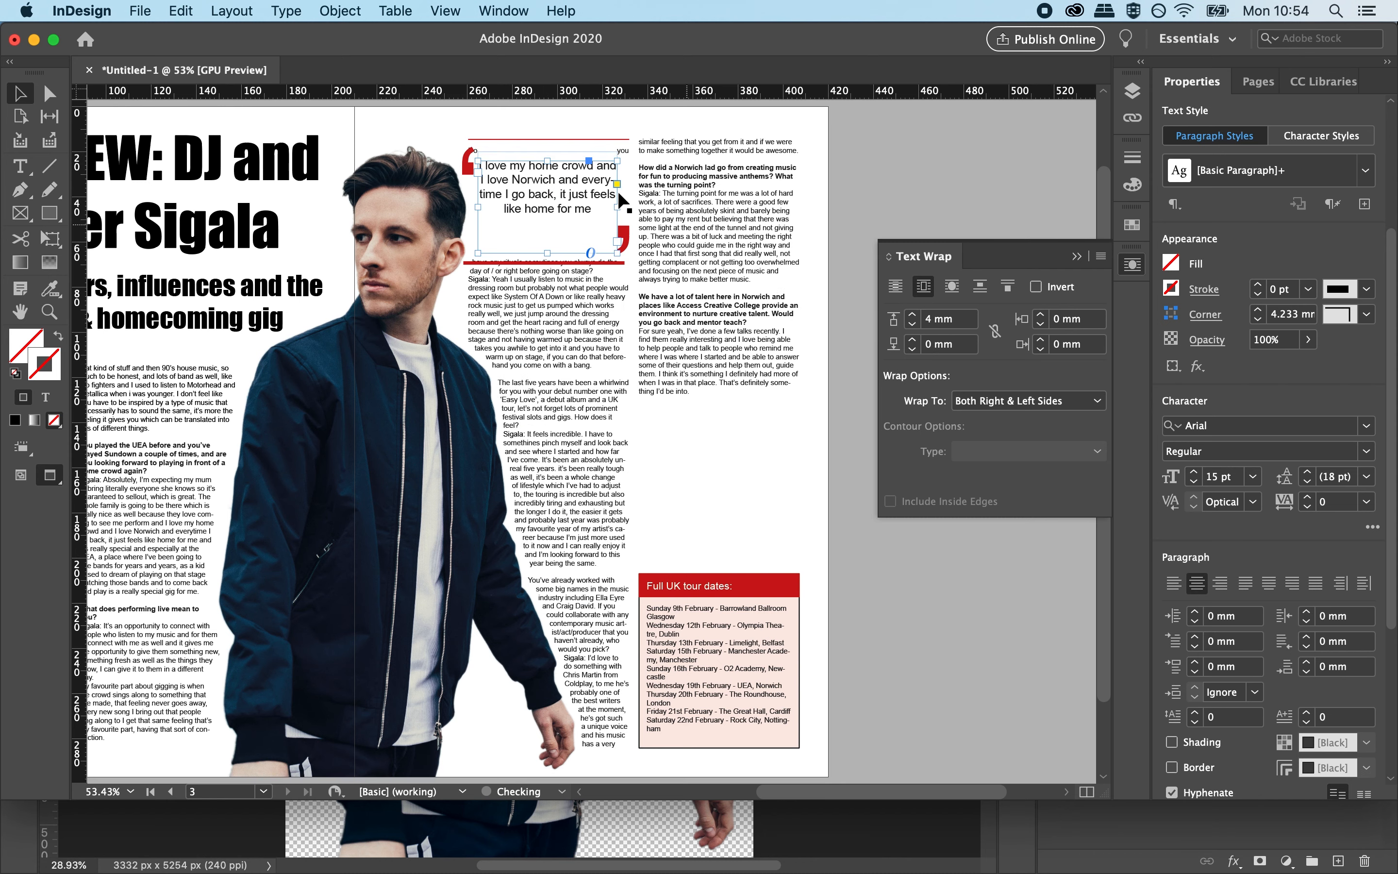
left_click(913, 315)
left_click(914, 315)
Set the pull quote's text wrap offsets to 3 mm on the right and 5 mm at the bottom.
left_click(1041, 340)
left_click(1041, 340)
left_click(1041, 340)
left_click(913, 341)
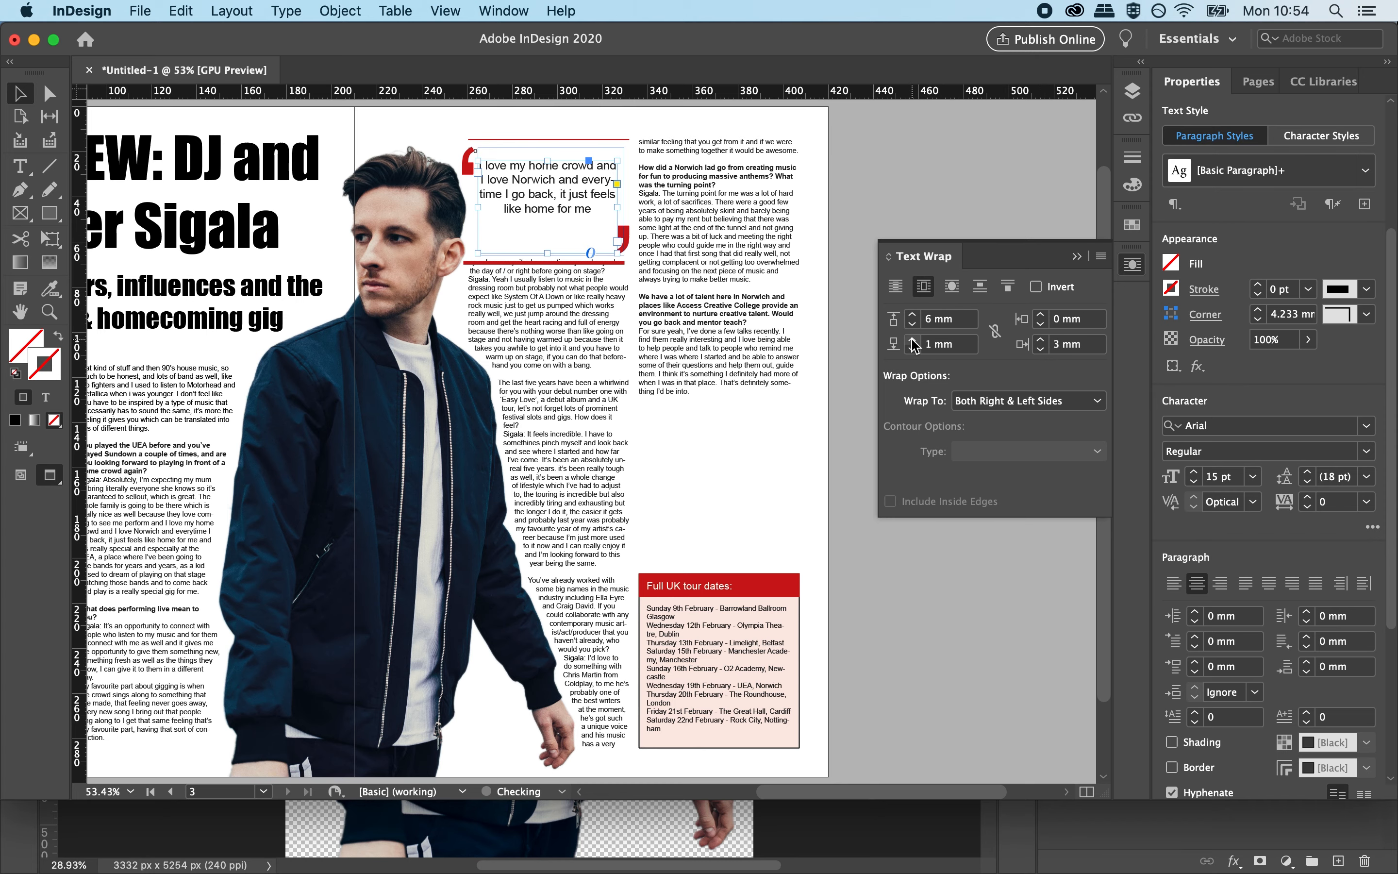
left_click(913, 341)
left_click(913, 341)
left_click(913, 341)
left_click(913, 341)
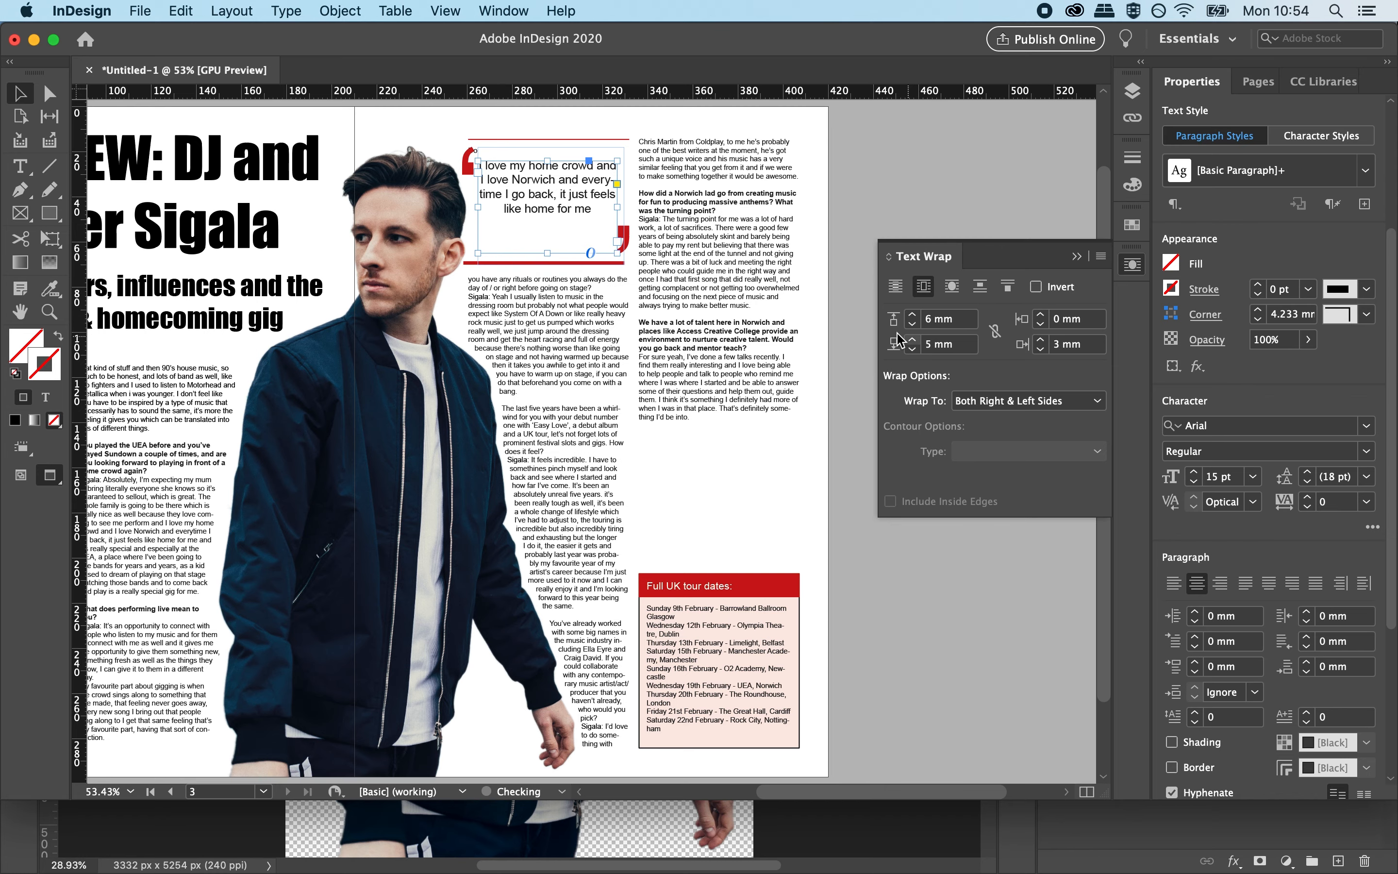
Shorten the pull quote frame from below to about 34.9 mm high and raise the lower red line closer to the quote.
left_click_drag(547, 253, 545, 239)
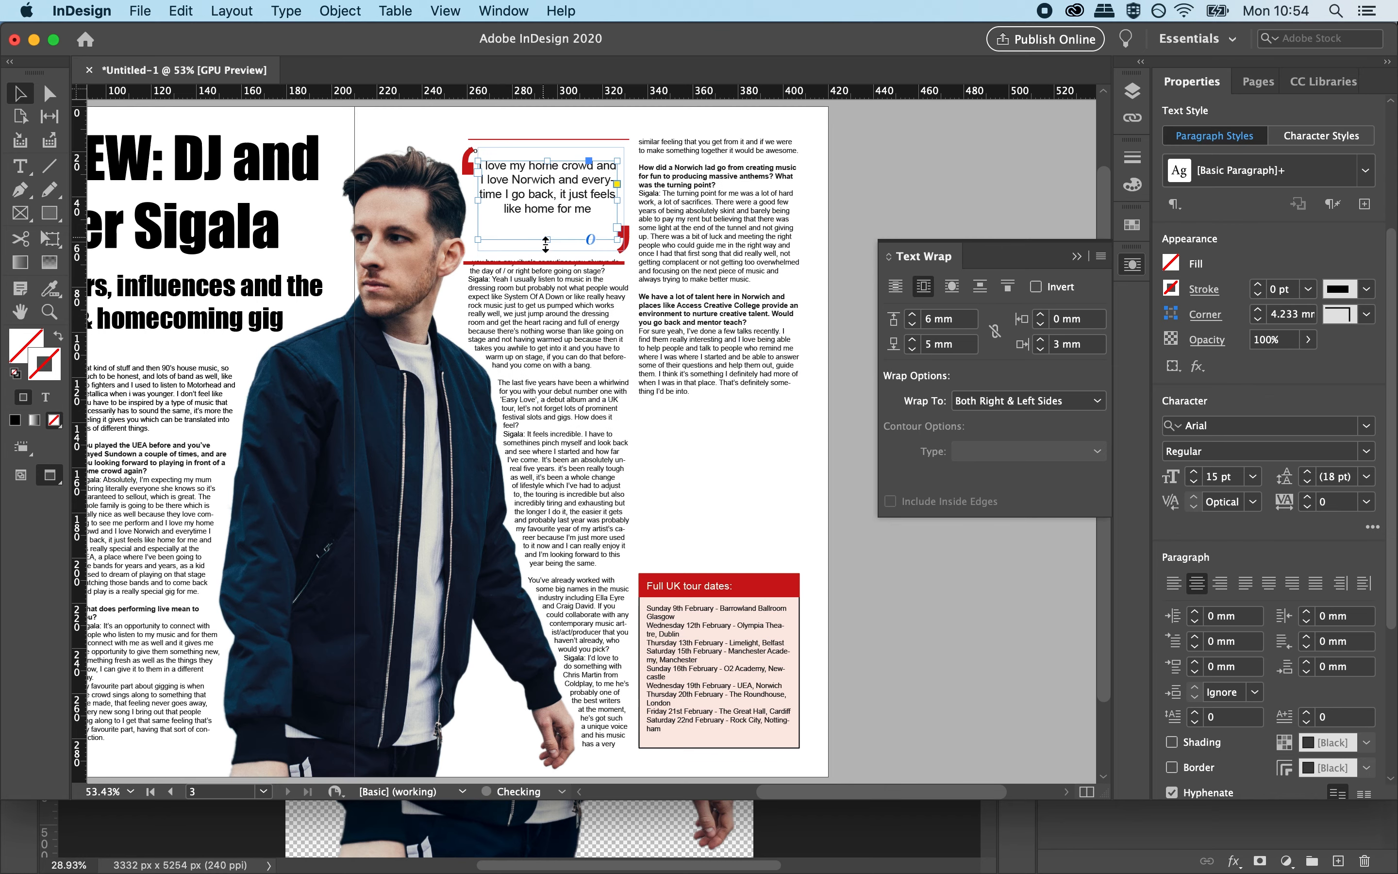
left_click(606, 262)
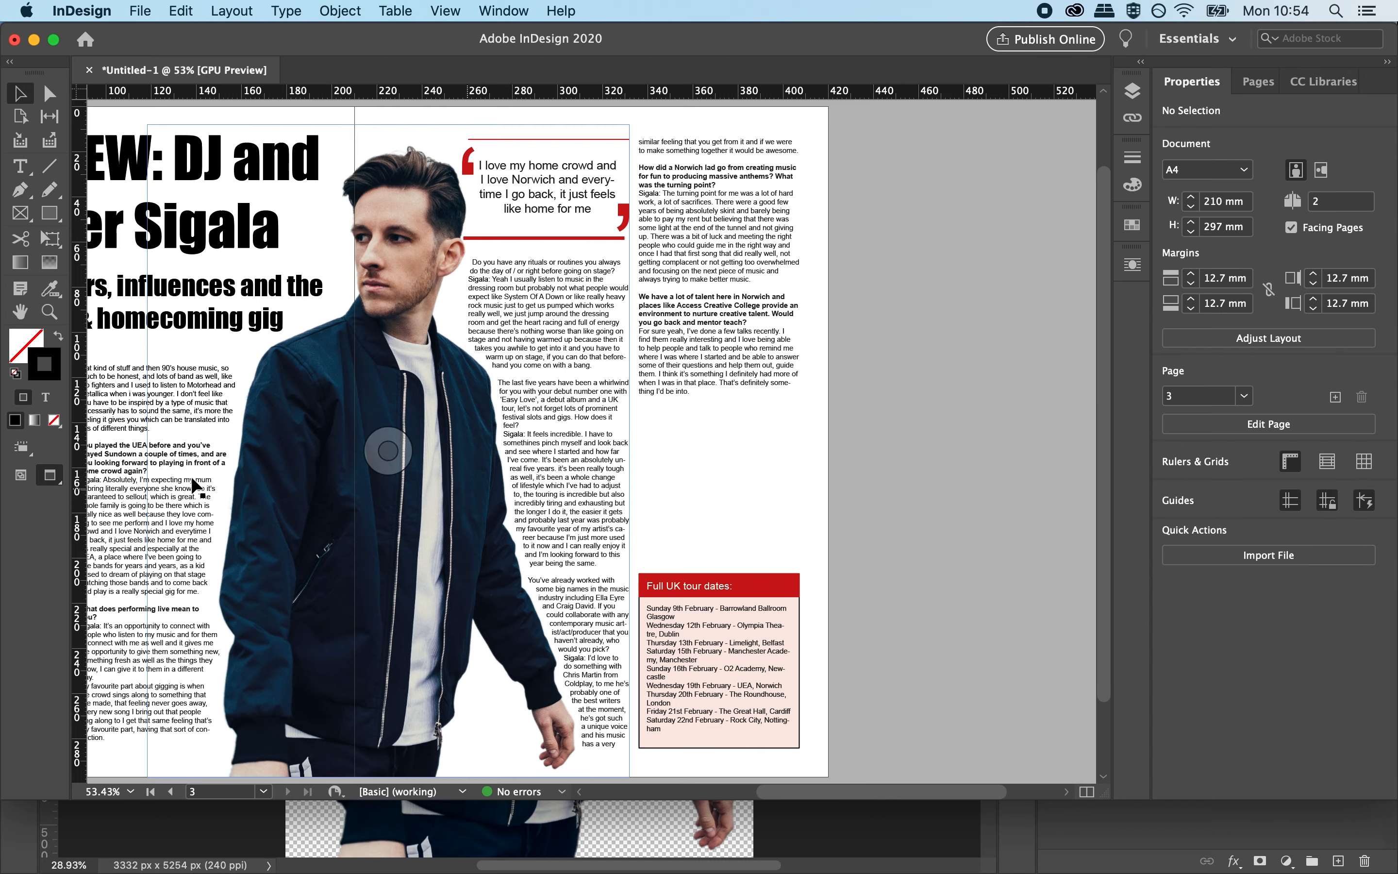
Insert the subheading "NORWICH" on its own line above the question "What does performing live mean to you?".
left_click(21, 312)
left_click_drag(277, 451, 505, 449)
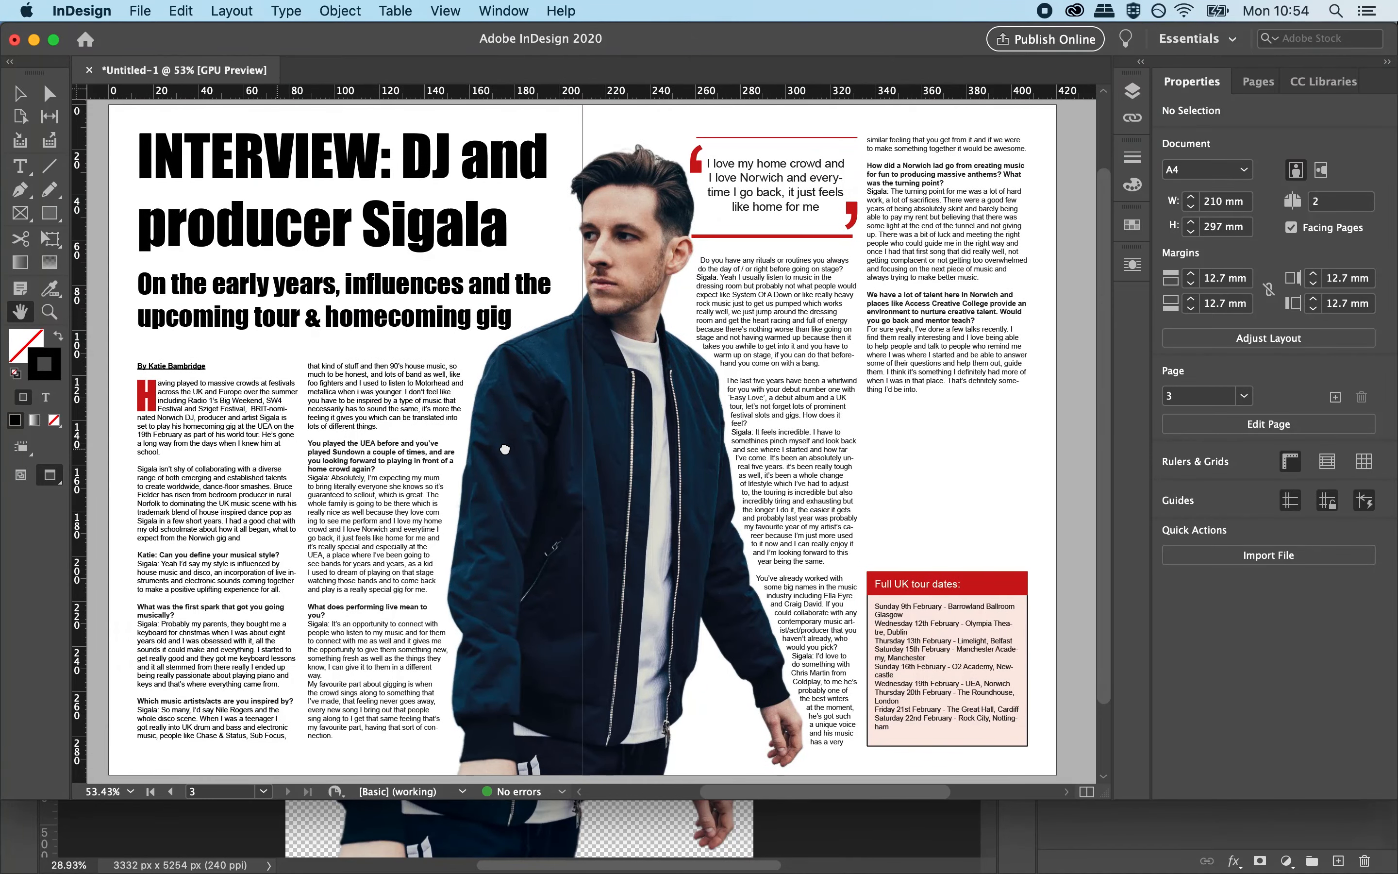
left_click(19, 93)
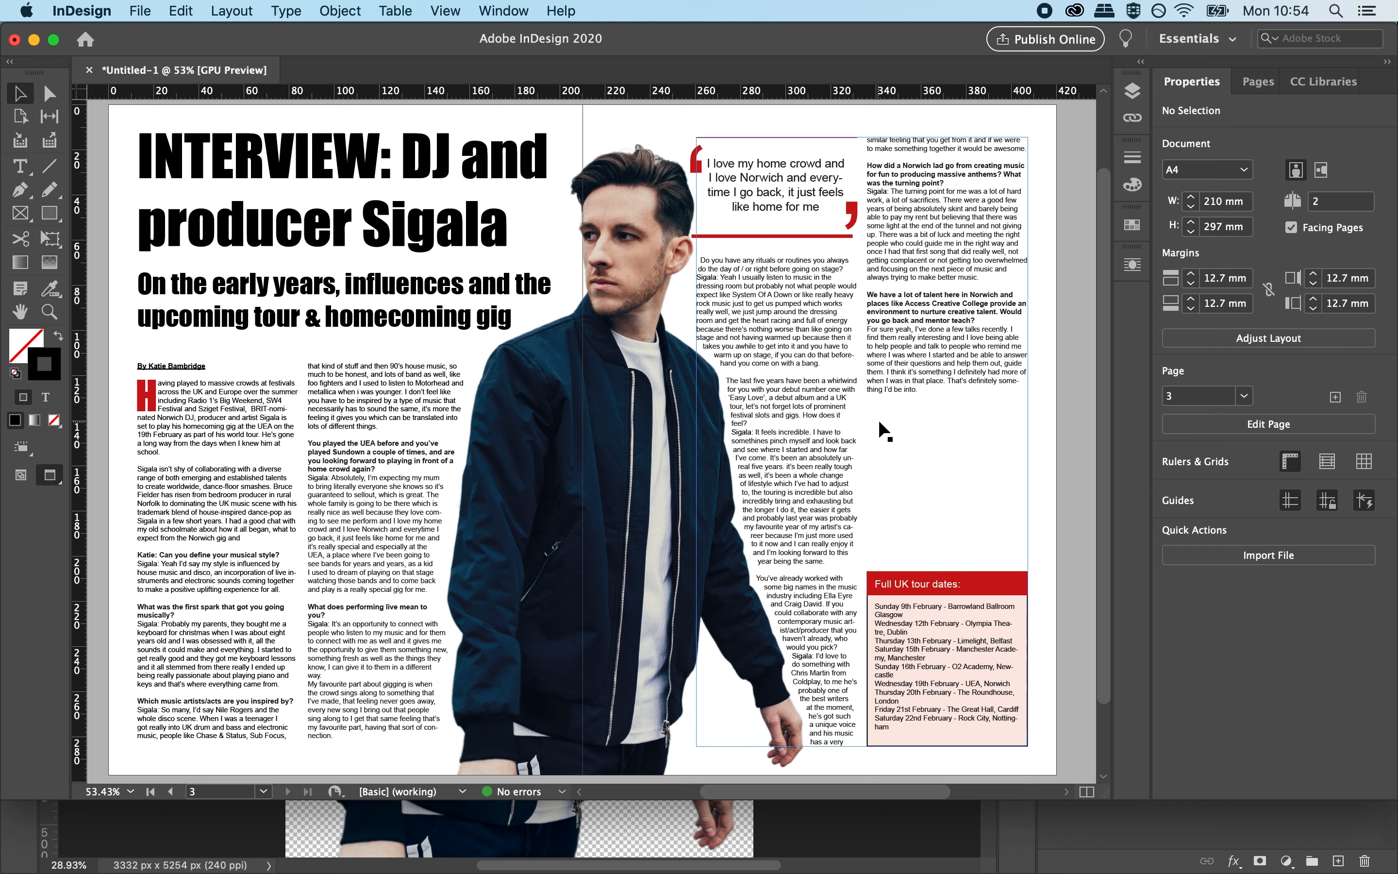
key("t")
left_click(326, 532)
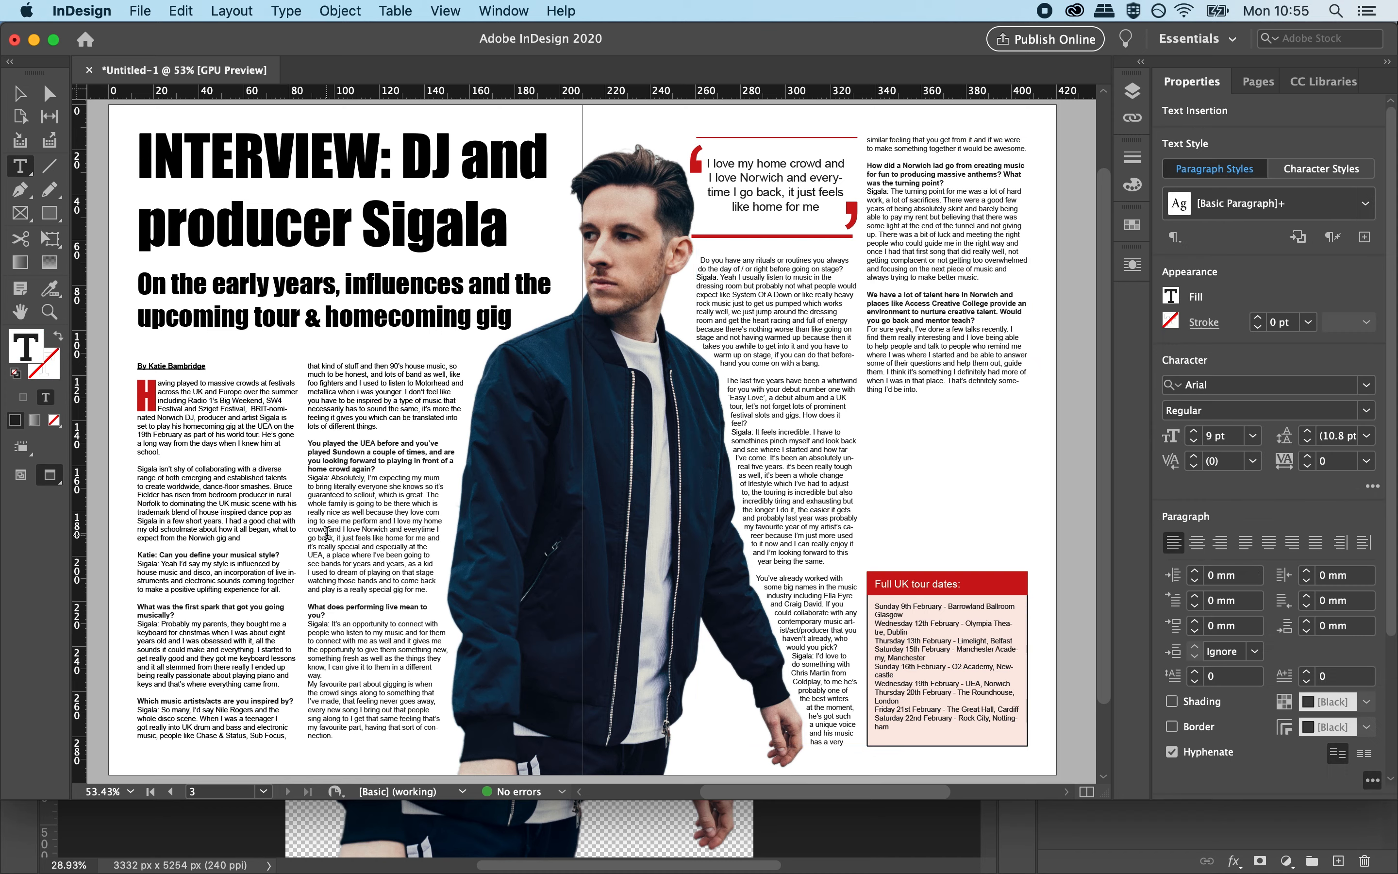
left_click(451, 597)
left_click(323, 595)
left_click(450, 592)
key("Return")
type("NORWICH")
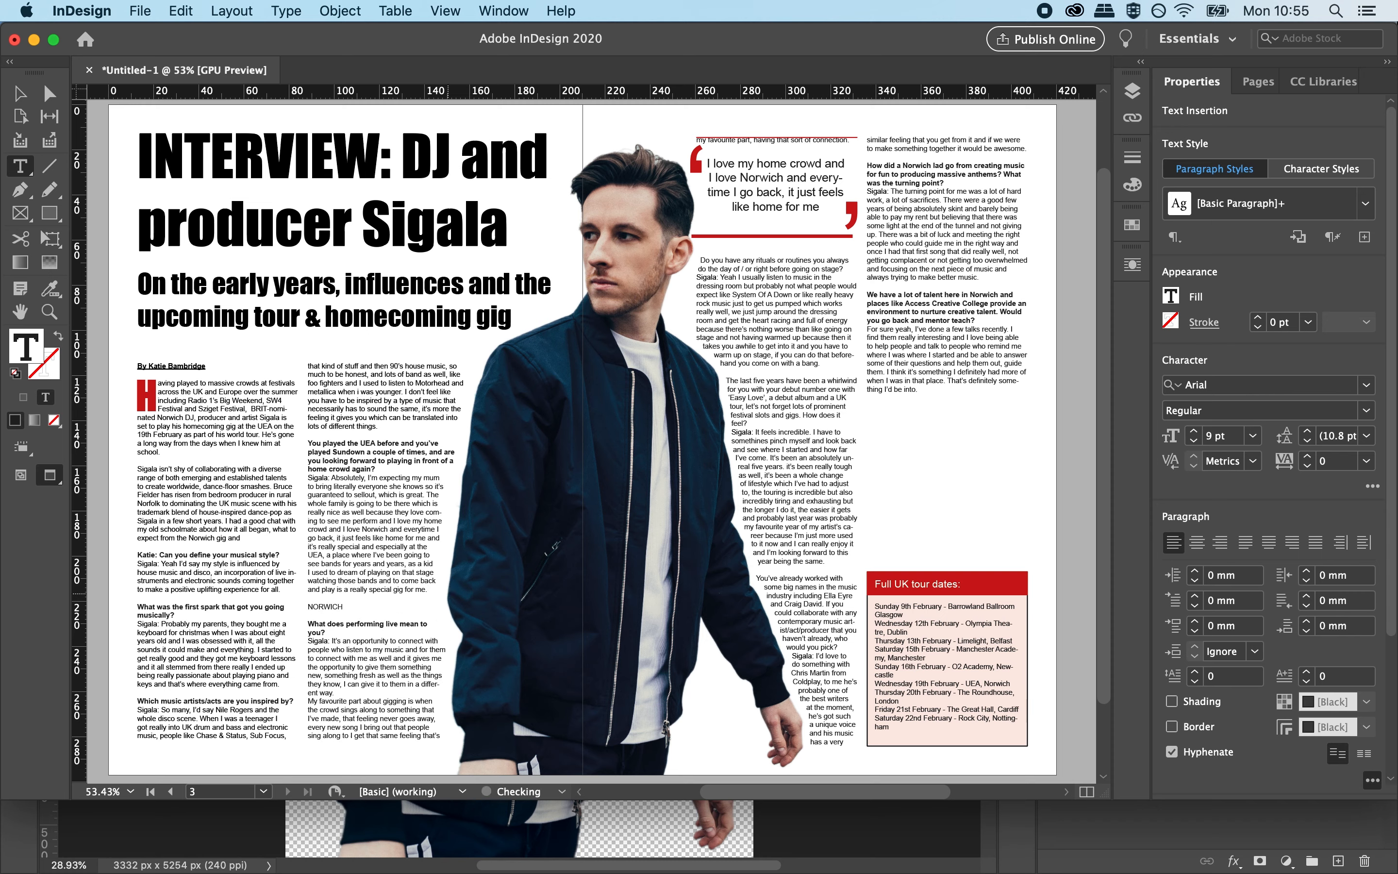
Centre the NORWICH subheading and set it in Arial Bold.
double_click(325, 605)
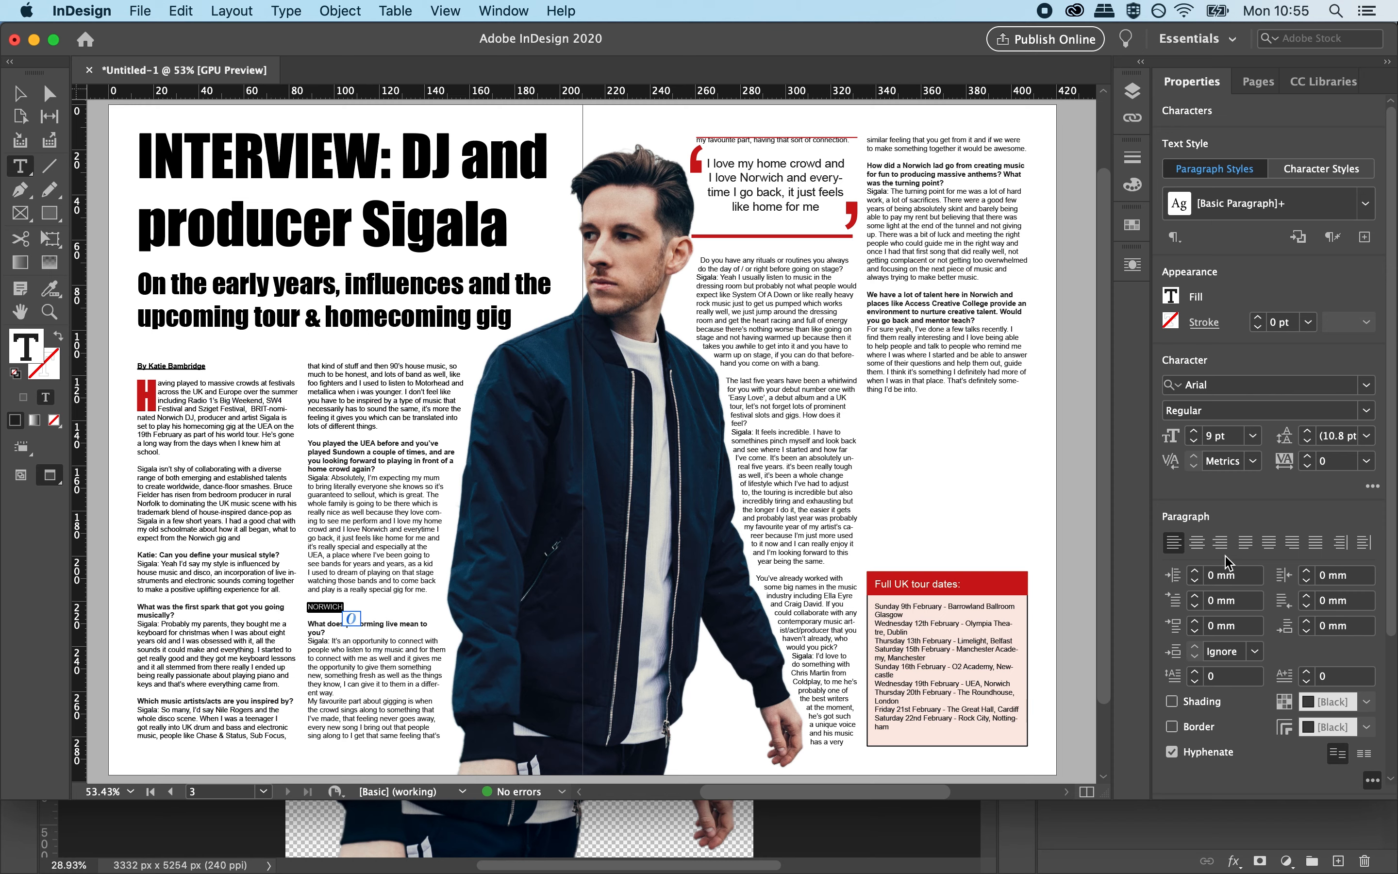
left_click(1197, 544)
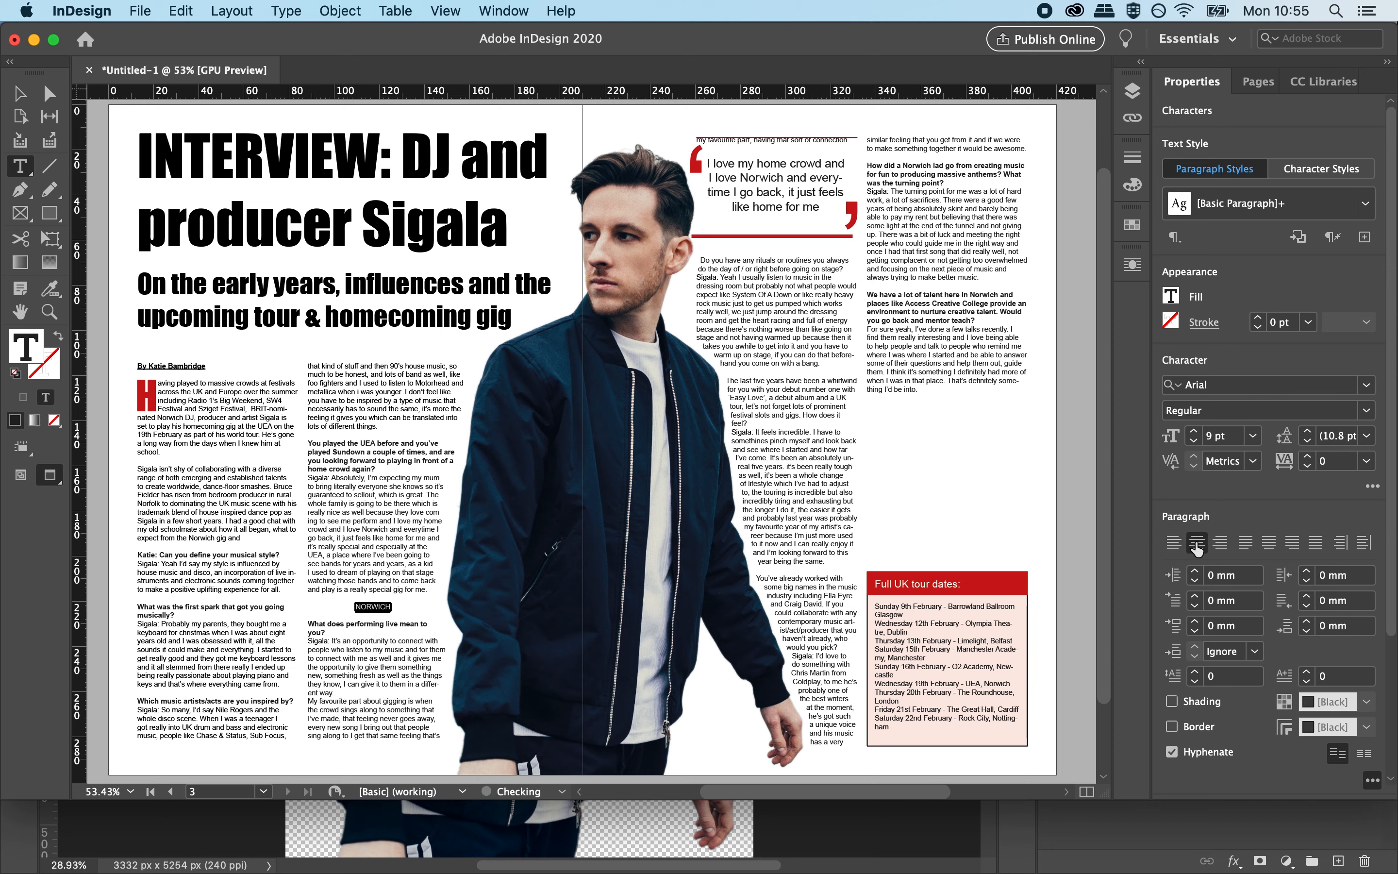
left_click(1365, 411)
left_click(1262, 476)
left_click(1366, 412)
left_click(1366, 412)
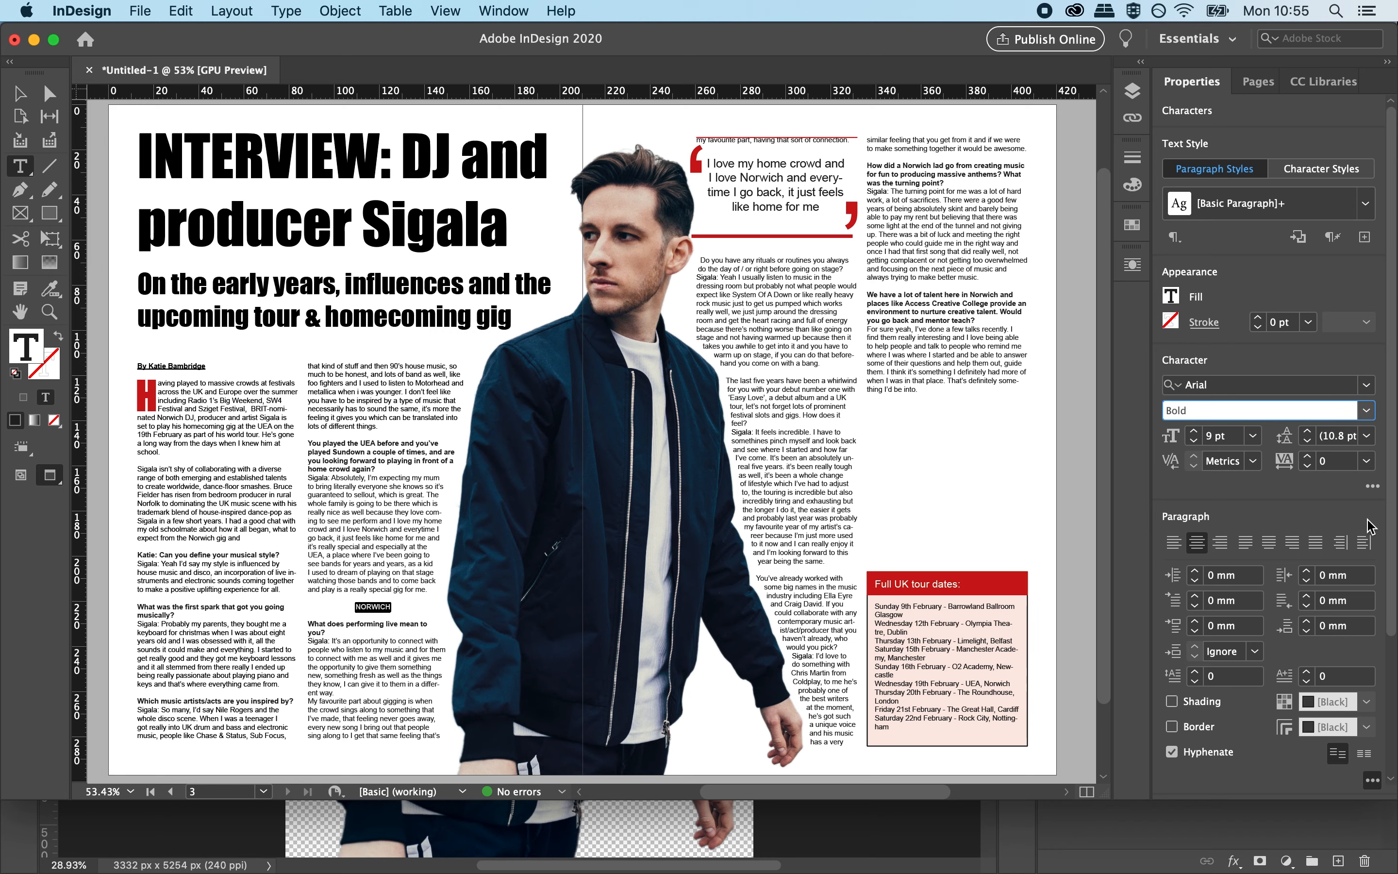
Underline the NORWICH subheading and enlarge it to 13 pt.
scroll(1367, 522, "down", 3)
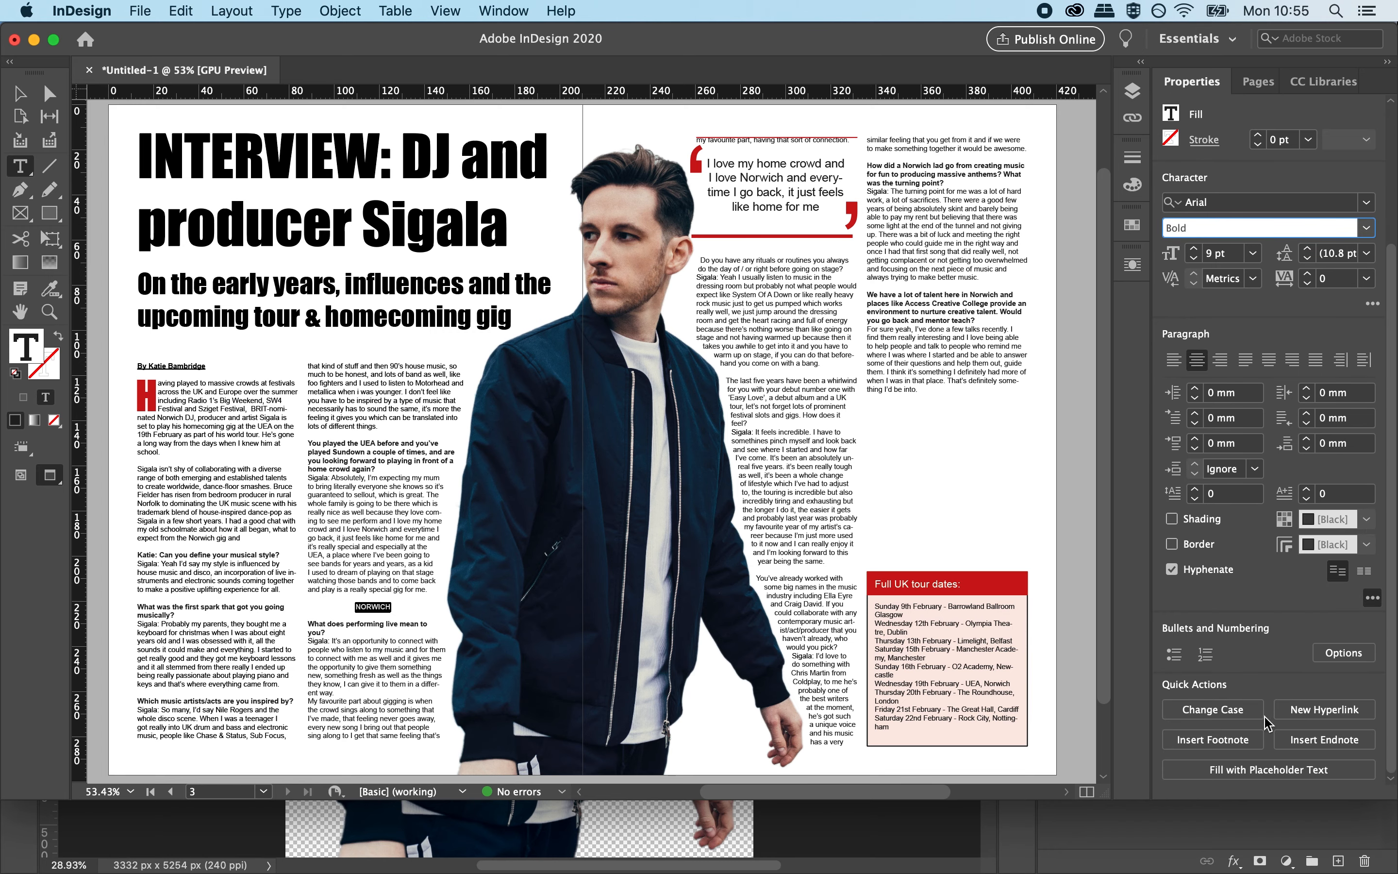
left_click(1373, 304)
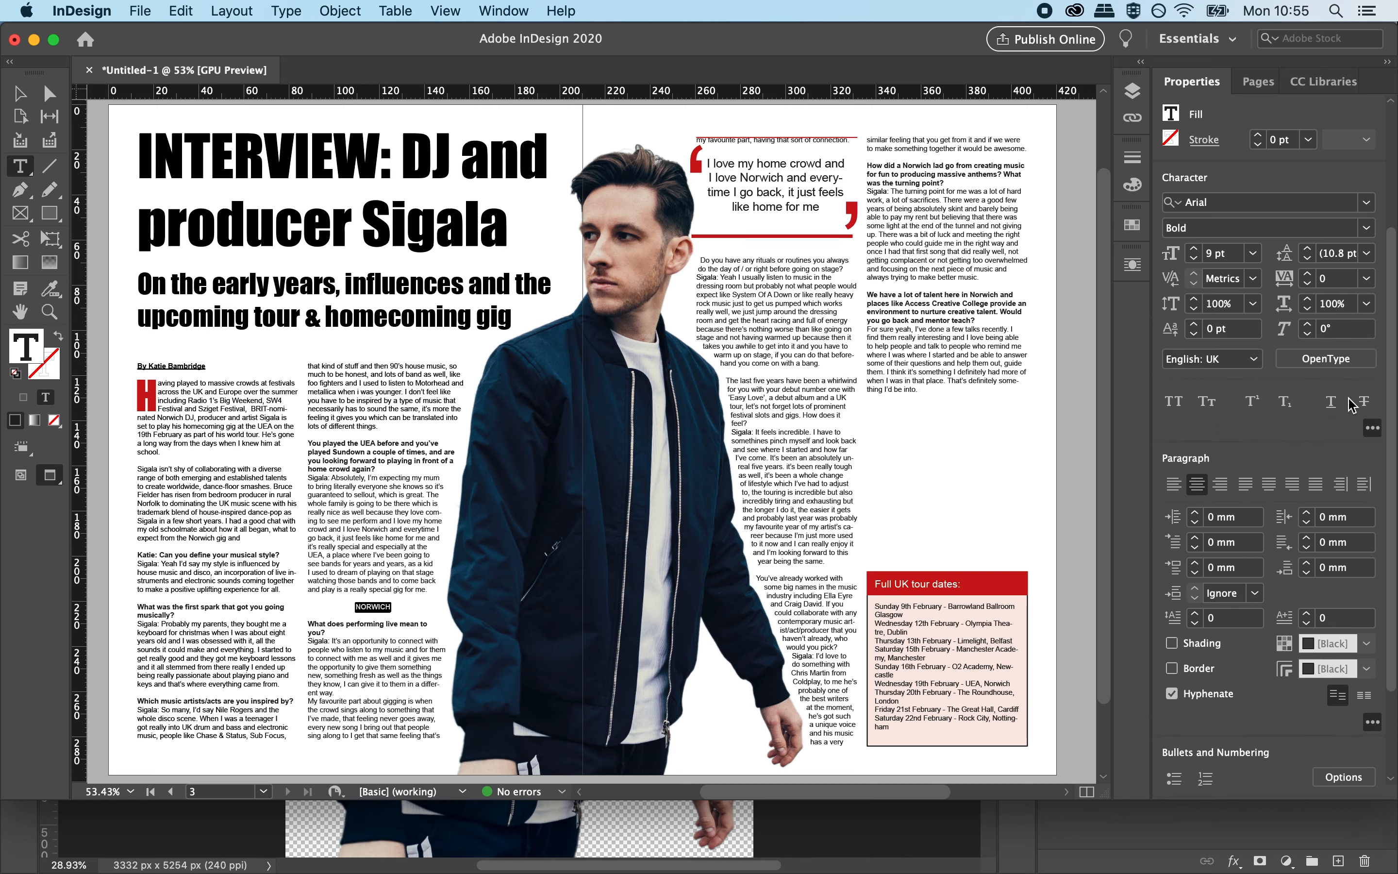
left_click(1330, 401)
key("super+shift+period")
key("super+shift+period")
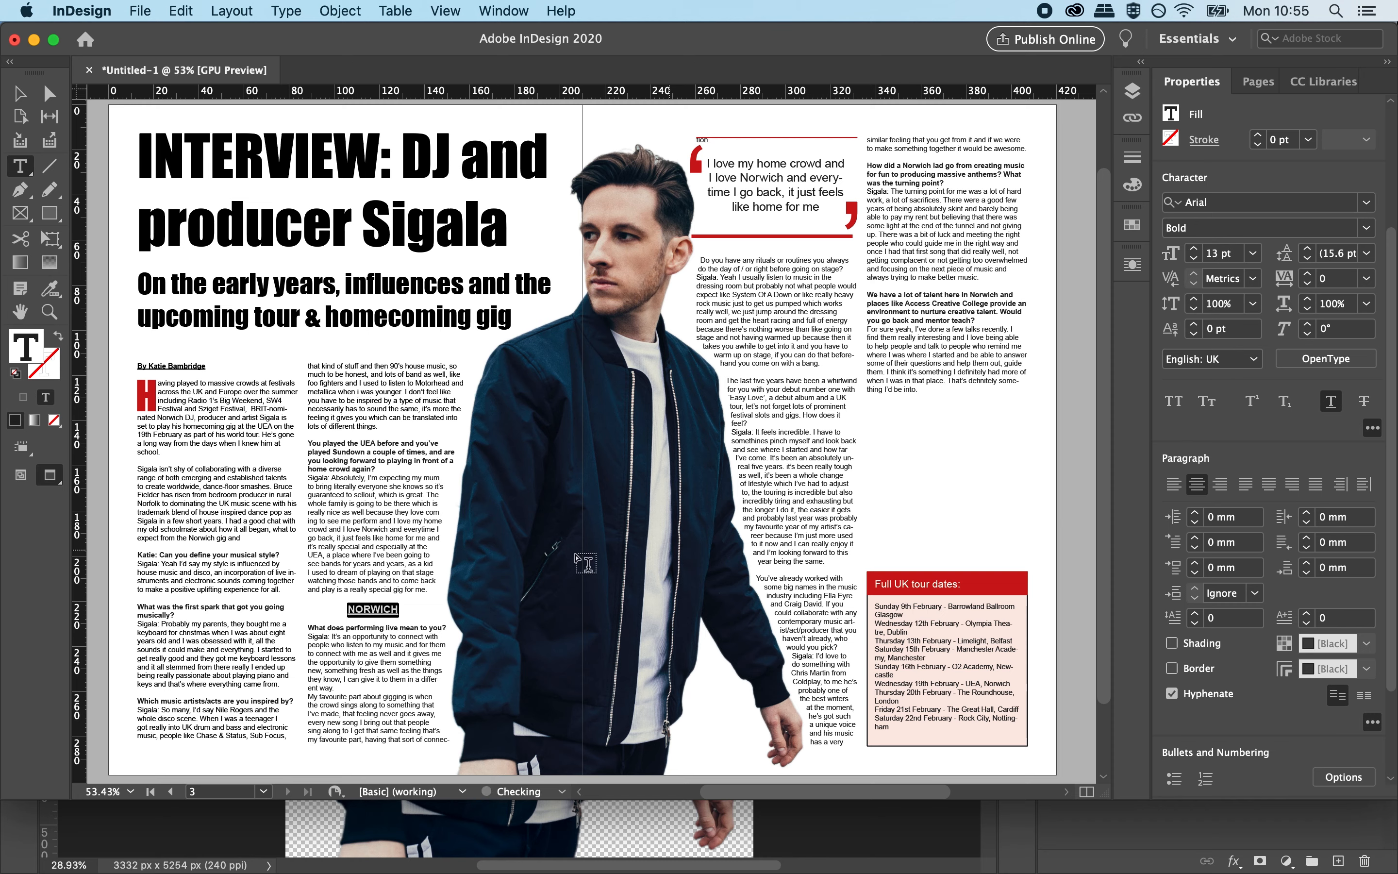
Lower the top edge of the left page's two-column body text frame to leave more room beneath the standfirst.
left_click(383, 512)
left_click(19, 94)
key("super+alt+w")
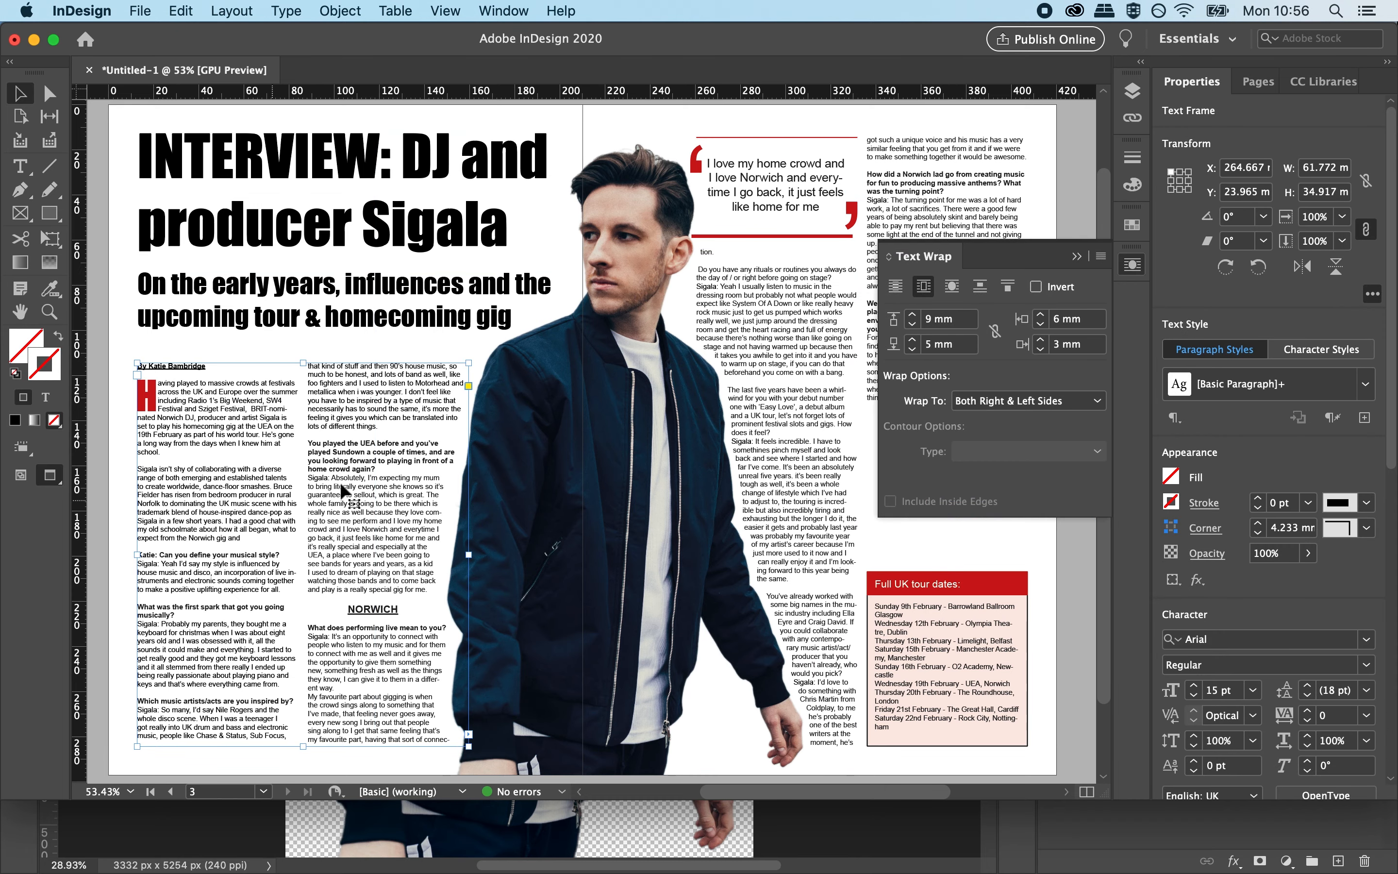
left_click(1078, 257)
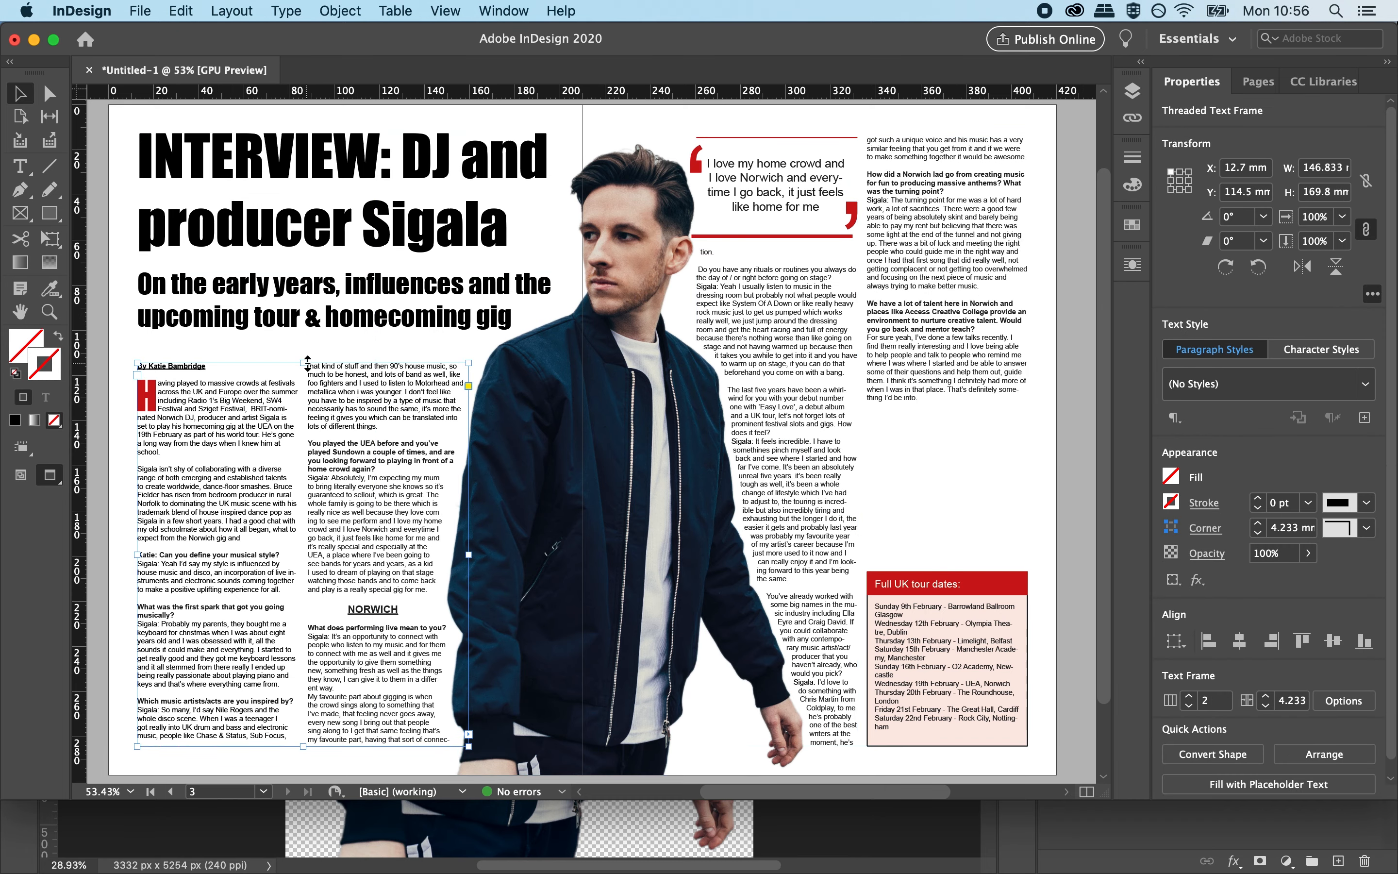
left_click_drag(306, 367, 306, 382)
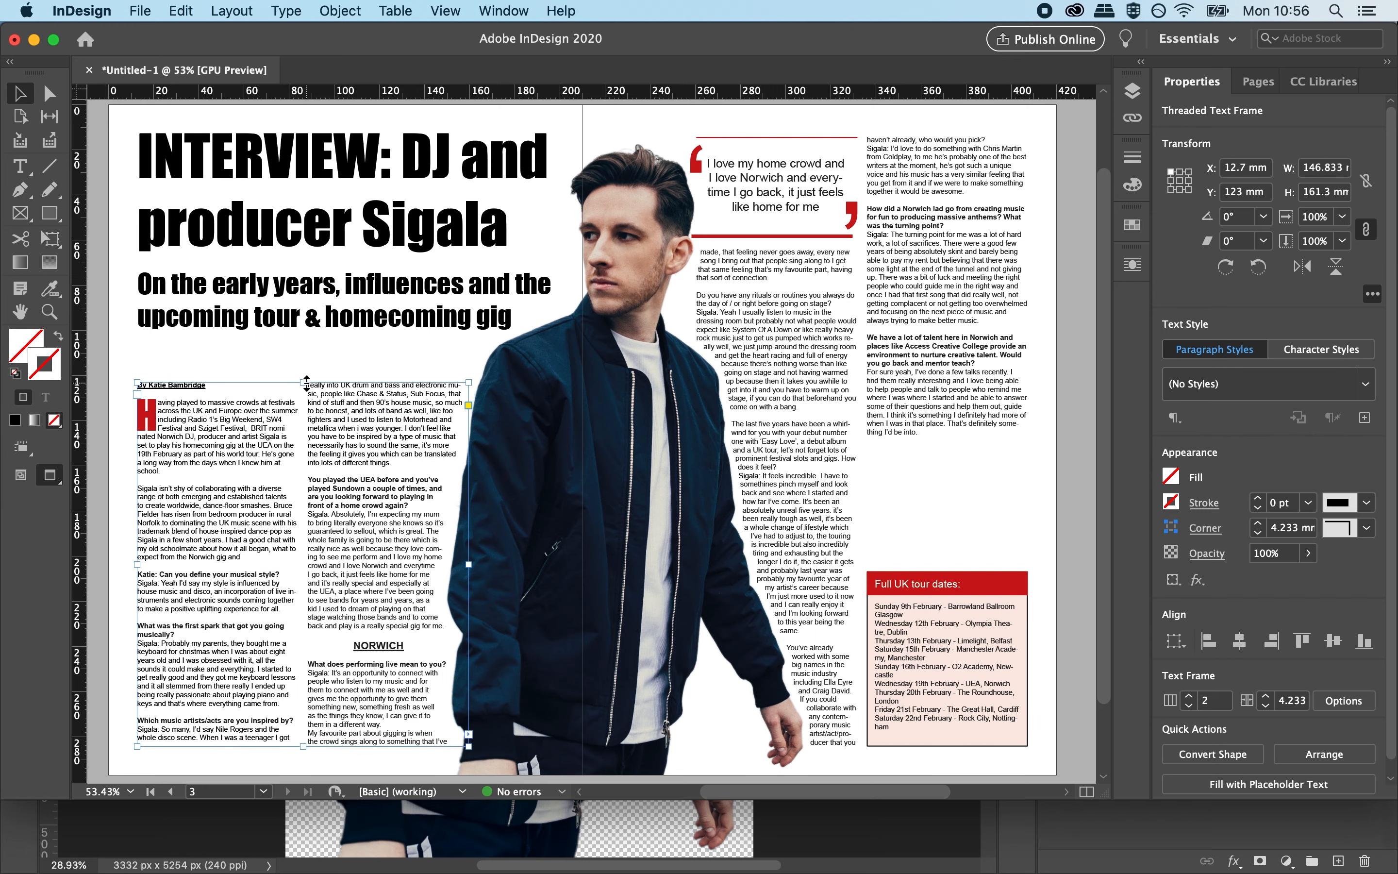
left_click_drag(307, 381, 307, 395)
Resize the standfirst frame to about 137.3 by 38.5 mm so its text runs over three lines, with its top edge lowered.
left_click(426, 308)
left_click_drag(554, 345, 447, 375)
left_click_drag(291, 272, 293, 288)
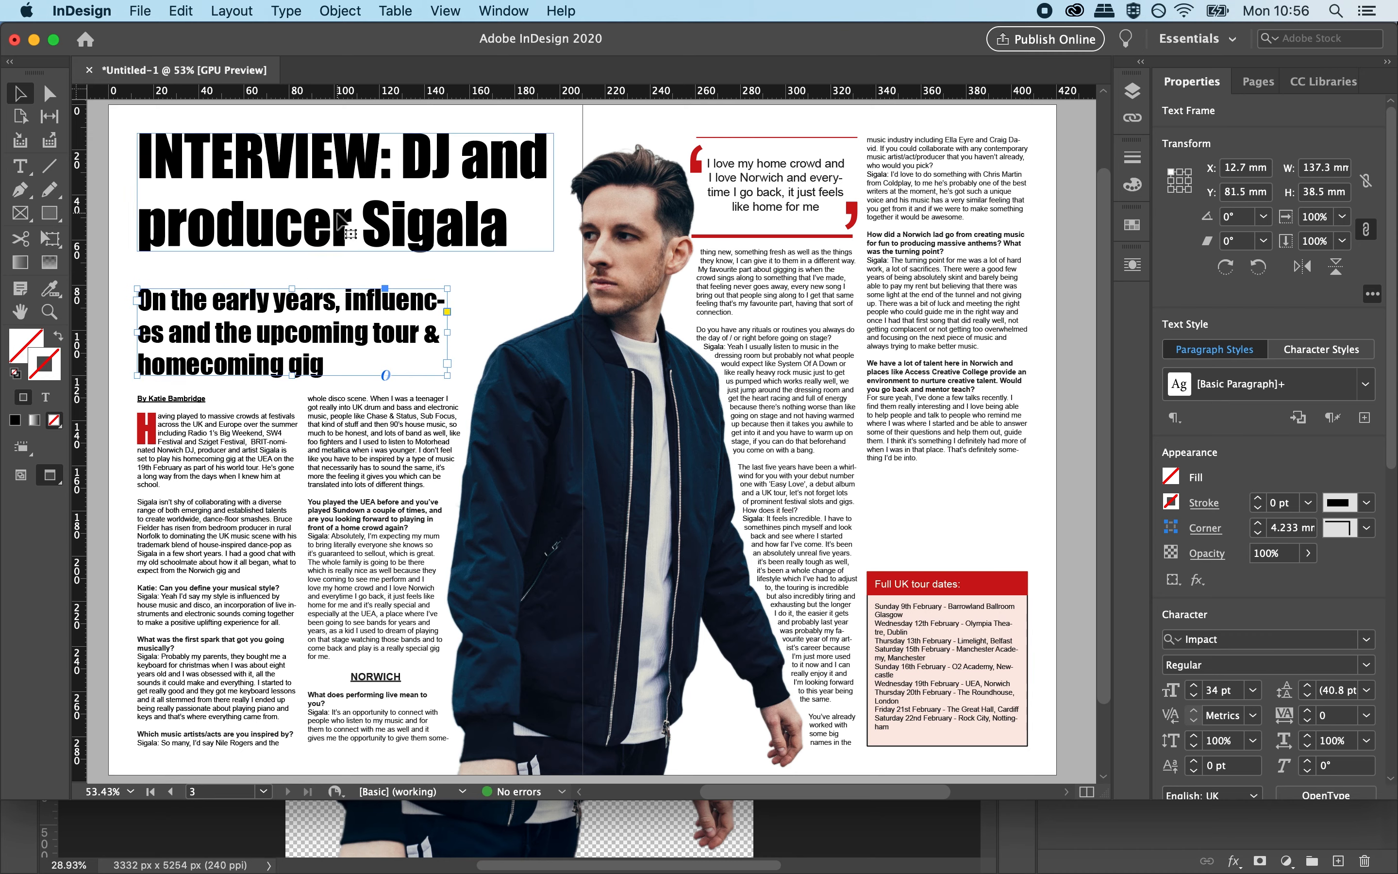
Delete "INTERVIEW: DJ and producer" from the headline, keeping only "Sigala".
double_click(341, 219)
left_click_drag(366, 219, 124, 173)
key("BackSpace")
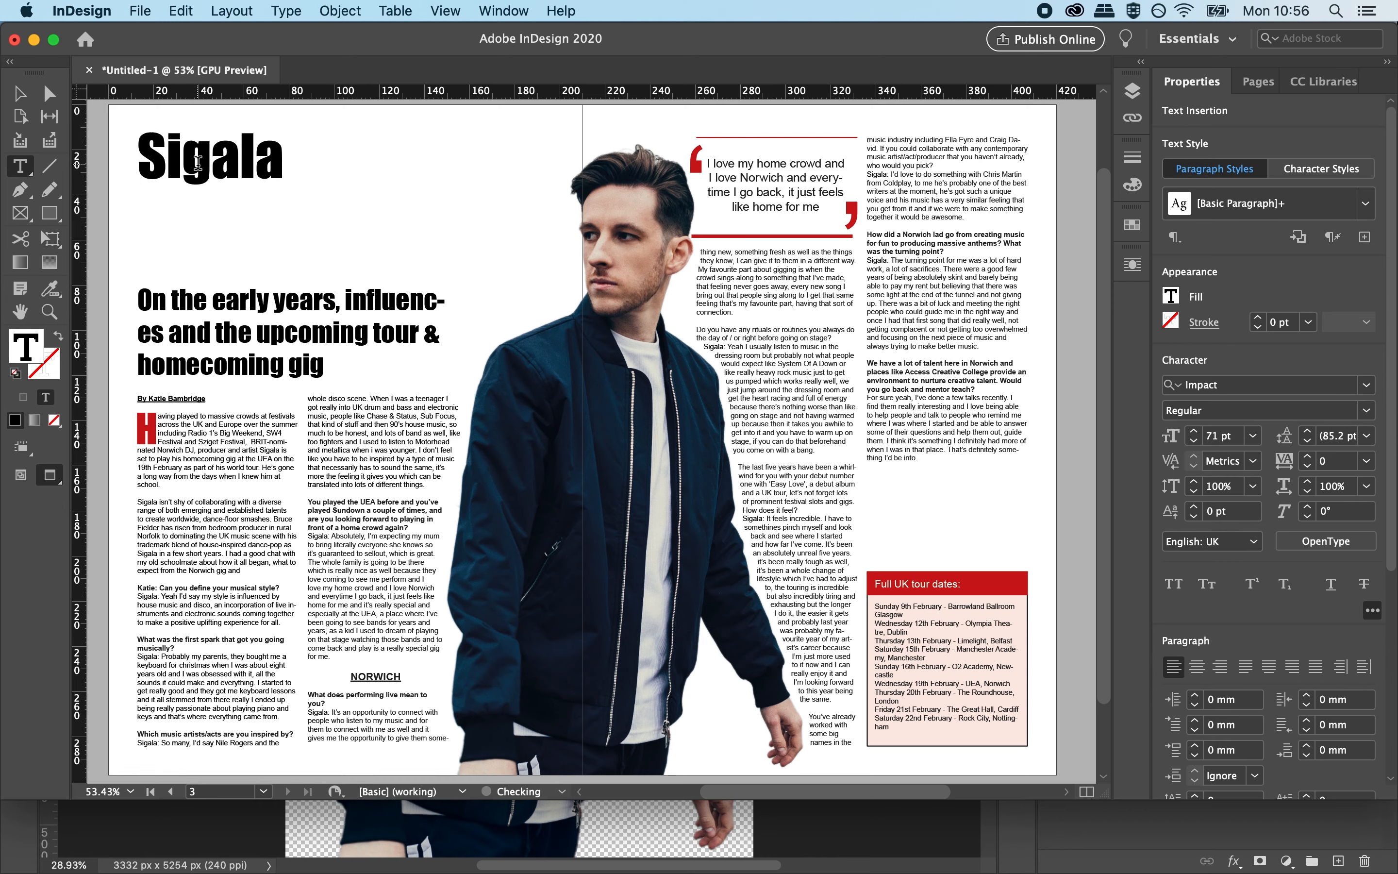
Enlarge the "Sigala" headline to 187 pt so it spans most of the left page's width.
double_click(197, 163)
key("super+shift+period")
key("super+shift+period")
key("super+shift+period")
key("super+shift+period")
key("super+shift+period")
key("super+shift+period")
key("super+shift+period")
key("super+shift+period")
key("super+shift+period")
key("super+shift+period")
key("super+shift+period")
key("super+shift+period")
key("super+shift+period")
key("super+shift+period")
key("super+shift+period")
key("super+shift+period")
key("super+shift+period")
key("super+shift+period")
key("super+shift+period")
key("super+shift+period")
key("super+shift+period")
key("super+shift+period")
key("super+shift+period")
key("super+shift+period")
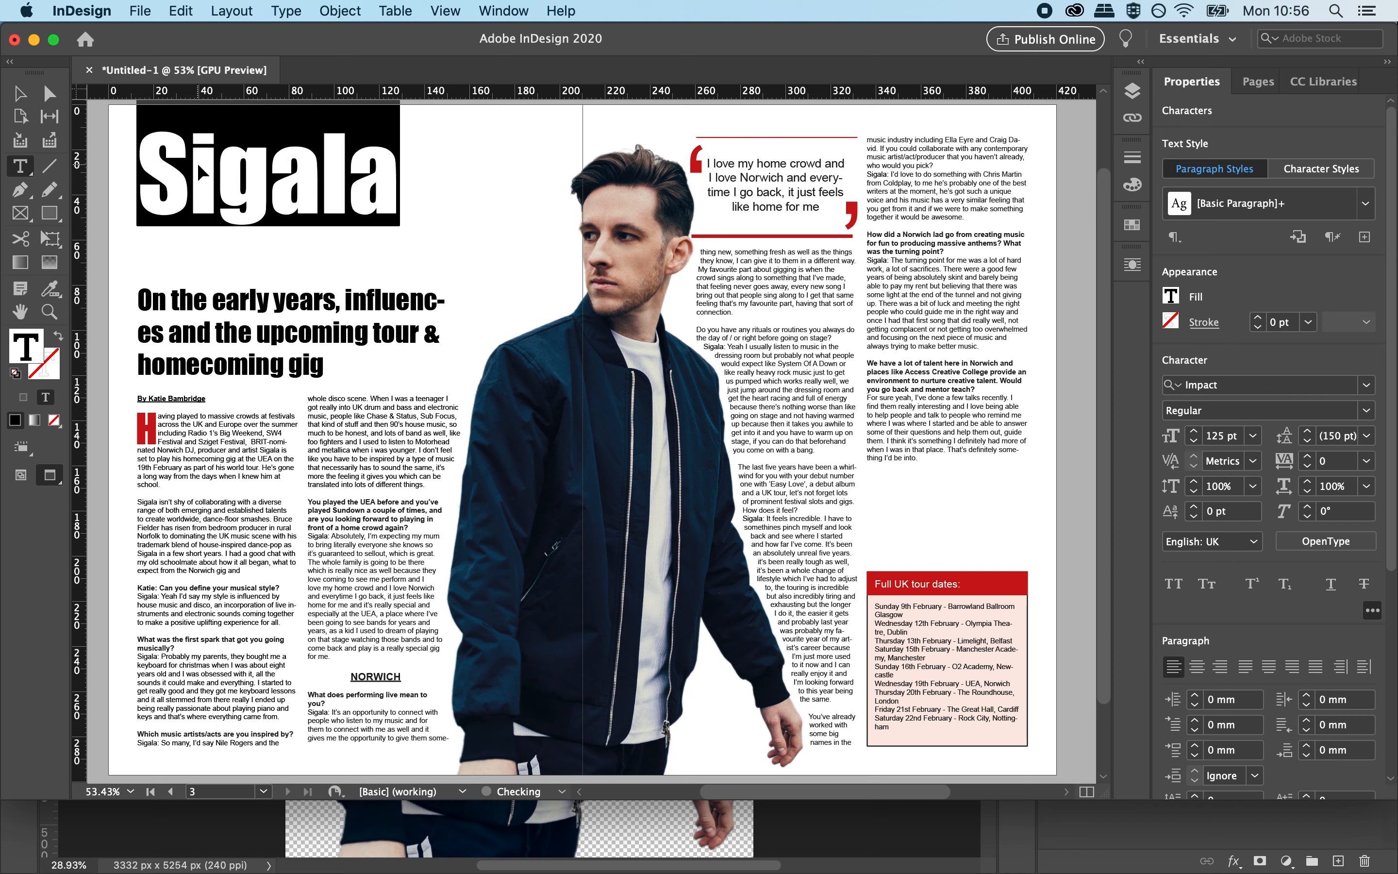
key("super+shift+period")
key("super+shift+period")
key("super+shift+period")
key("super+shift+period")
key("super+shift+period")
key("super+shift+period")
key("super+shift+period")
key("super+shift+period")
key("super+shift+period")
key("super+shift+period")
key("super+shift+period")
key("super+shift+period")
key("super+shift+period")
key("super+shift+period")
key("super+shift+period")
key("super+shift+period")
key("super+shift+period")
key("super+shift+period")
key("super+shift+period")
key("super+shift+period")
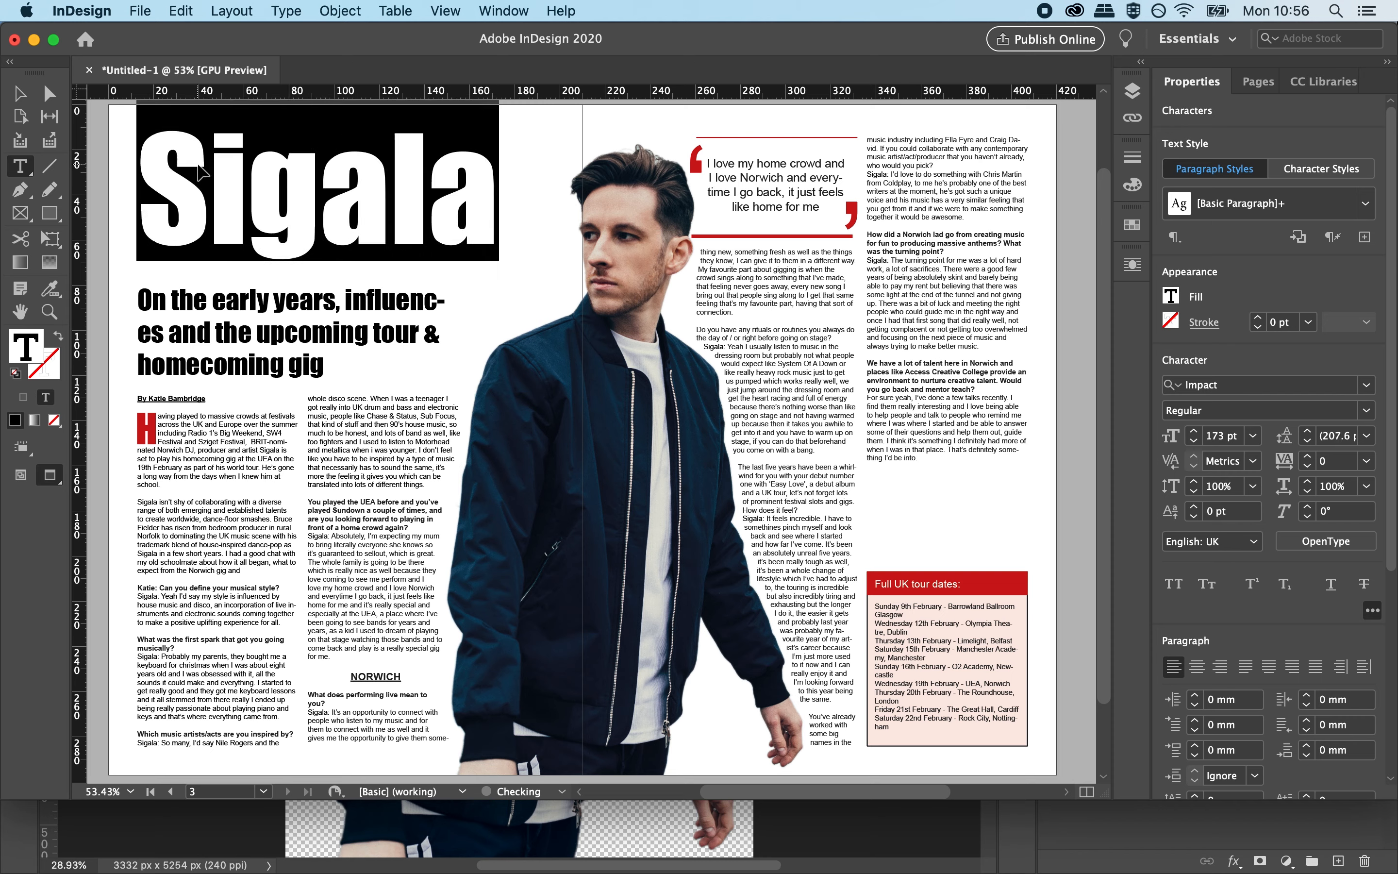
key("super+shift+period")
key("super+shift+period")
key("super+shift+period")
key("super+shift+period")
key("super+shift+period")
key("super+shift+period")
key("super+shift+period")
key("super+shift+period")
key("super+shift+comma")
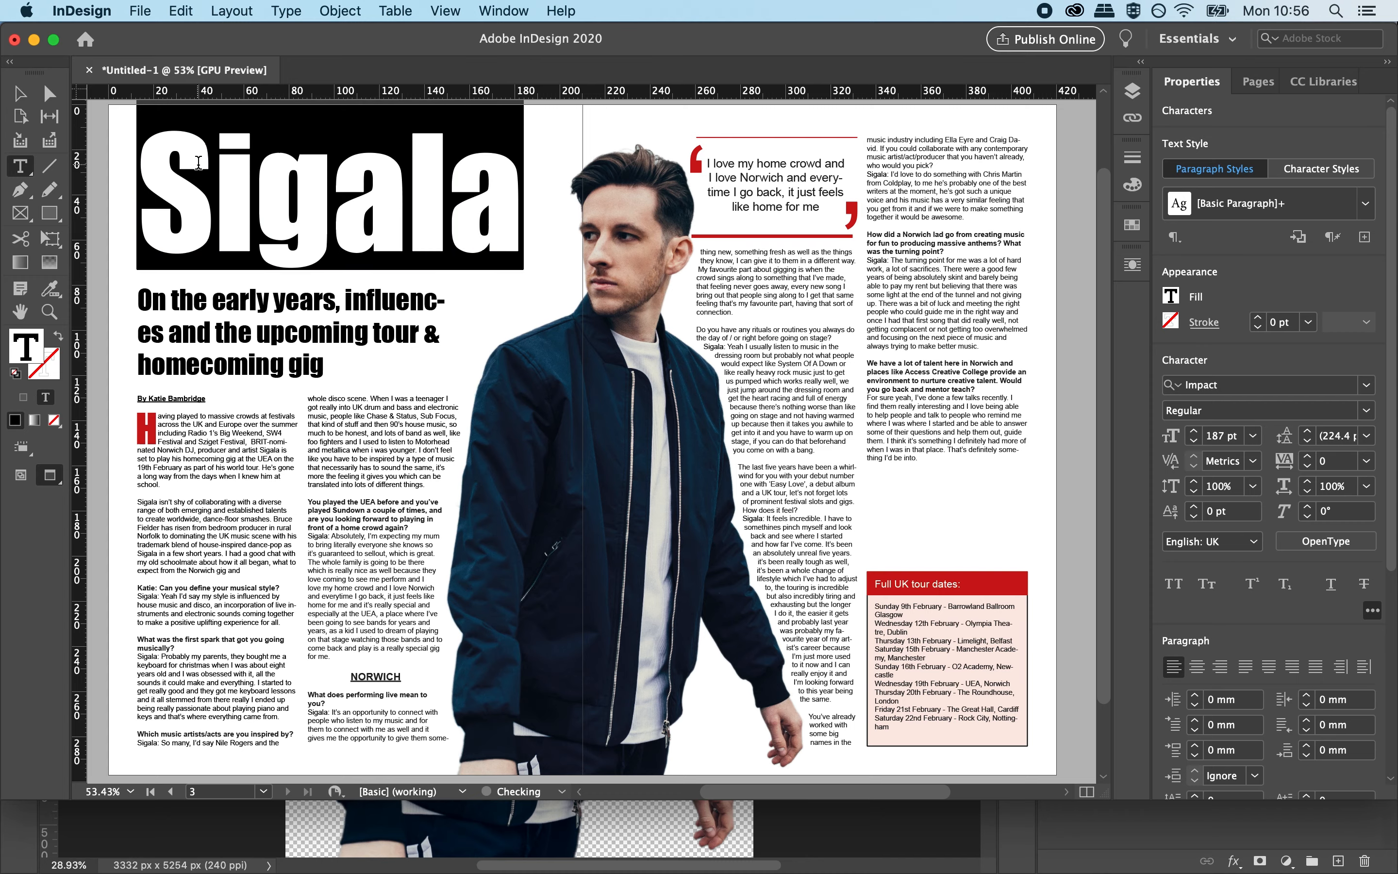
Lower the top edge of the left page's two-column body text frame to about Y 144.5 mm, making it about 139.8 mm high.
left_click(23, 92)
left_click(281, 446)
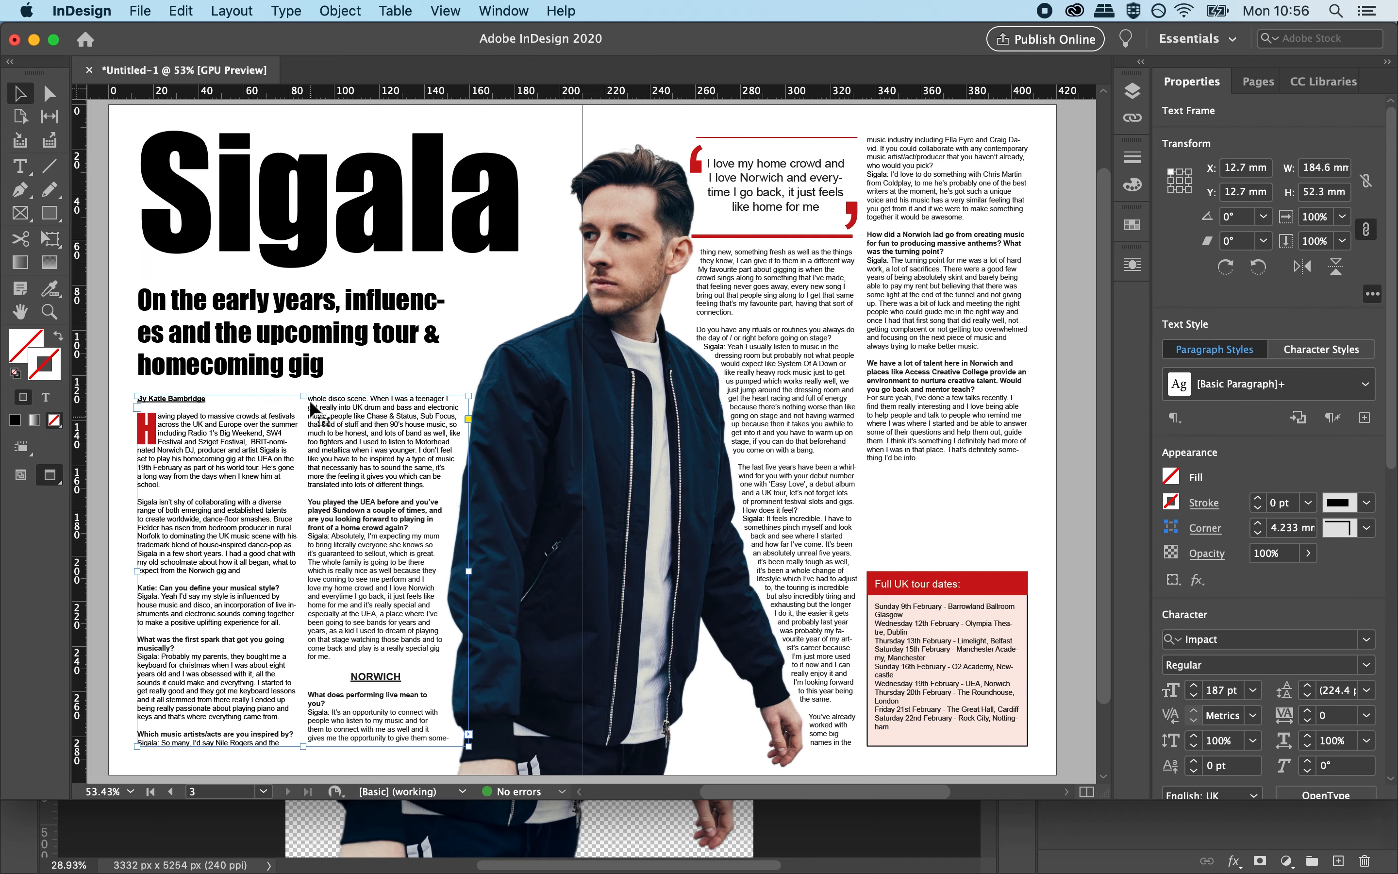
left_click_drag(304, 396, 310, 432)
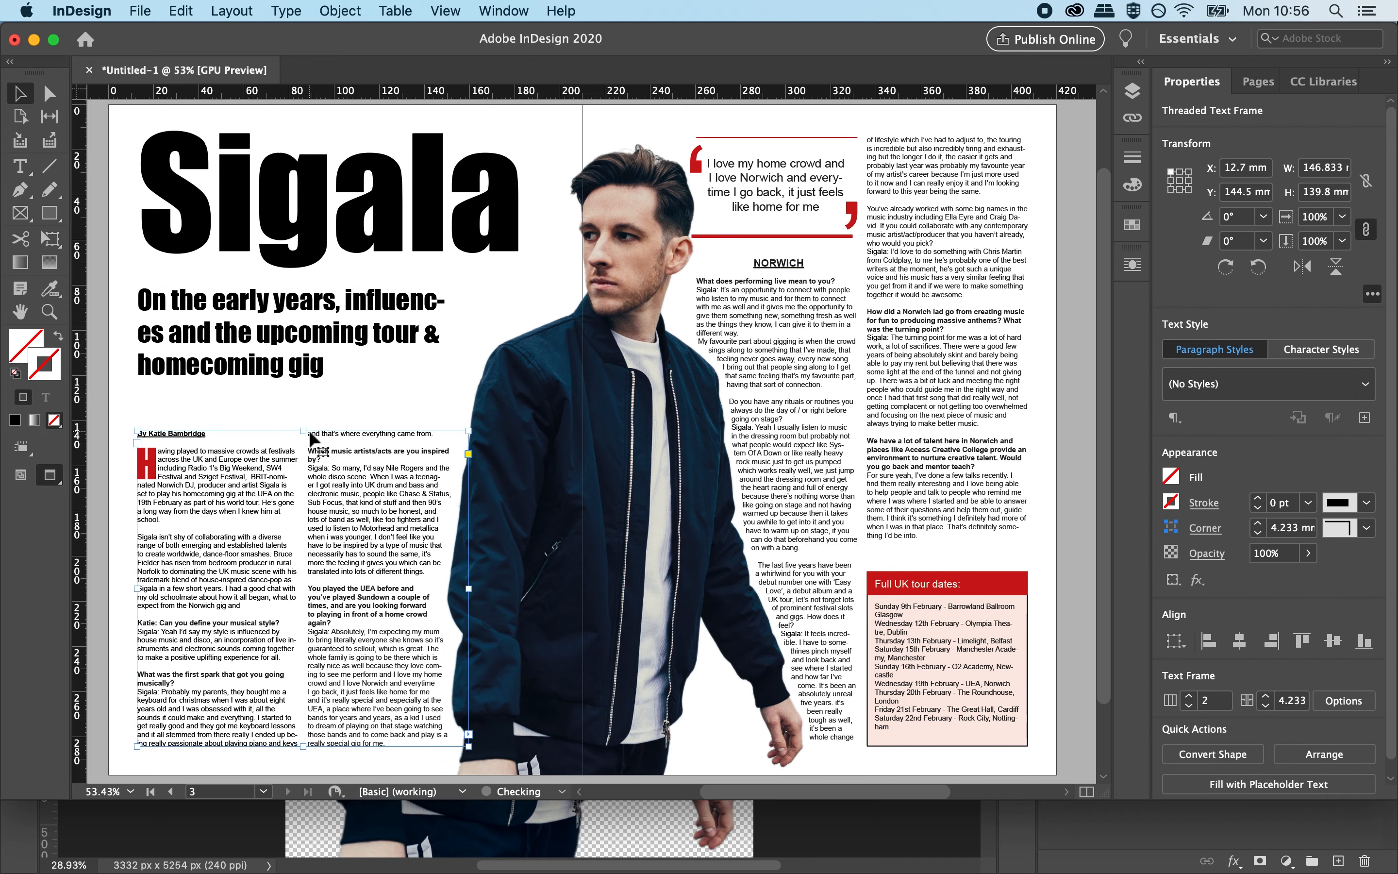
Move the standfirst down between the headline and the body text, and widen its frame towards the cut-out.
left_click_drag(289, 329, 295, 373)
left_click_drag(448, 324, 486, 318)
Set the standfirst text to 32 pt and force a line break before "homecoming" so the word is not hyphenated.
double_click(396, 341)
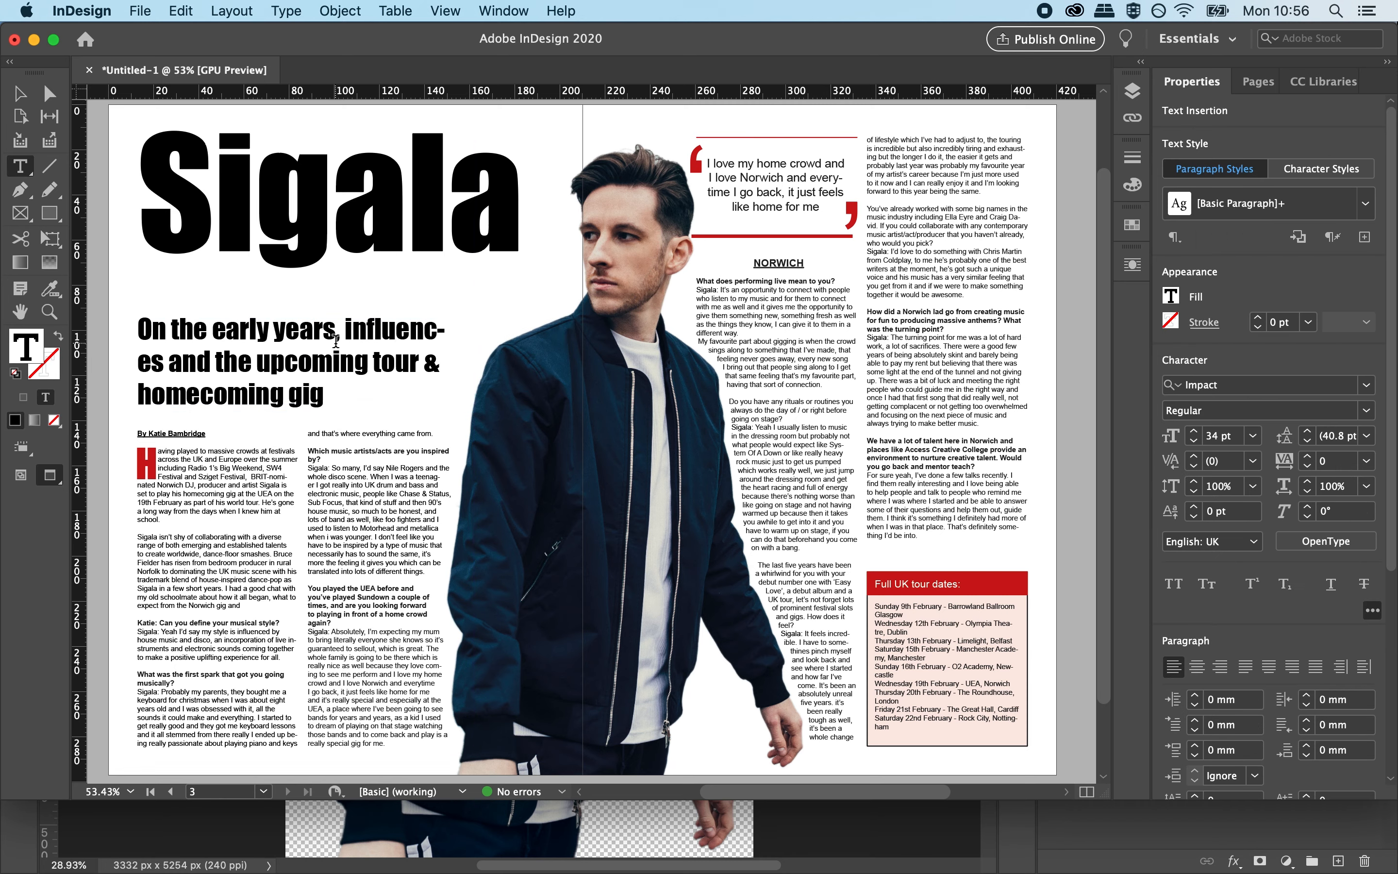
triple_click(343, 341)
left_click(342, 341)
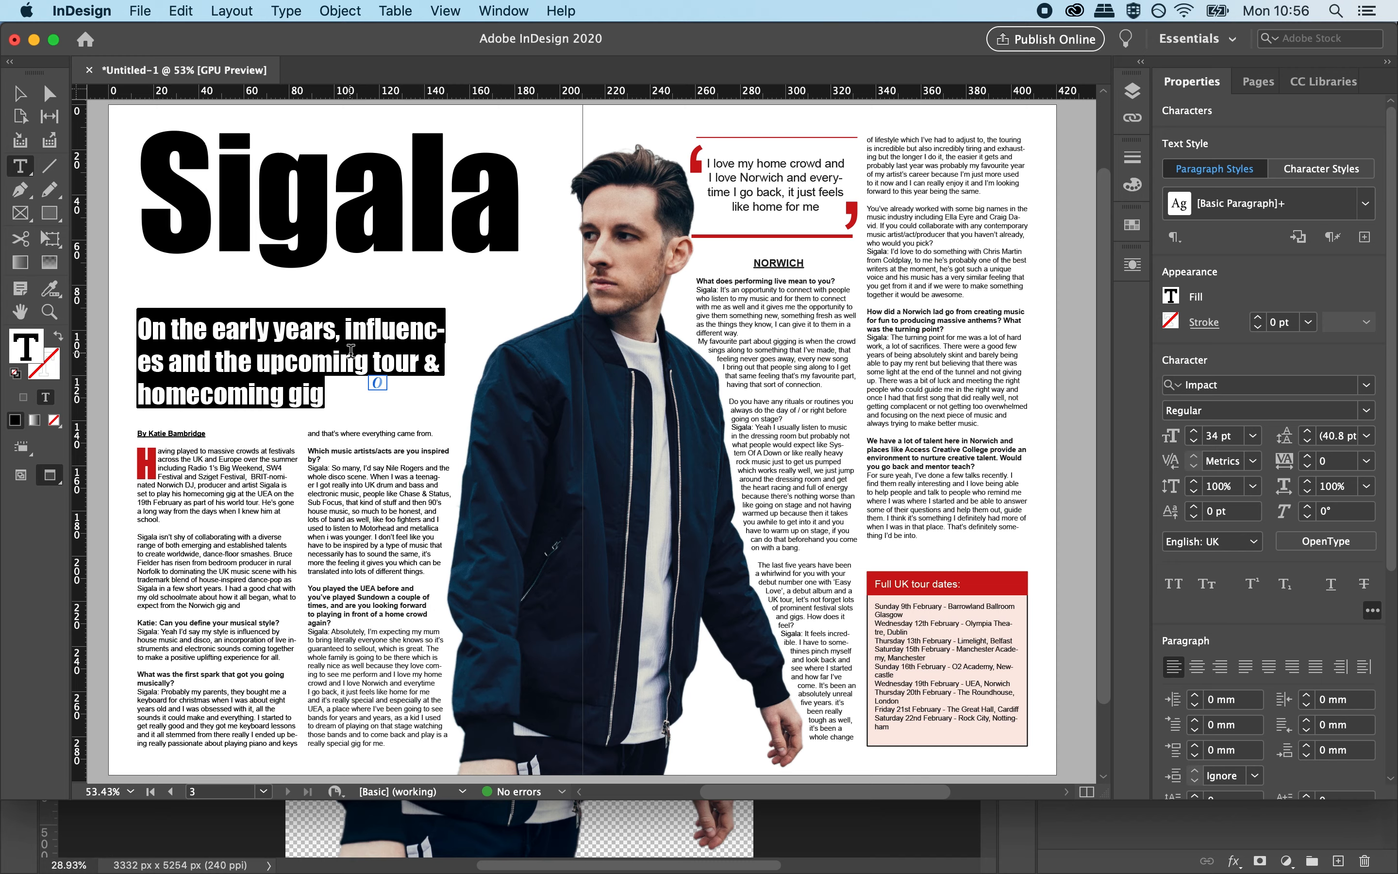
key("super+shift+comma")
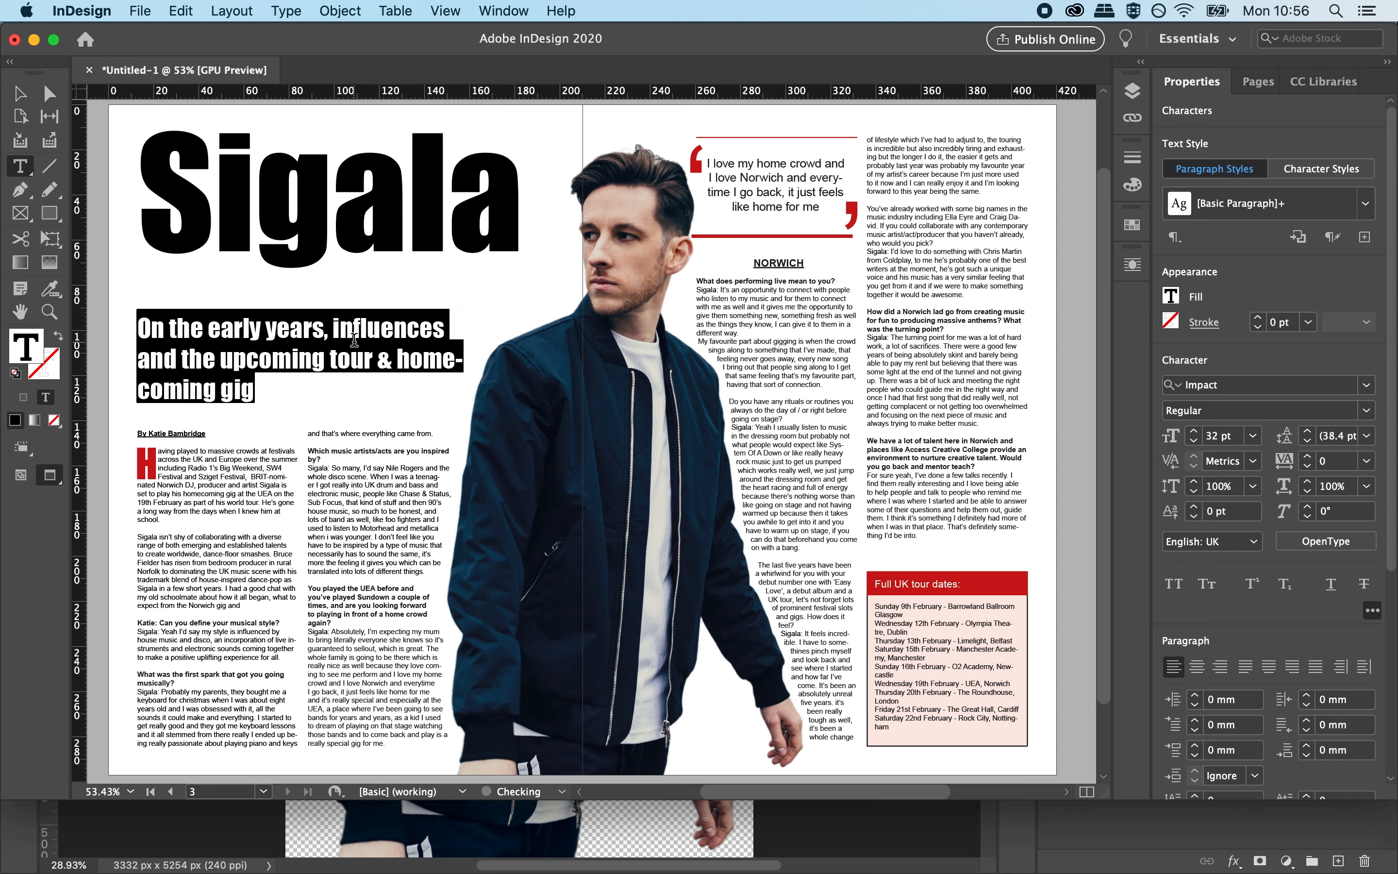
left_click(400, 355)
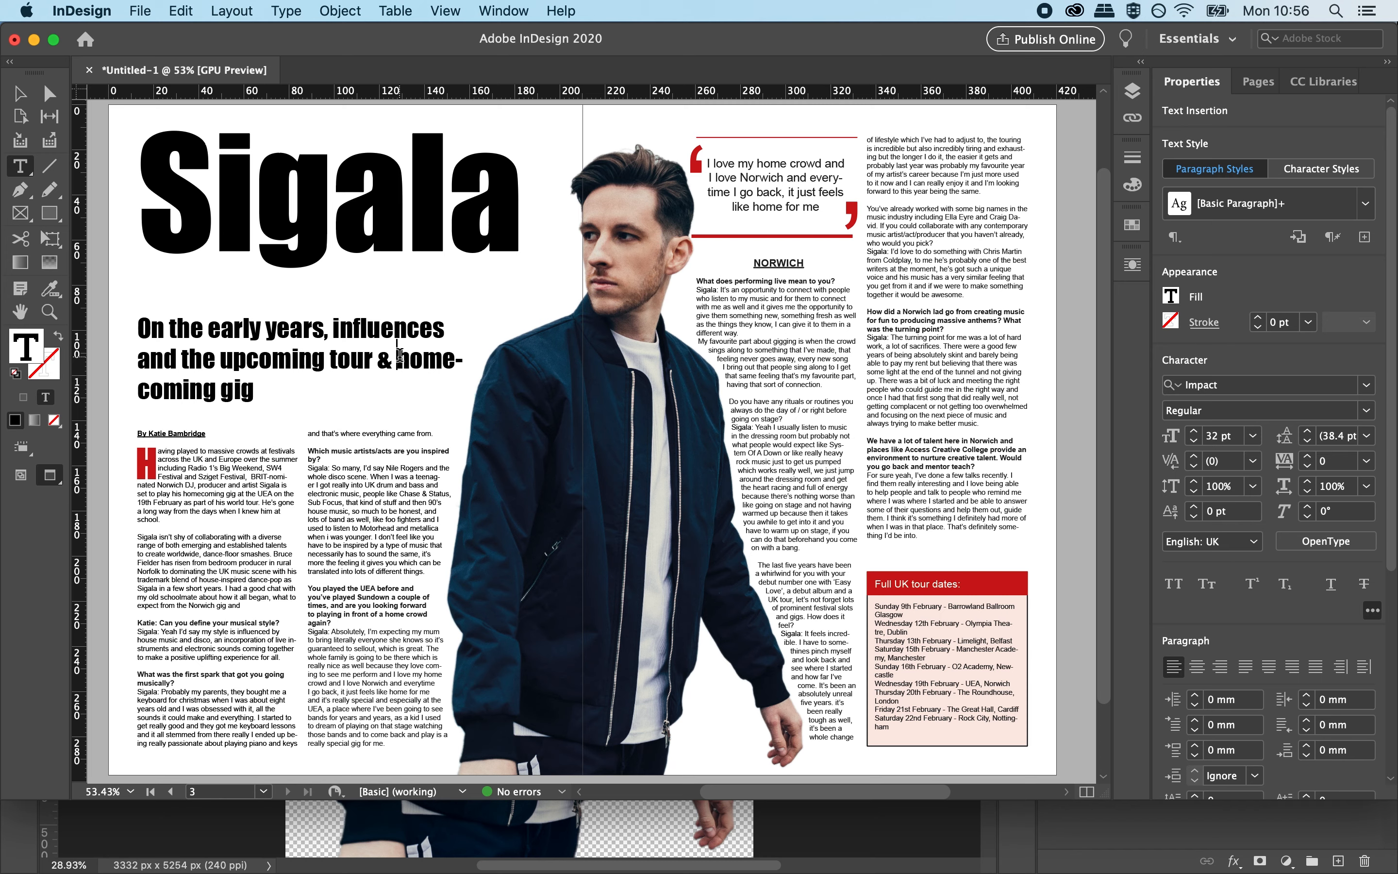
key("shift+Return")
Enlarge the whole standfirst text to 36 pt and deselect everything.
key("super+a")
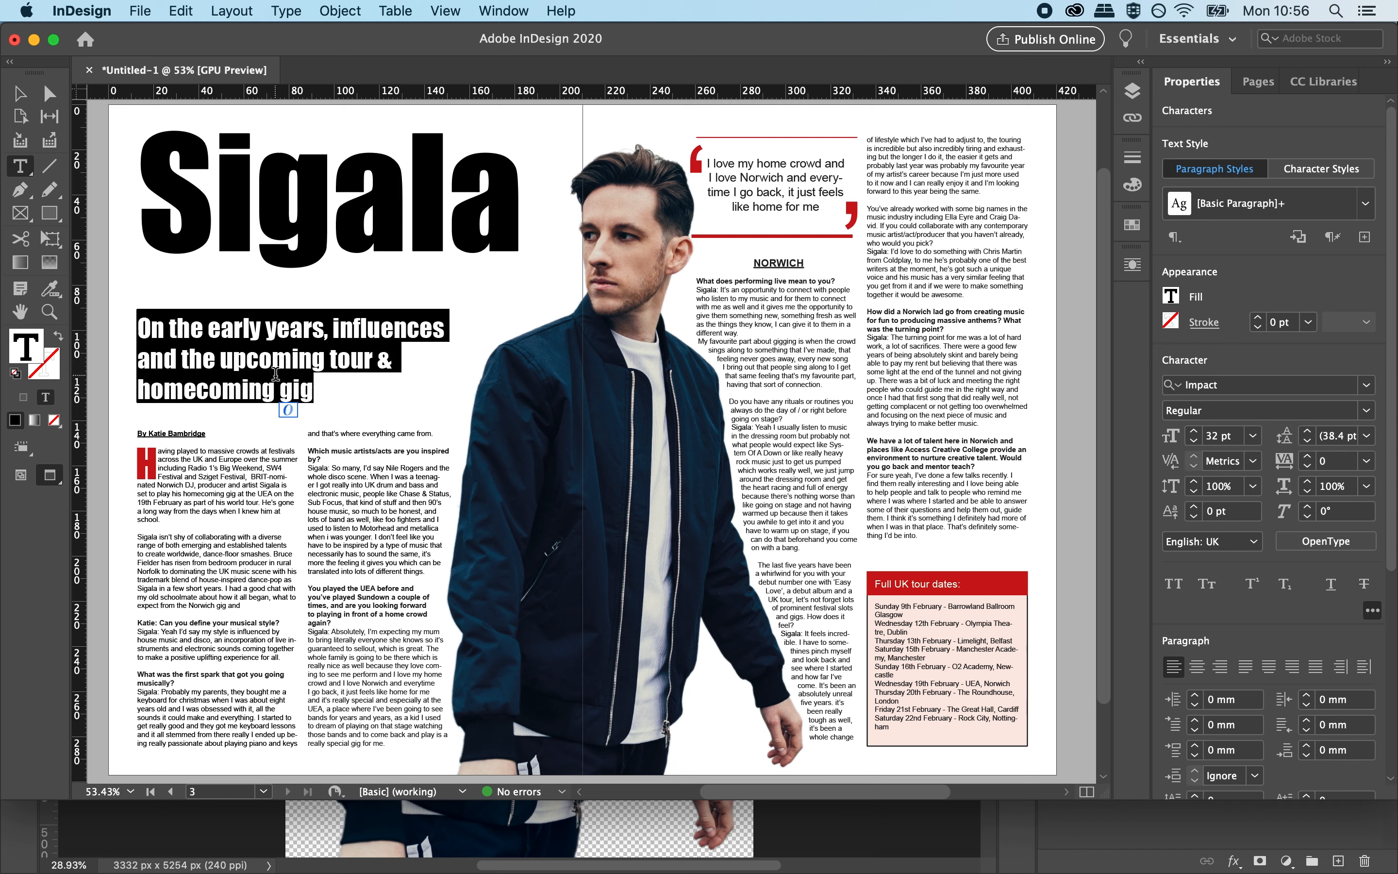
key("super+shift+period")
key("super+shift+period")
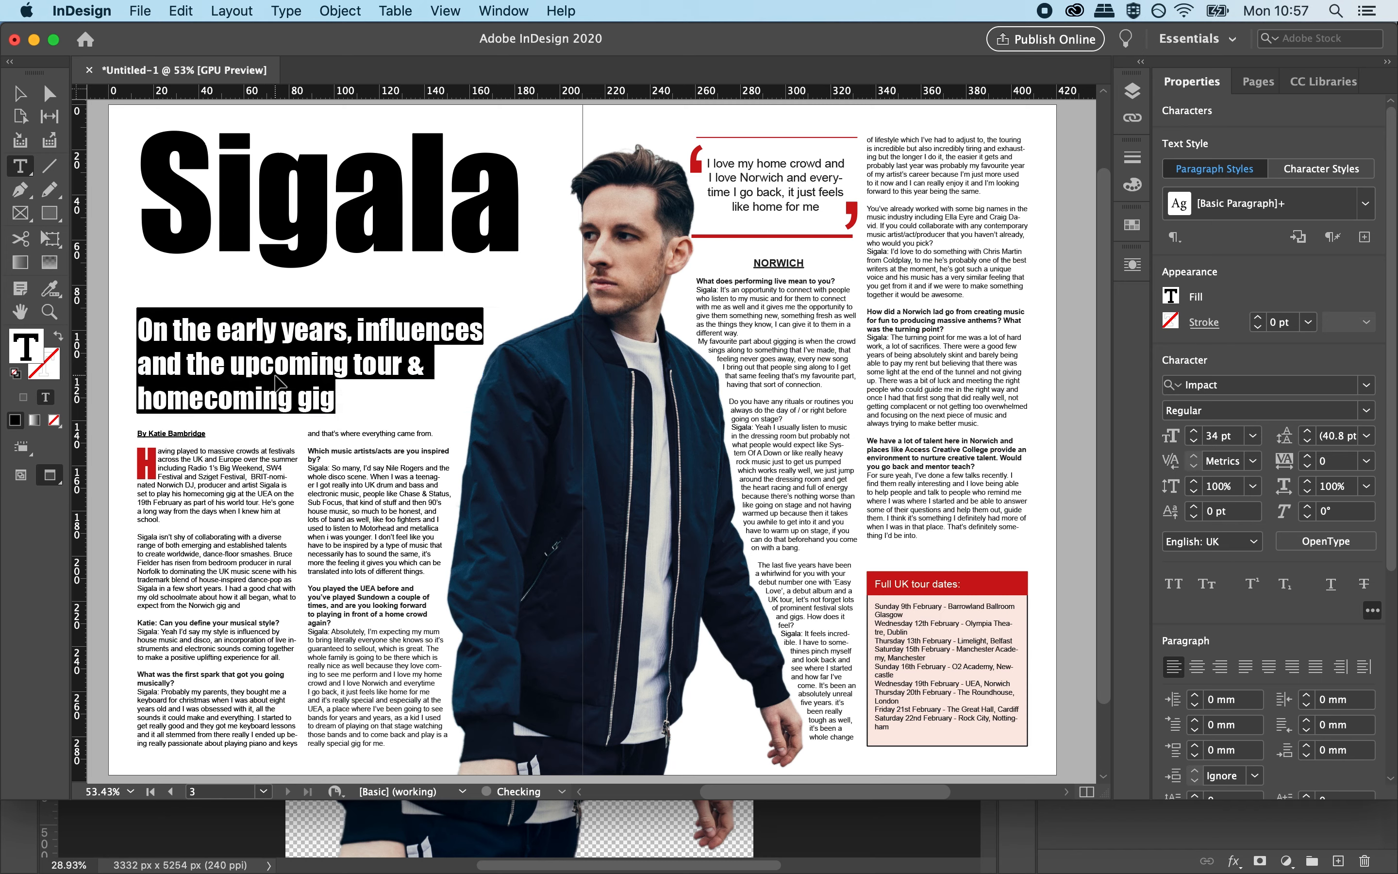
key("super+shift+a")
left_click(19, 94)
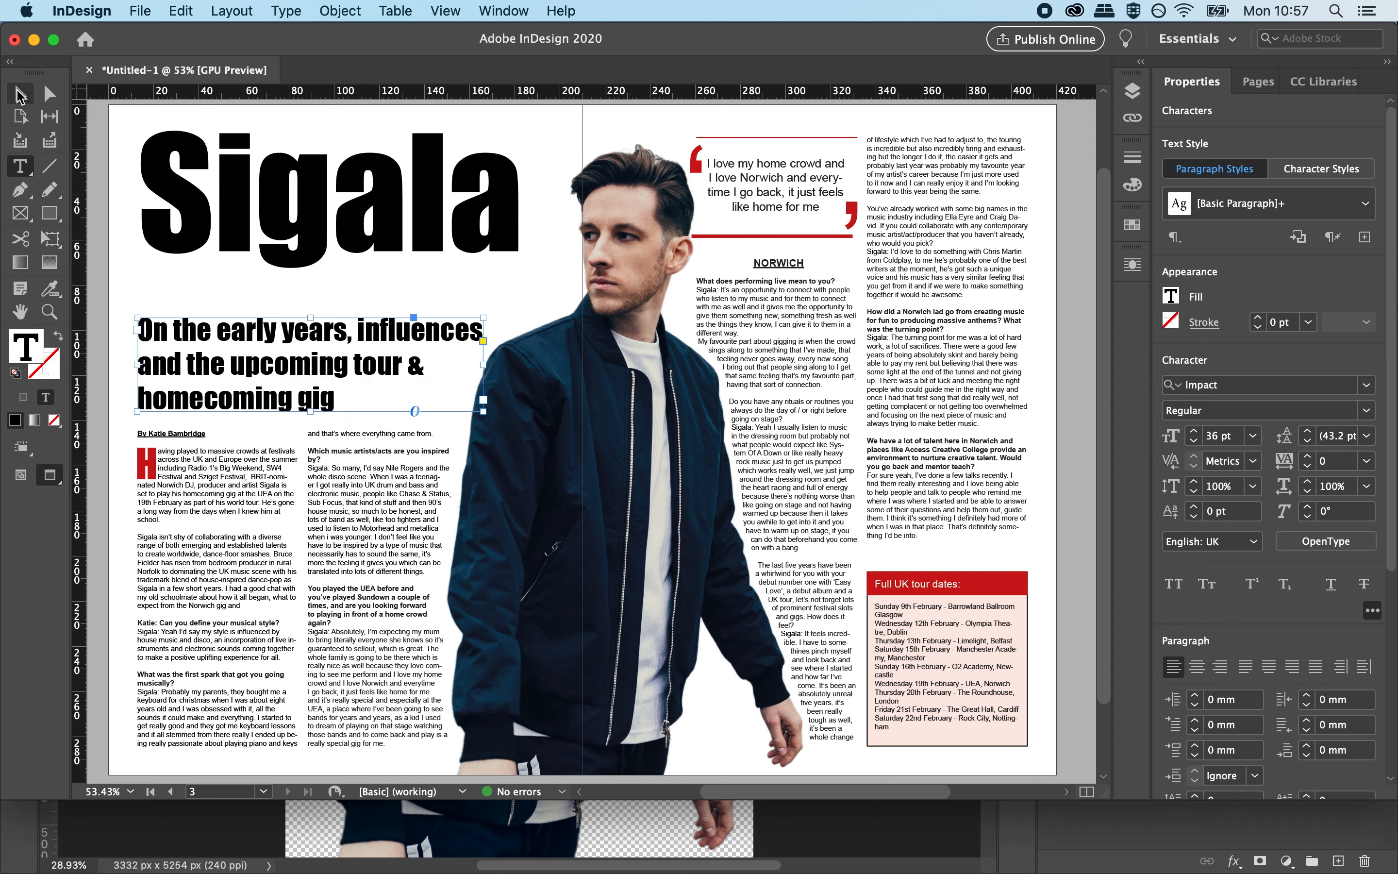
left_click(1075, 419)
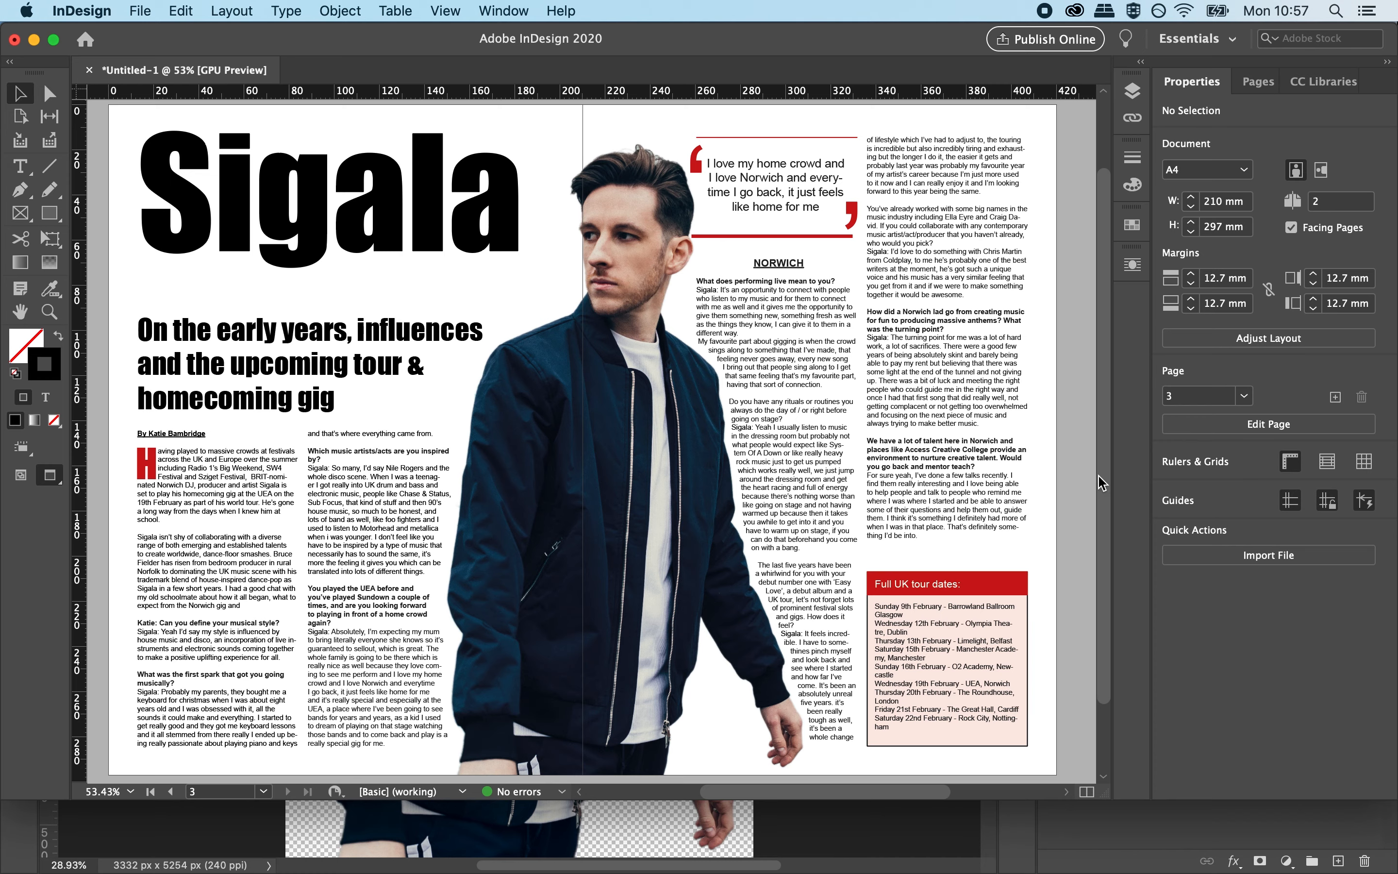
scroll(1104, 491, "down", 2)
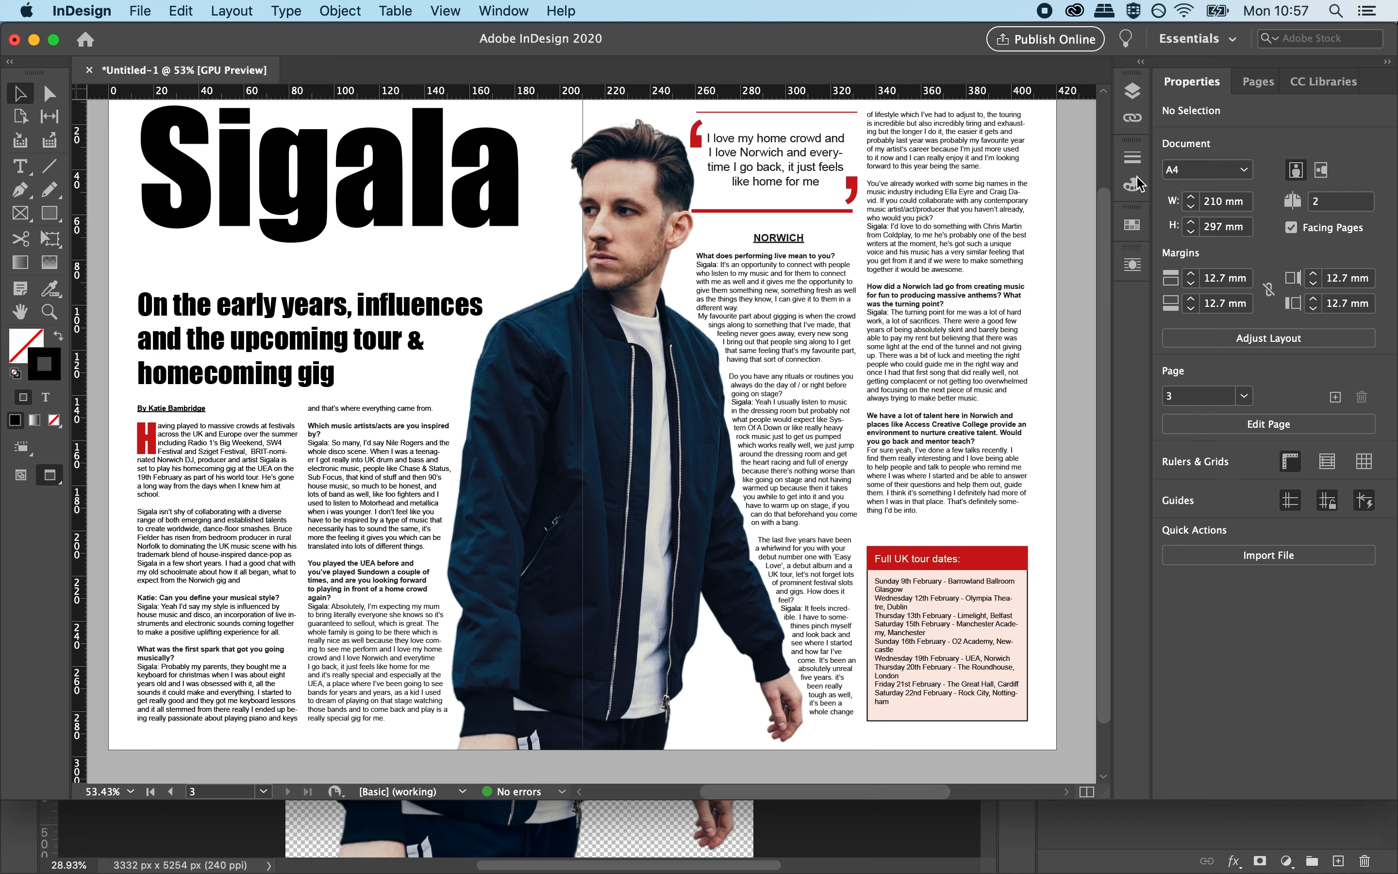
left_click(1329, 82)
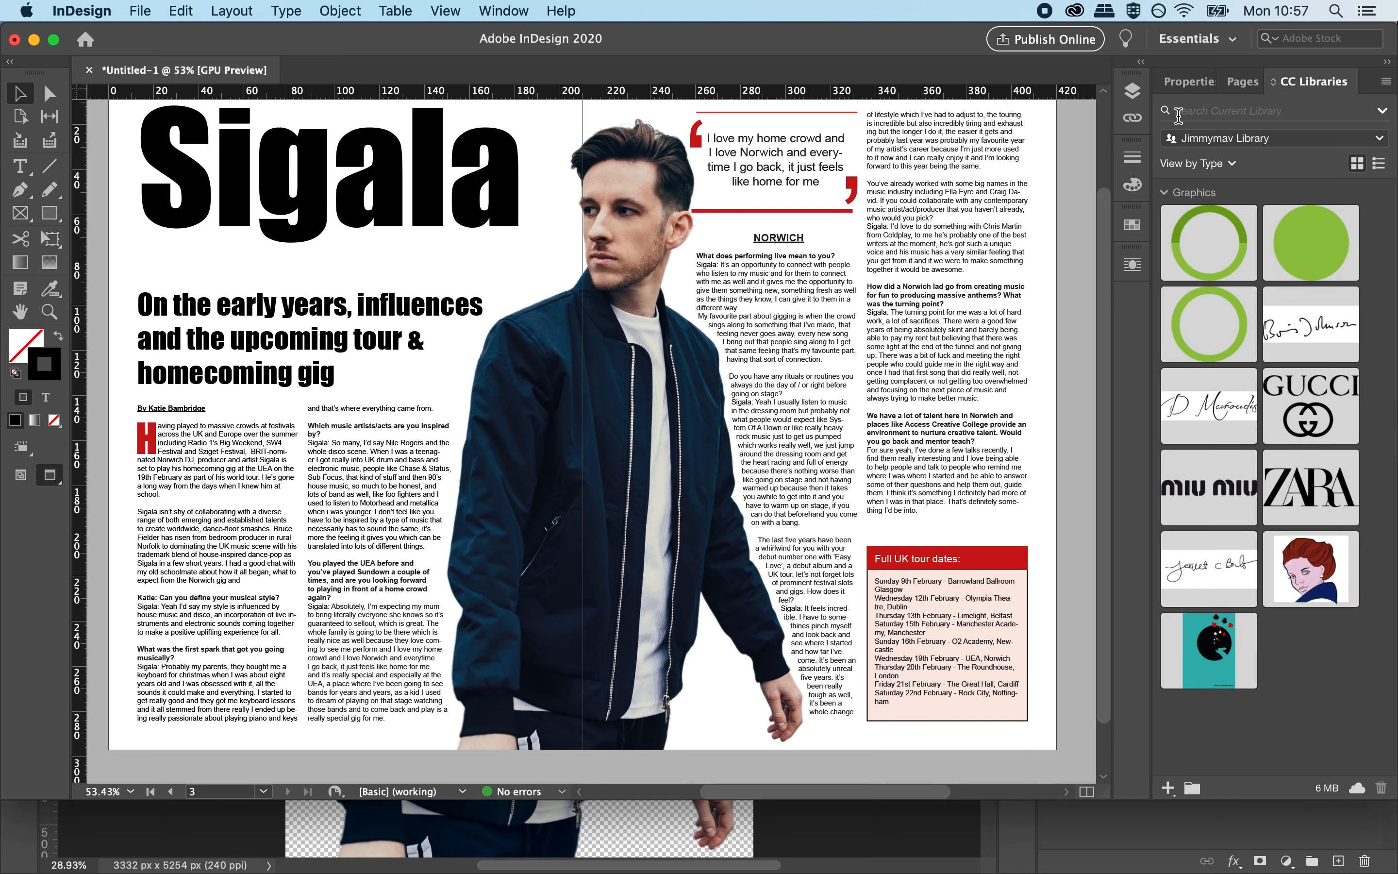
left_click(1192, 87)
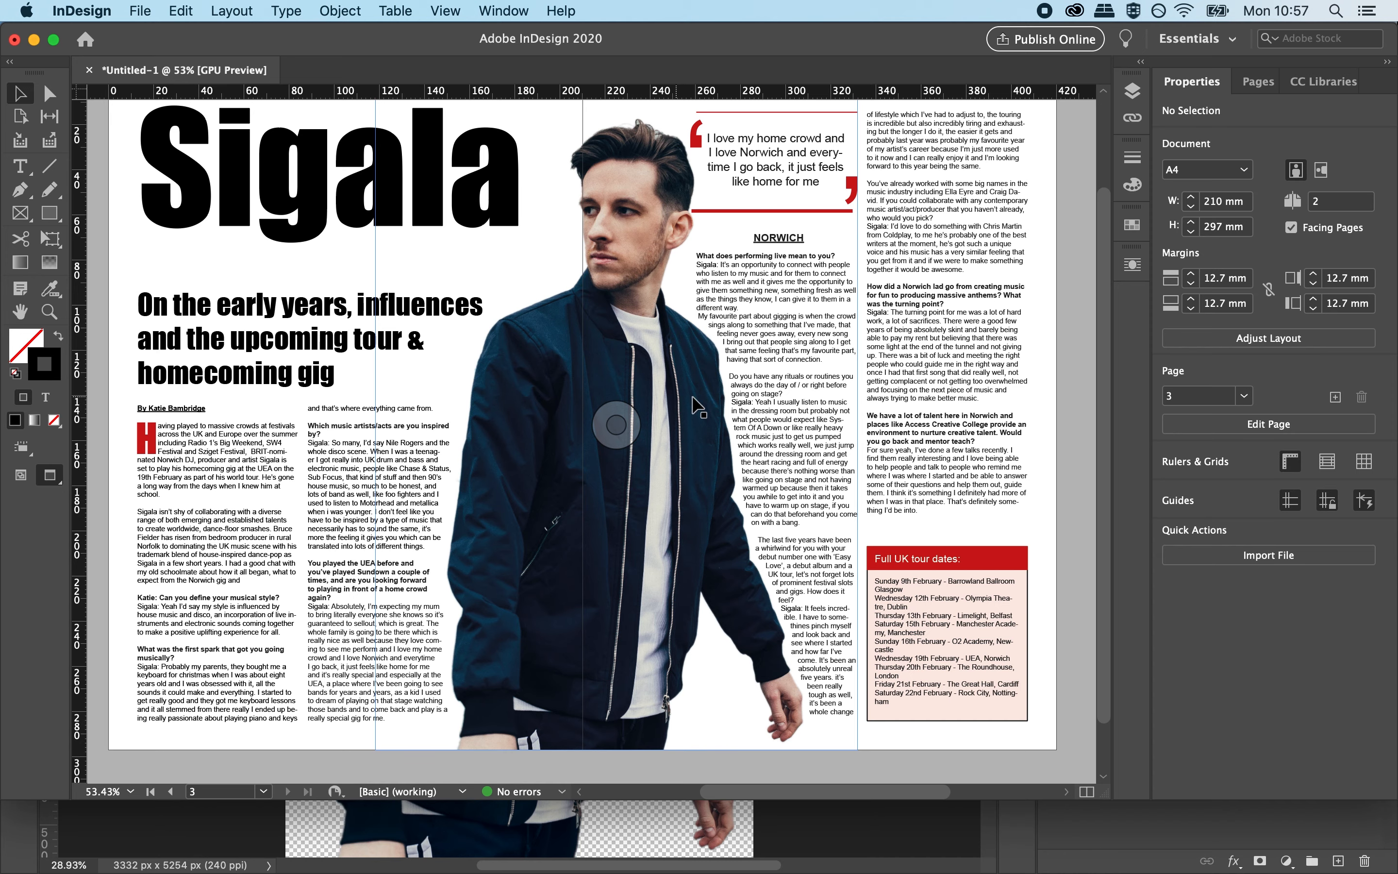
left_click_drag(1107, 364, 1118, 331)
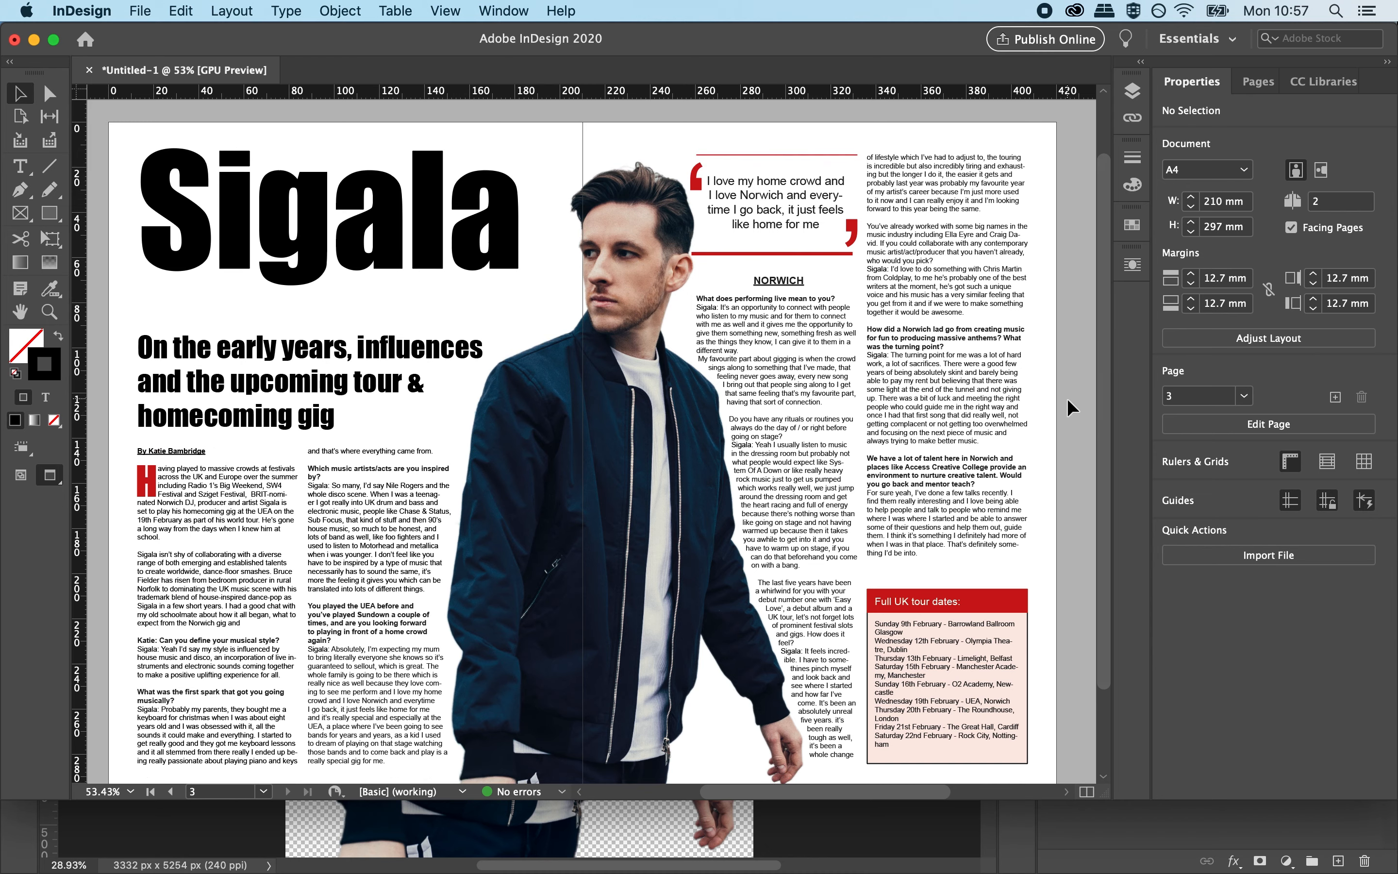